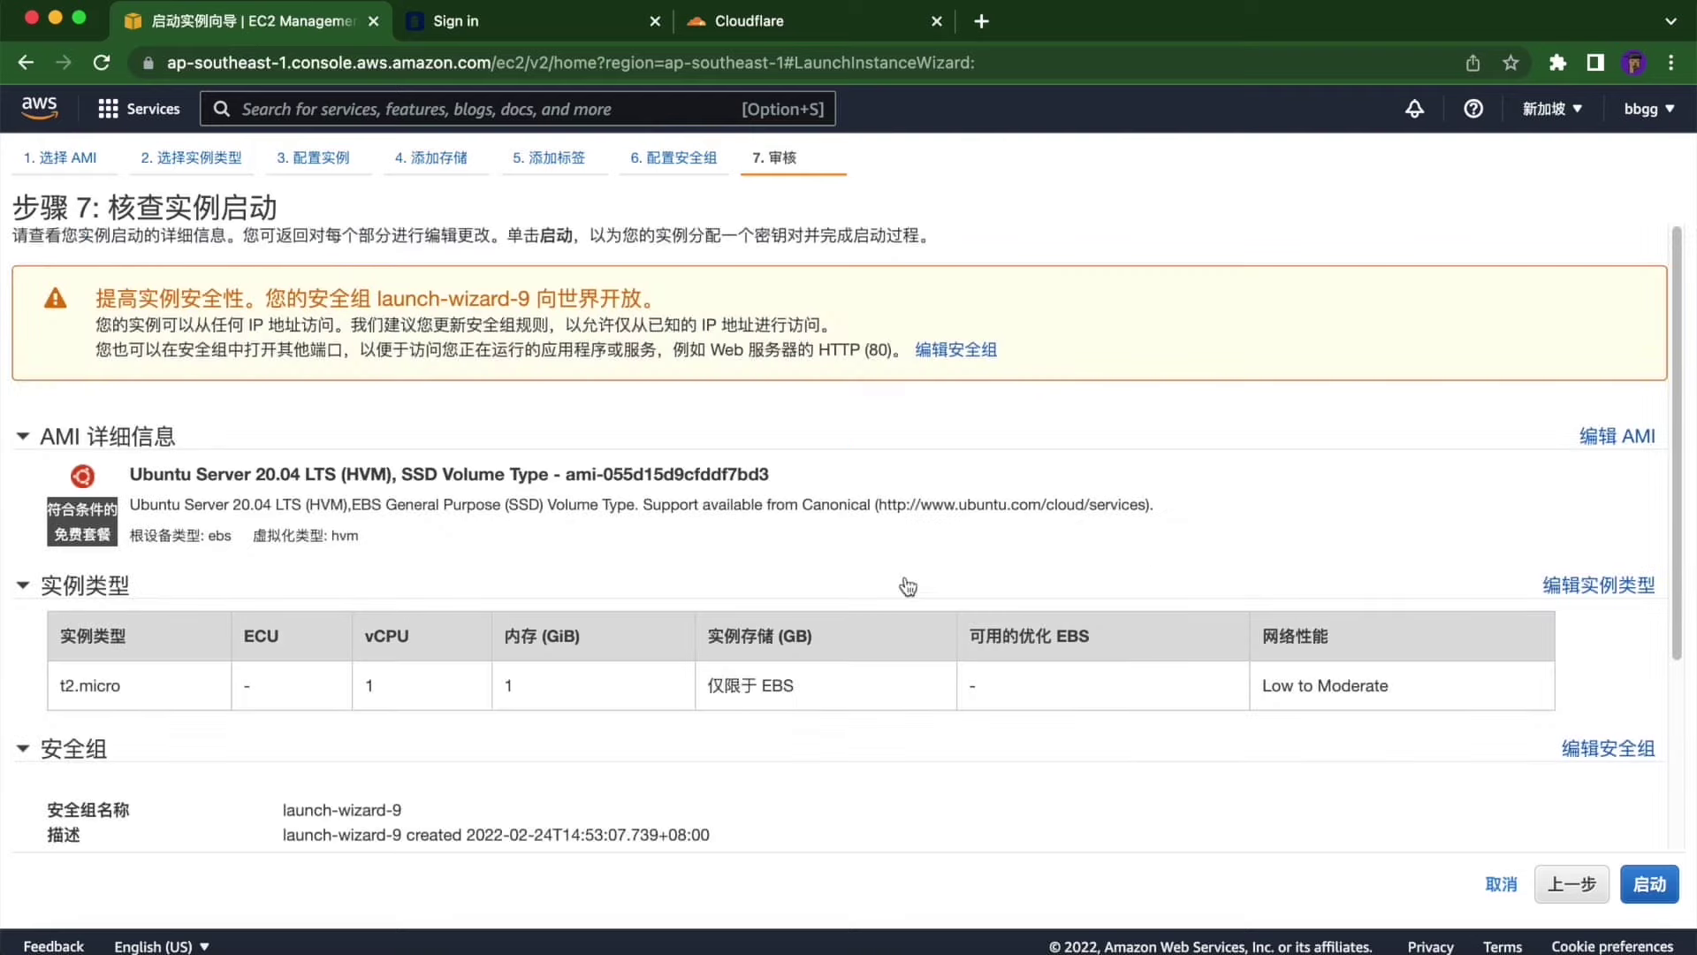
- Add an All TCP inbound rule with source 0.0.0.0/0 to the security group
click(910, 346)
click(61, 545)
click(155, 543)
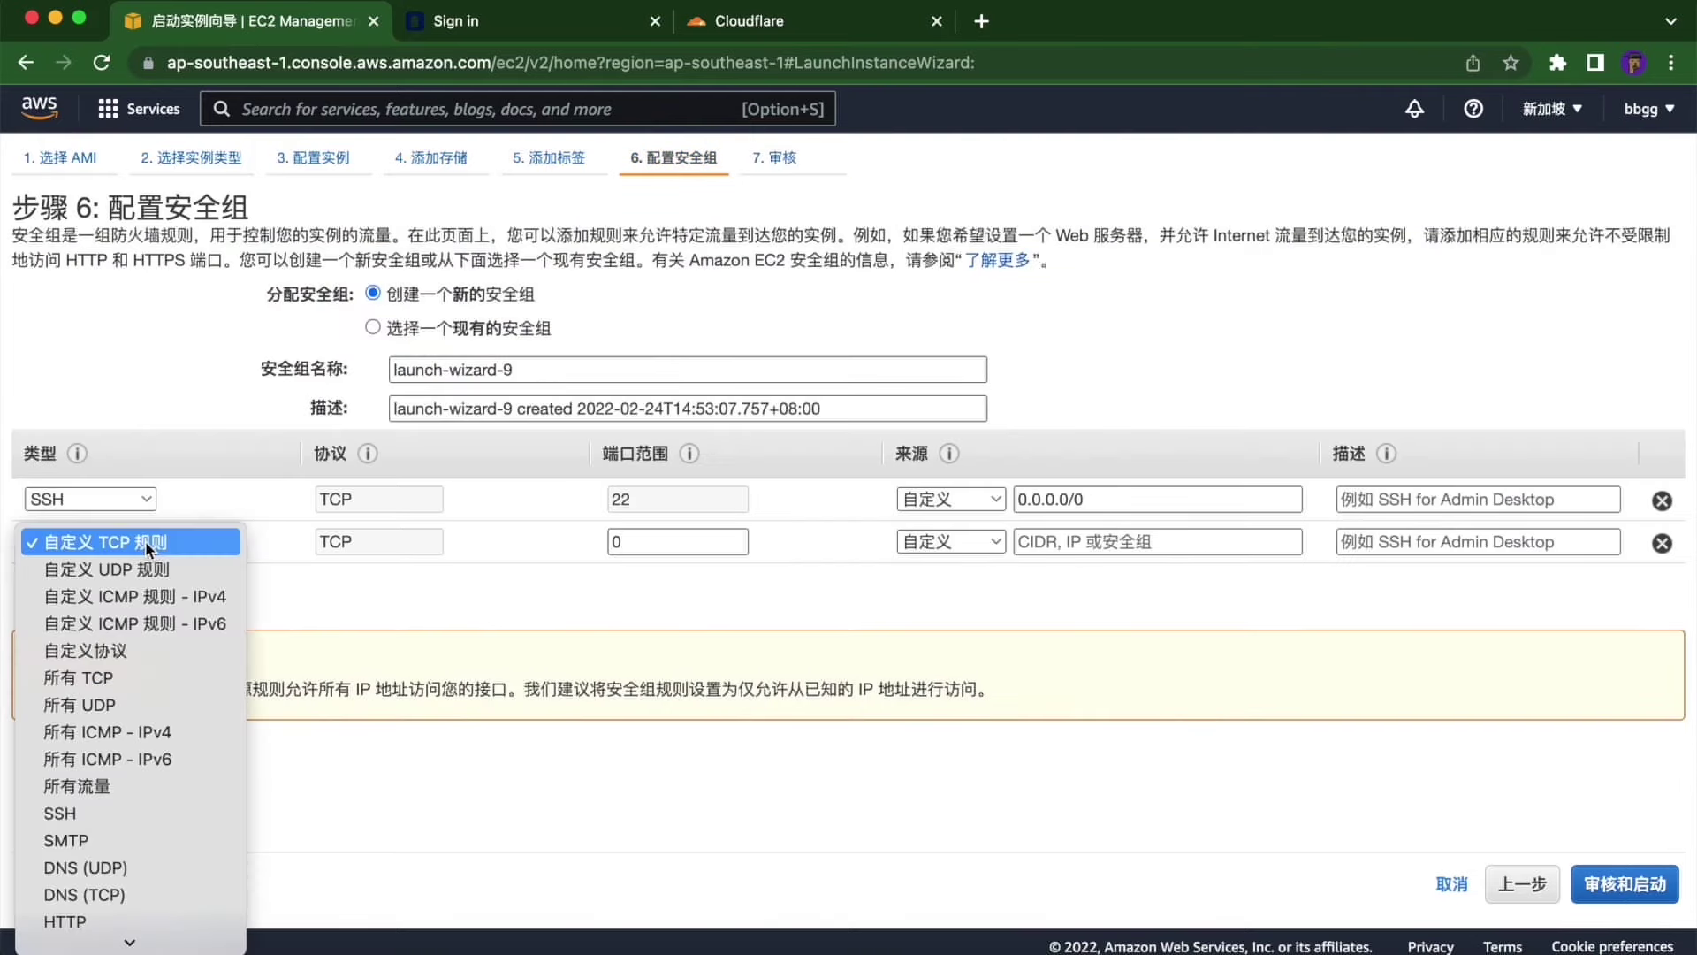
click(127, 674)
click(1072, 542)
text(0.0.0.0/0)
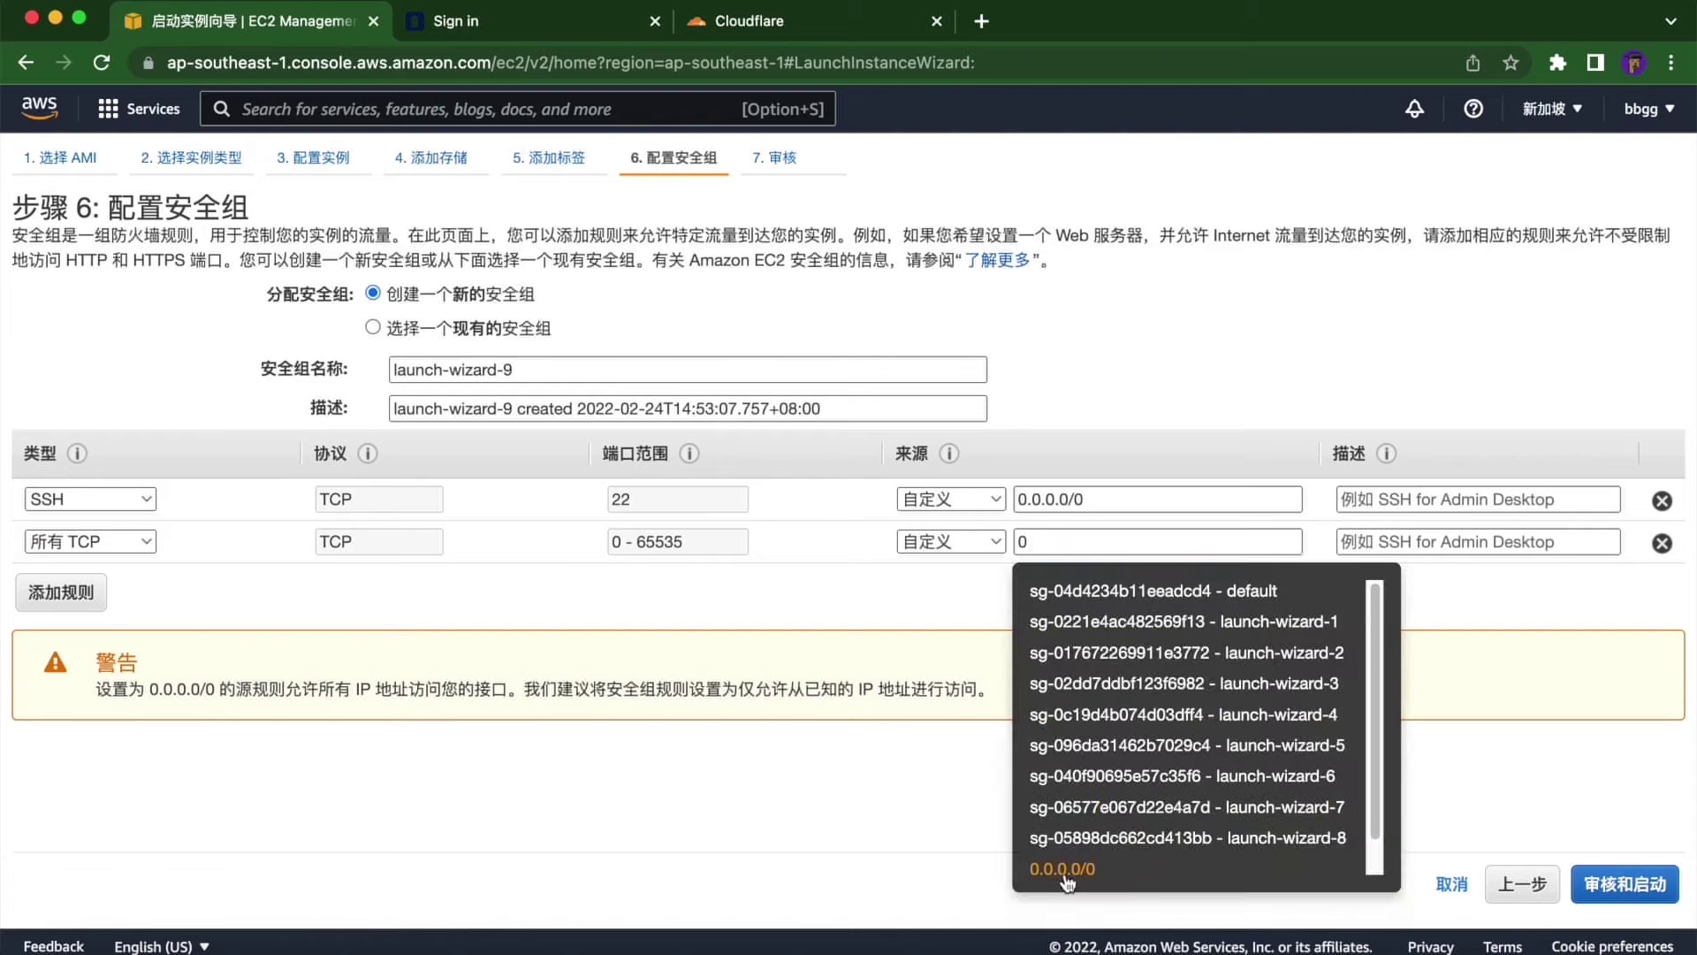
click(1063, 868)
- Add an All UDP inbound rule with source 0.0.0.0/0
click(61, 592)
click(132, 585)
click(133, 747)
click(1087, 584)
text(0.0.0.0/0)
click(1084, 541)
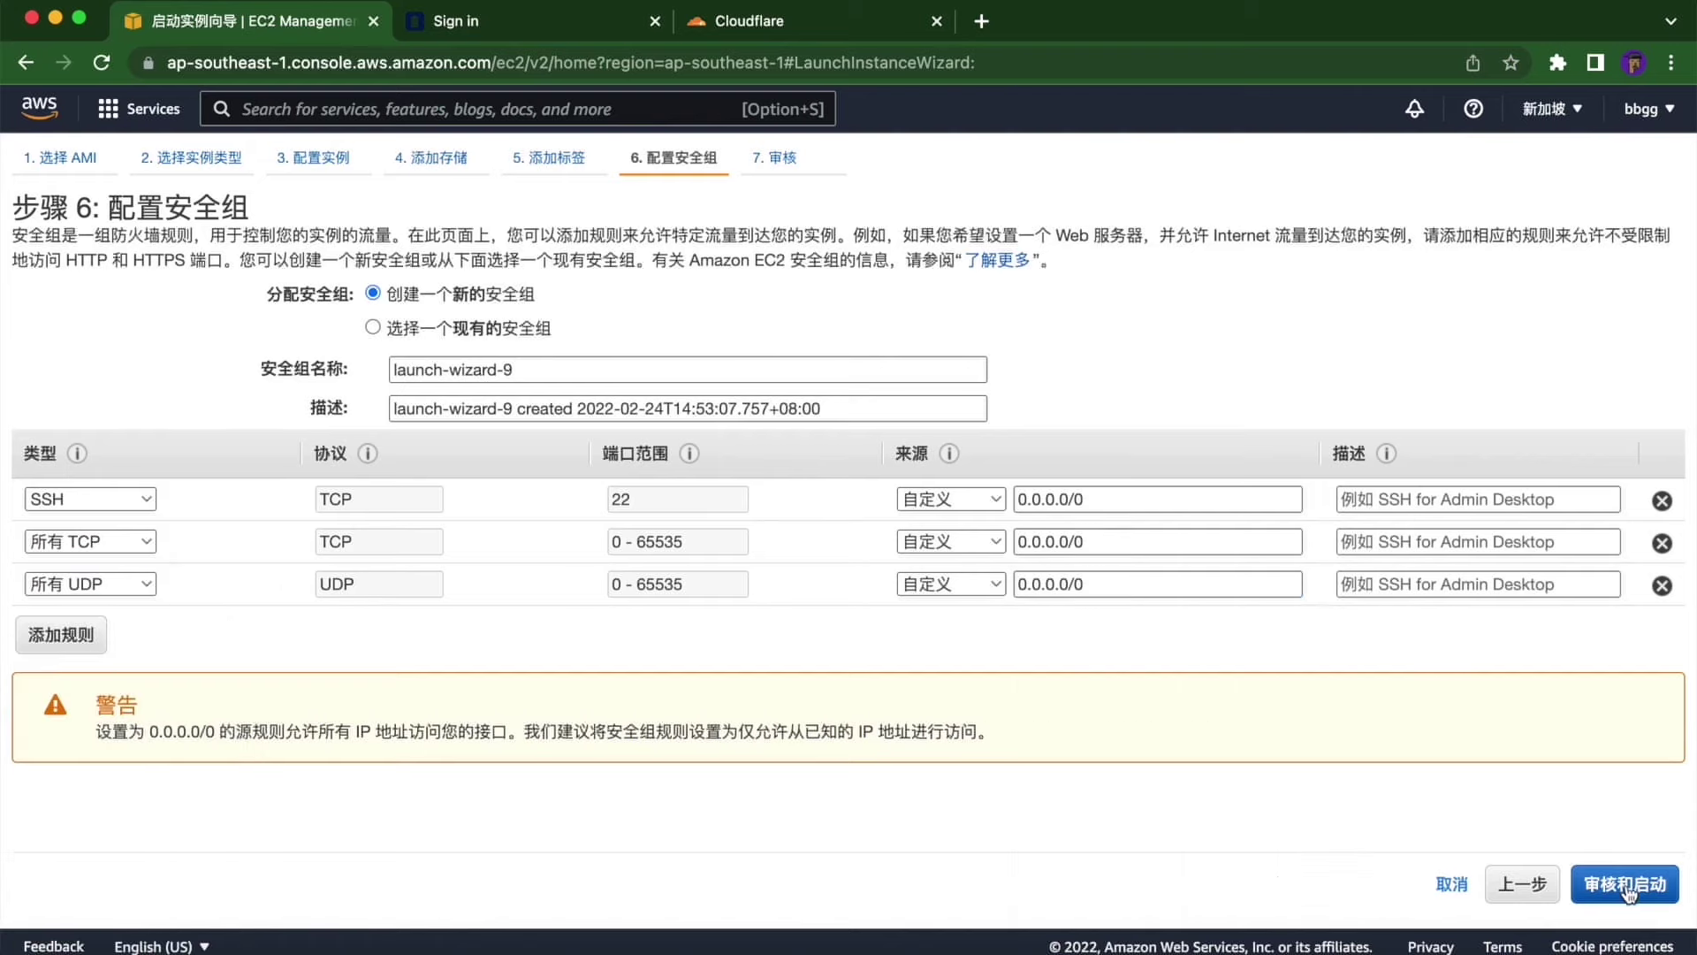
- Review and launch the instance with a new key pair named xjpmiyao, downloading its file
click(1625, 883)
click(1632, 865)
click(831, 552)
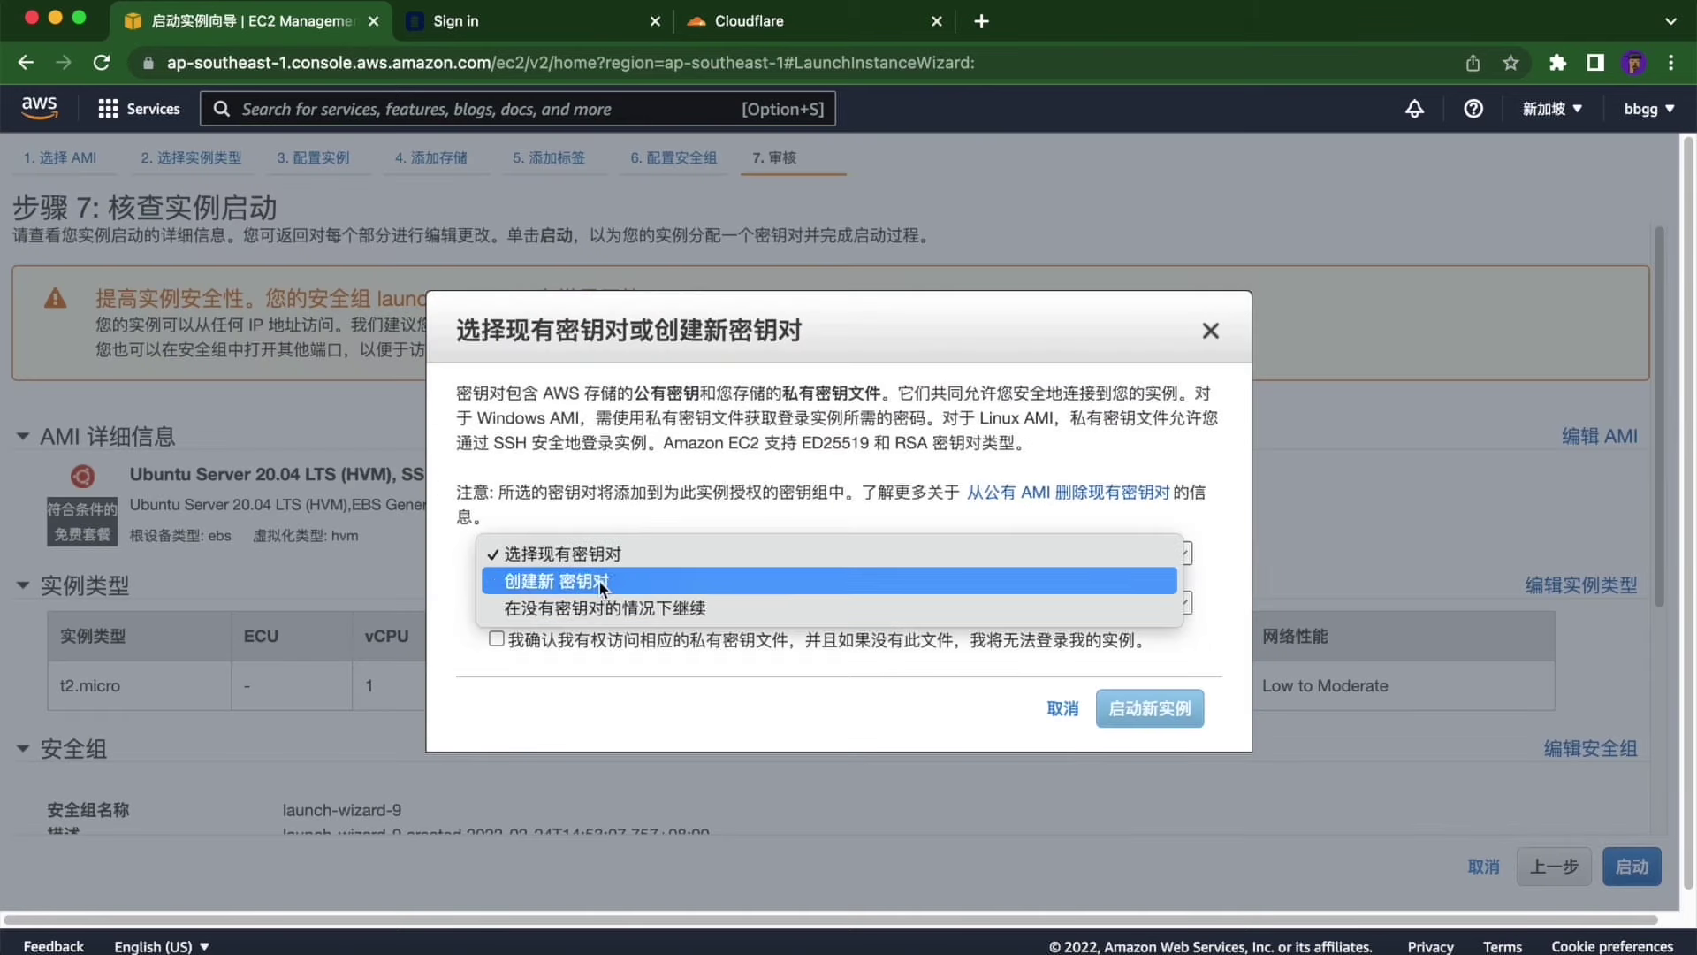
click(548, 577)
click(560, 654)
text(xjpm)
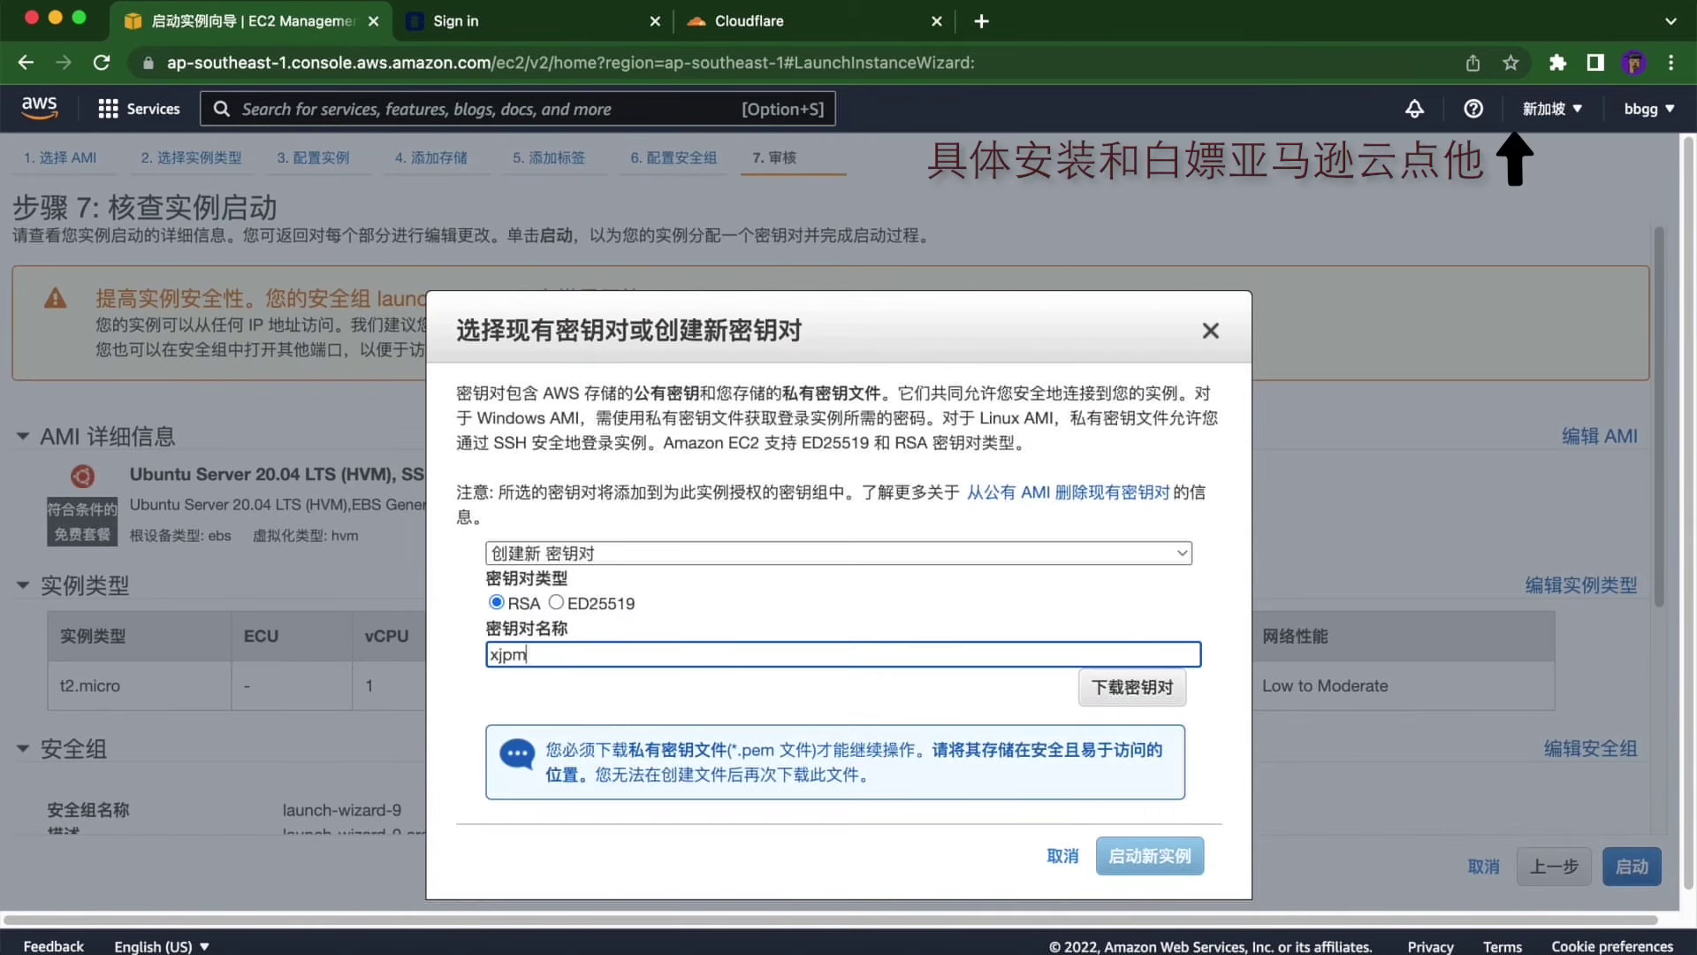
text(iyao)
click(1132, 686)
click(1150, 855)
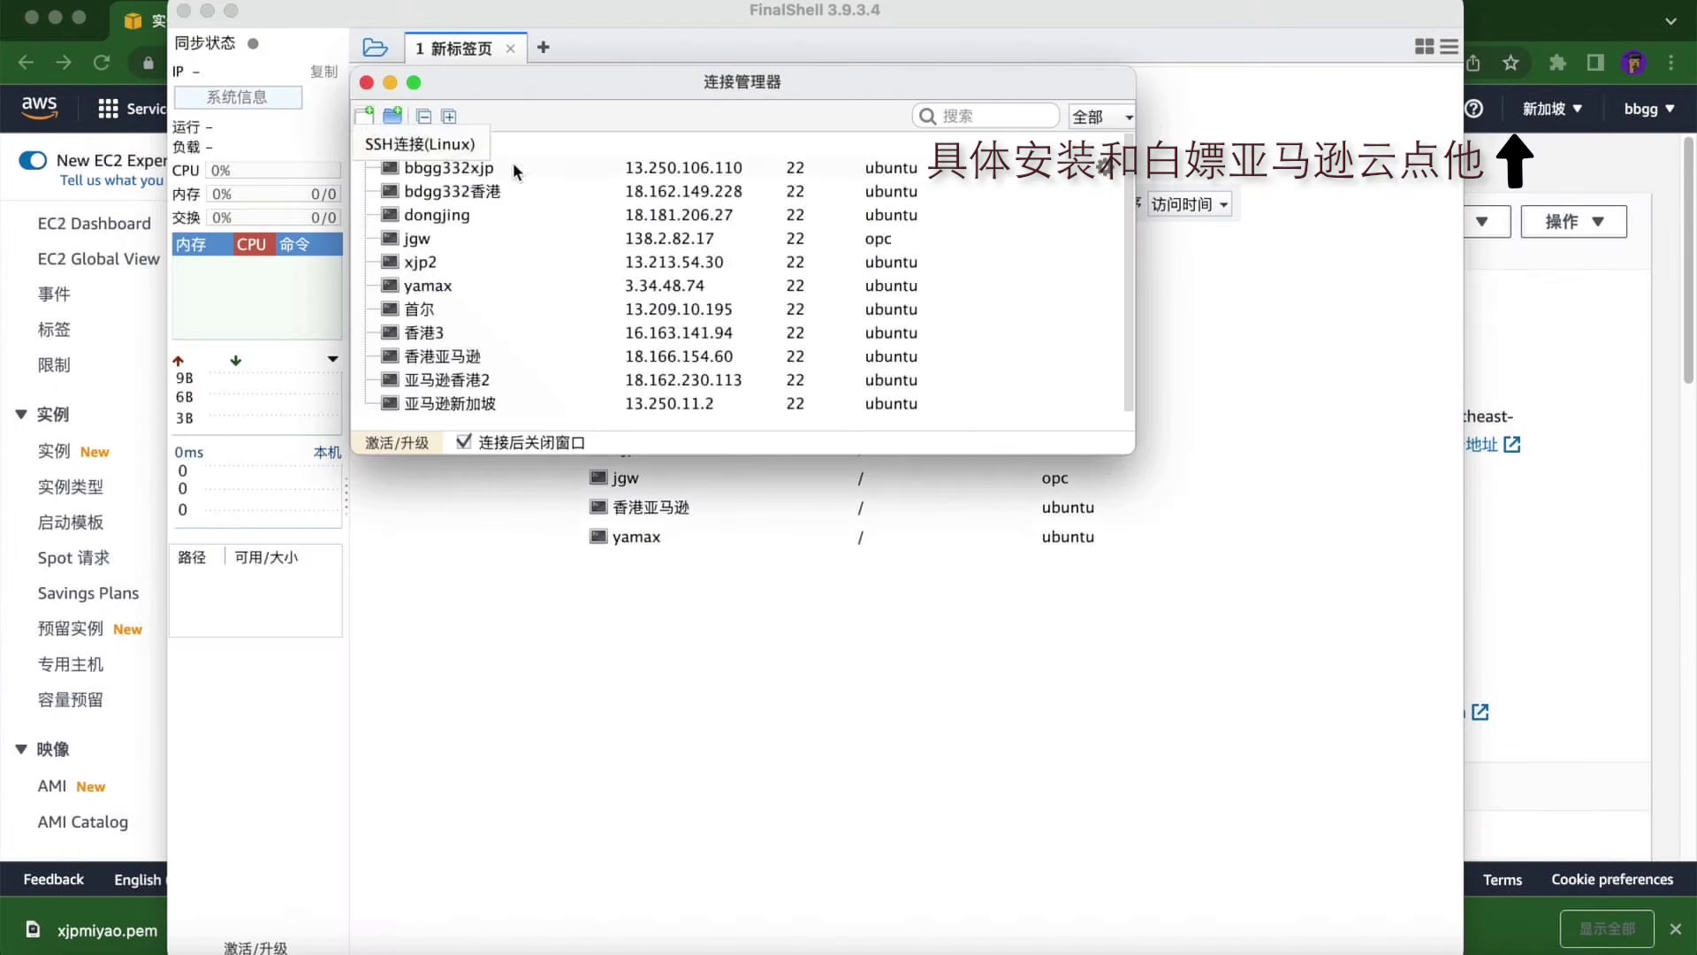
click(363, 116)
text(xinjiap)
right_click(839, 298)
click(873, 358)
click(858, 450)
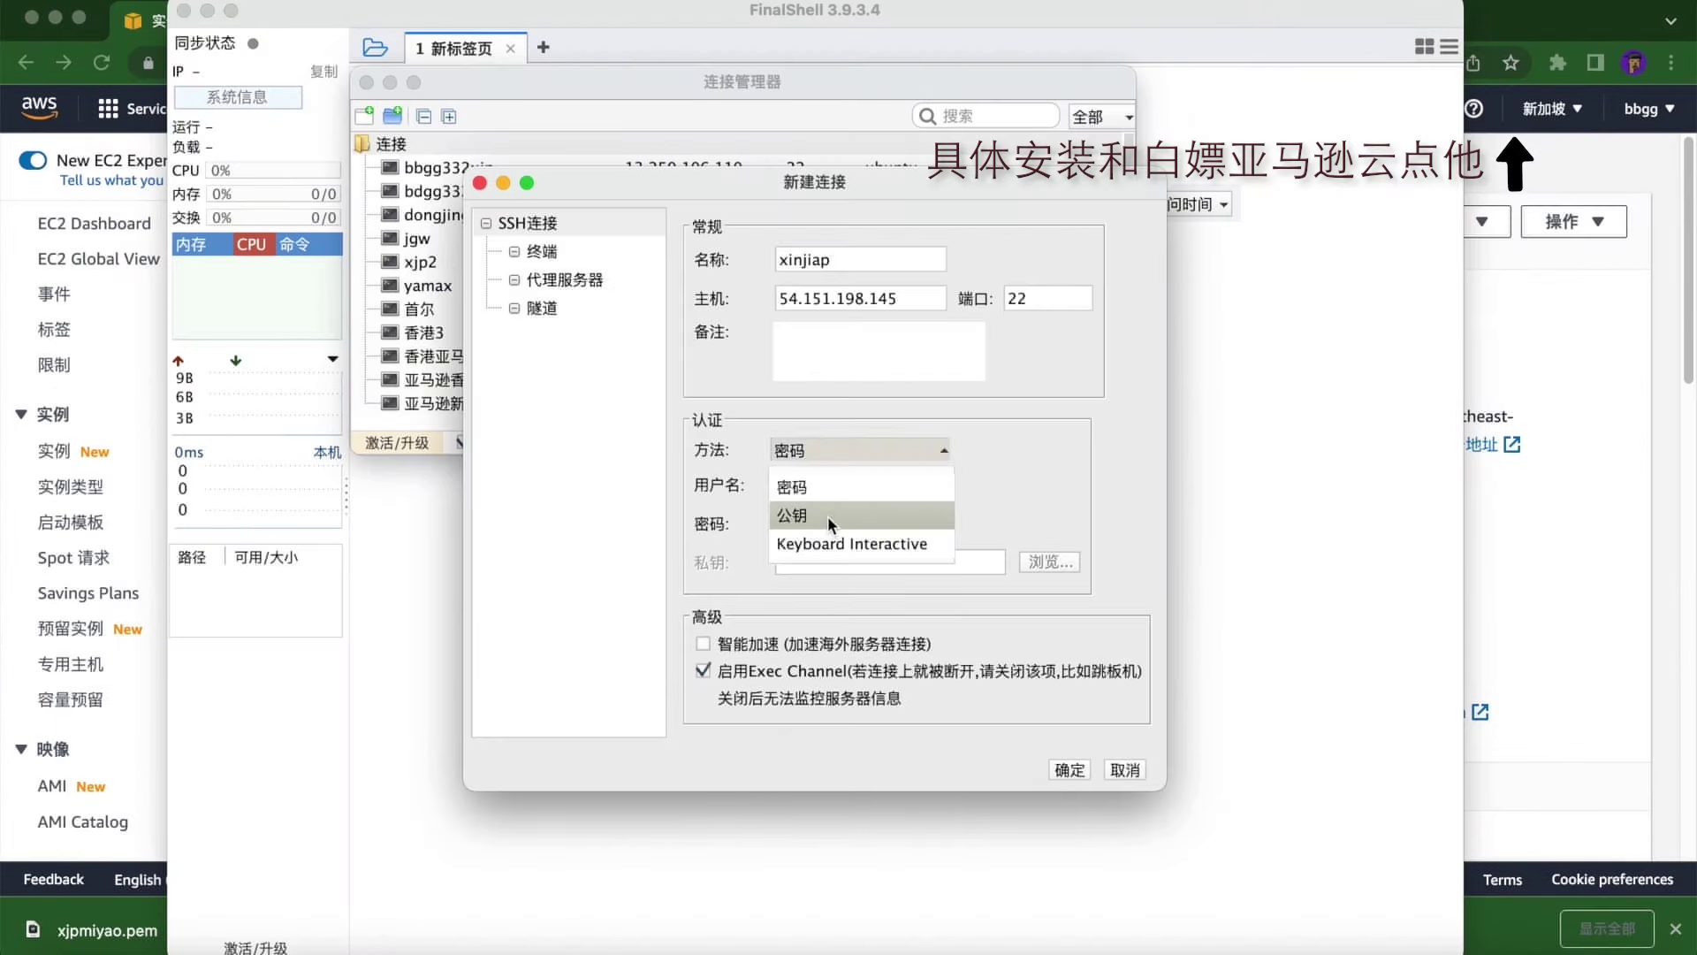
click(831, 515)
click(831, 485)
text(ubuntu)
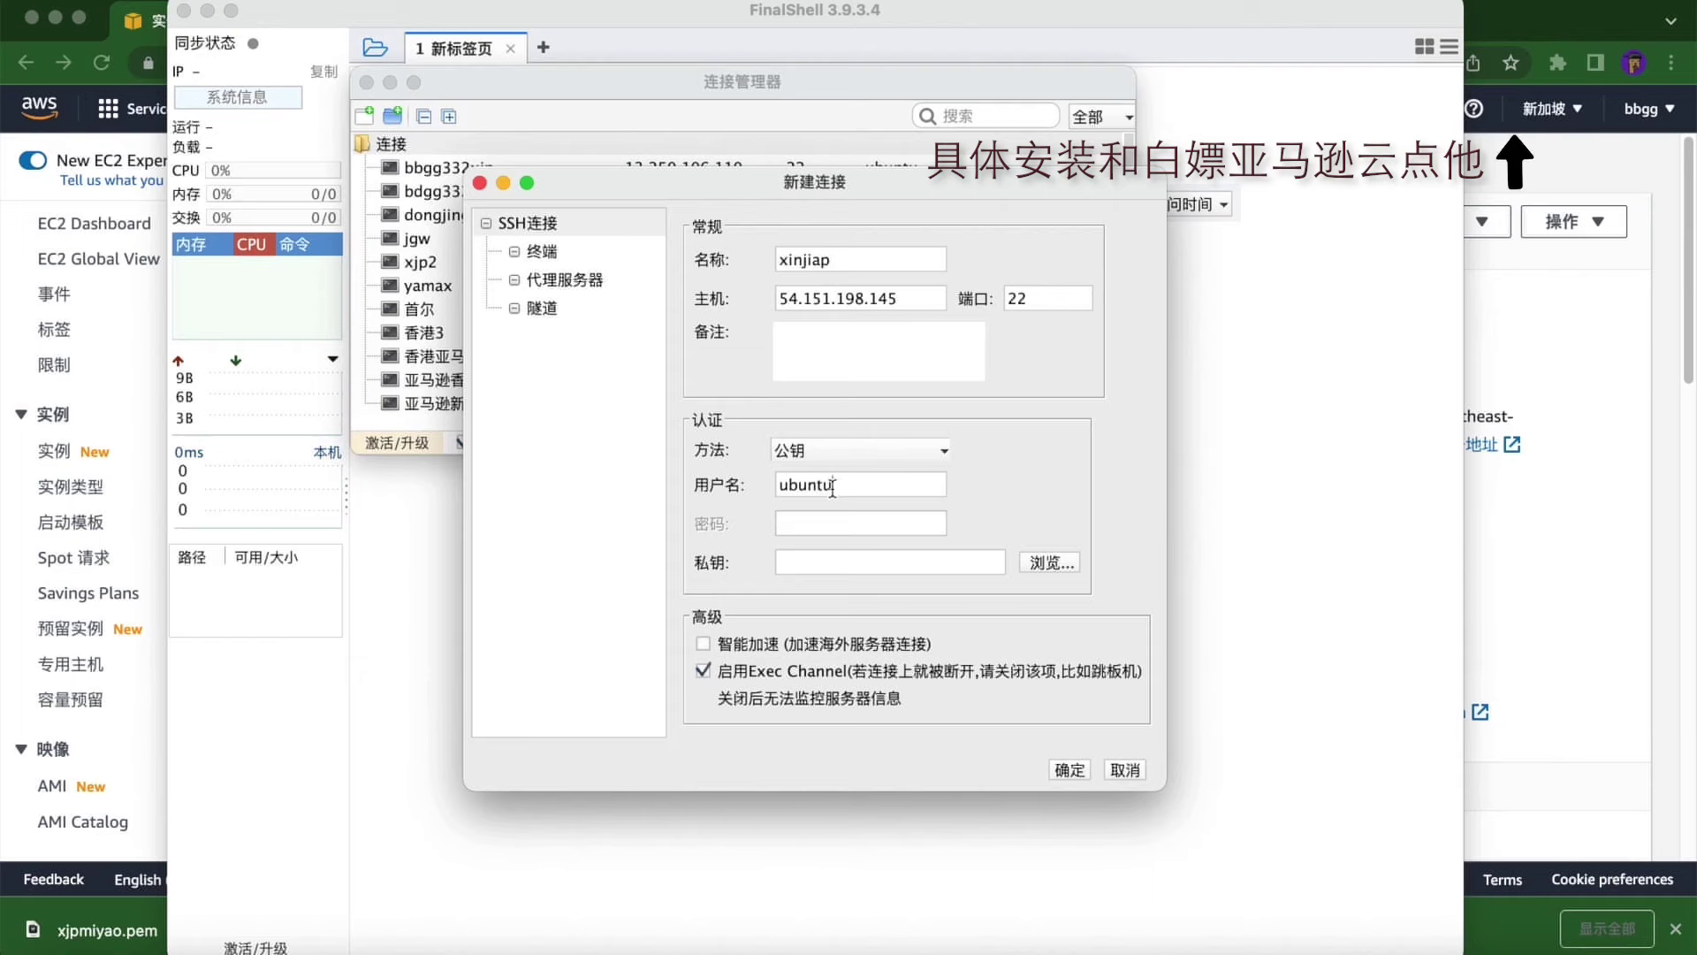
- Import the xjpmiyao.pem private key under the name xinjiapmiyao
click(1047, 562)
click(1015, 433)
click(966, 465)
click(909, 554)
click(1165, 694)
text(xinjiapmiyao)
click(781, 564)
- Assign the xinjiapmiyao key, save the connection, open it and accept the host key
scroll(781, 564, down, 3)
click(781, 576)
click(769, 631)
click(1070, 769)
double_click(626, 265)
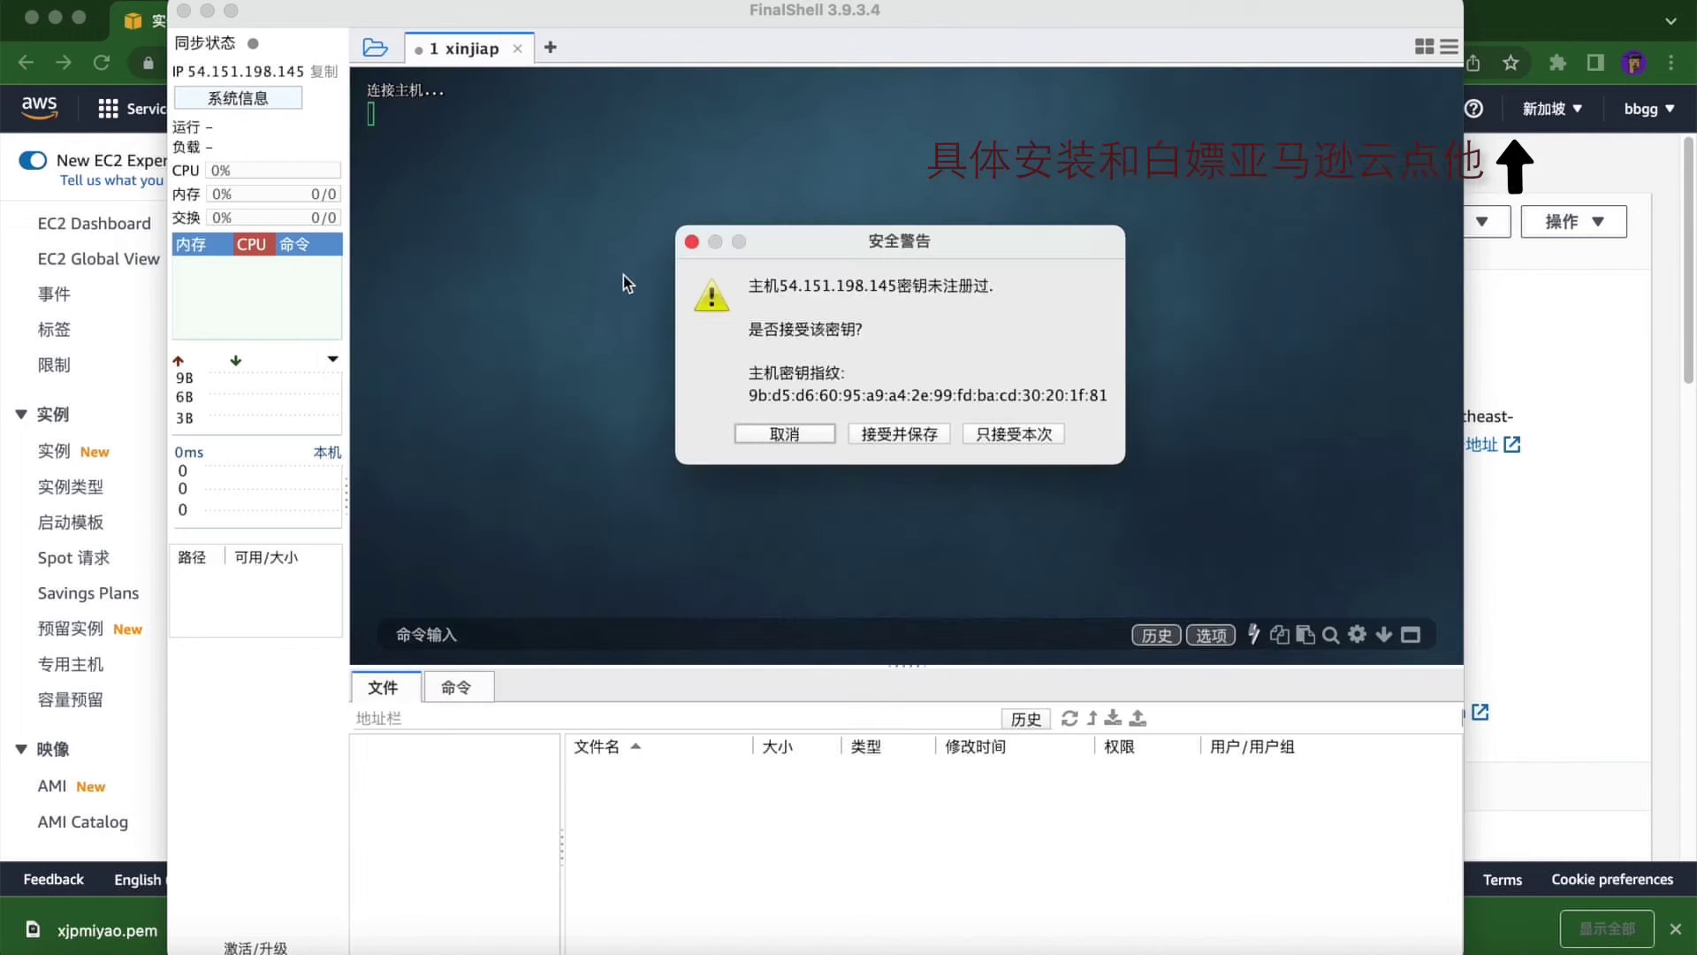
click(899, 434)
- Switch to a root shell with sudo -i and run sudo apt-get update from the notes
text(sudo -)
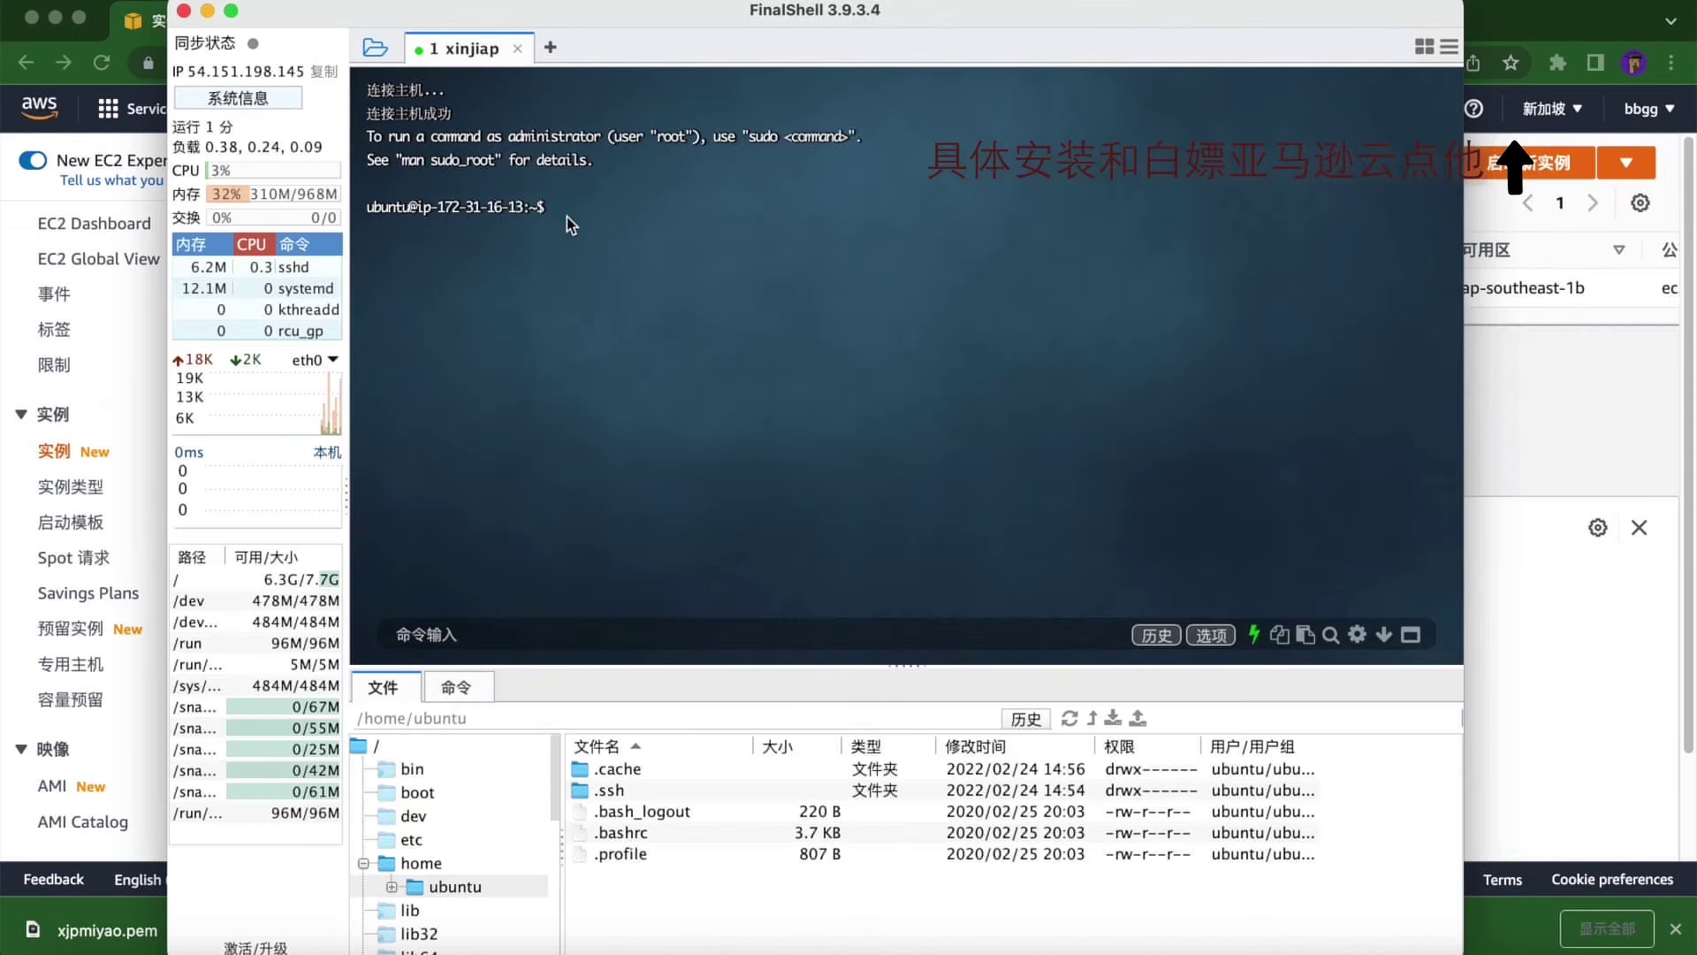
text(i)
key(Return)
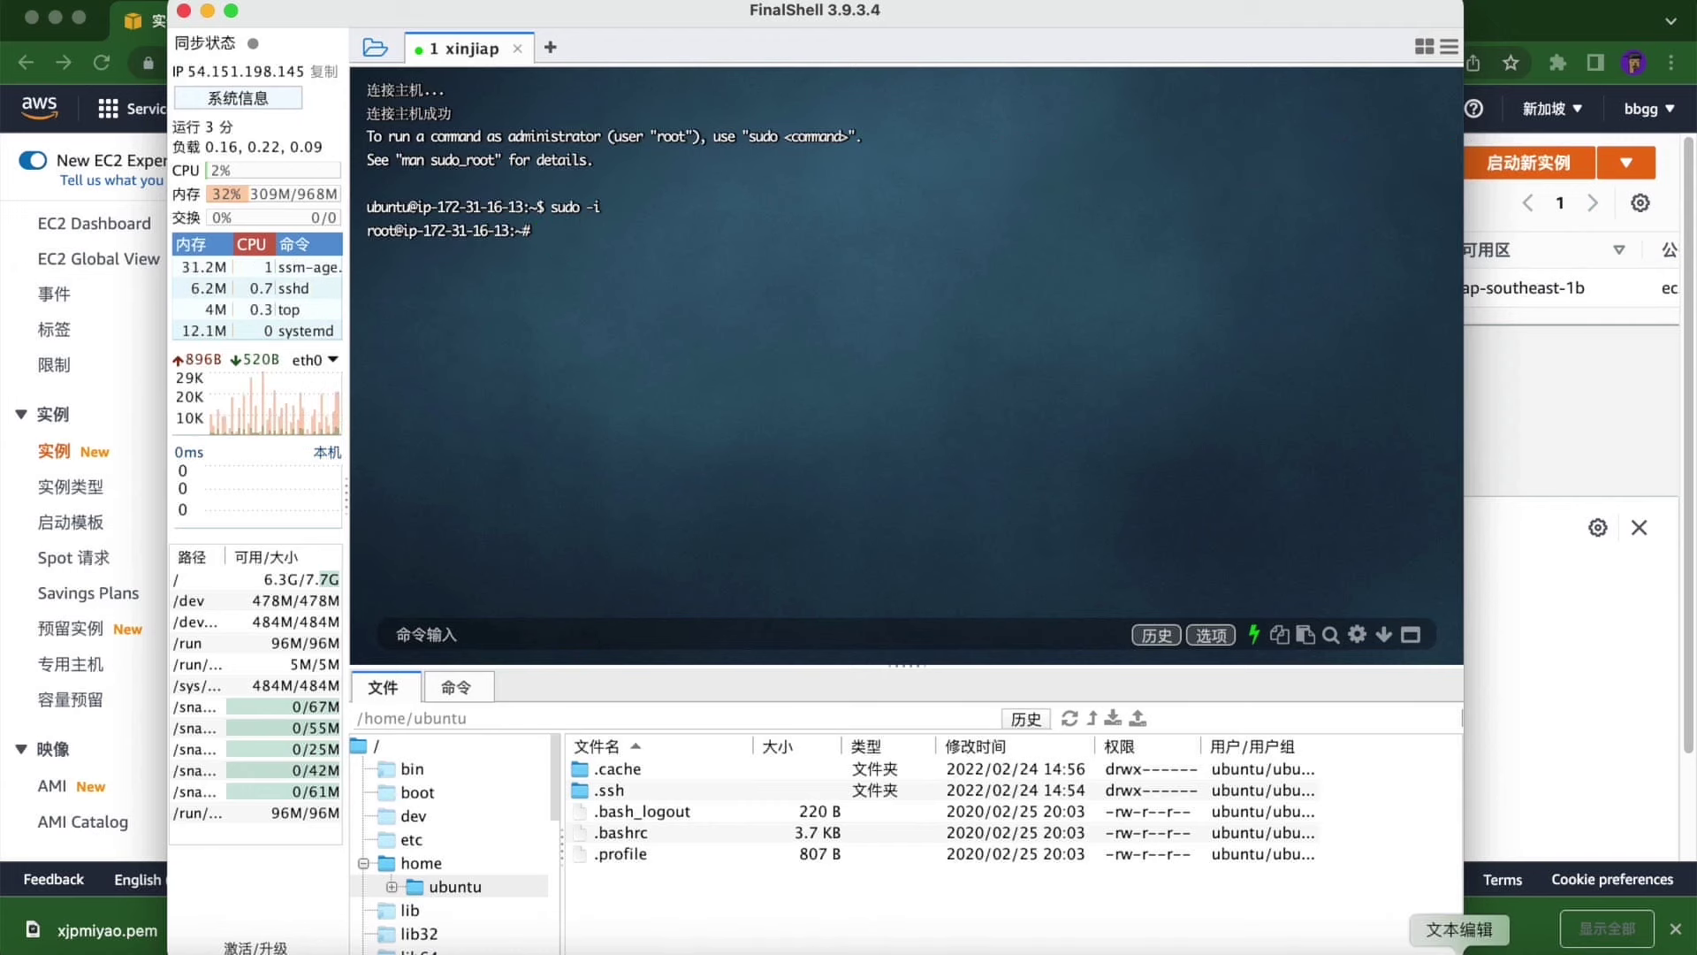
key(super+Tab)
drag(1160, 340, 994, 340)
key(super+c)
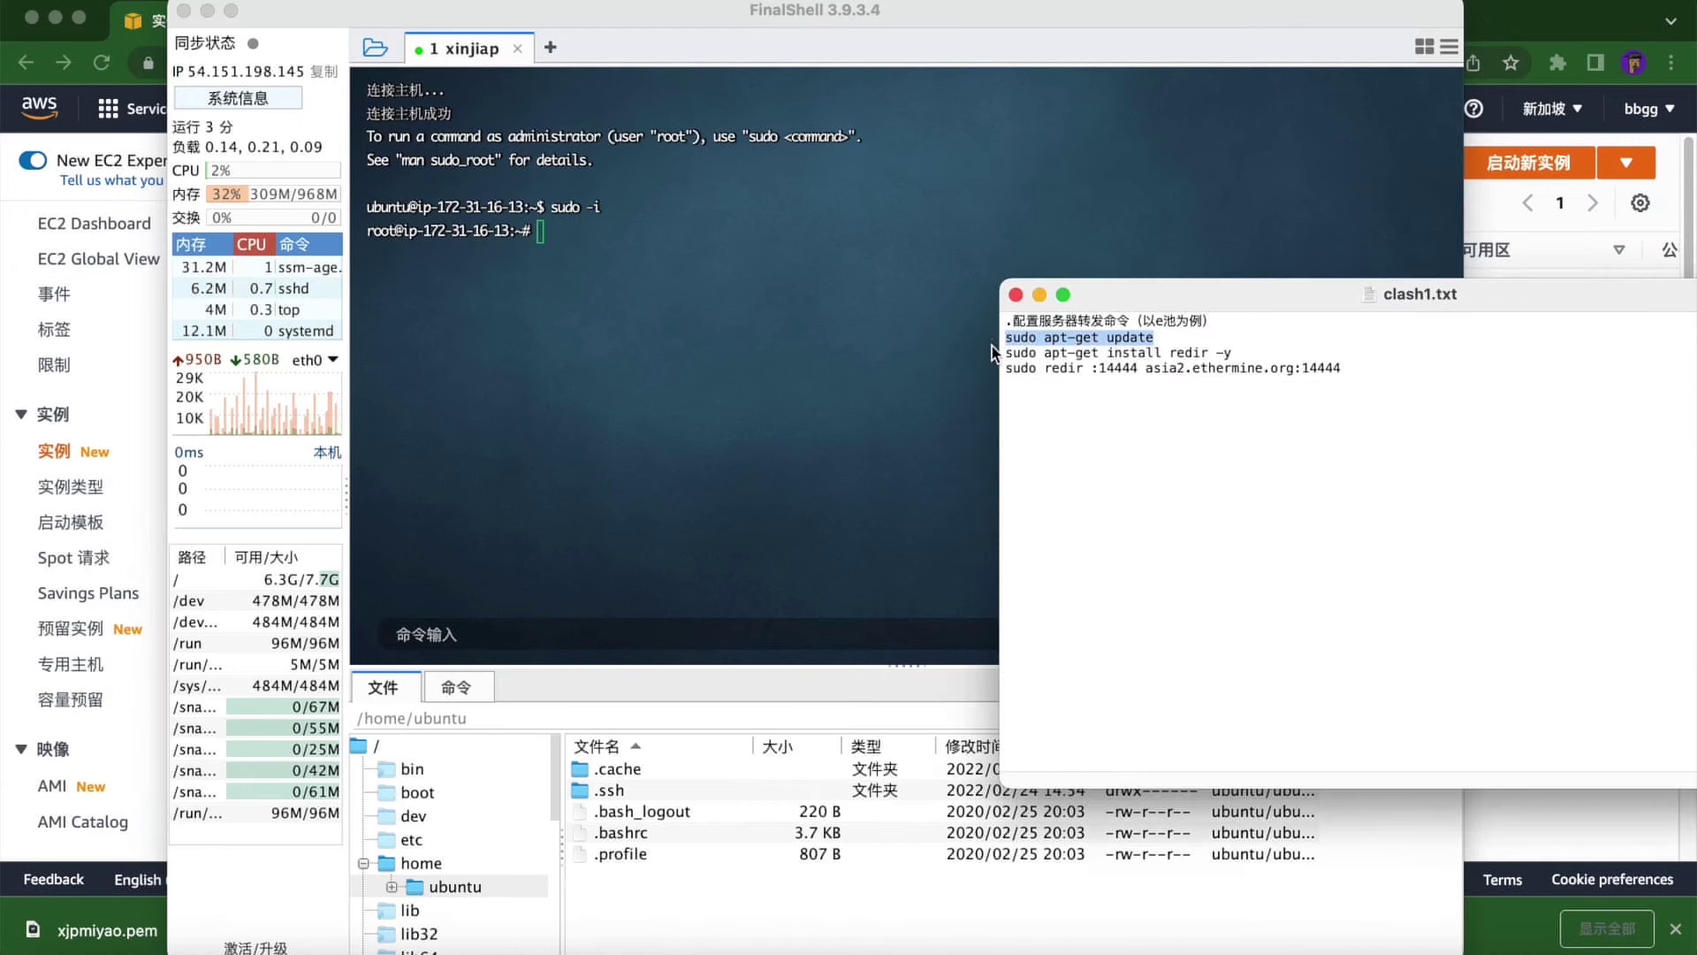
click(569, 247)
key(super+v)
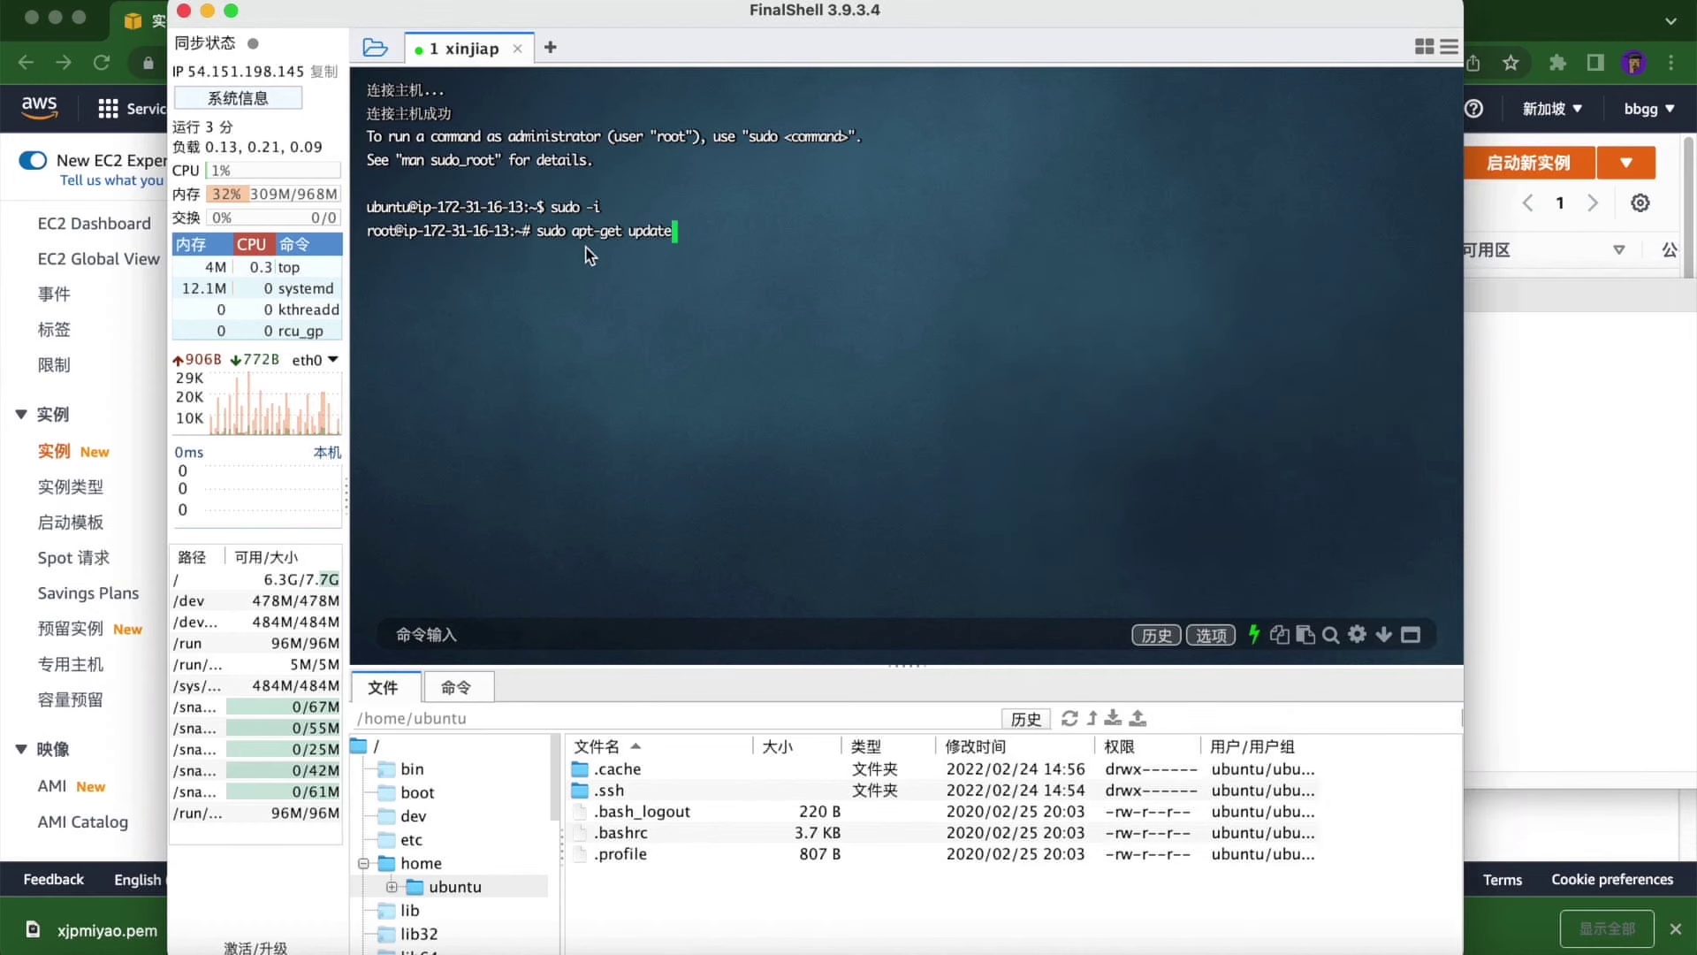
key(Return)
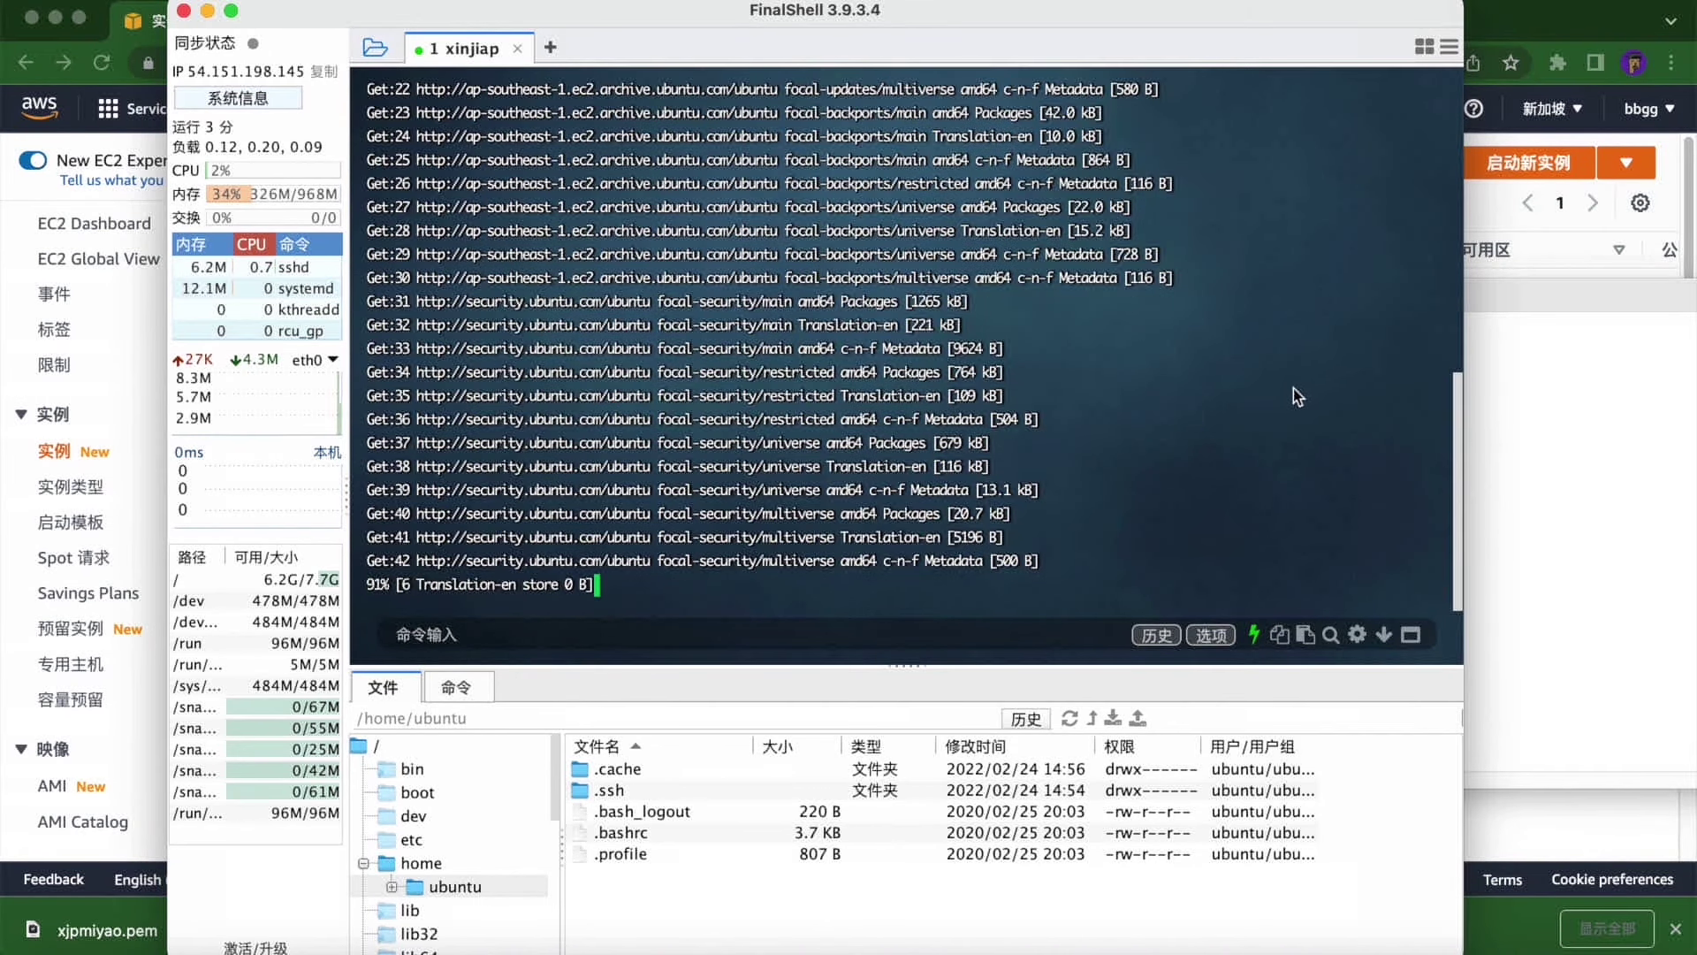
- Copy and run sudo apt-get install redir -y from the clash1.txt notes
click(1557, 422)
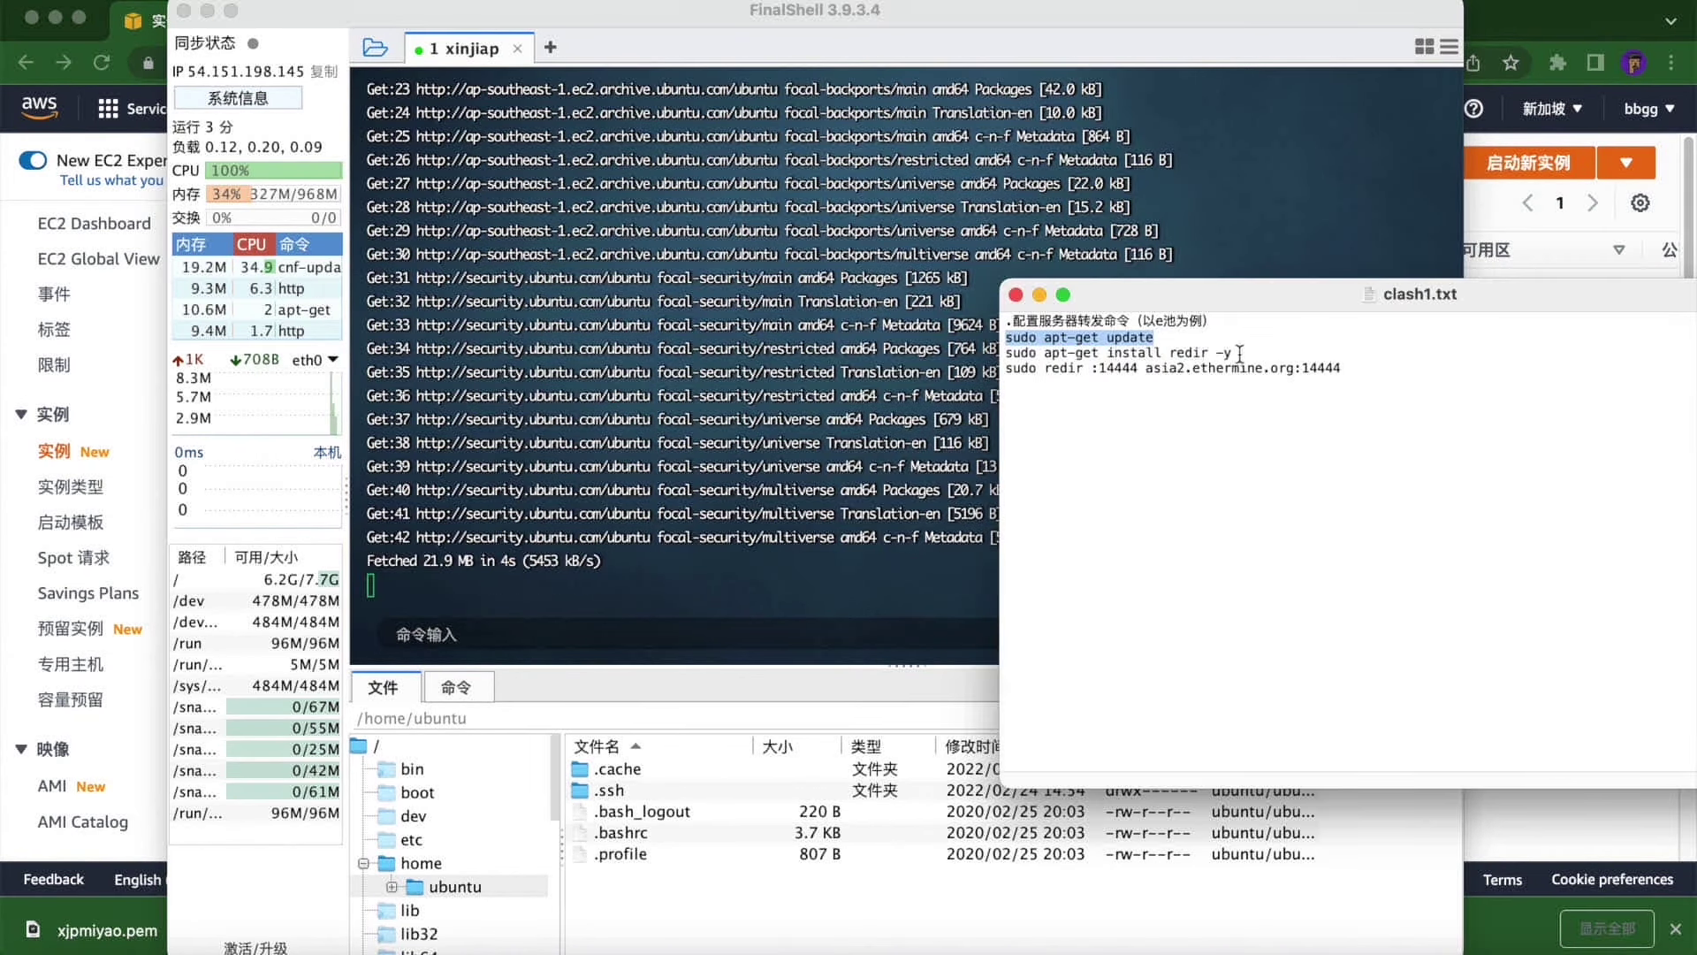
drag(1249, 353, 1005, 353)
key(super+c)
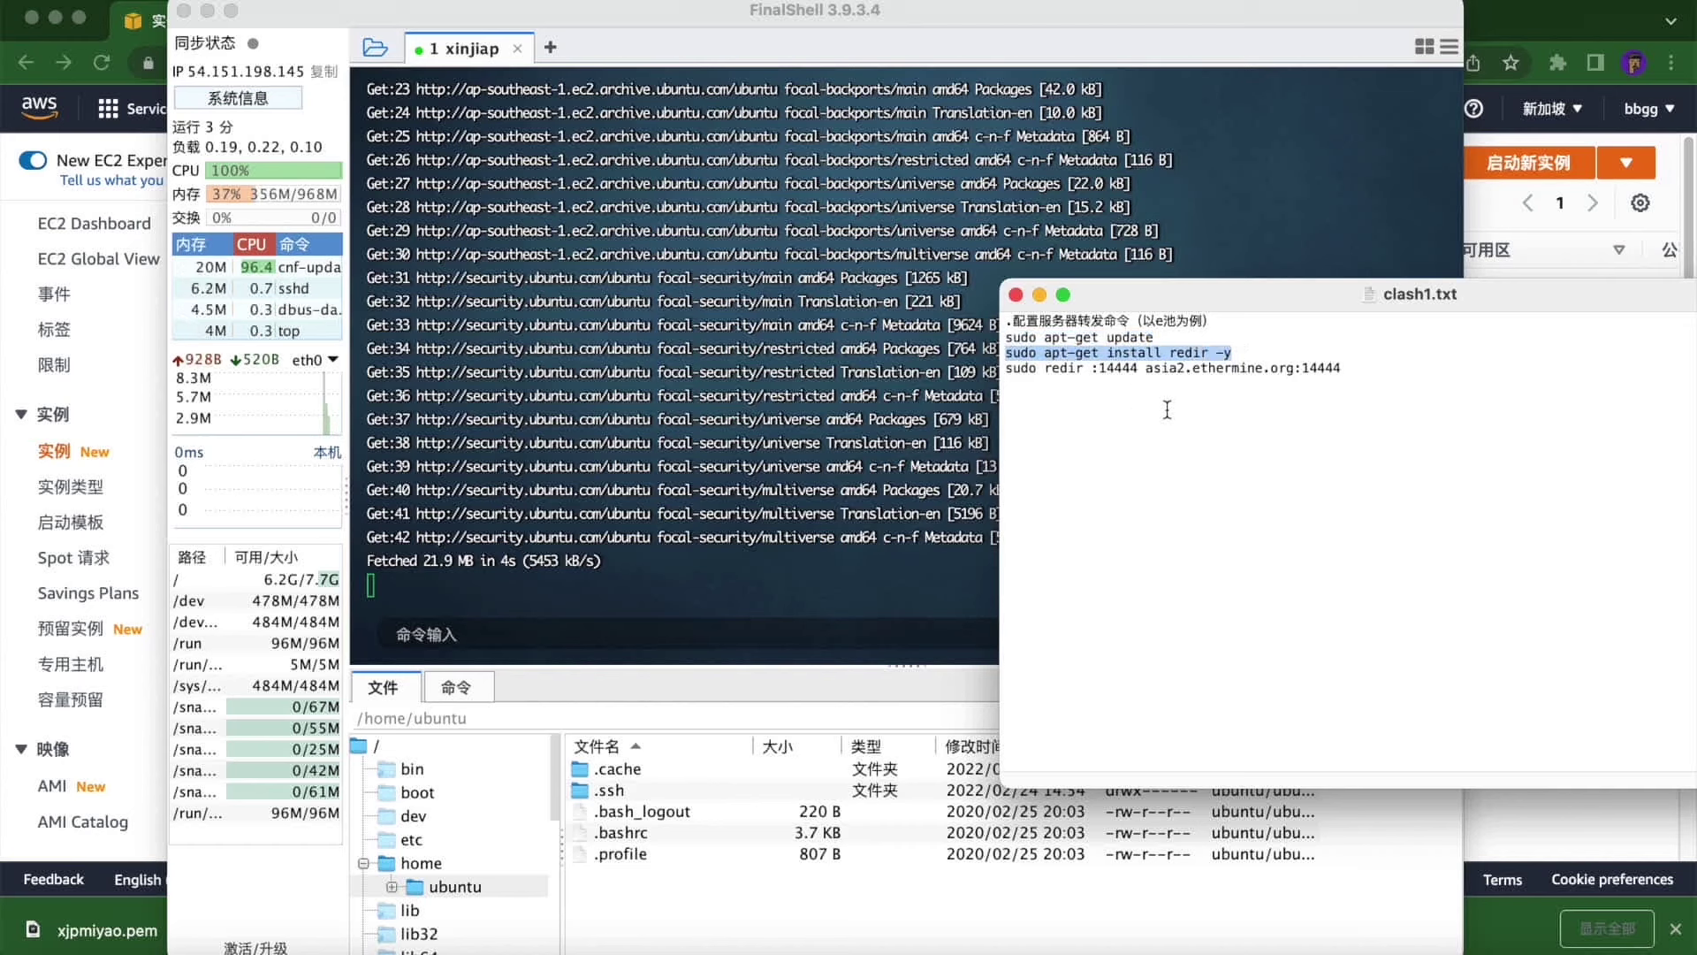
click(938, 27)
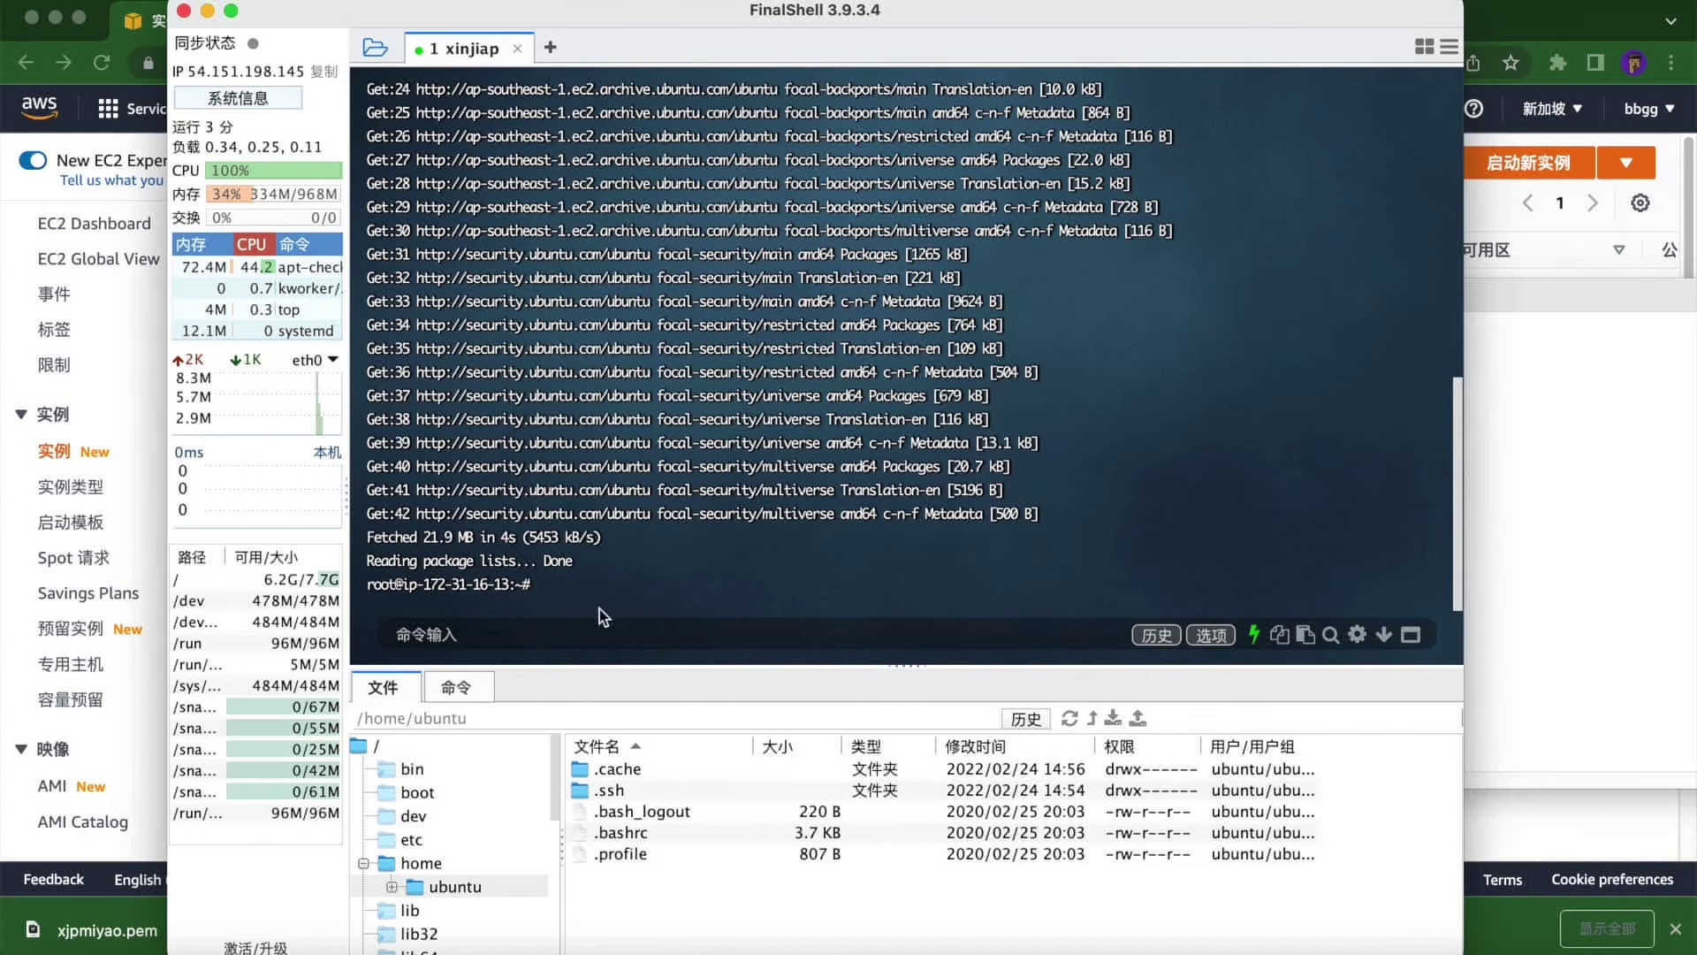
click(495, 638)
key(super+v)
key(Return)
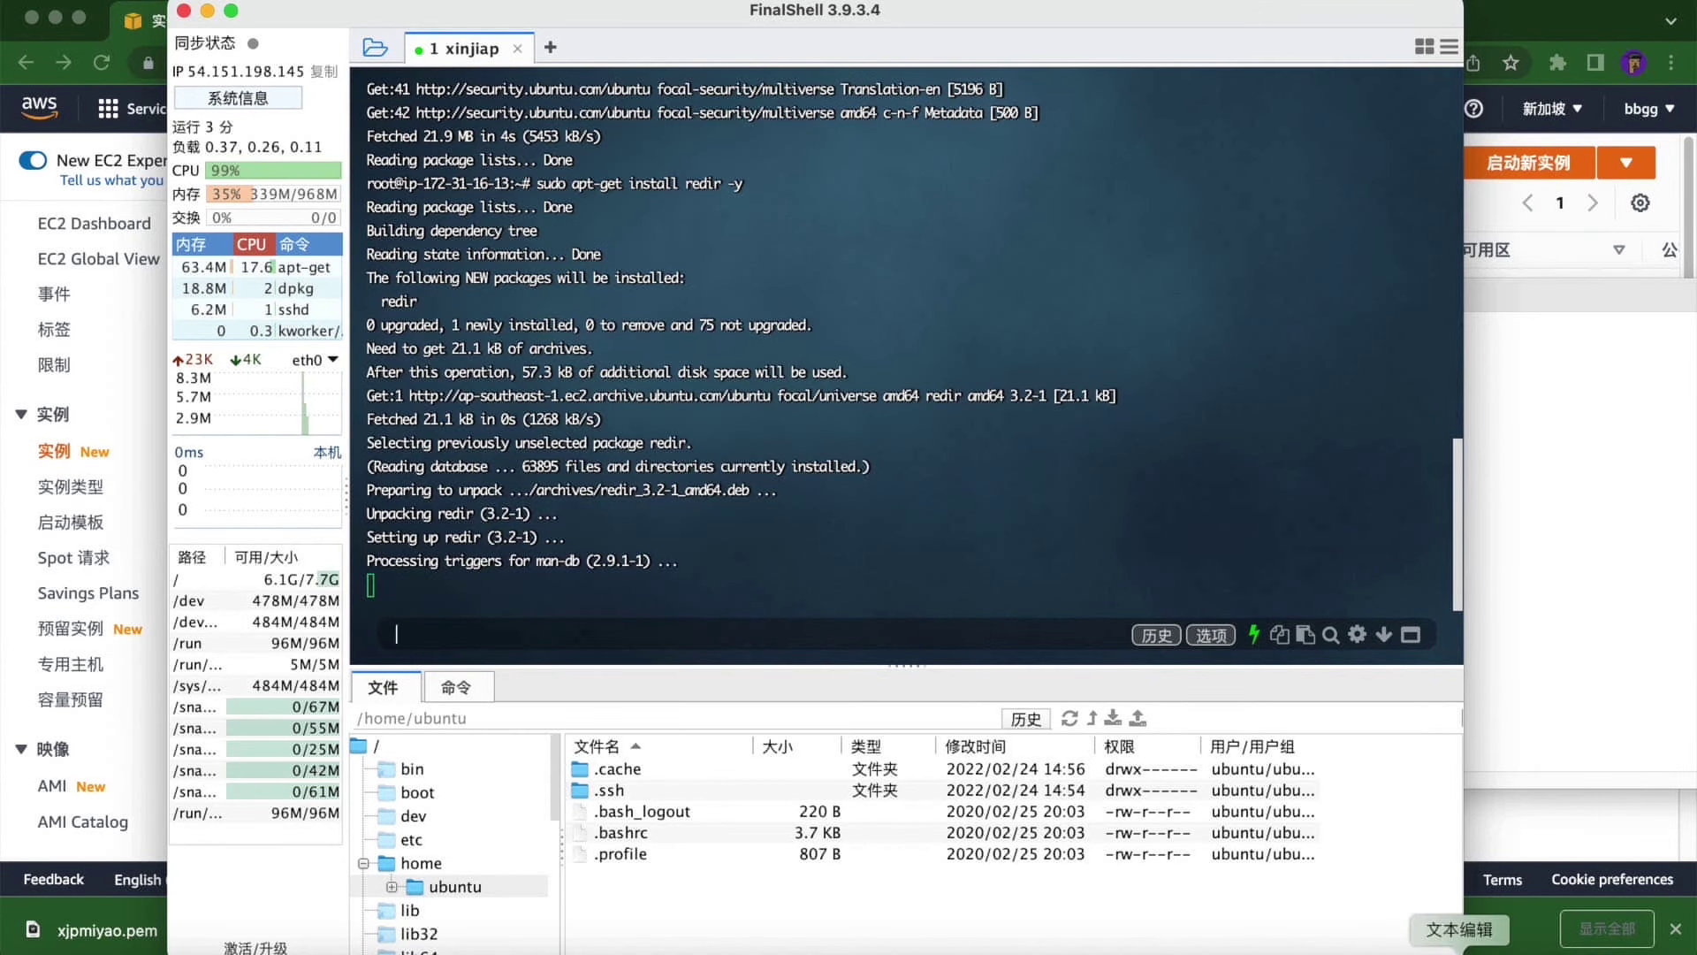
- Change both 14444 ports in the notes' redir command to 5555 and copy the line
click(1459, 948)
double_click(1118, 368)
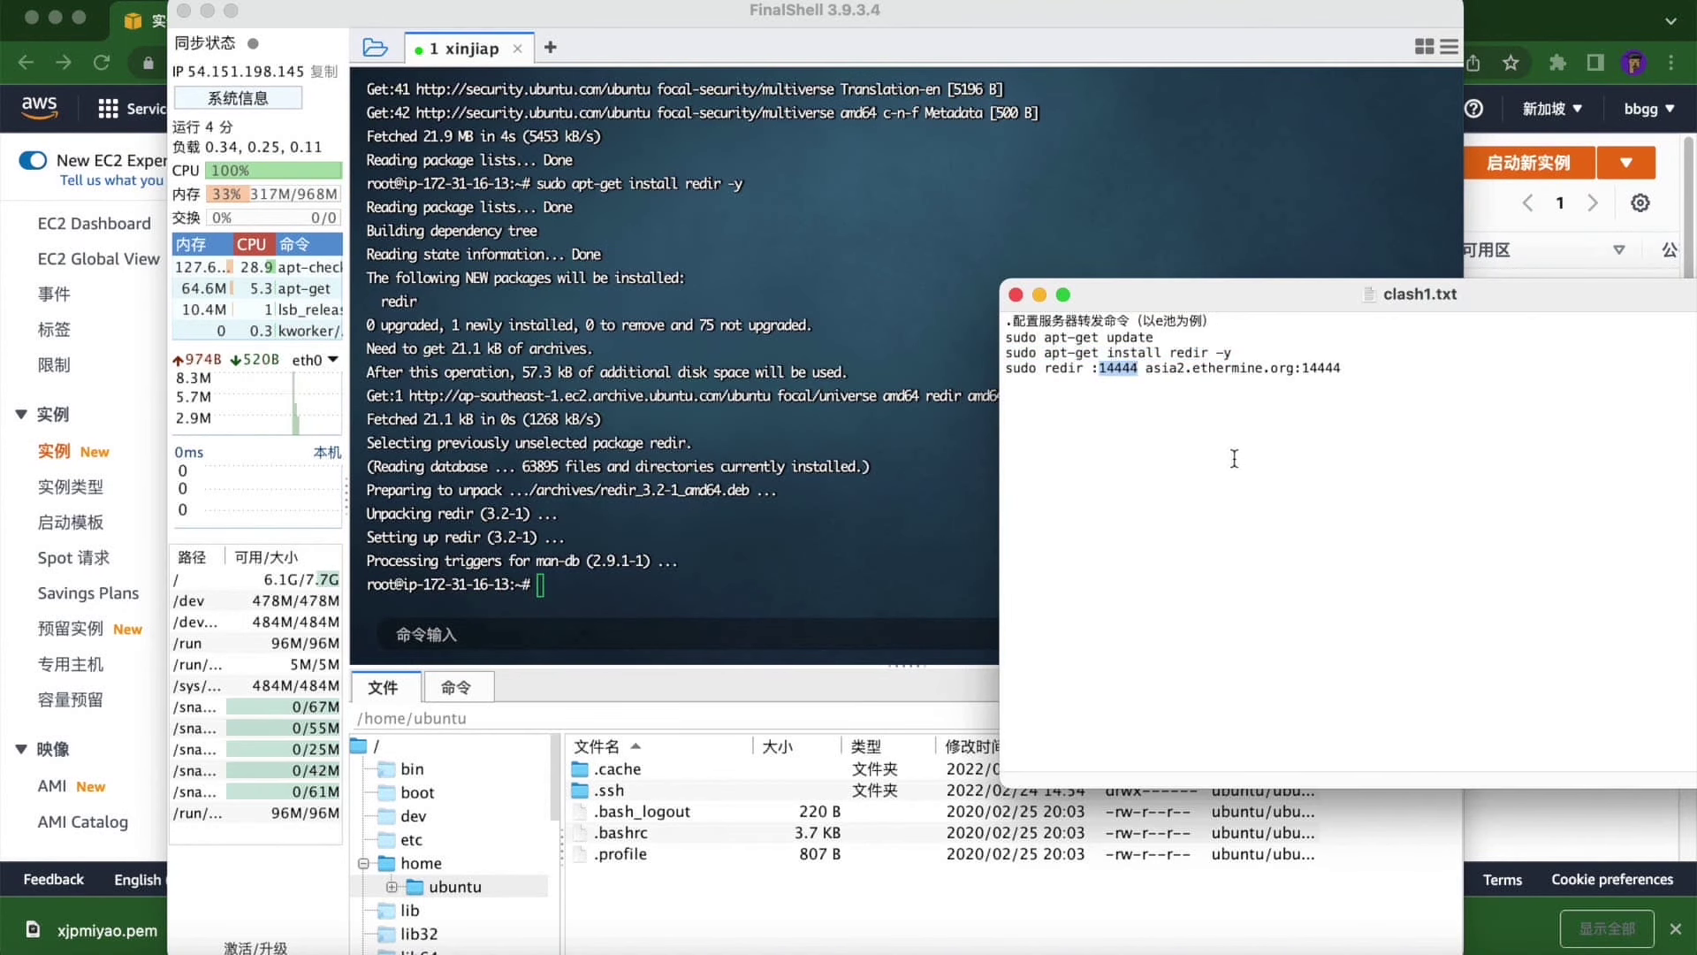
text(5555)
double_click(1317, 368)
text(5555)
drag(1343, 370, 1009, 369)
key(super+c)
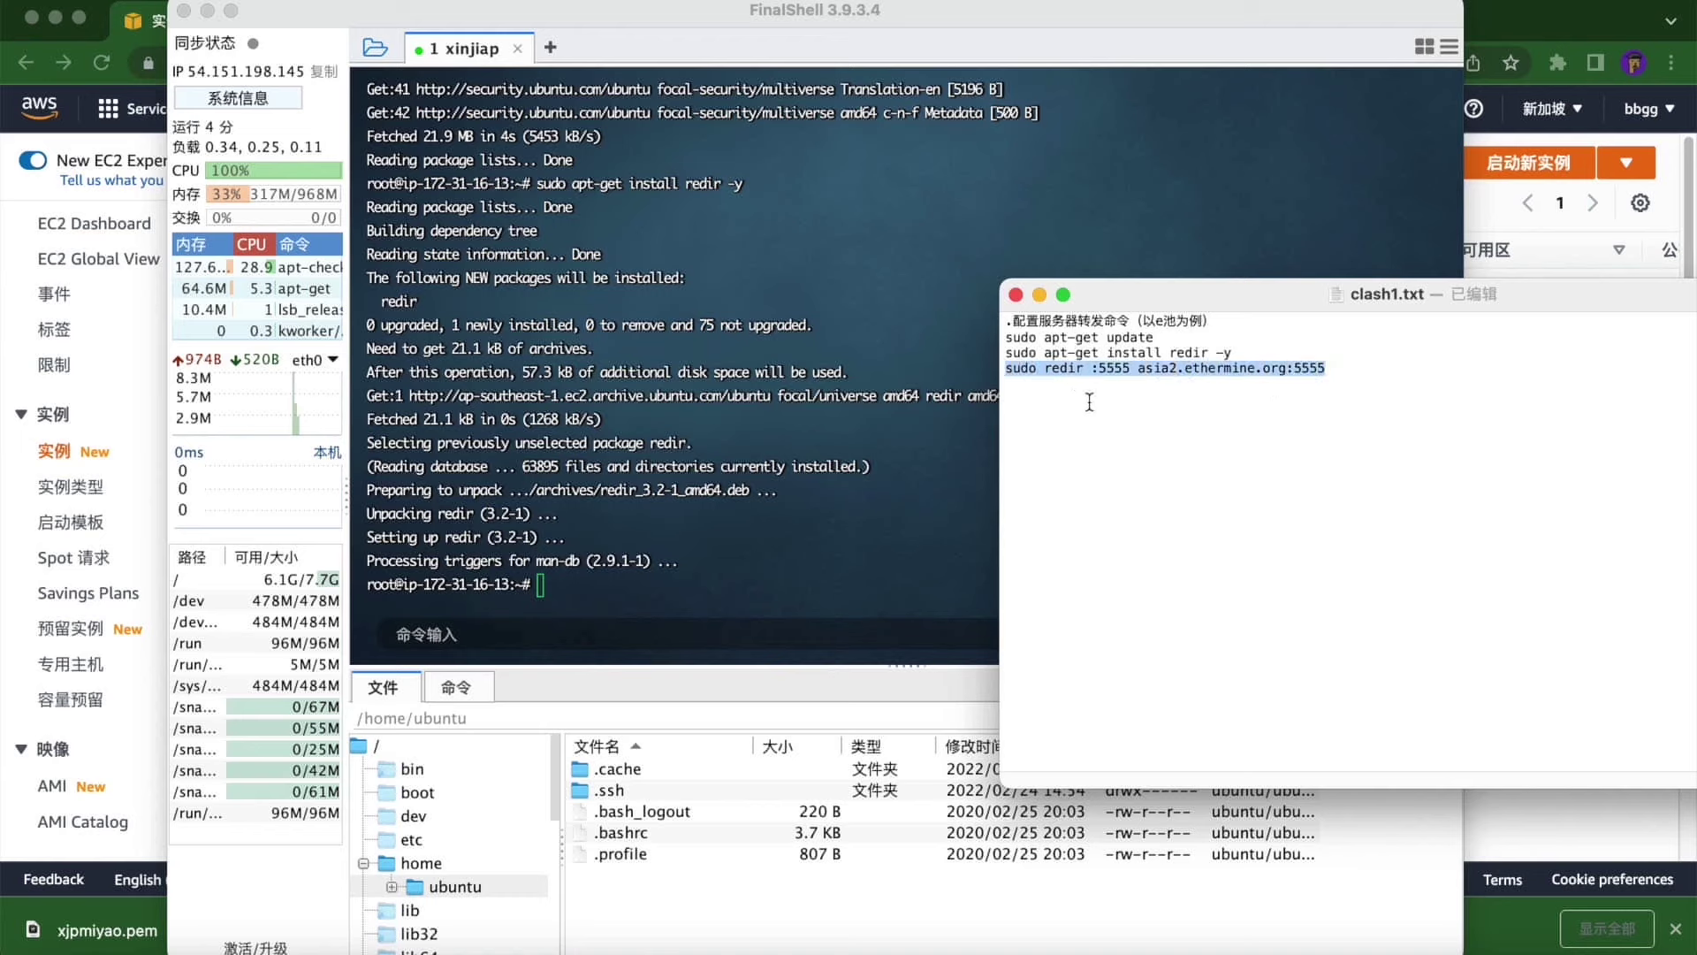
key(super+Tab)
- Open ethermine.org's Start Mining guide and confirm asia2.ethermine.org uses SSL port 5555
click(986, 23)
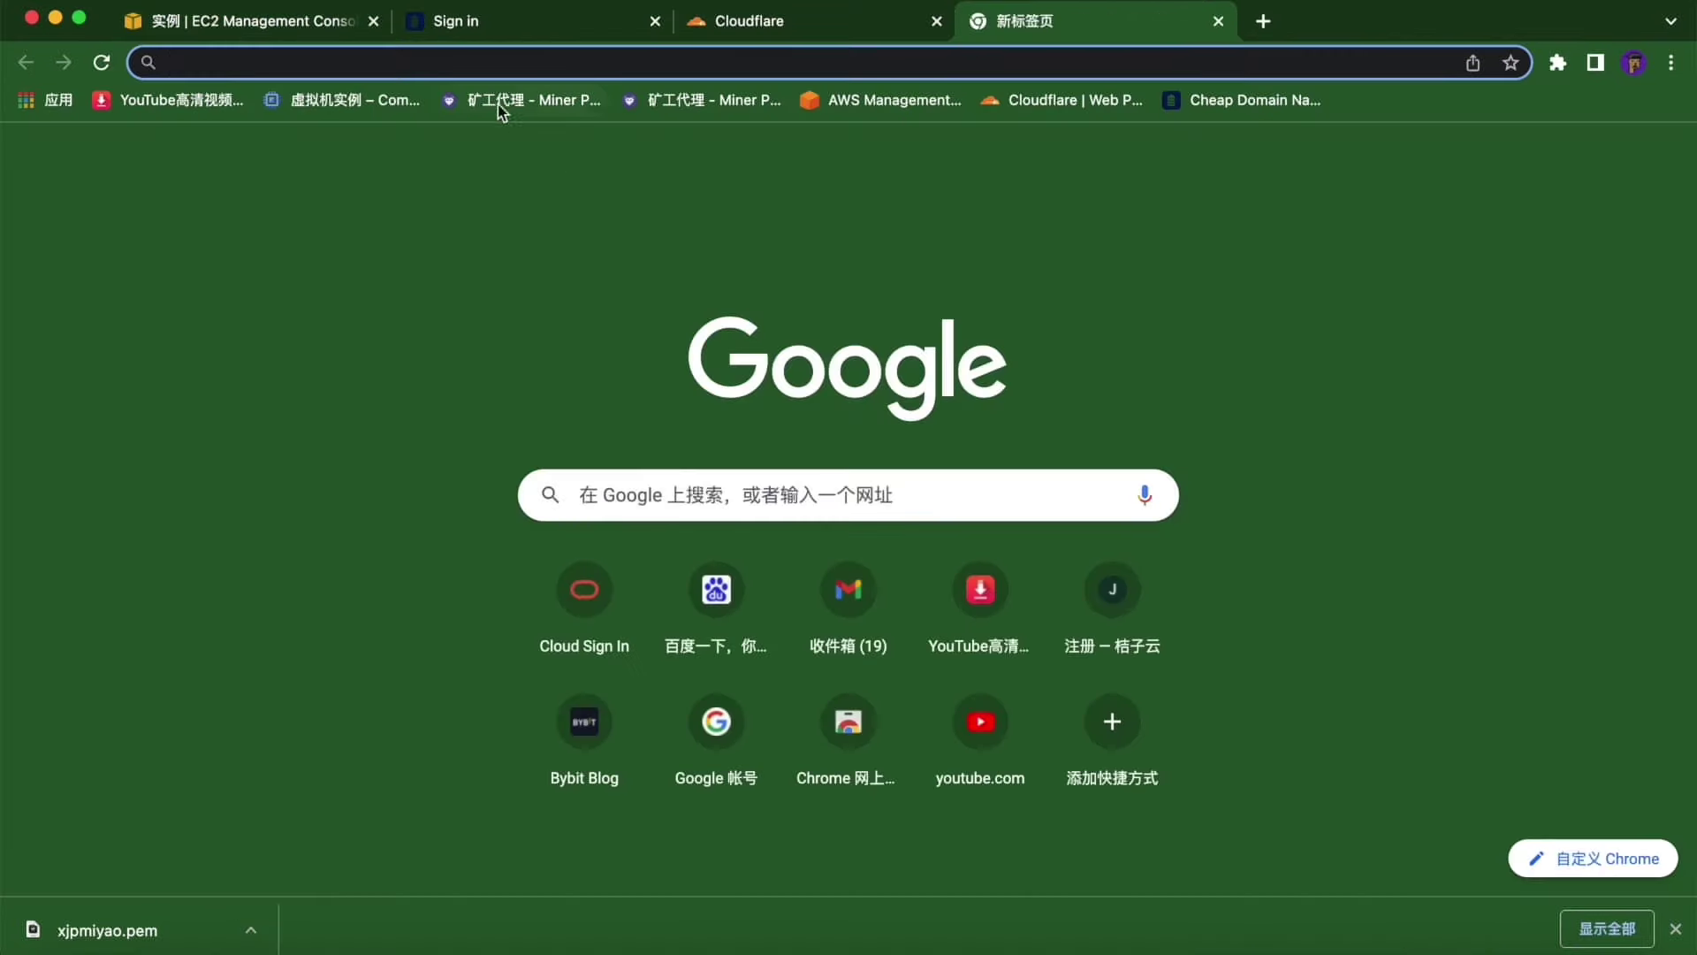
text(e)
key(Return)
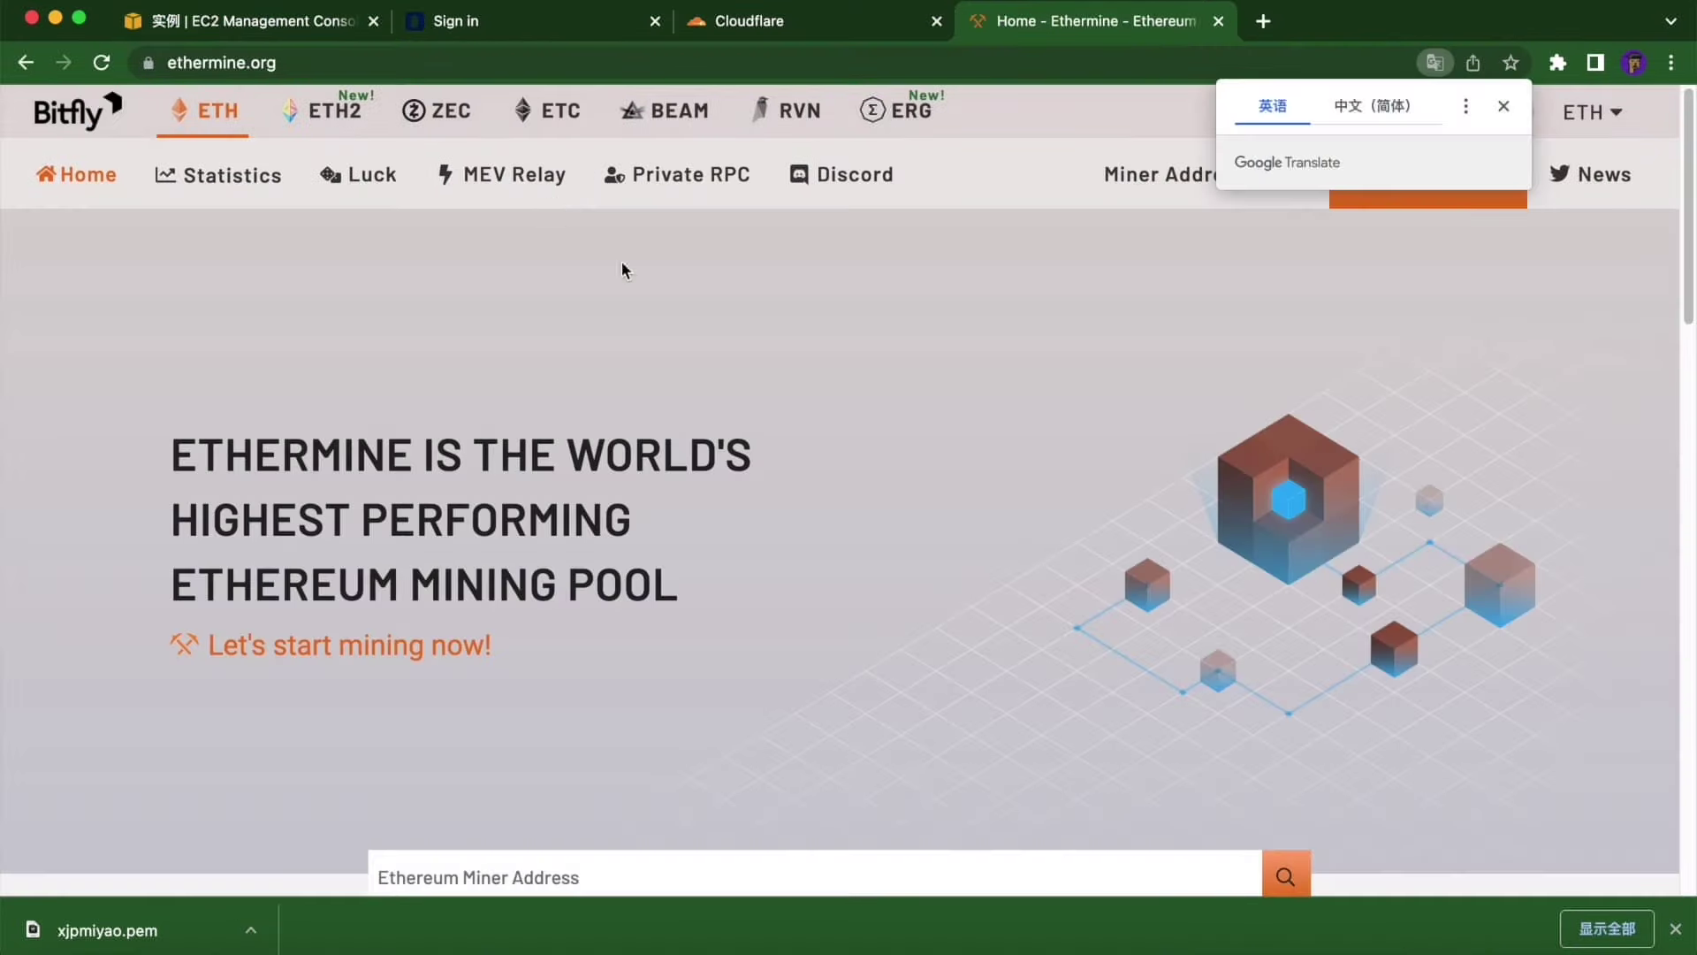
click(1476, 203)
scroll(610, 448, down, 3)
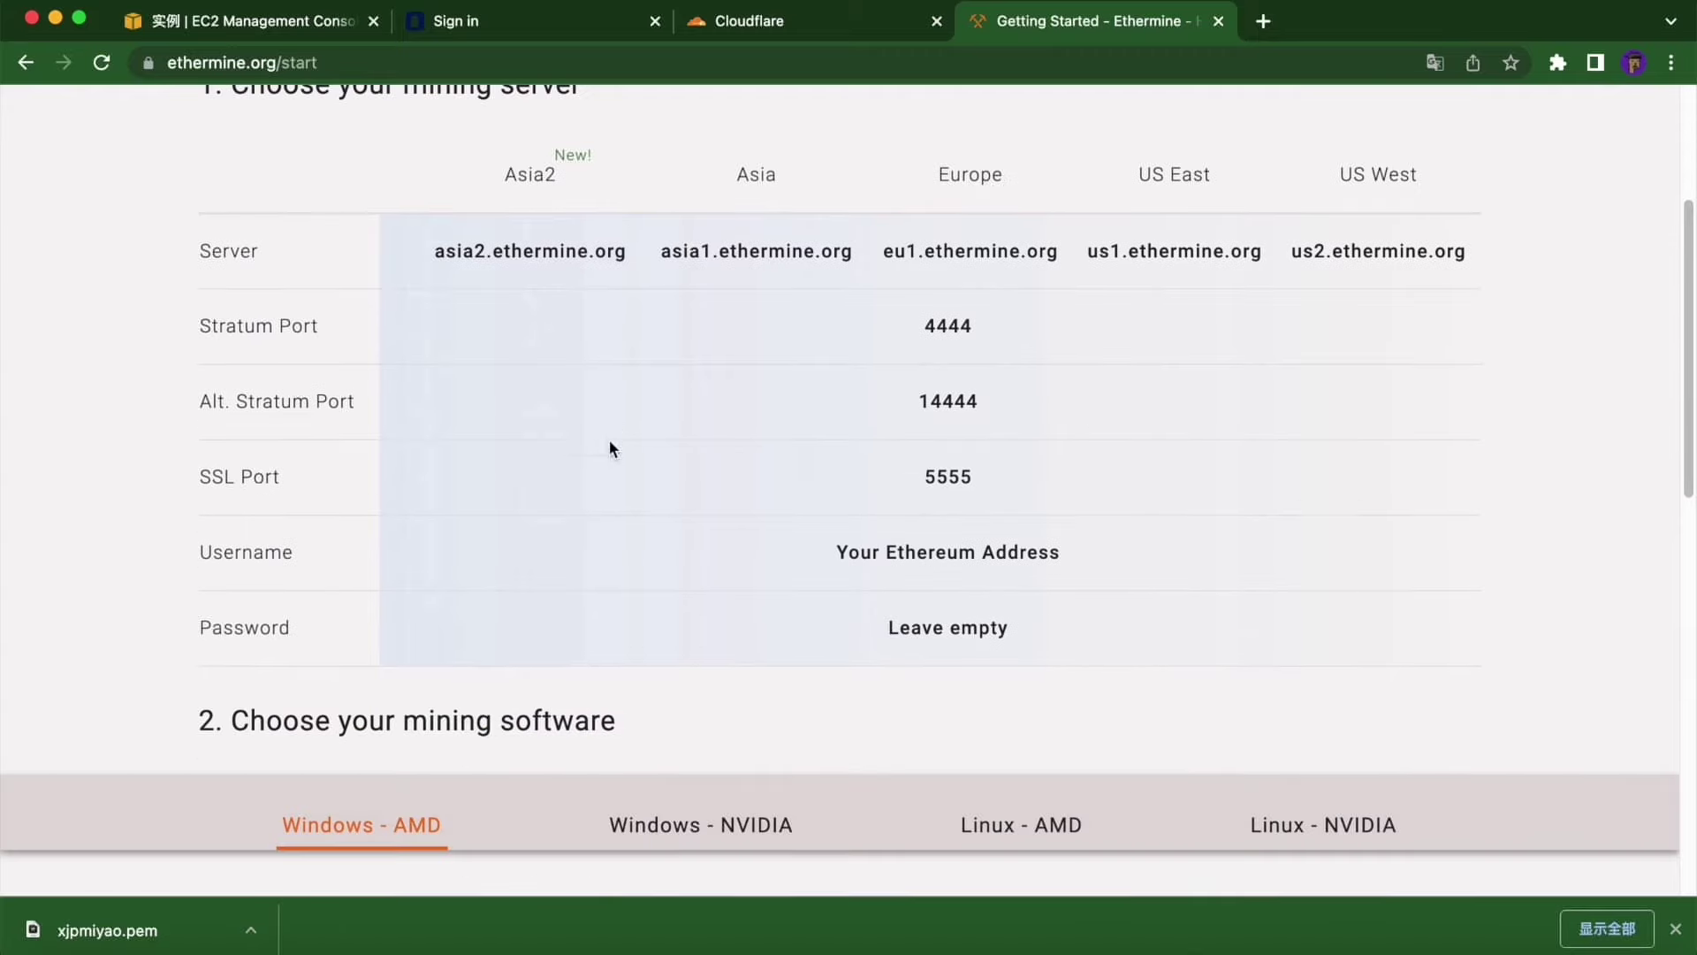
drag(292, 489, 197, 478)
drag(1049, 486, 461, 482)
drag(282, 478, 197, 477)
scroll(734, 516, up, 2)
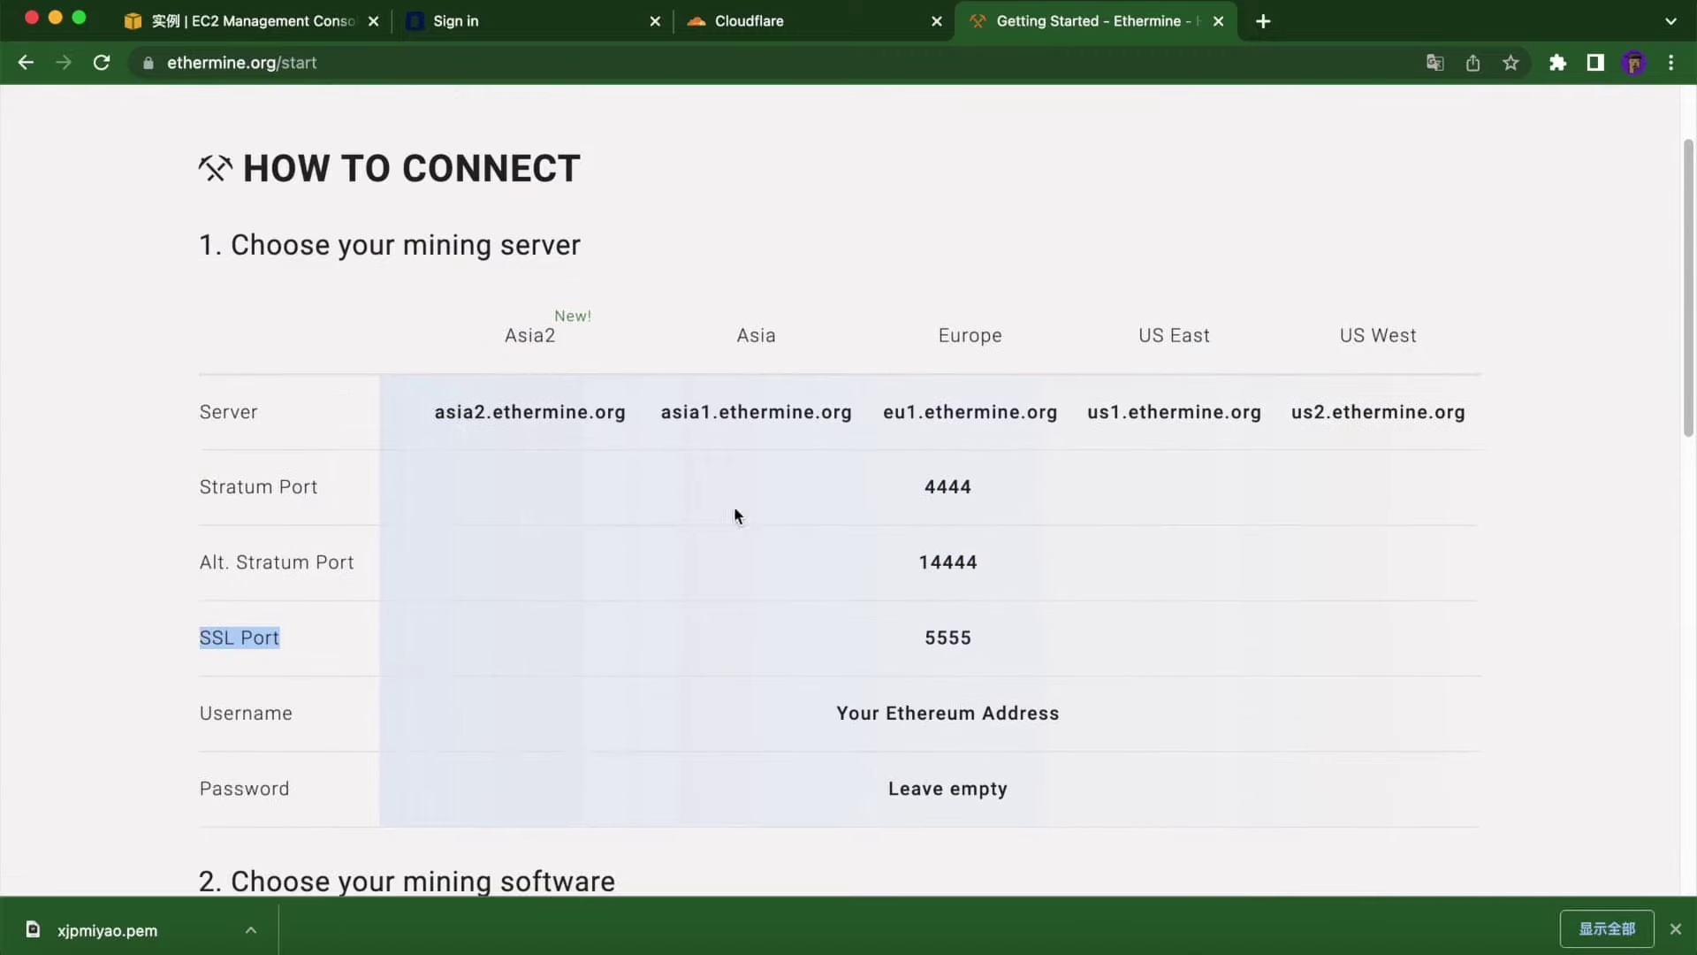
click(1409, 945)
- Run sudo redir :5555 asia2.ethermine.org:5555, save the server IP in clash1.txt, and close FinalShell
key(super+v)
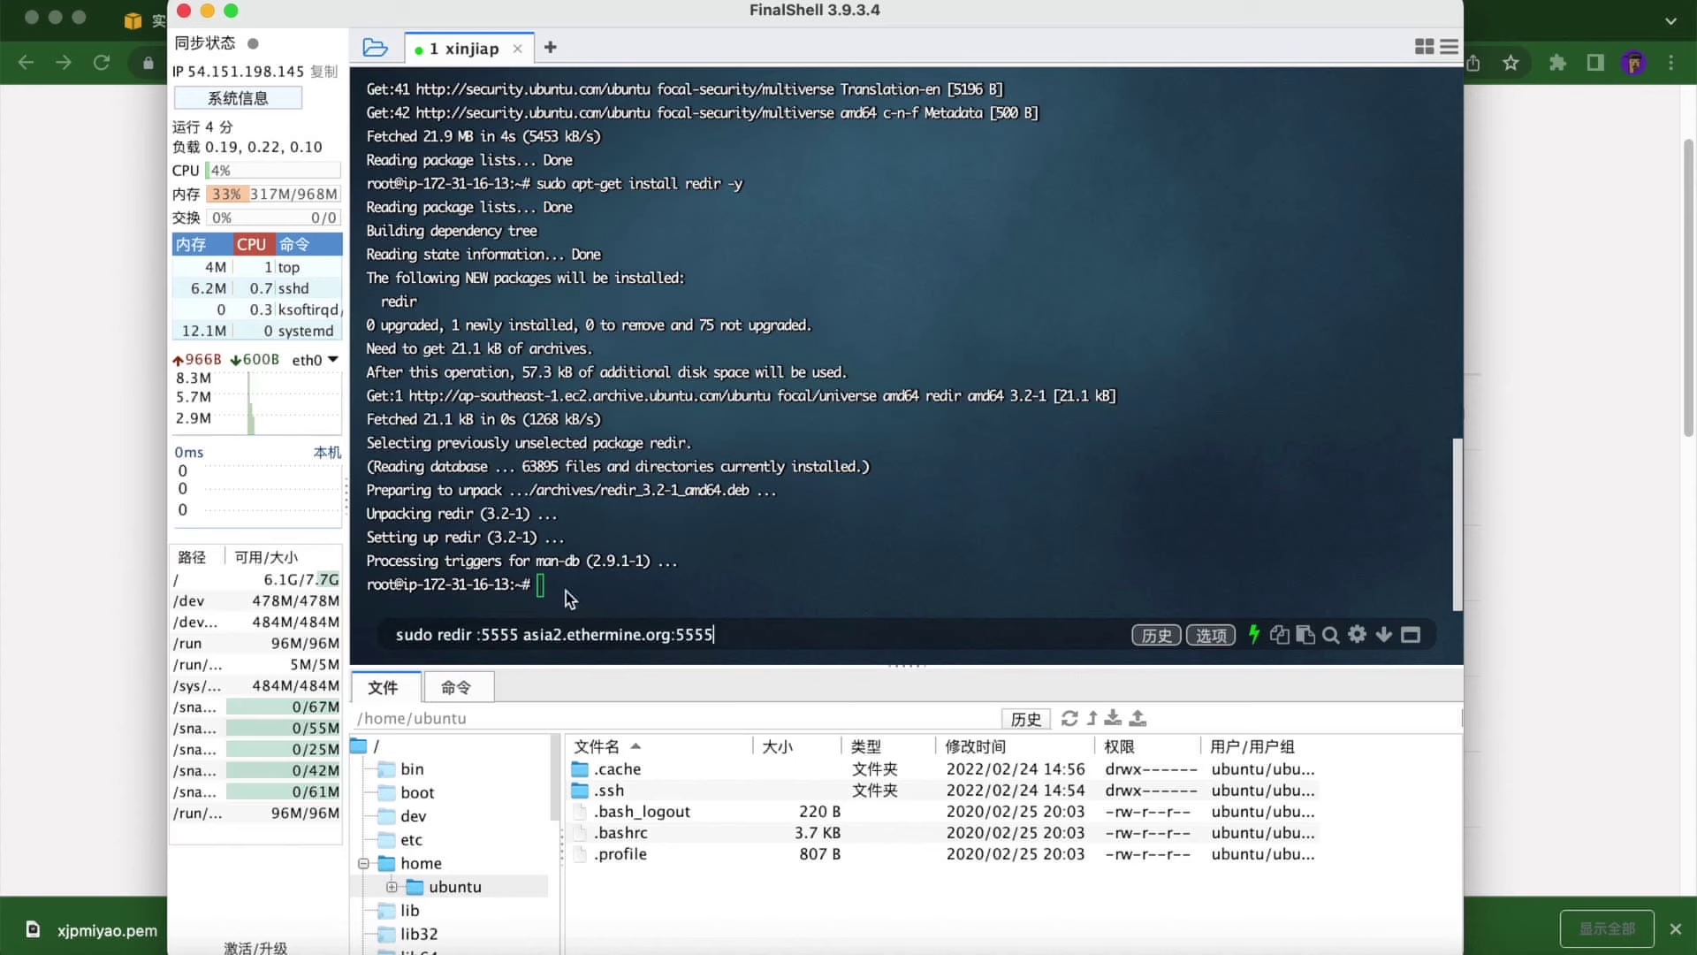
key(Return)
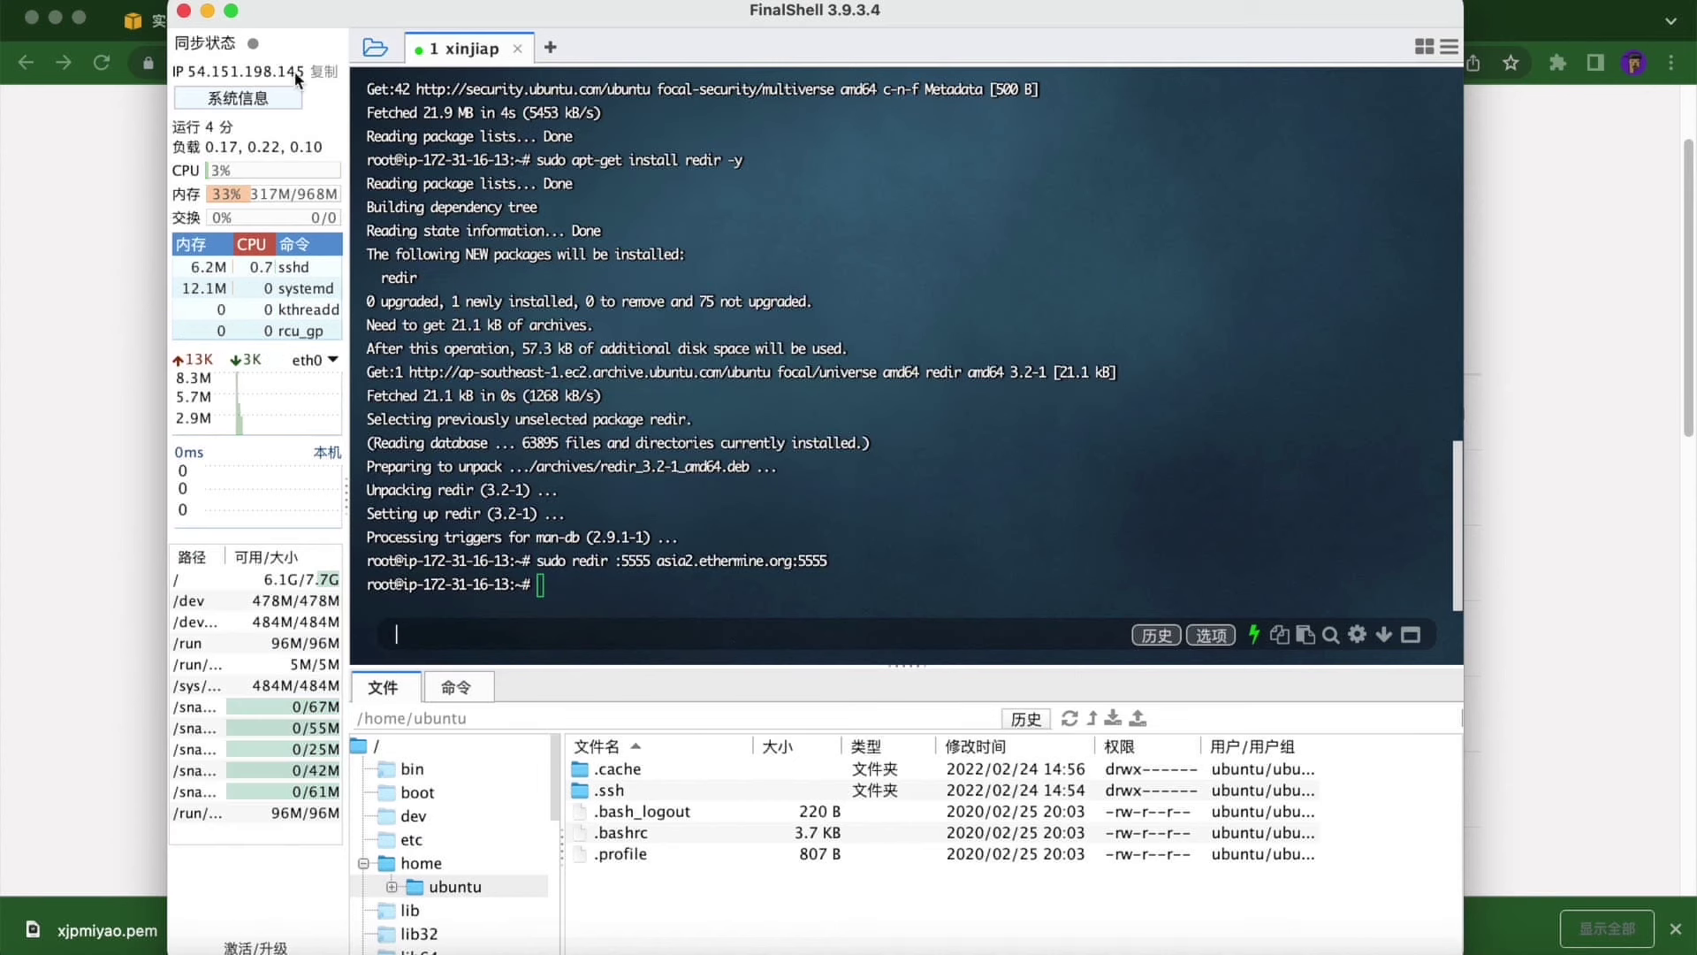
key(super+Tab)
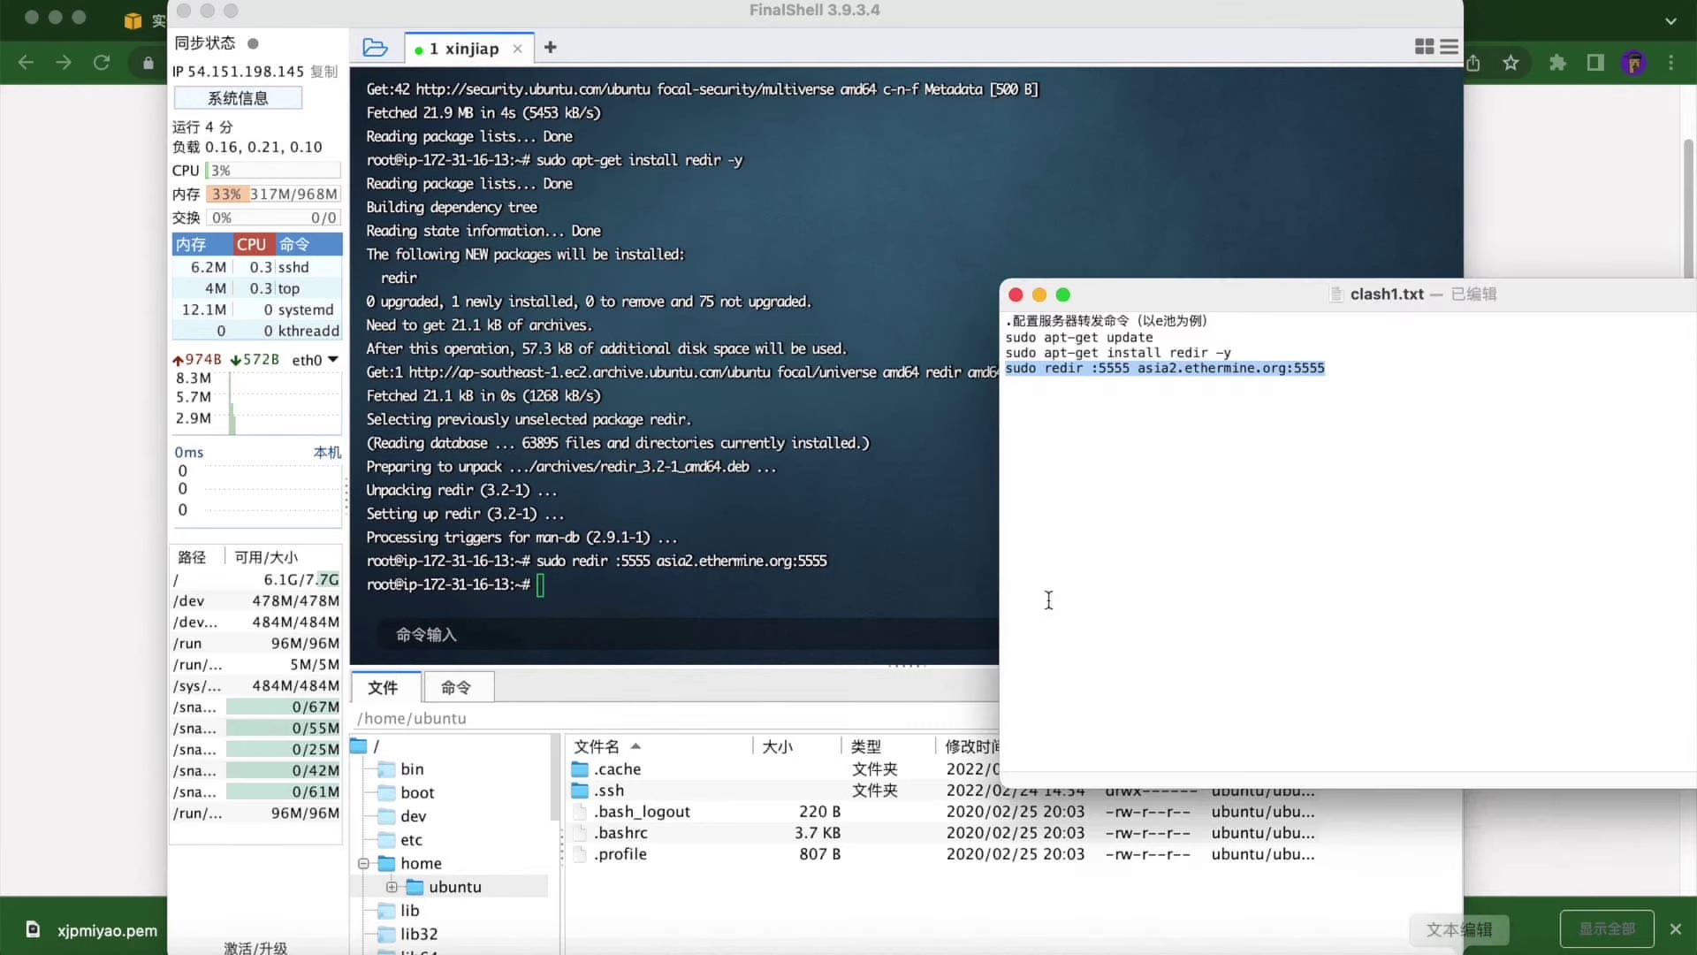
click(1362, 375)
key(Return)
key(Return)
right_click(1009, 395)
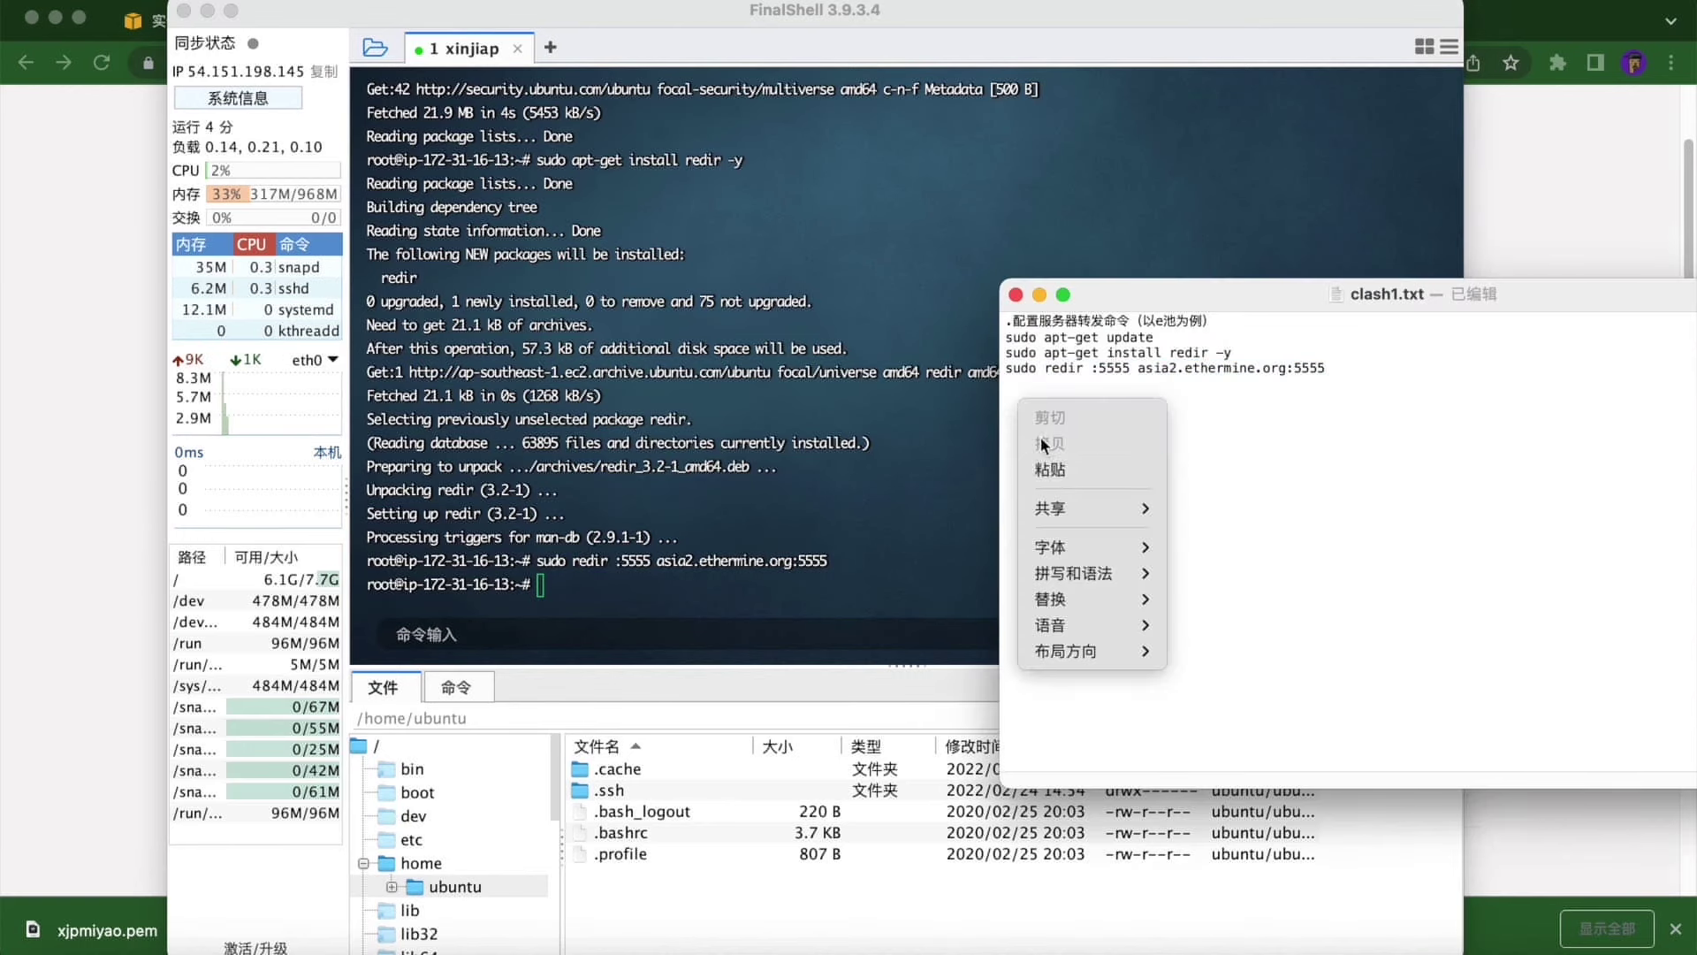
click(1097, 464)
key(Return)
key(Return)
key(Return)
key(Return)
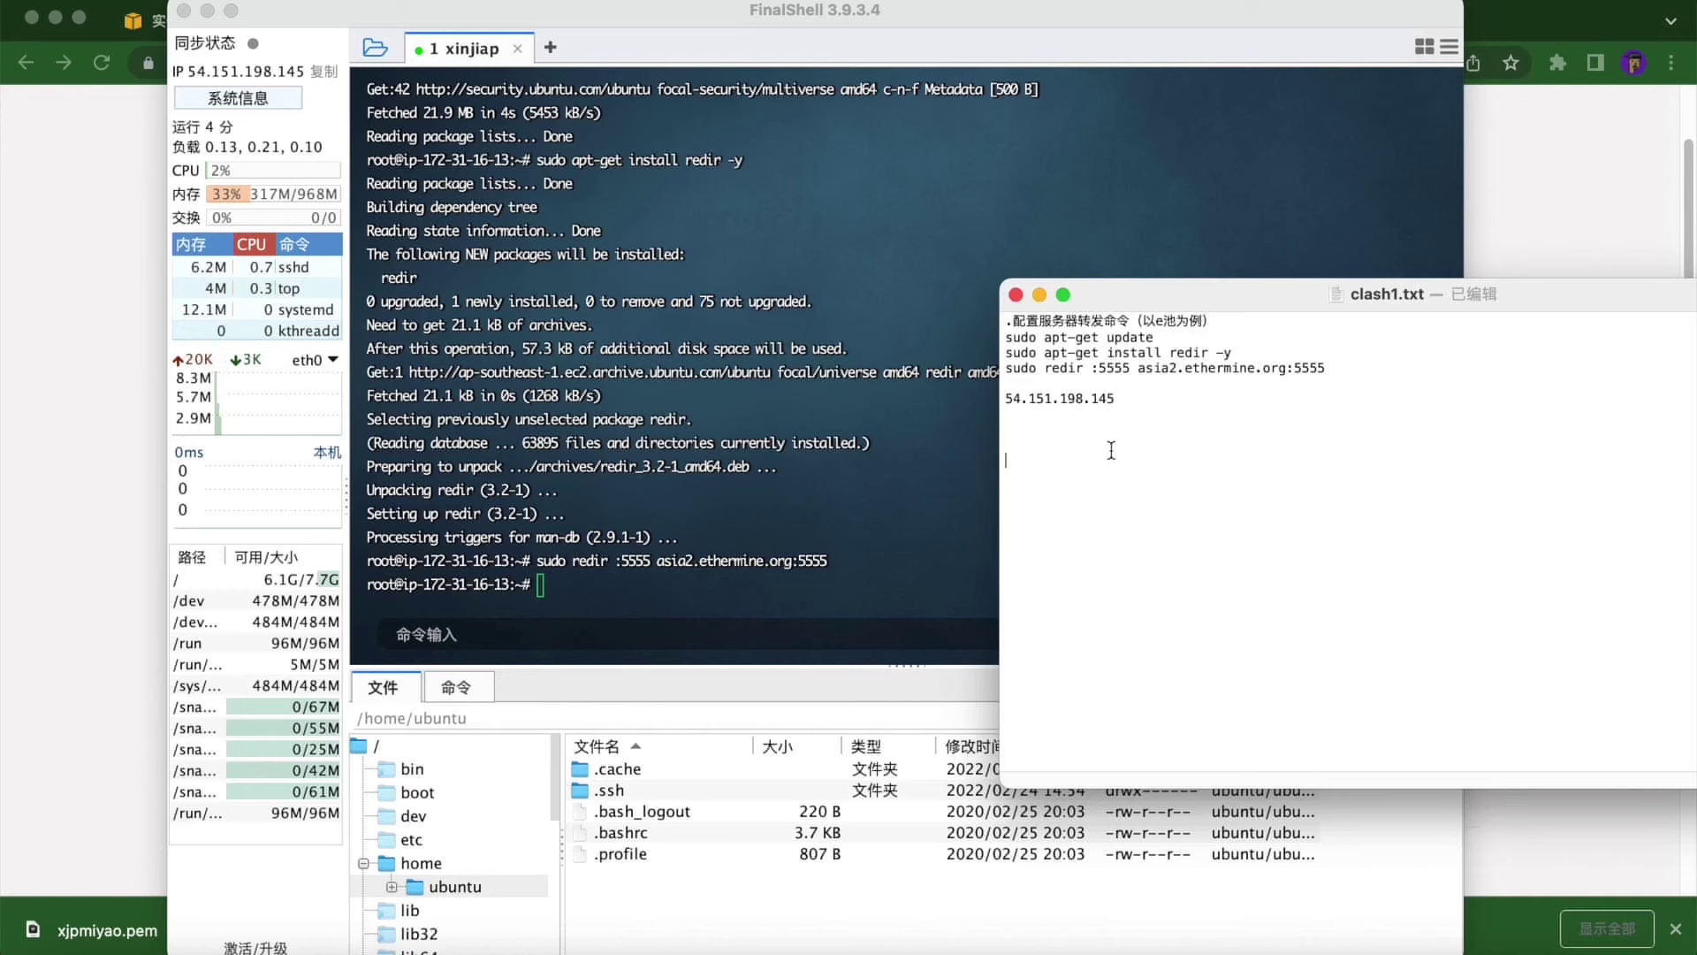
click(621, 17)
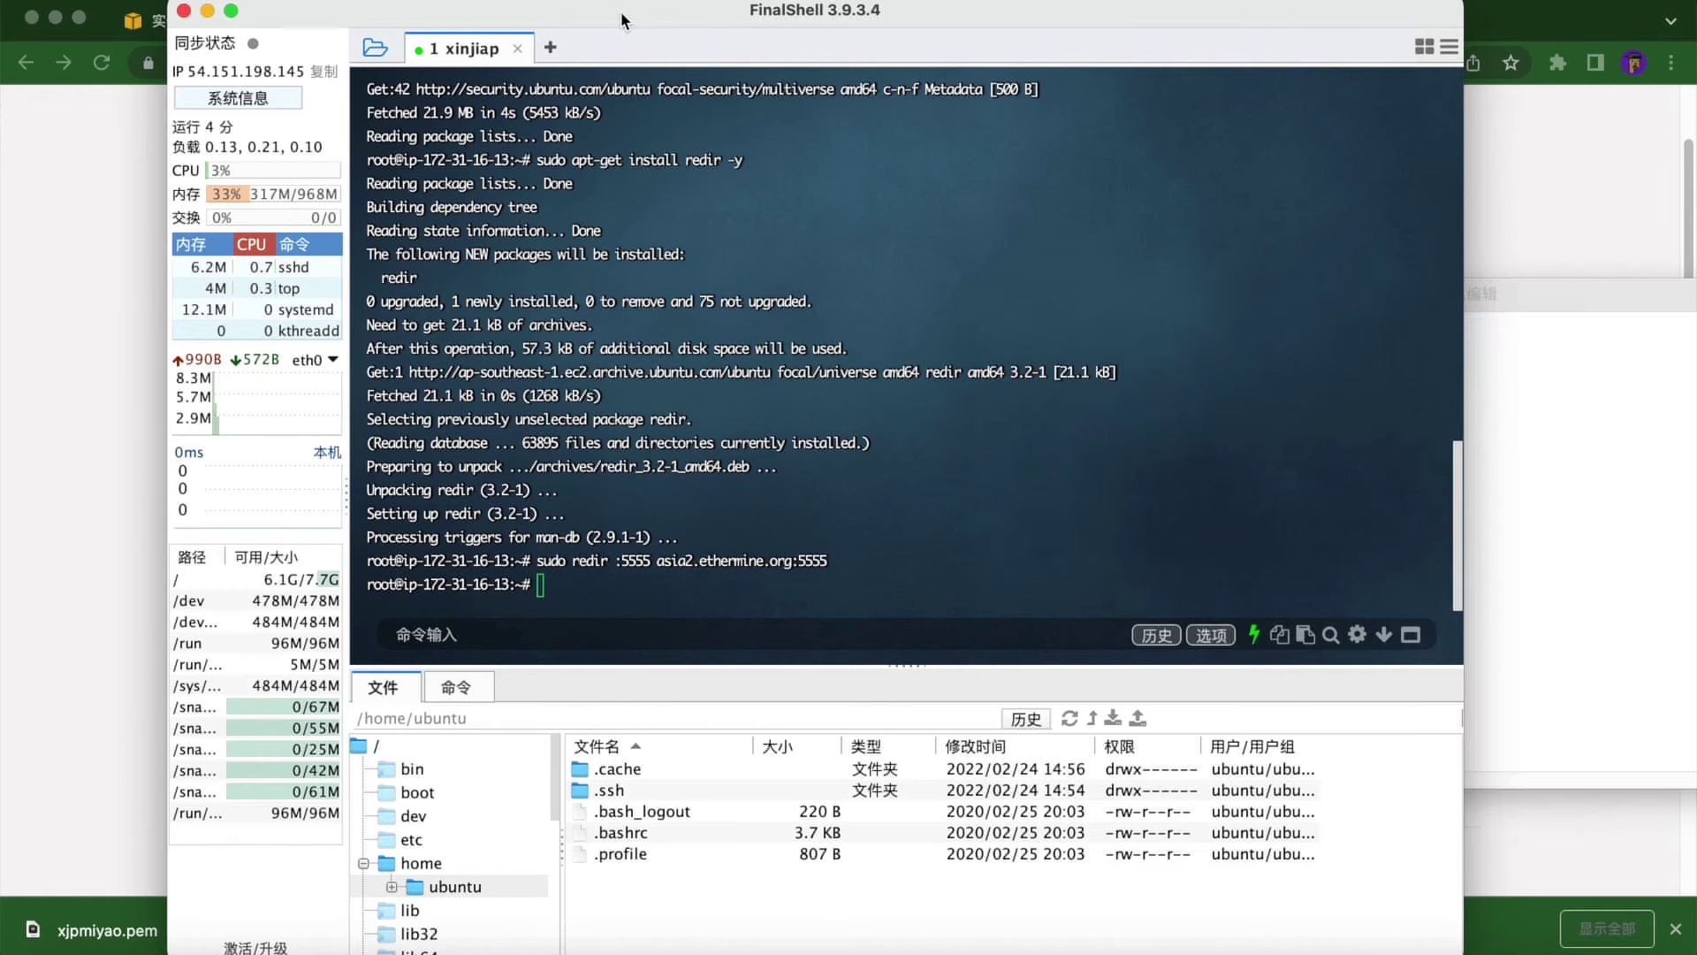
click(185, 11)
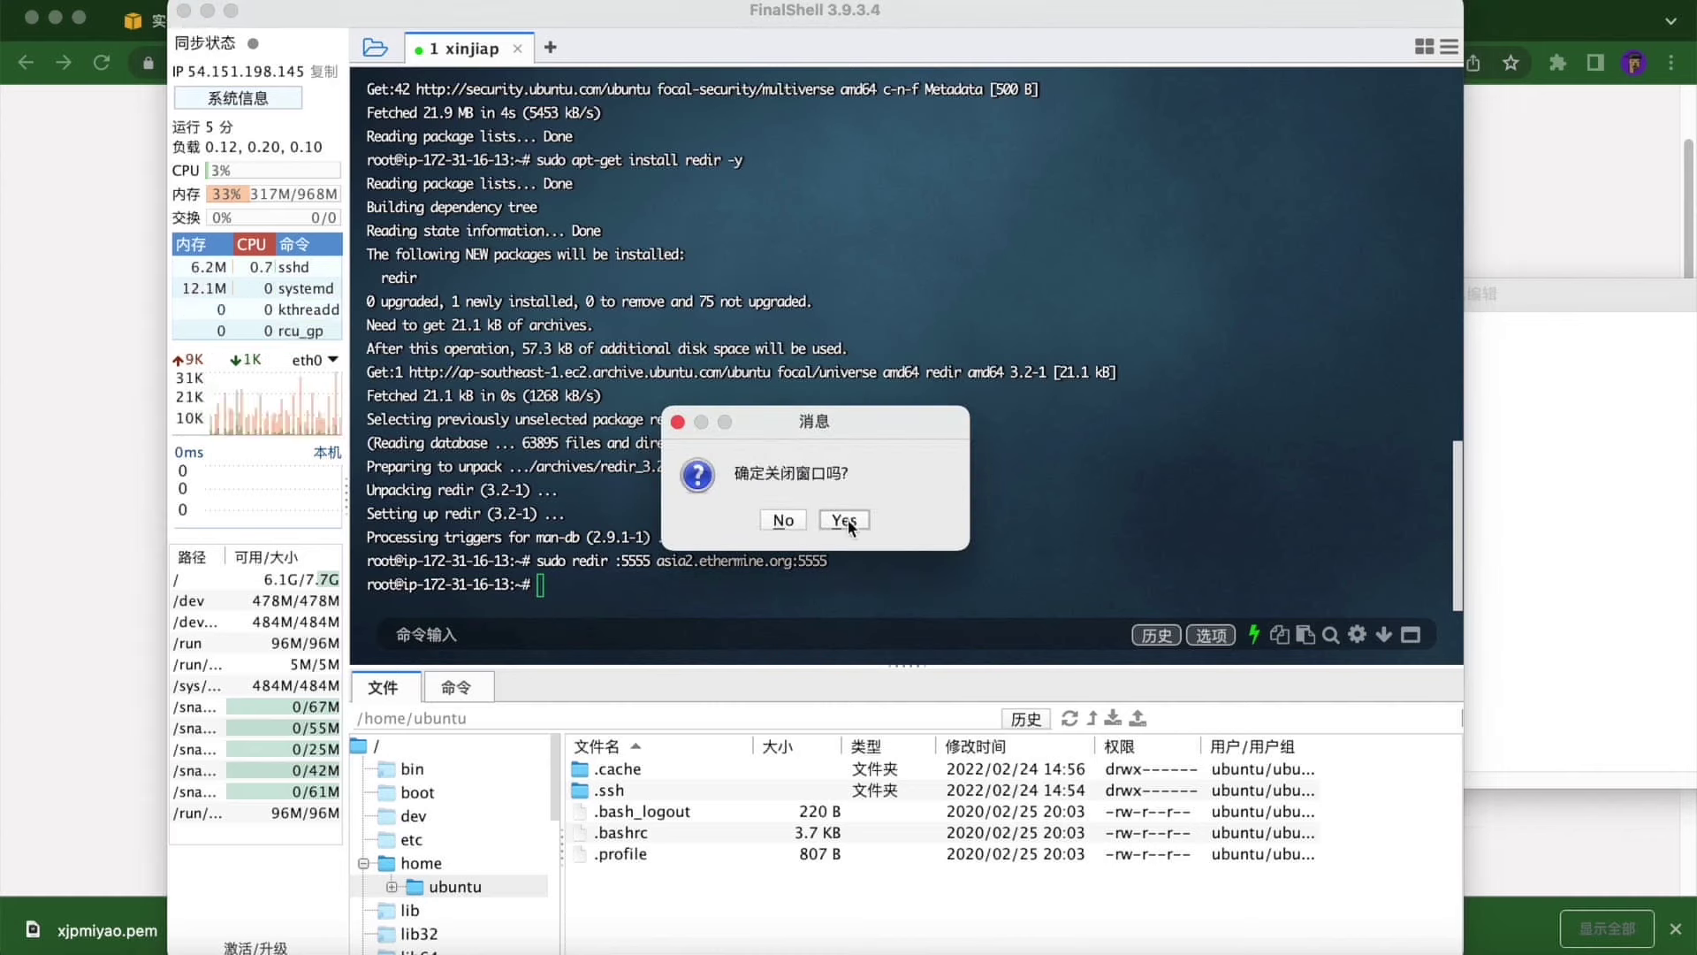
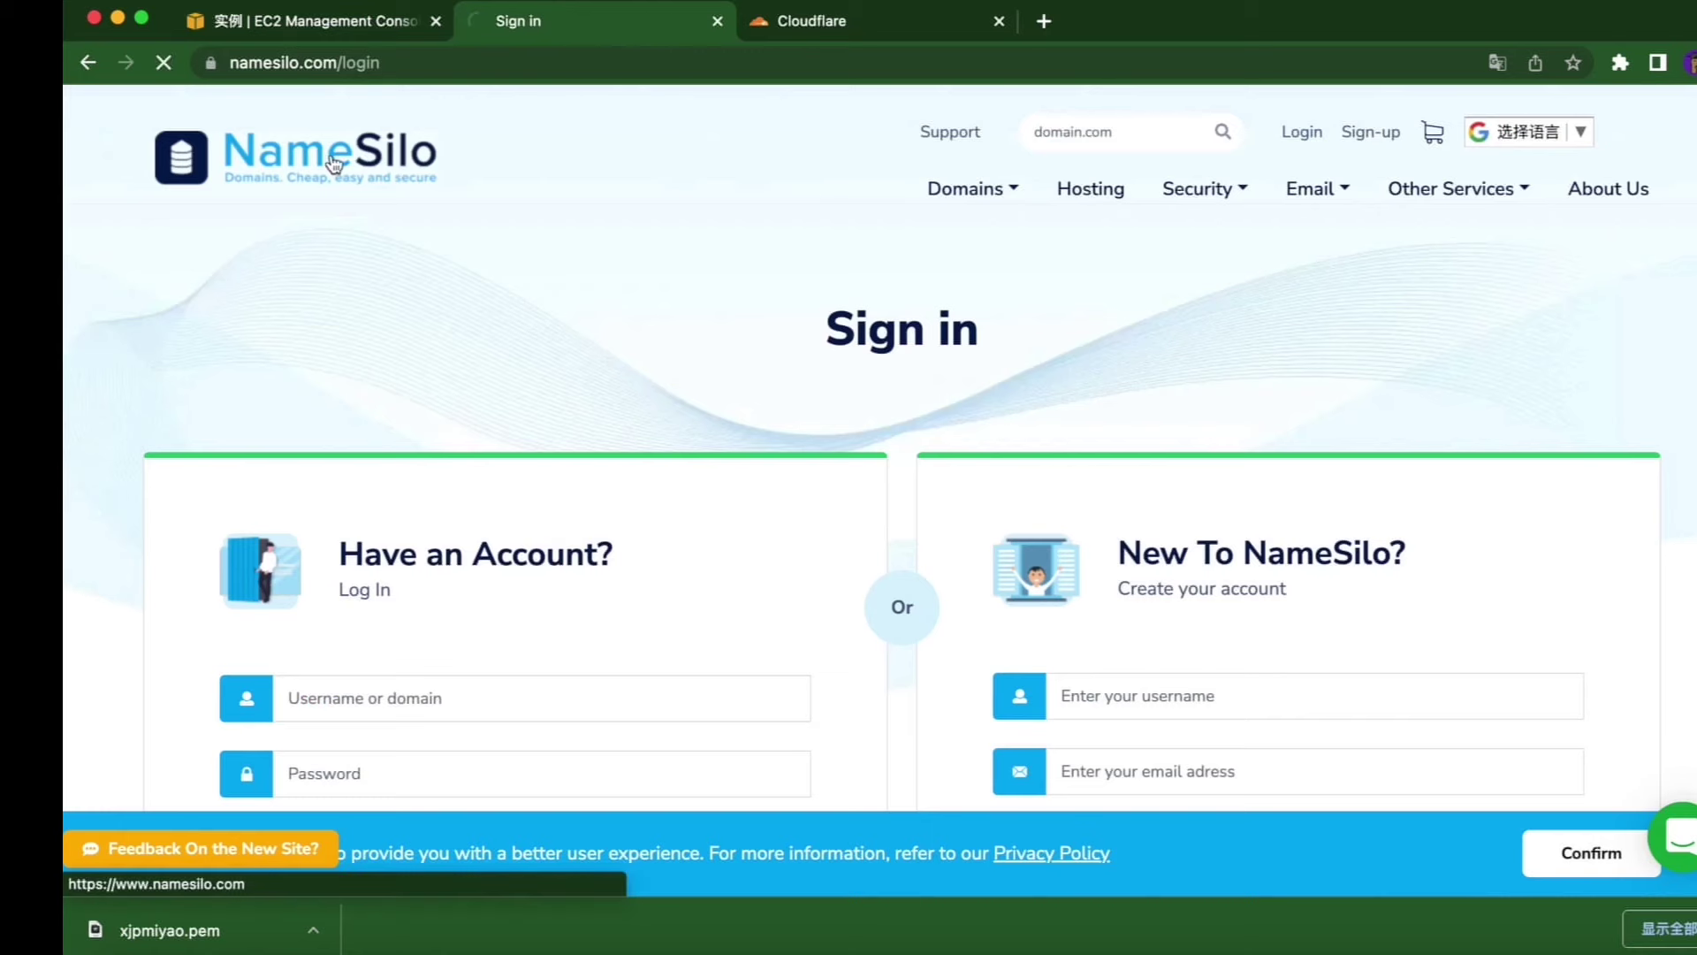
- Load the NameSilo home page from the browser address bar
click(368, 67)
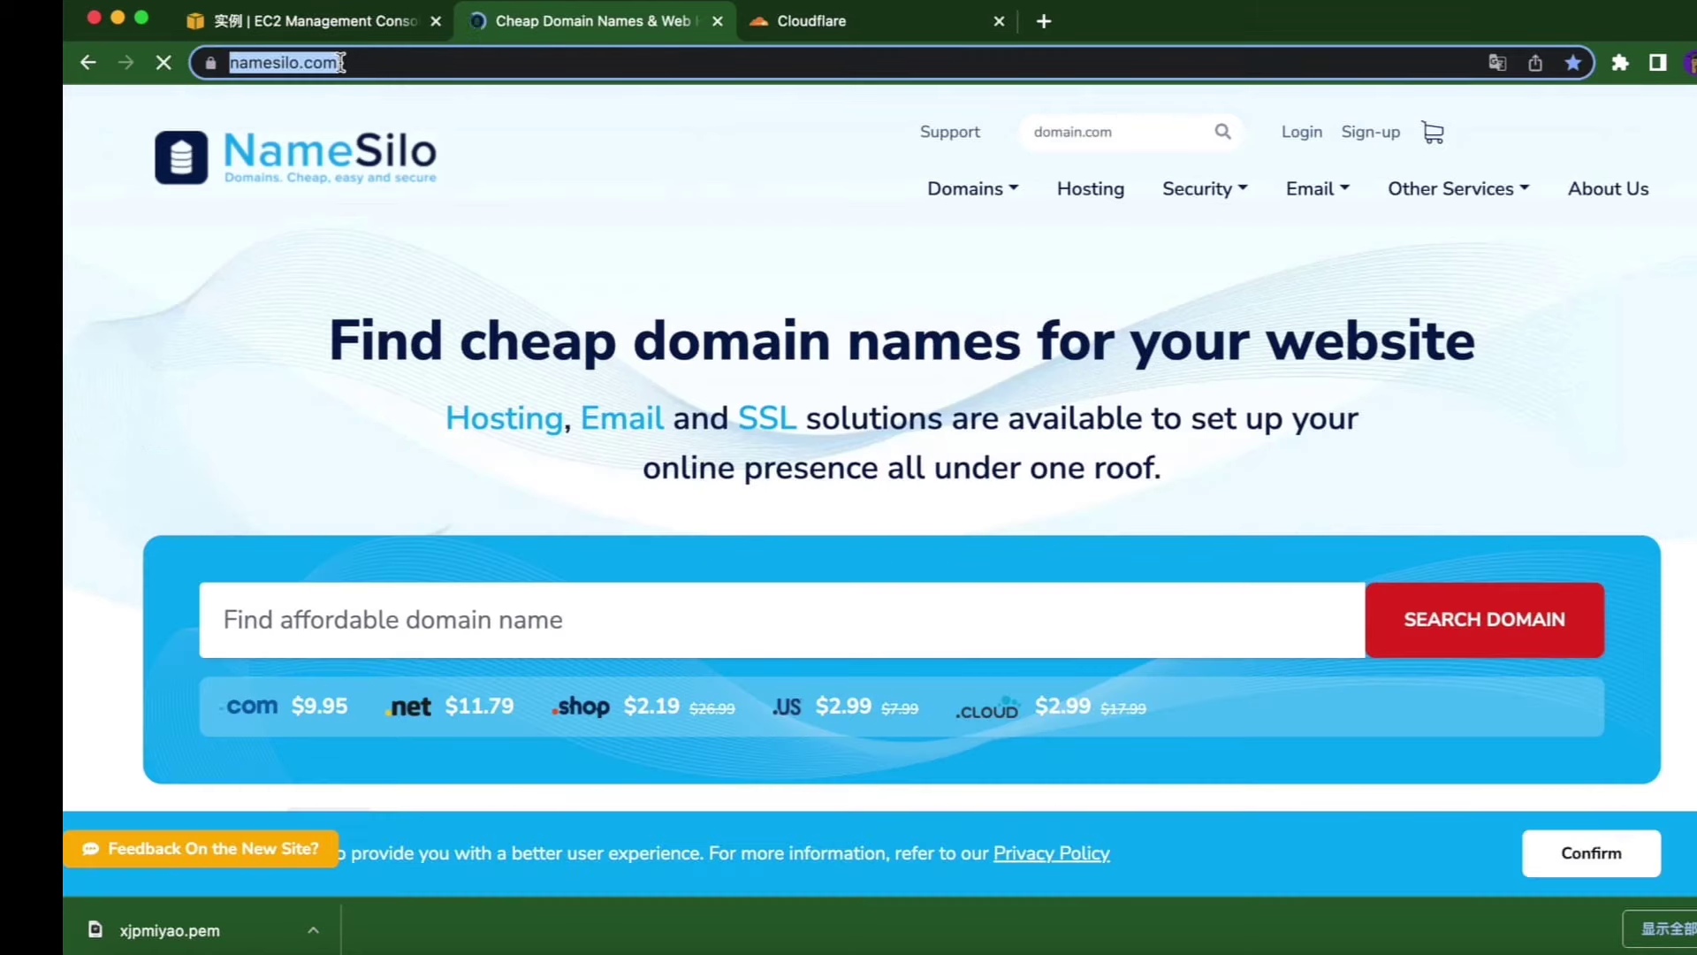
key(Right)
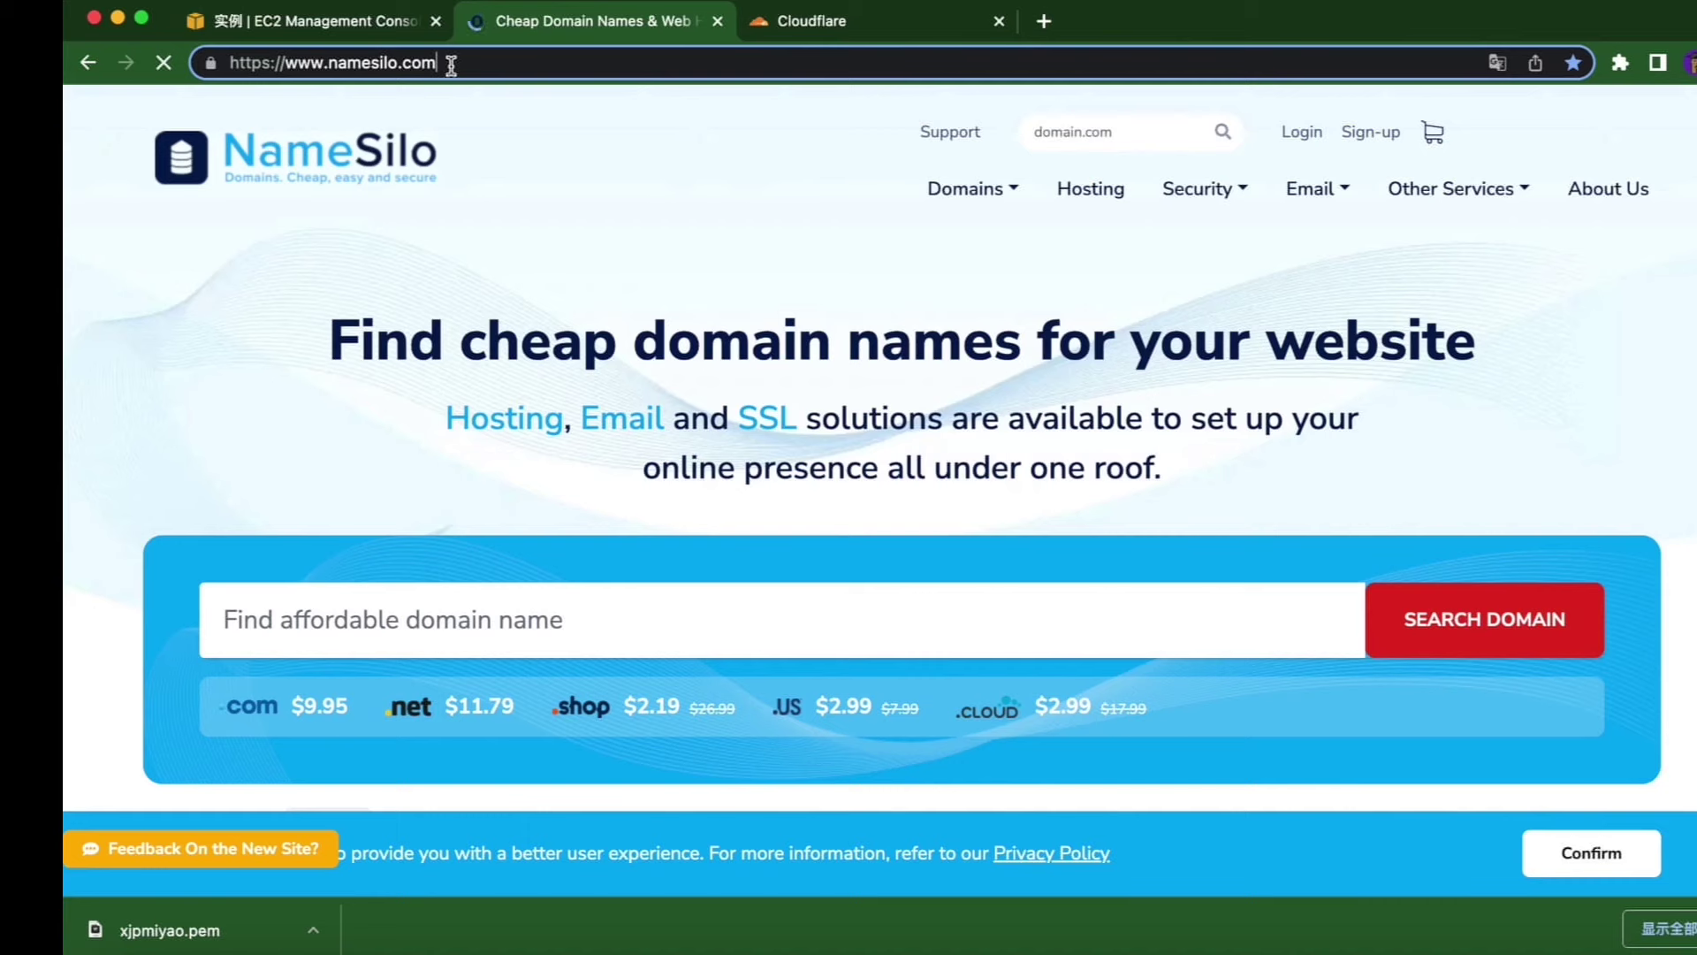
key(Return)
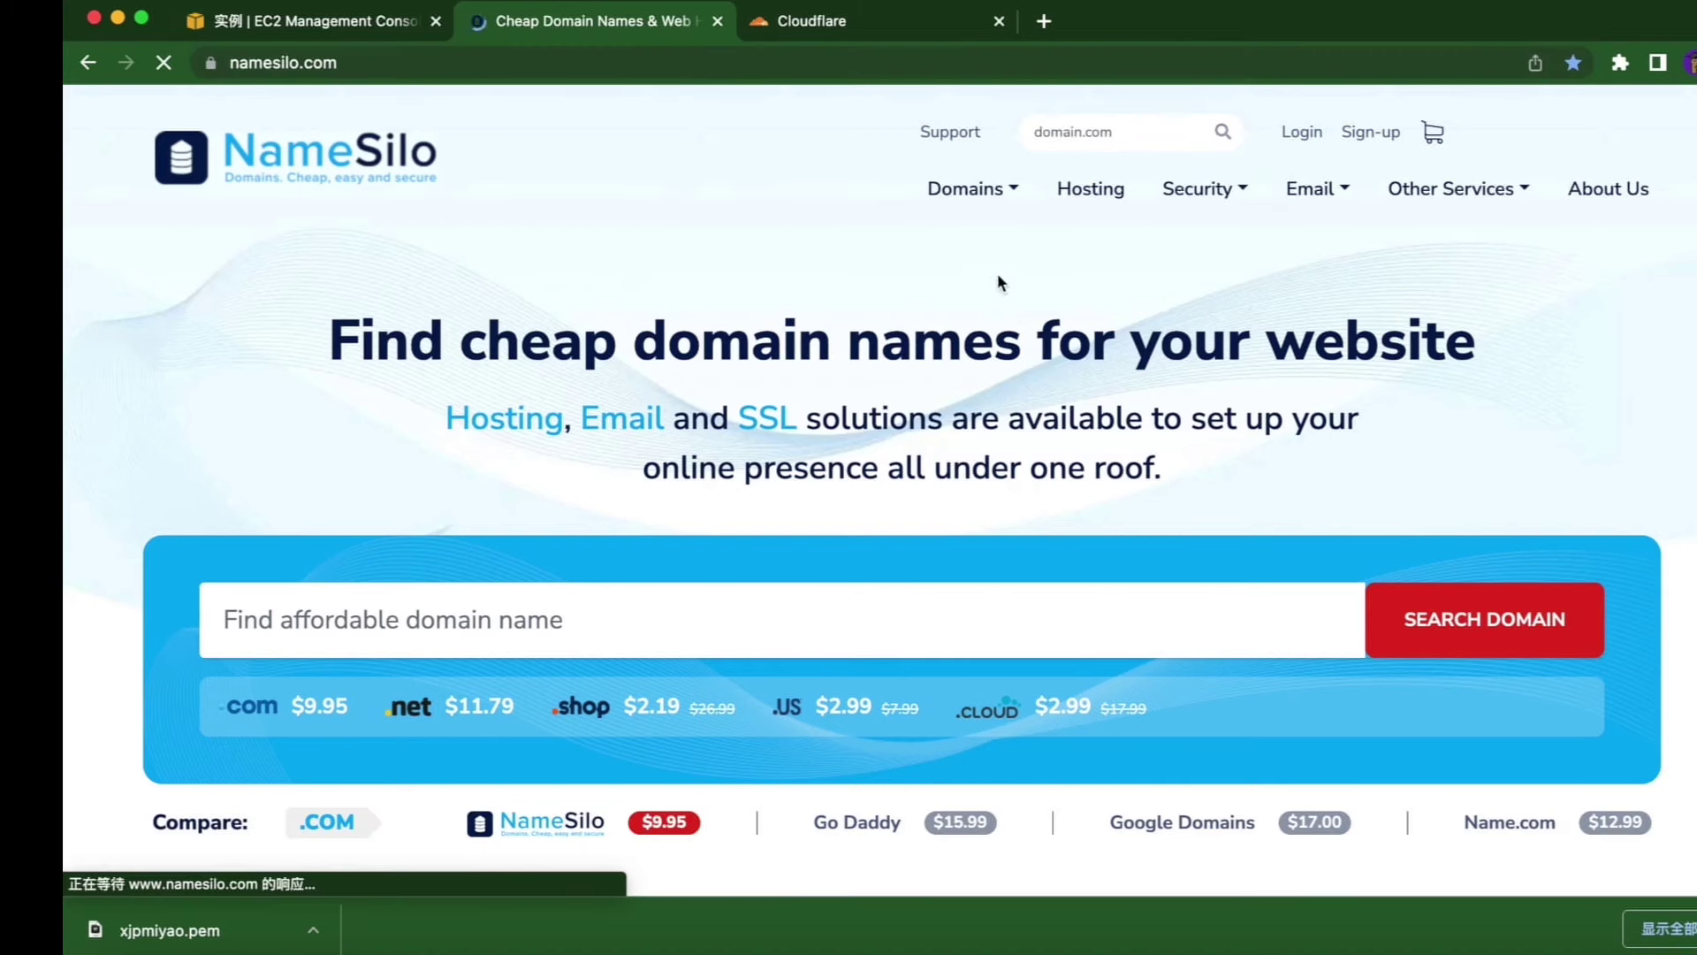
- Fill the sign-up form with the saved e-mail, a password and its confirmation, and pass the reCAPTCHA
click(1369, 134)
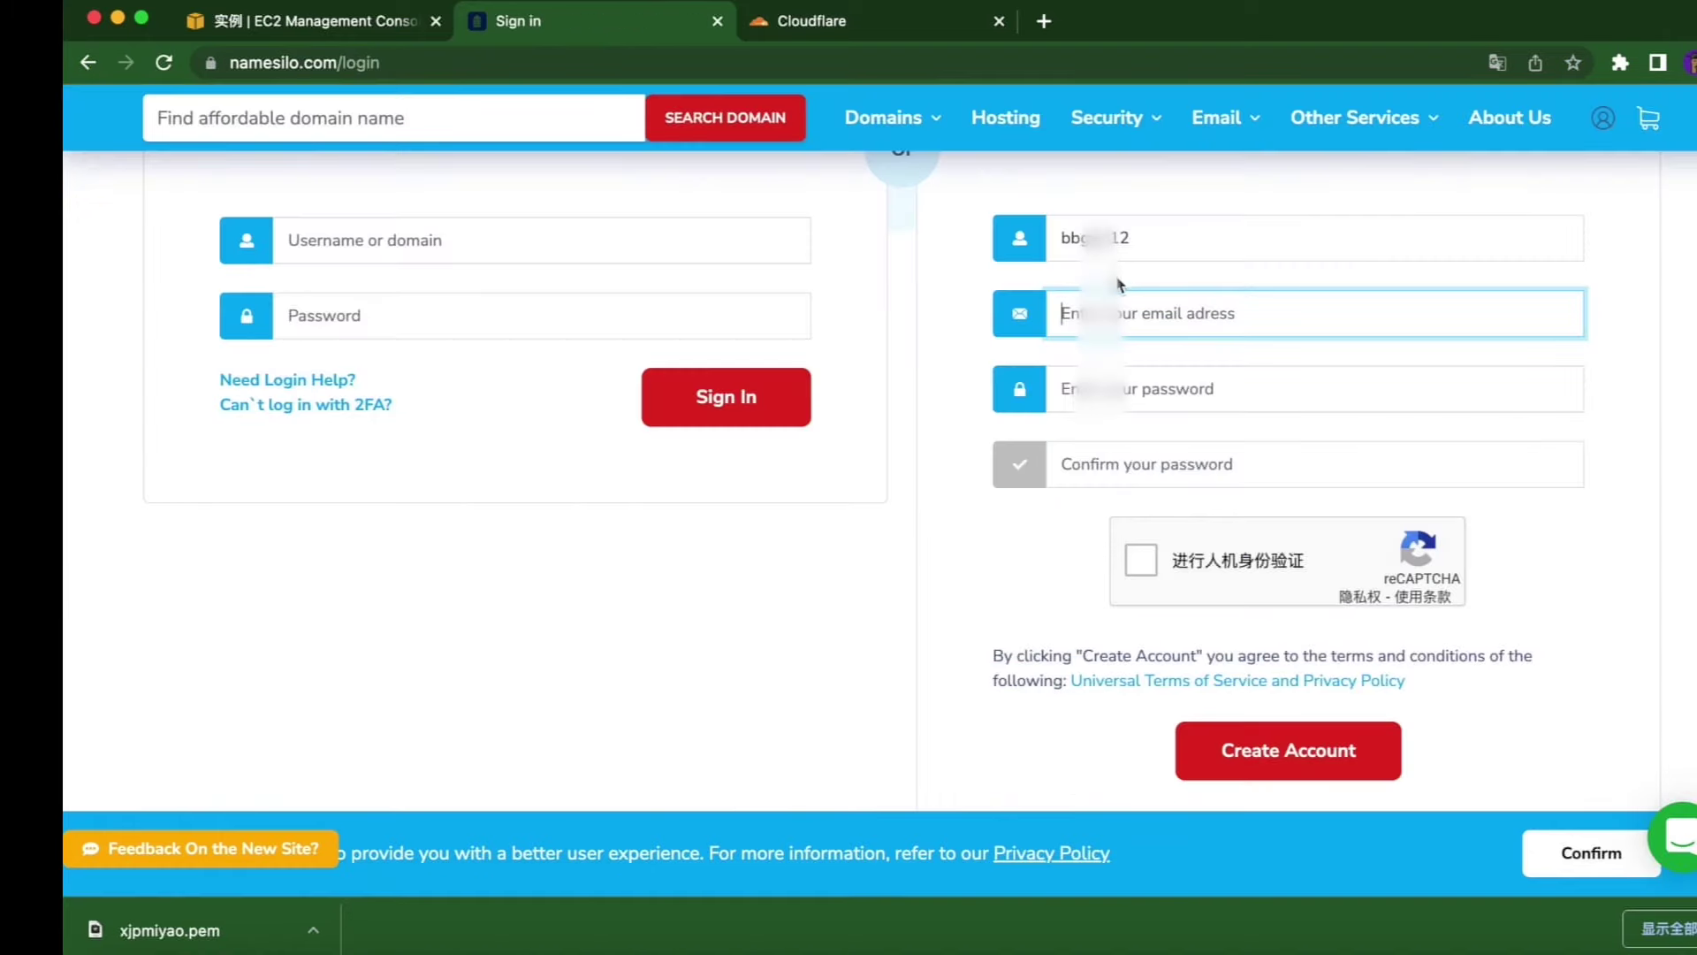
click(1118, 314)
click(1135, 366)
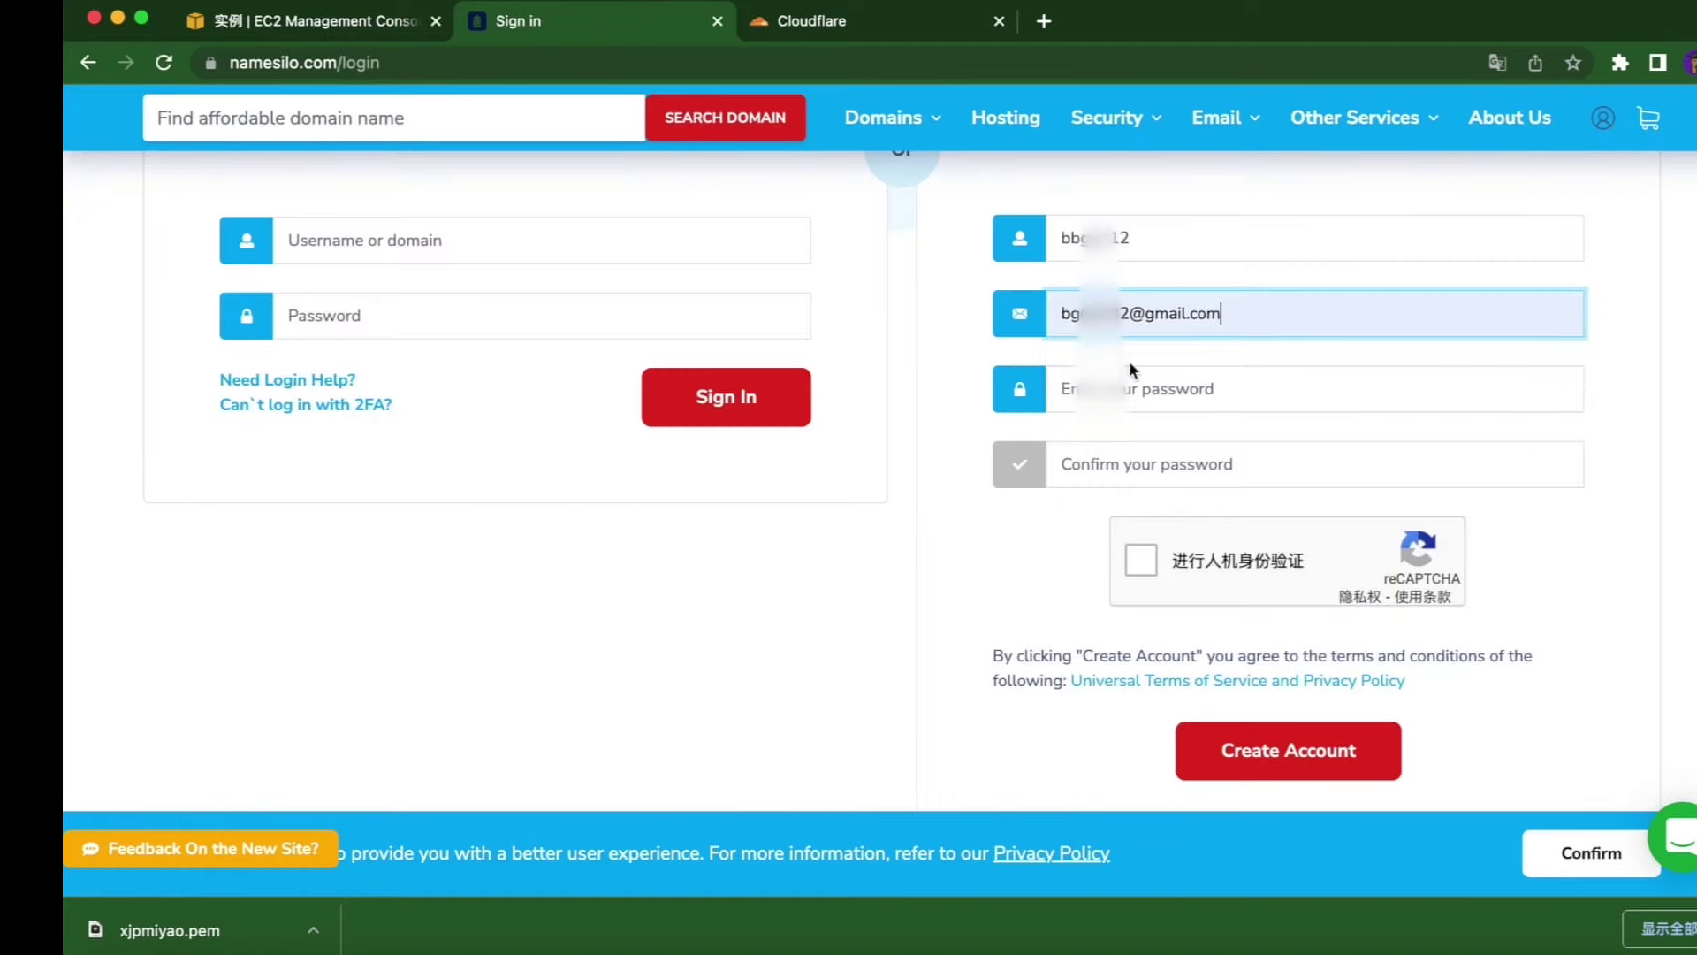
click(1137, 389)
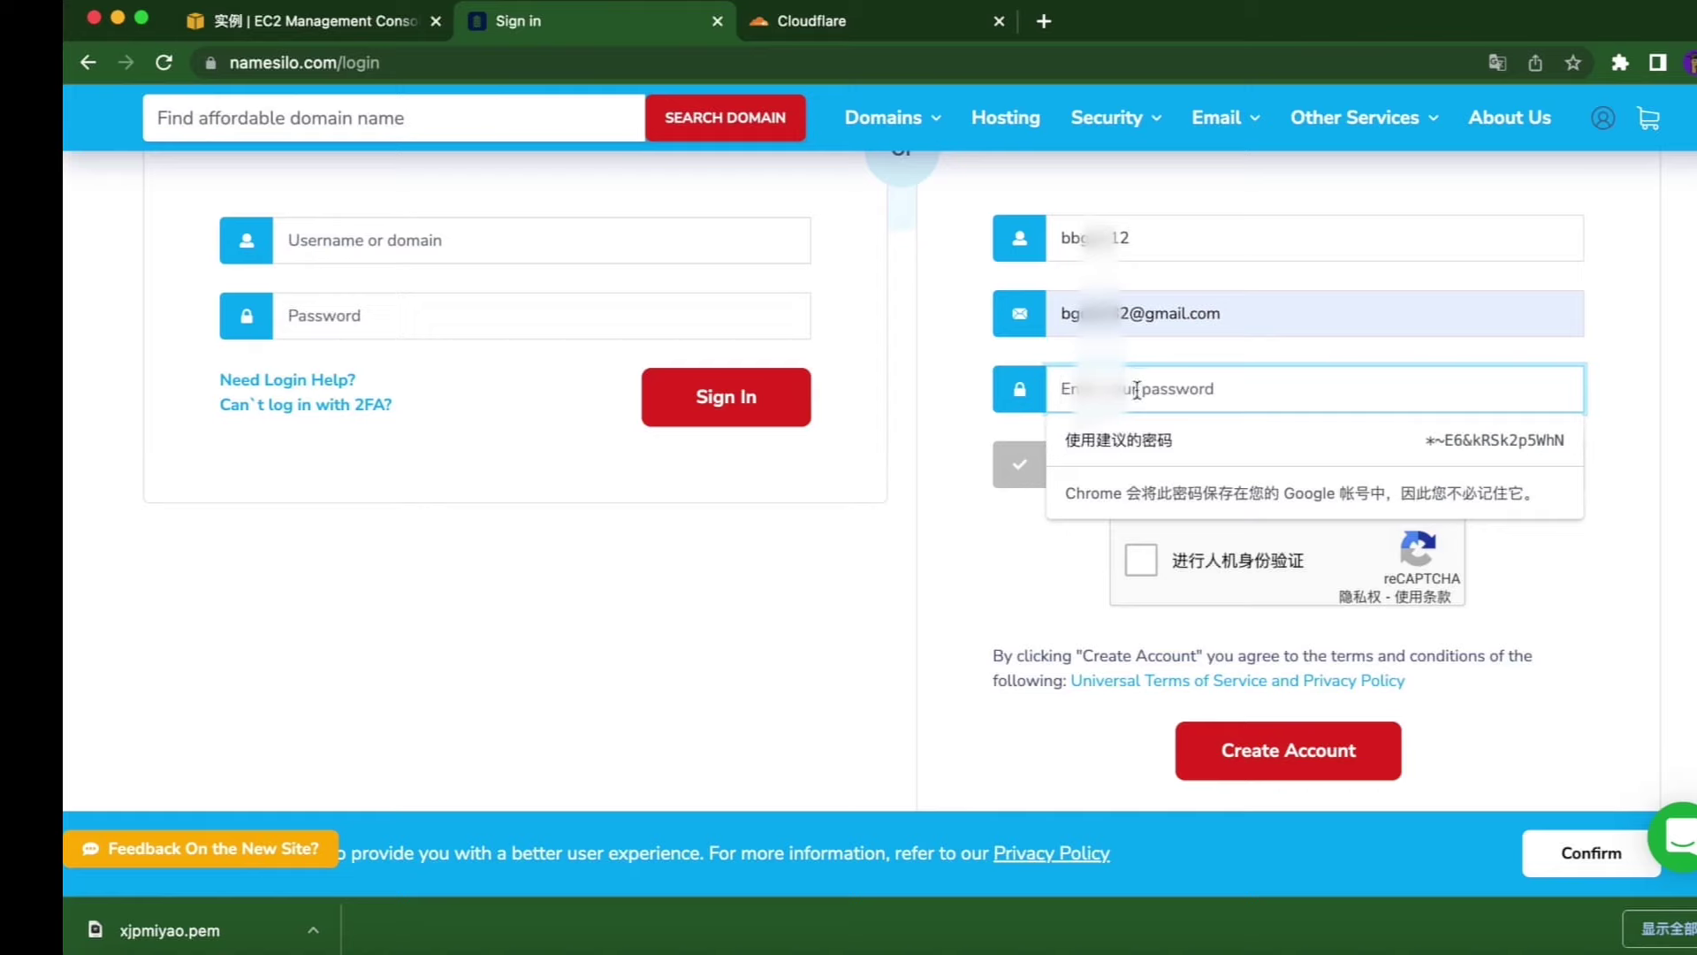
text(•••••••••)
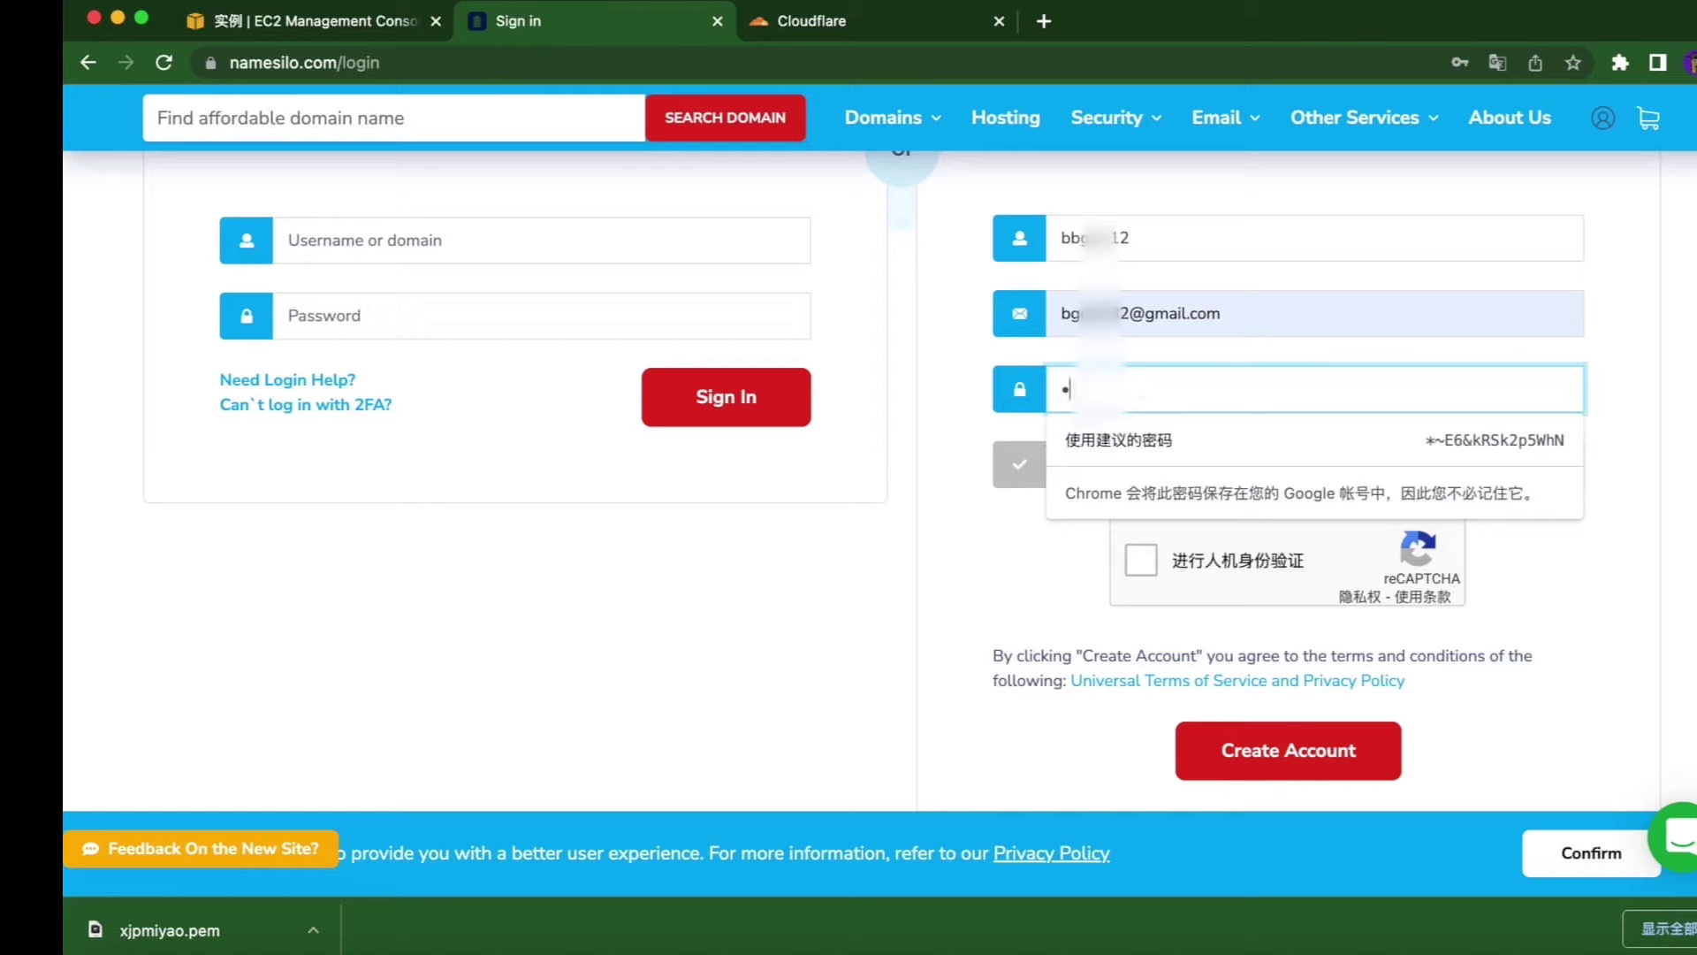
key(Tab)
text(•)
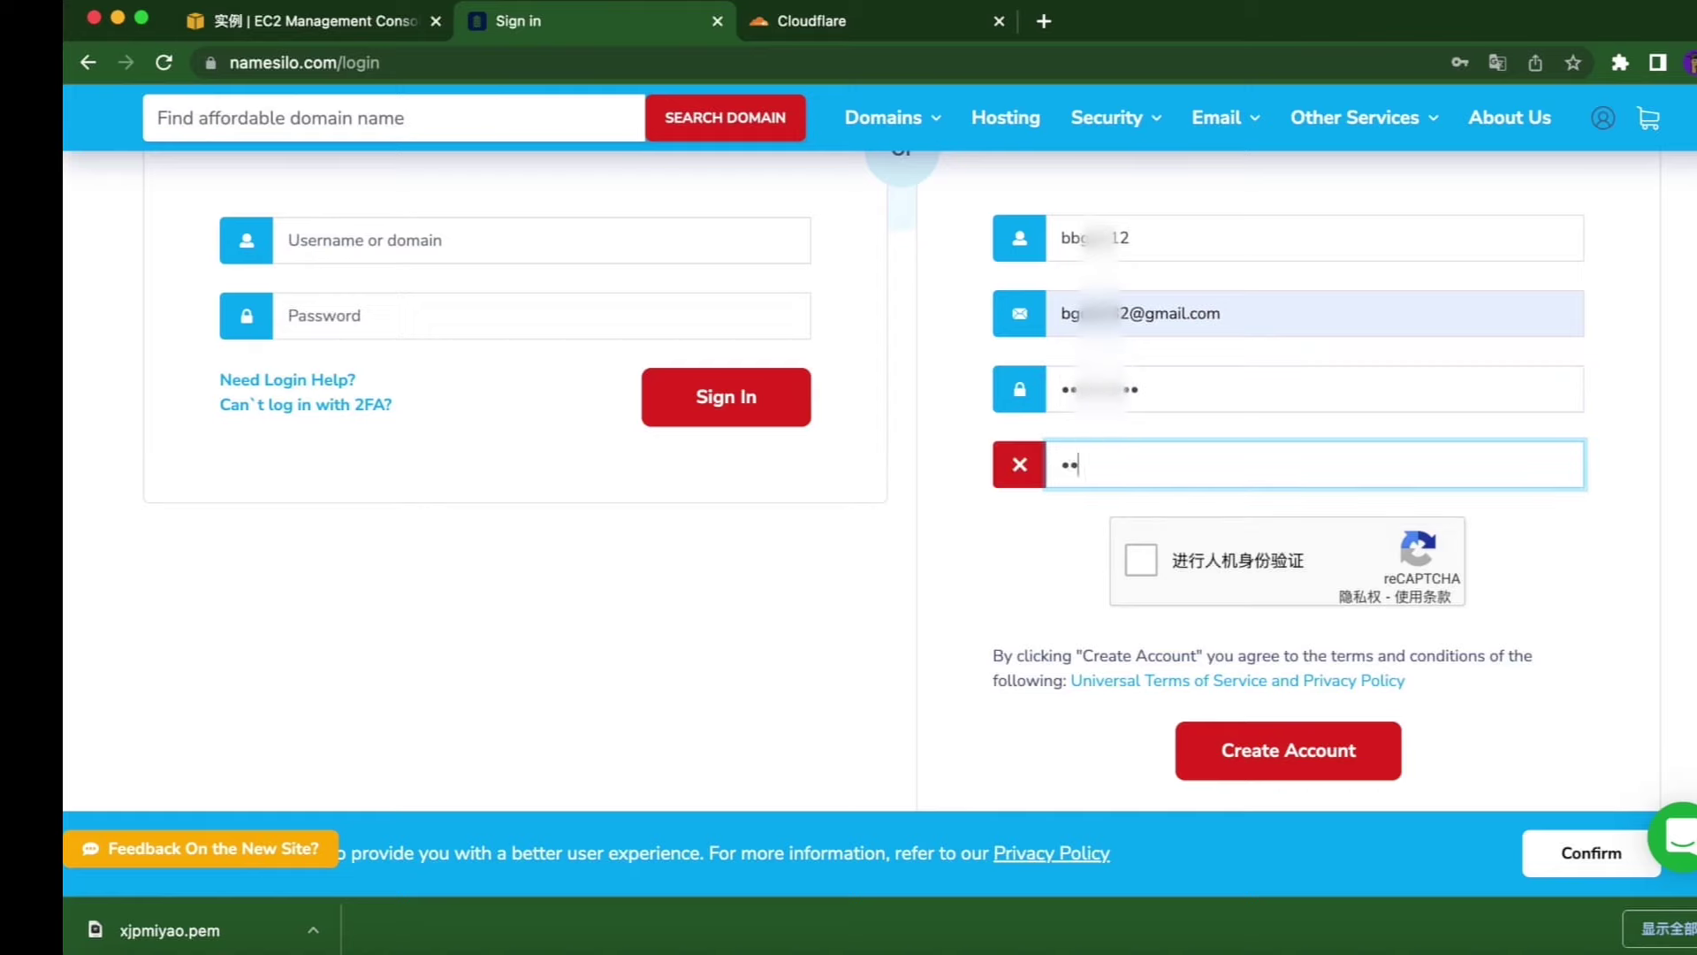
text(•••••••••)
click(1140, 559)
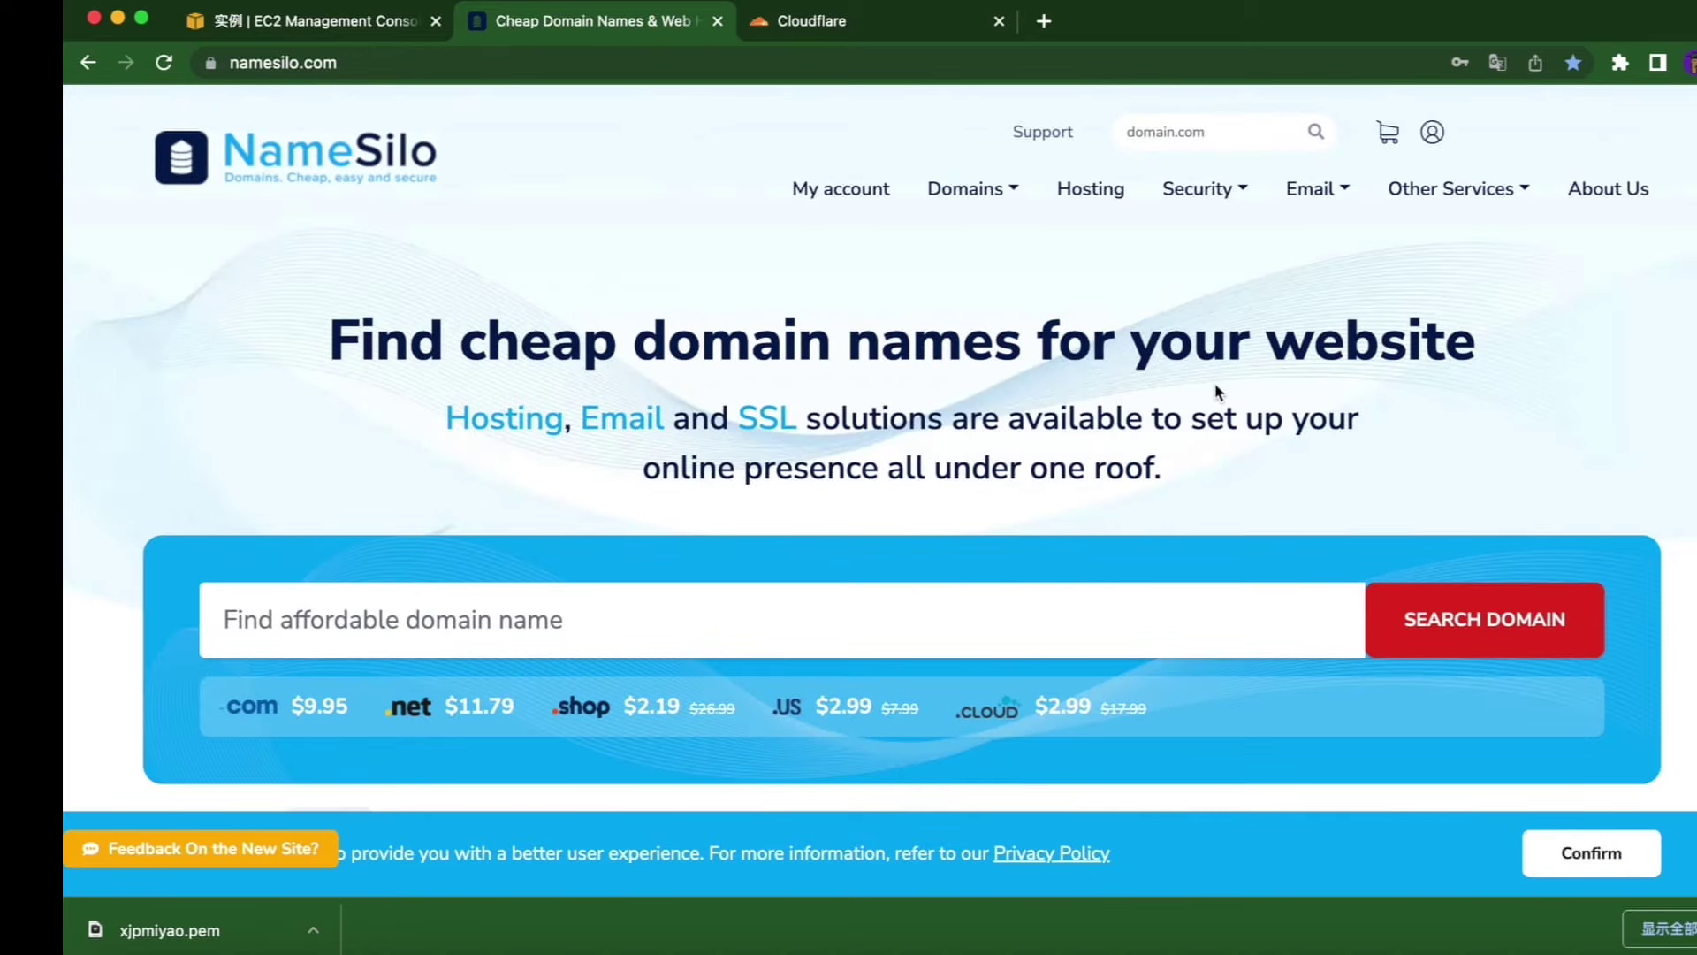
- Search NameSilo for available 'bagaga' domains
scroll(1217, 392, down, 1)
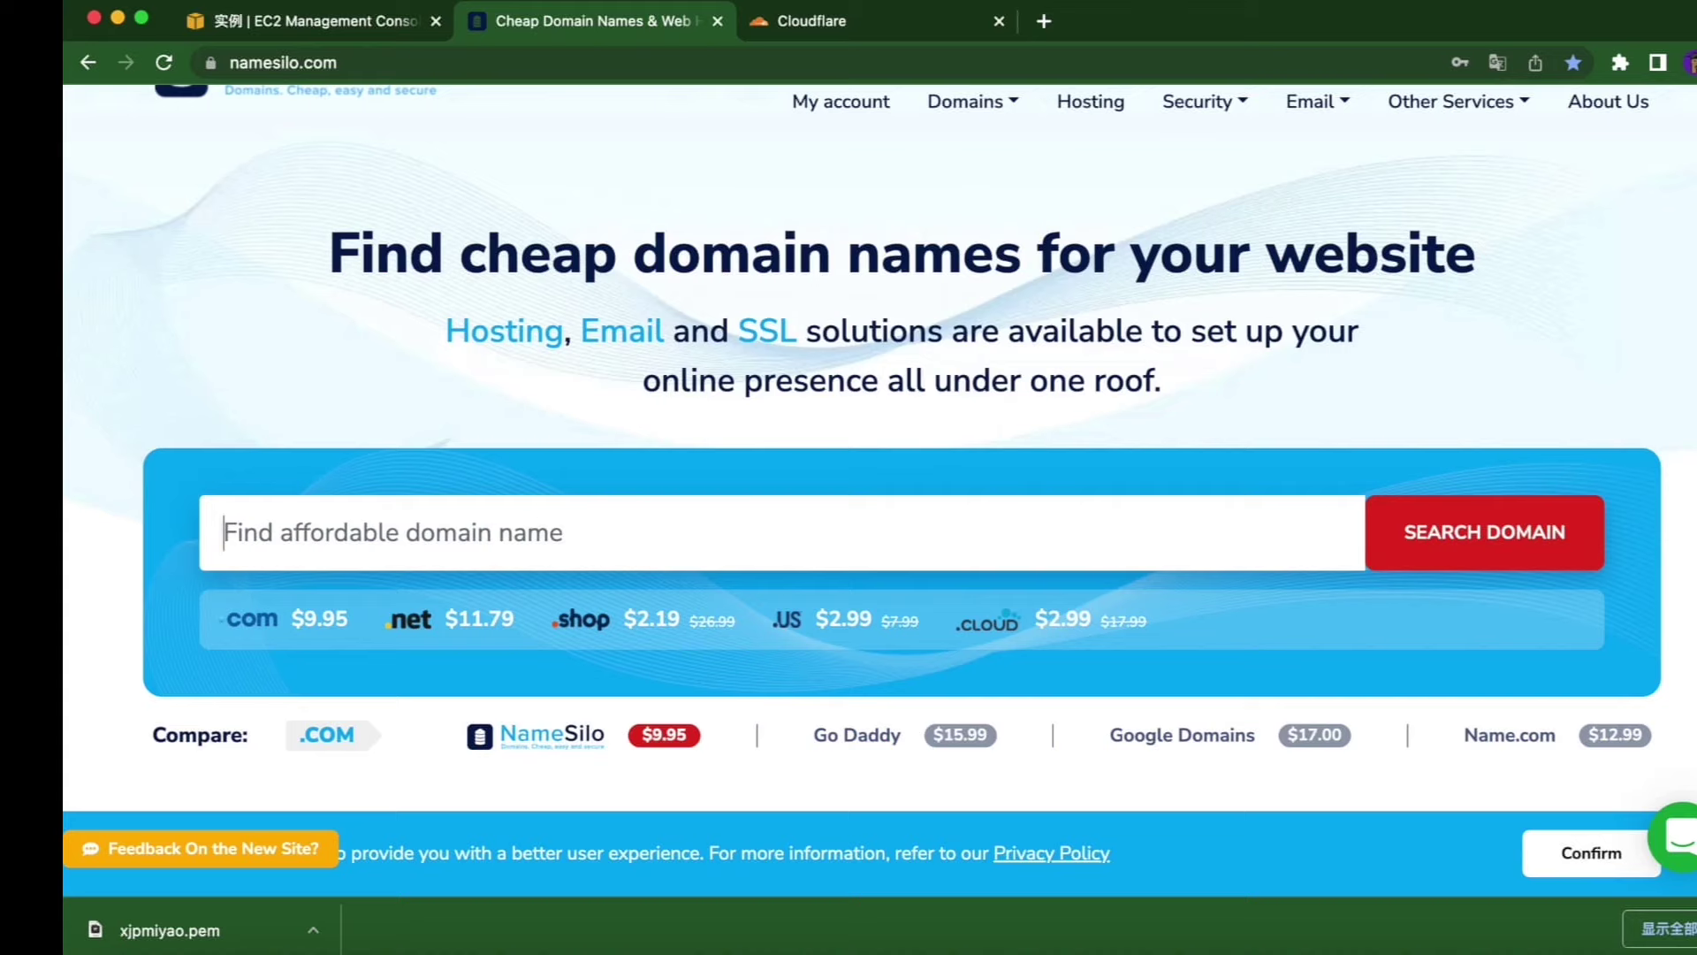
text(bagaga)
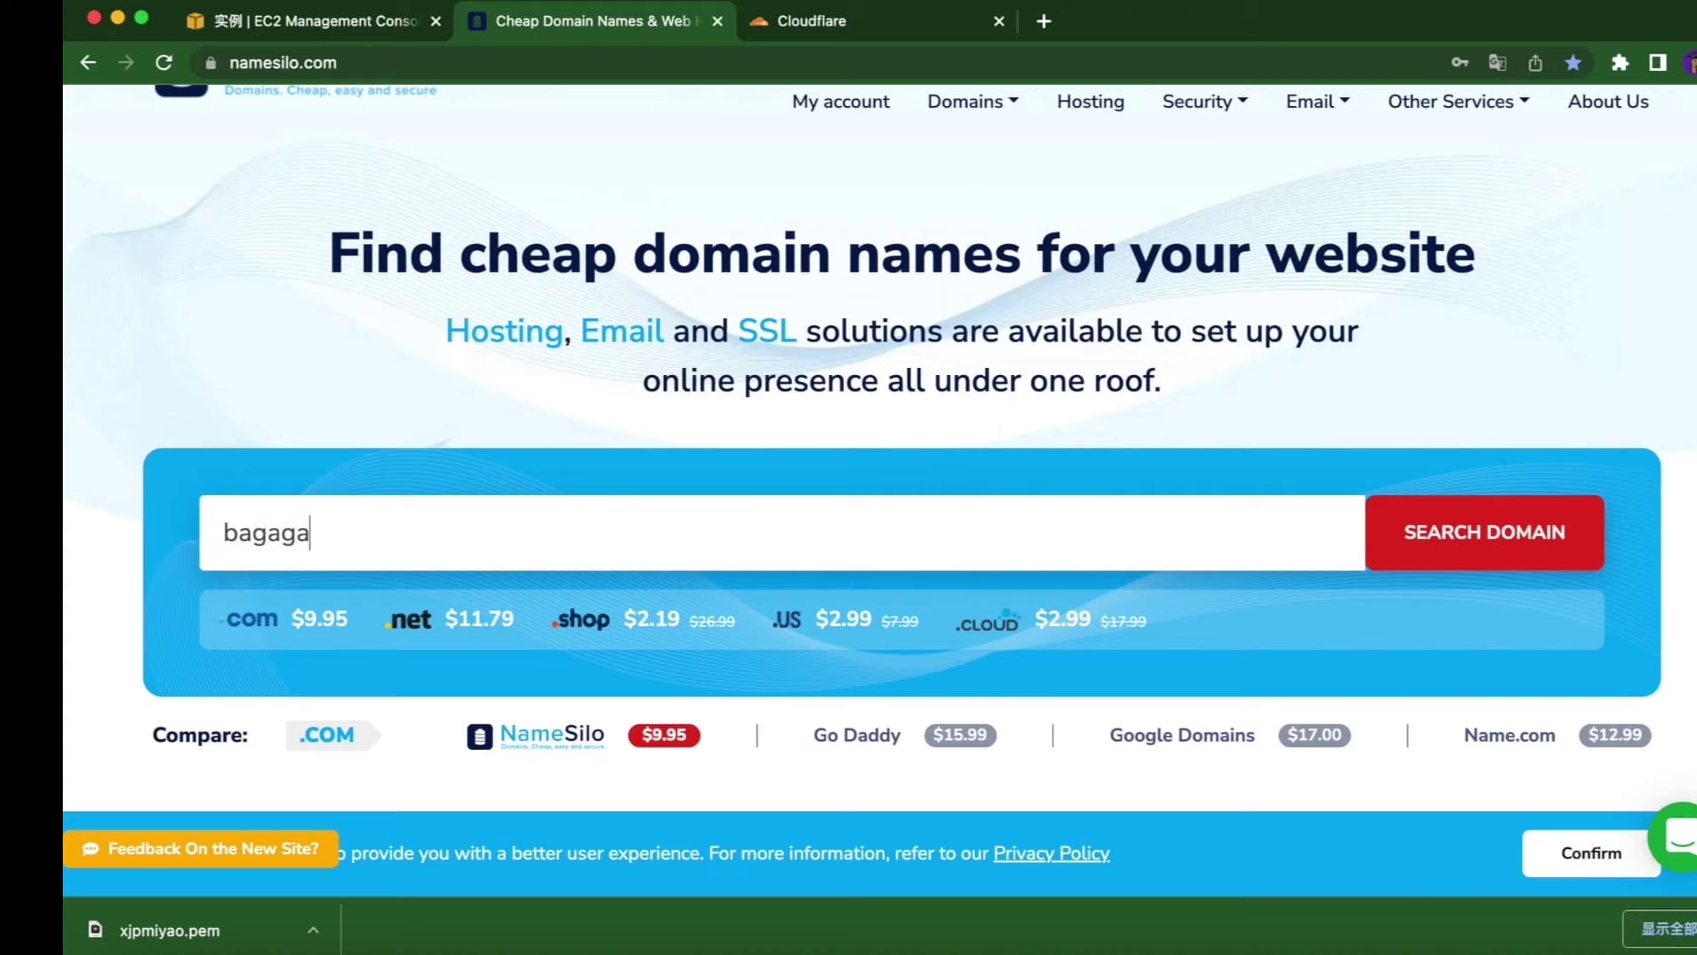
scroll(539, 527, down, 6)
scroll(536, 522, up, 3)
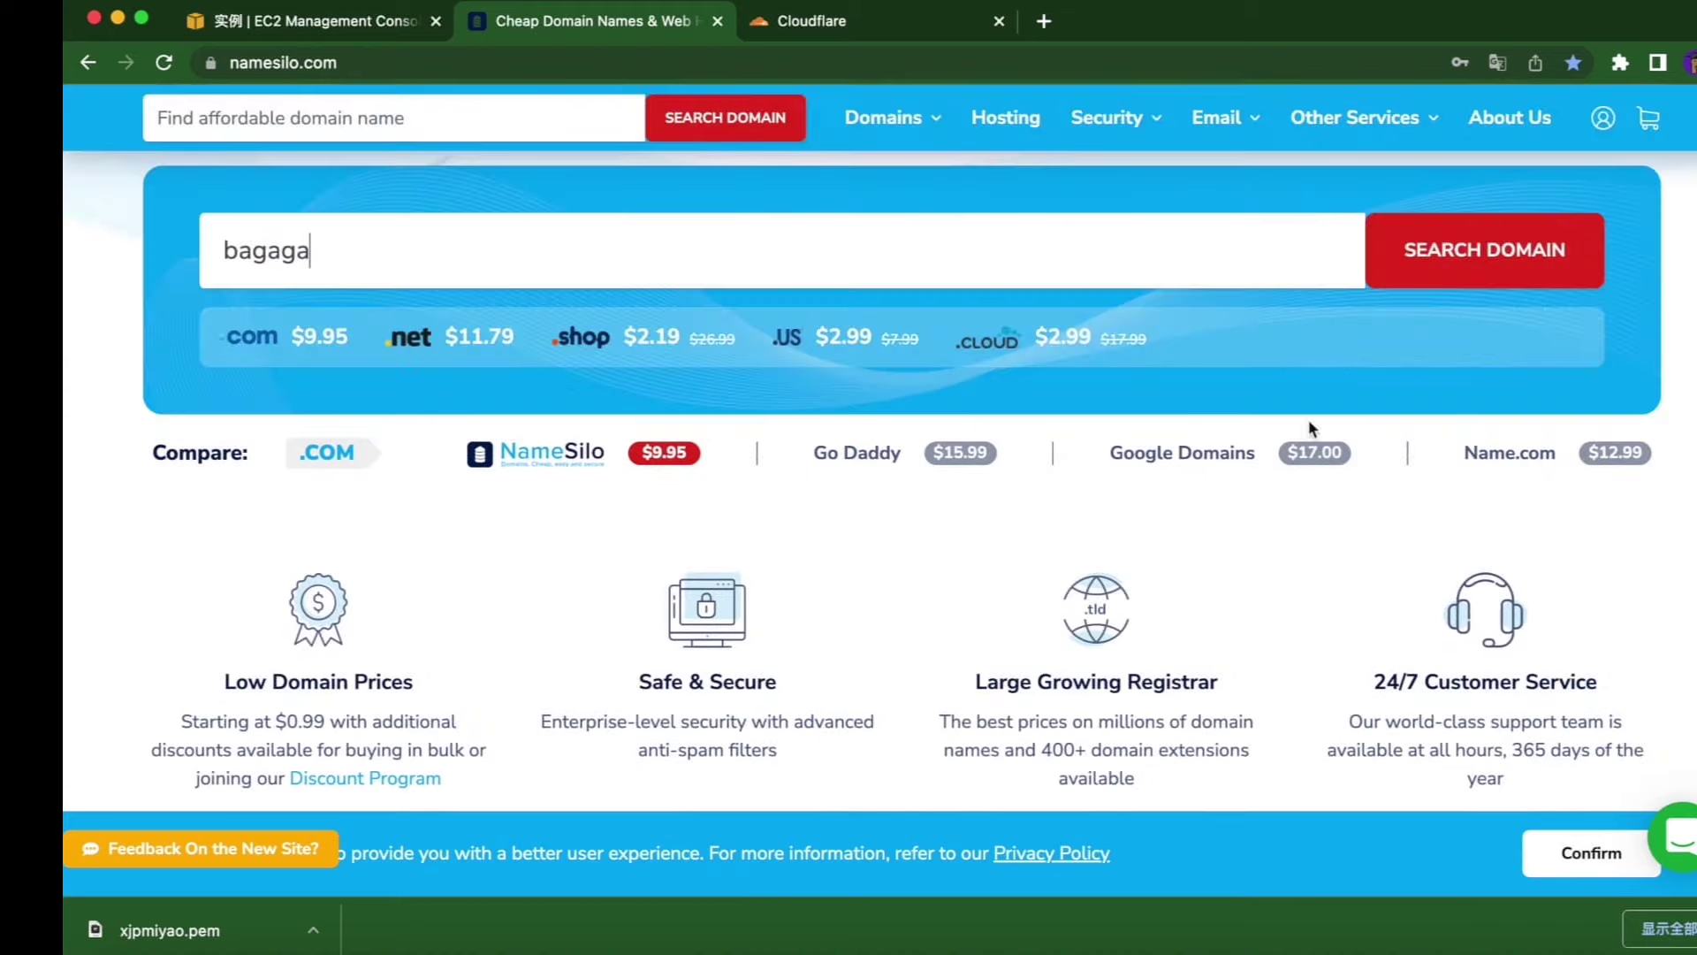
click(1454, 246)
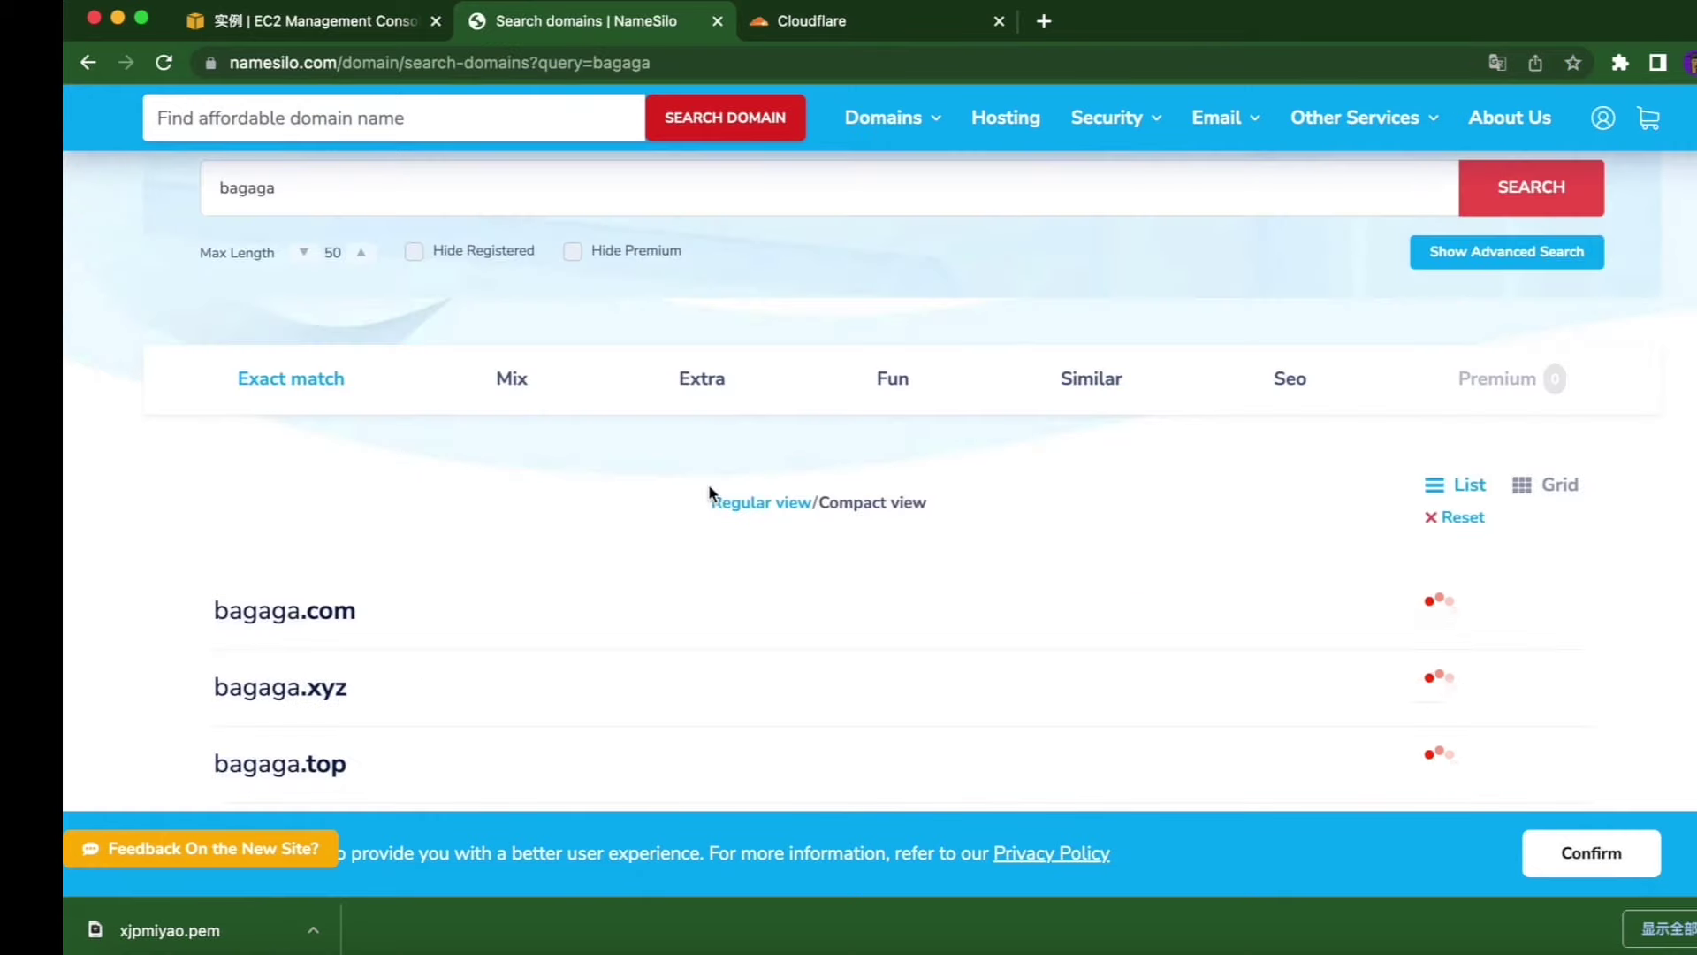
- Add bagaga.xyz ($0.99) to the cart and proceed to checkout
scroll(707, 484, down, 3)
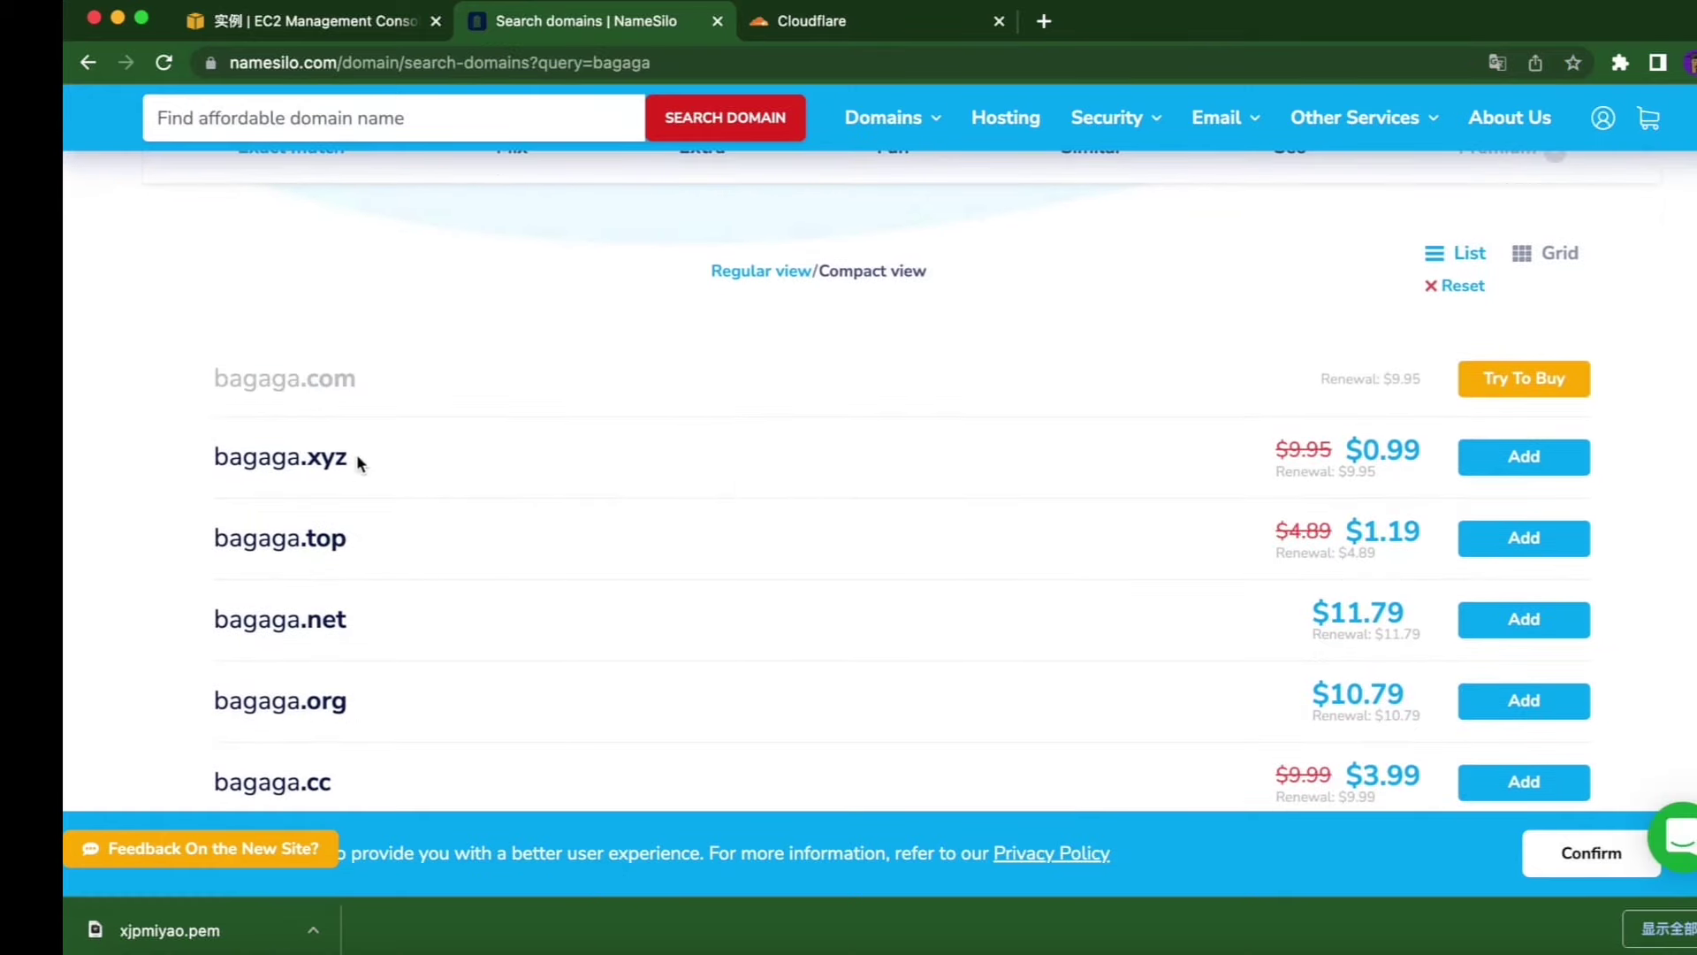
scroll(852, 487, down, 7)
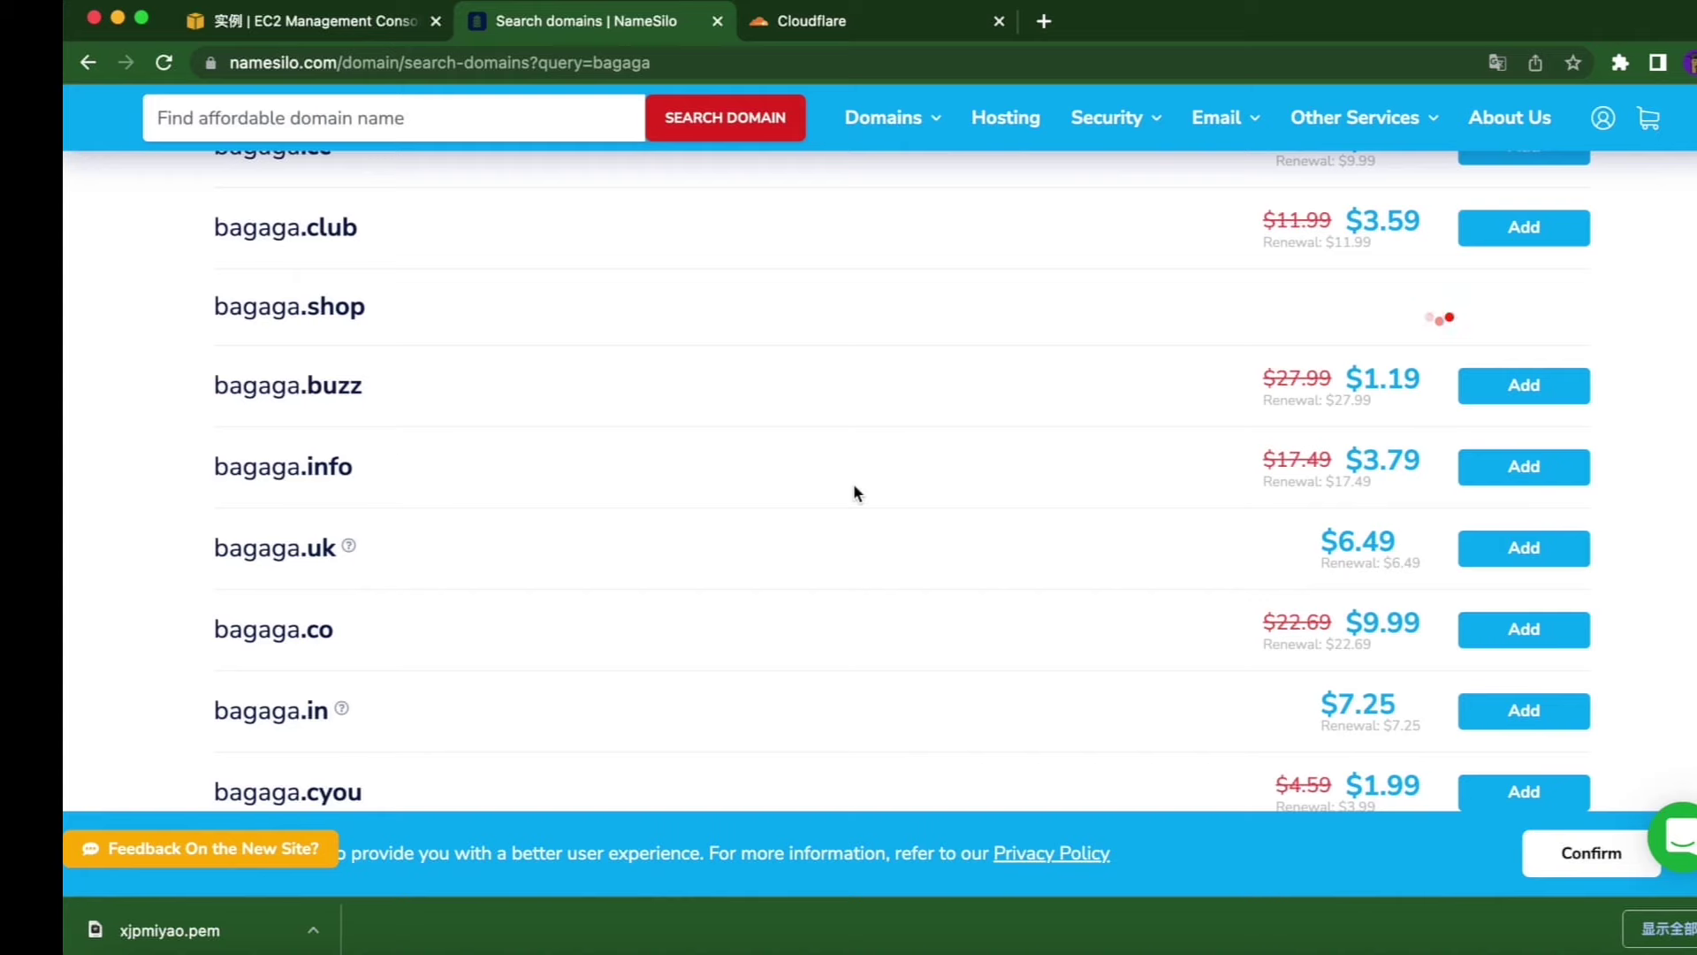
scroll(853, 491, up, 2)
scroll(854, 492, up, 3)
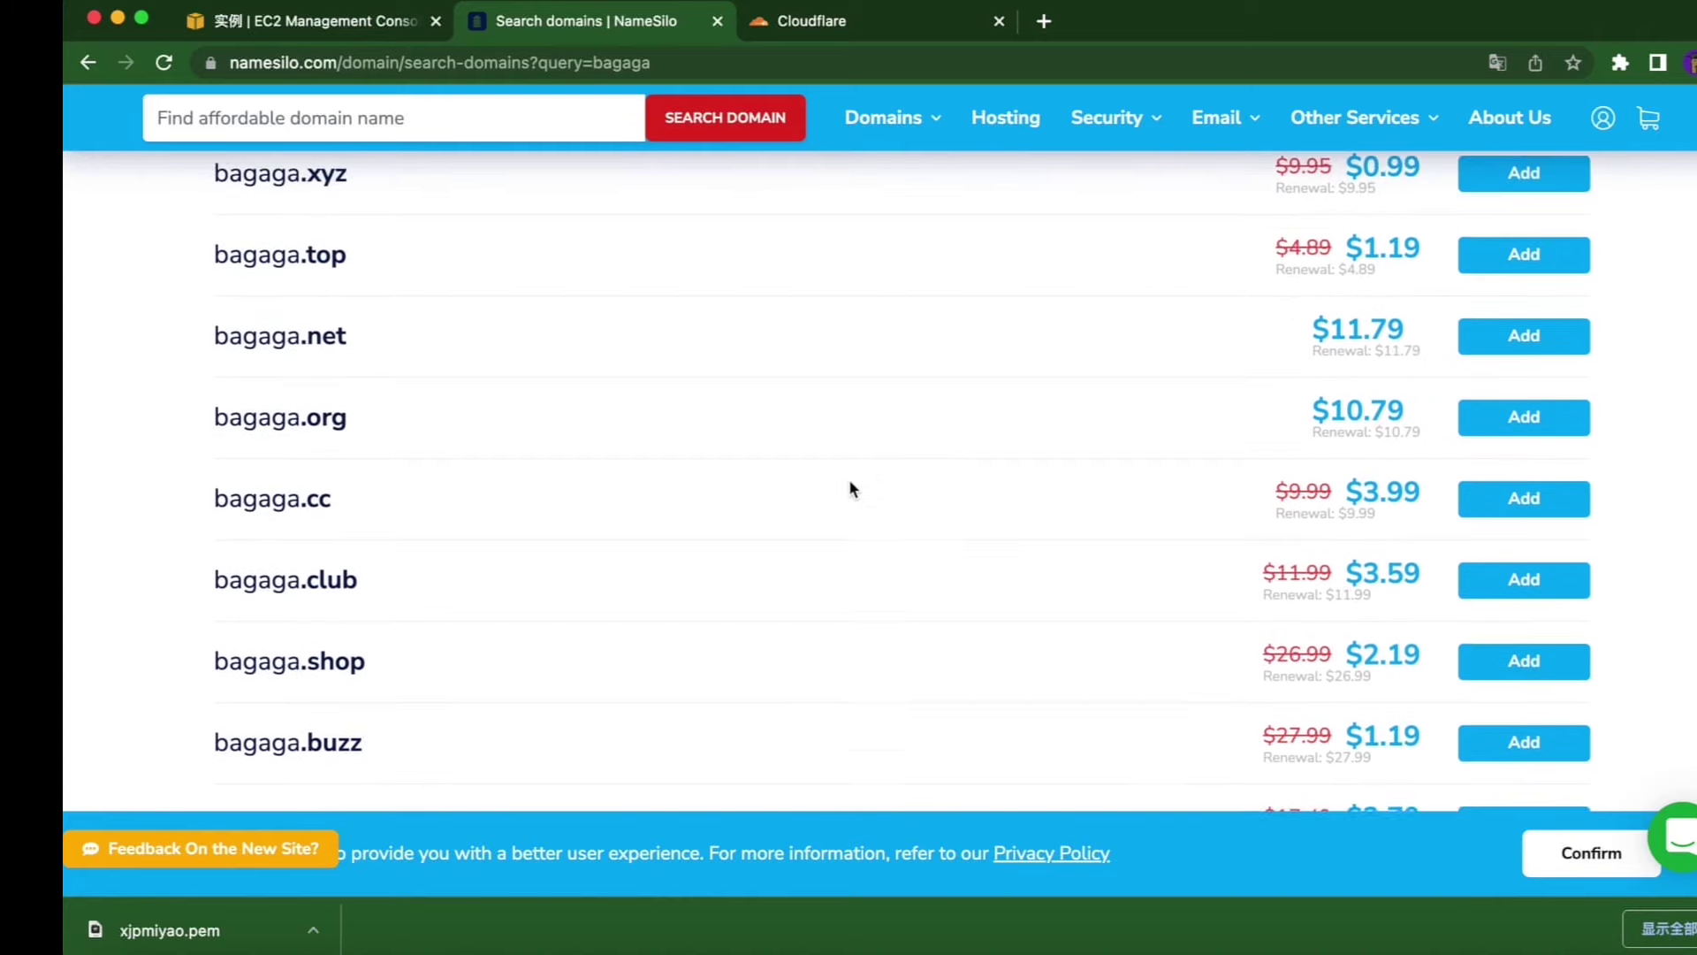
scroll(946, 387, up, 2)
click(1524, 363)
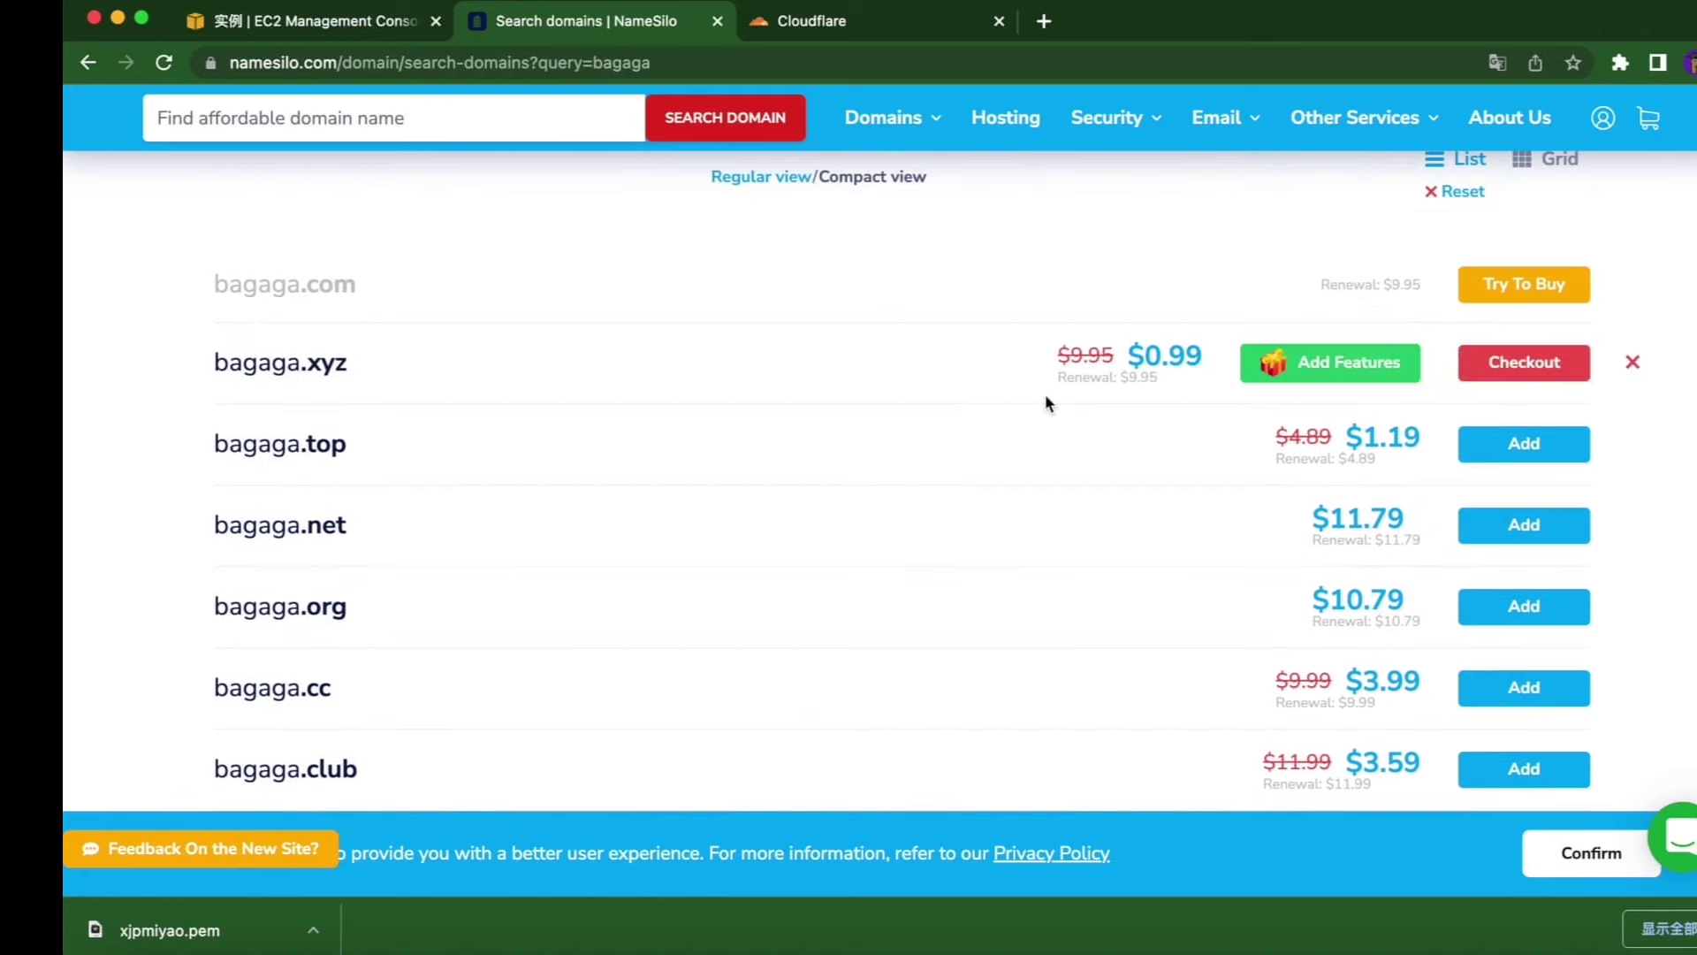
click(1538, 367)
click(1485, 630)
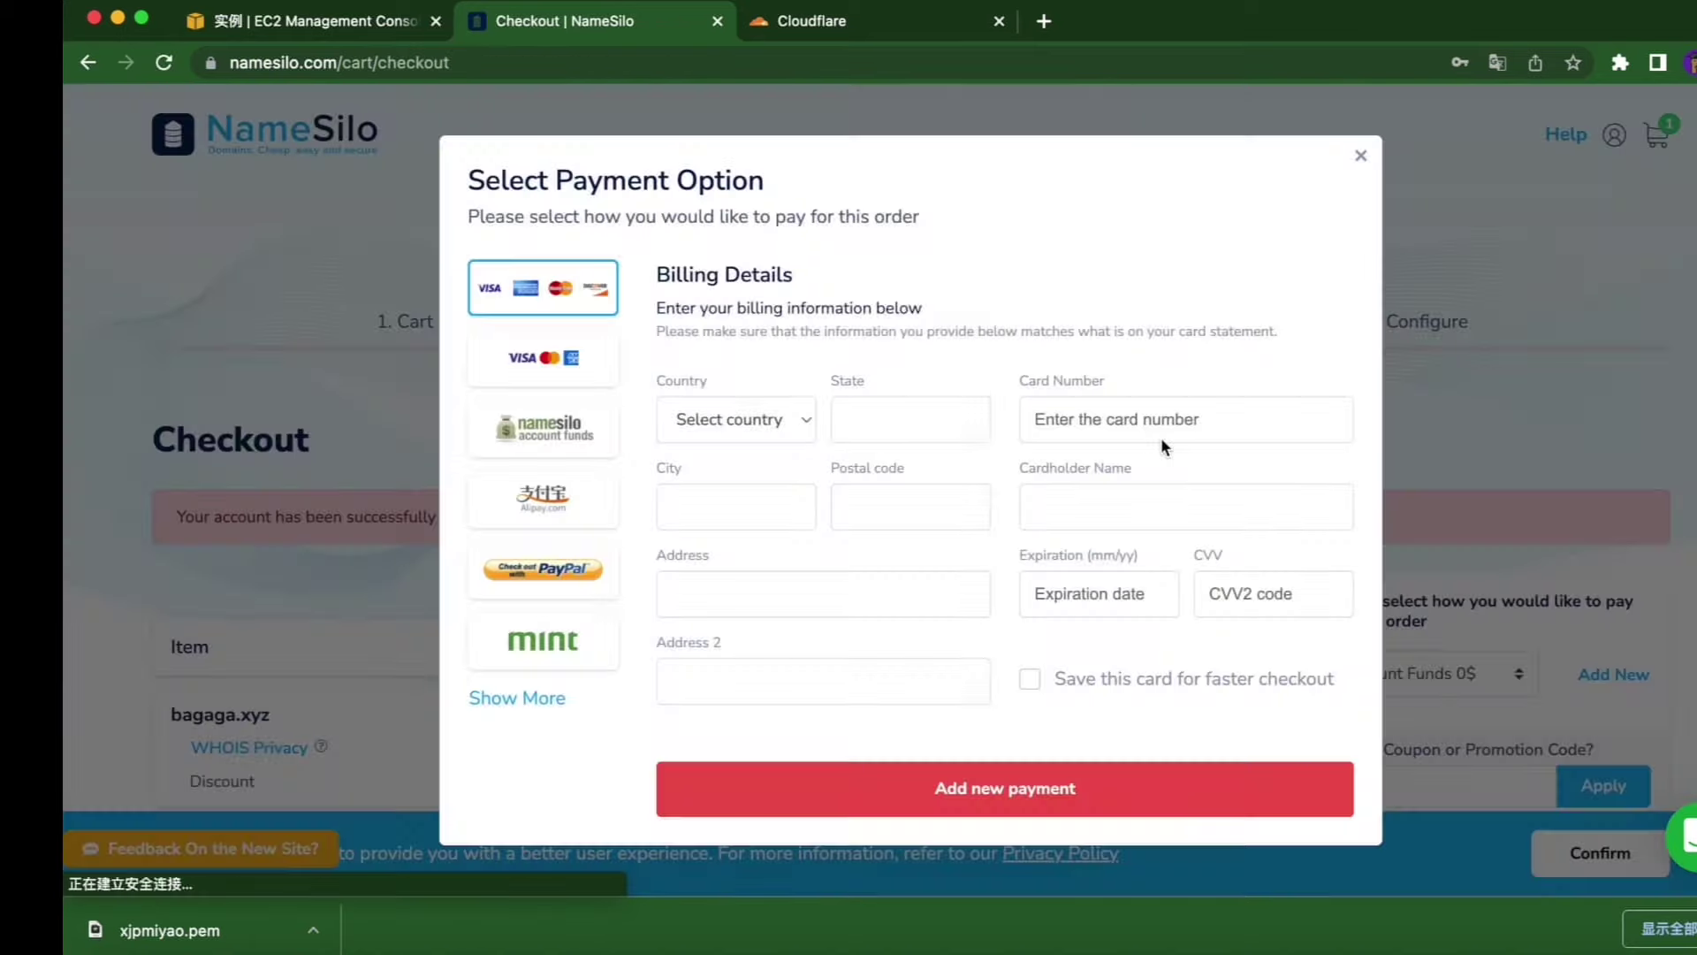
- Pay for the bagaga.xyz order with Alipay after accepting the Terms & Conditions
click(562, 506)
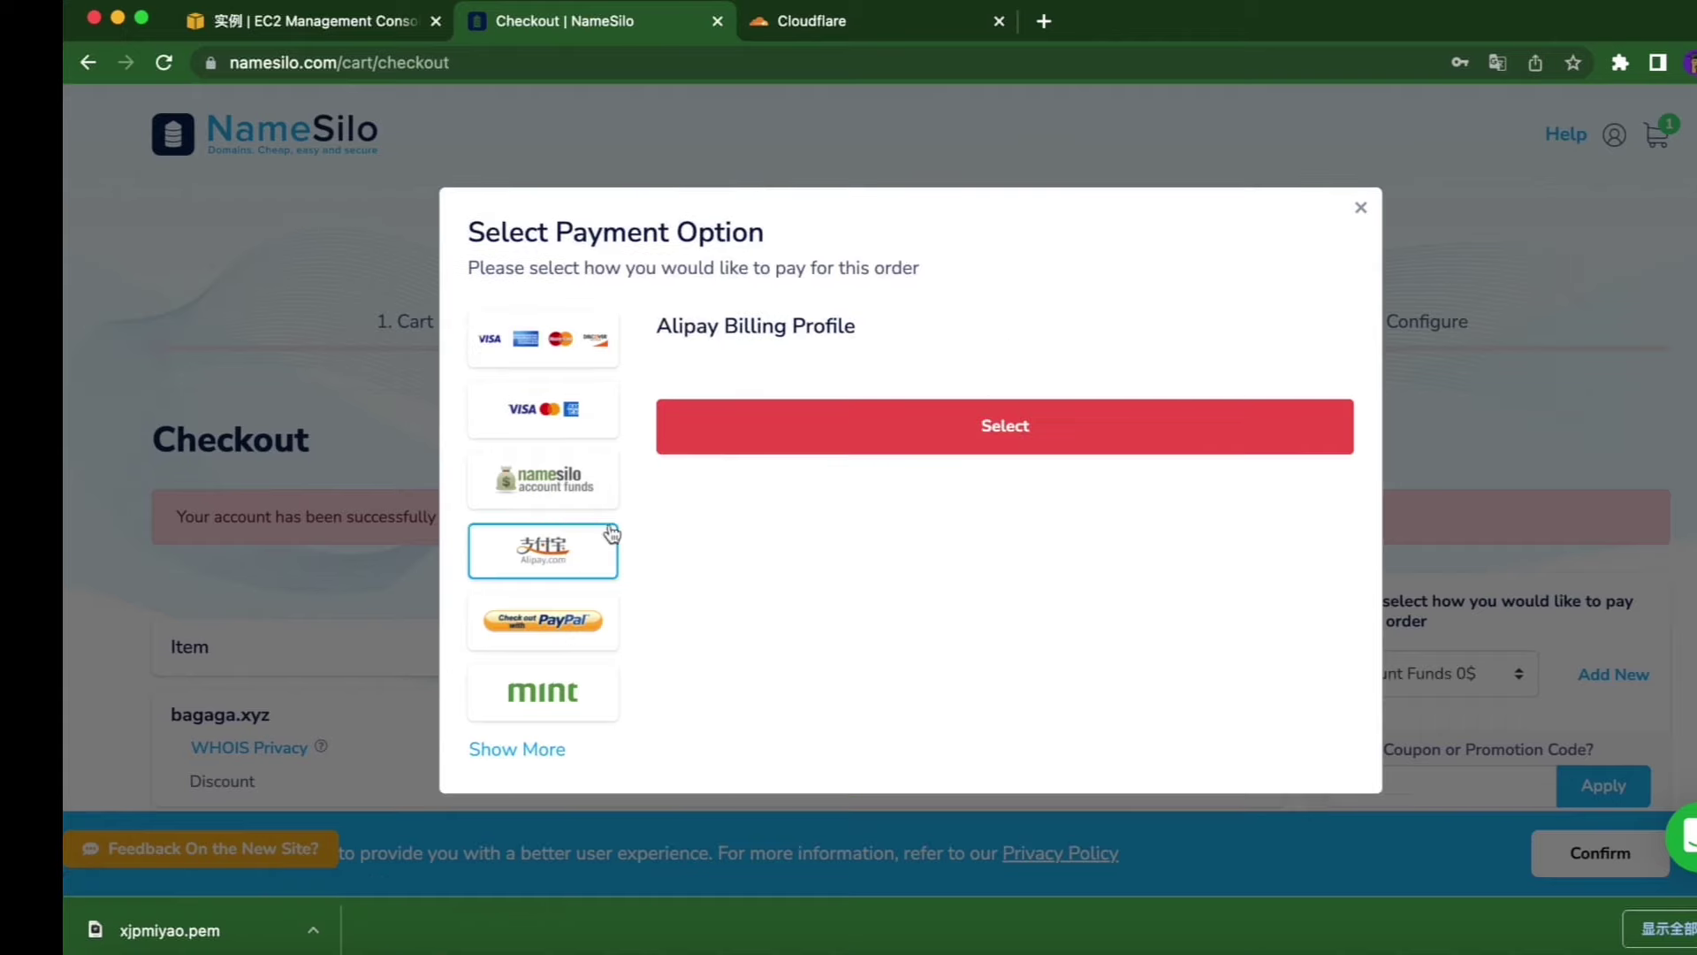
click(1008, 440)
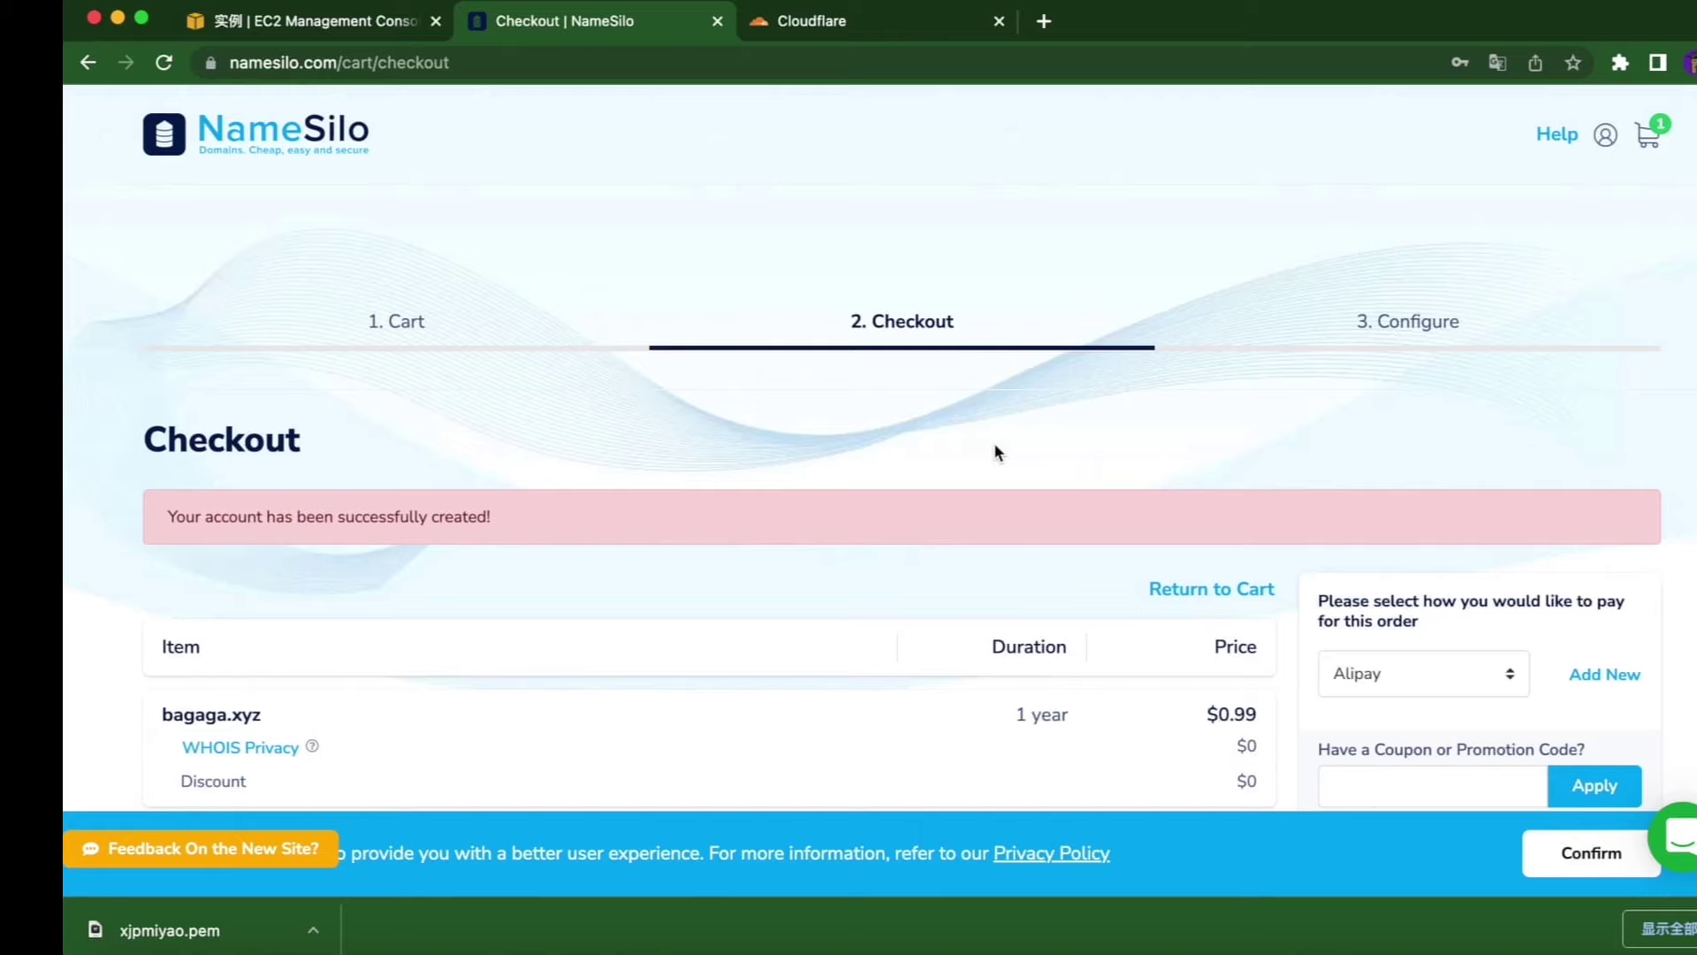
scroll(994, 444, down, 5)
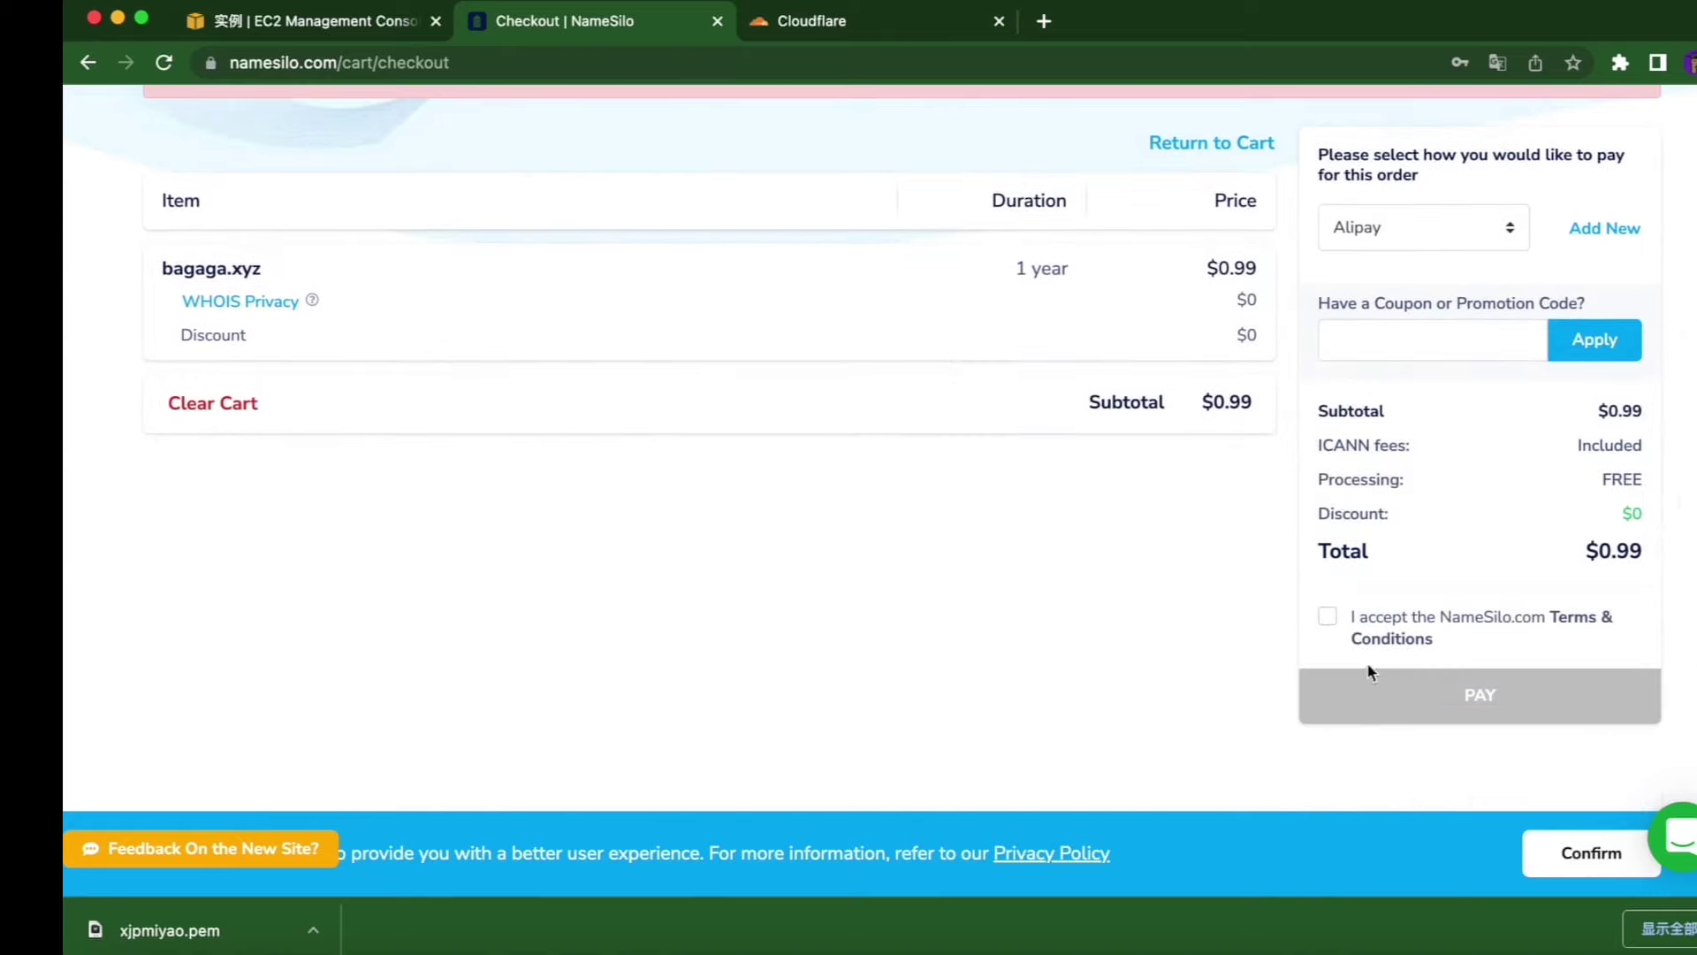
click(1330, 616)
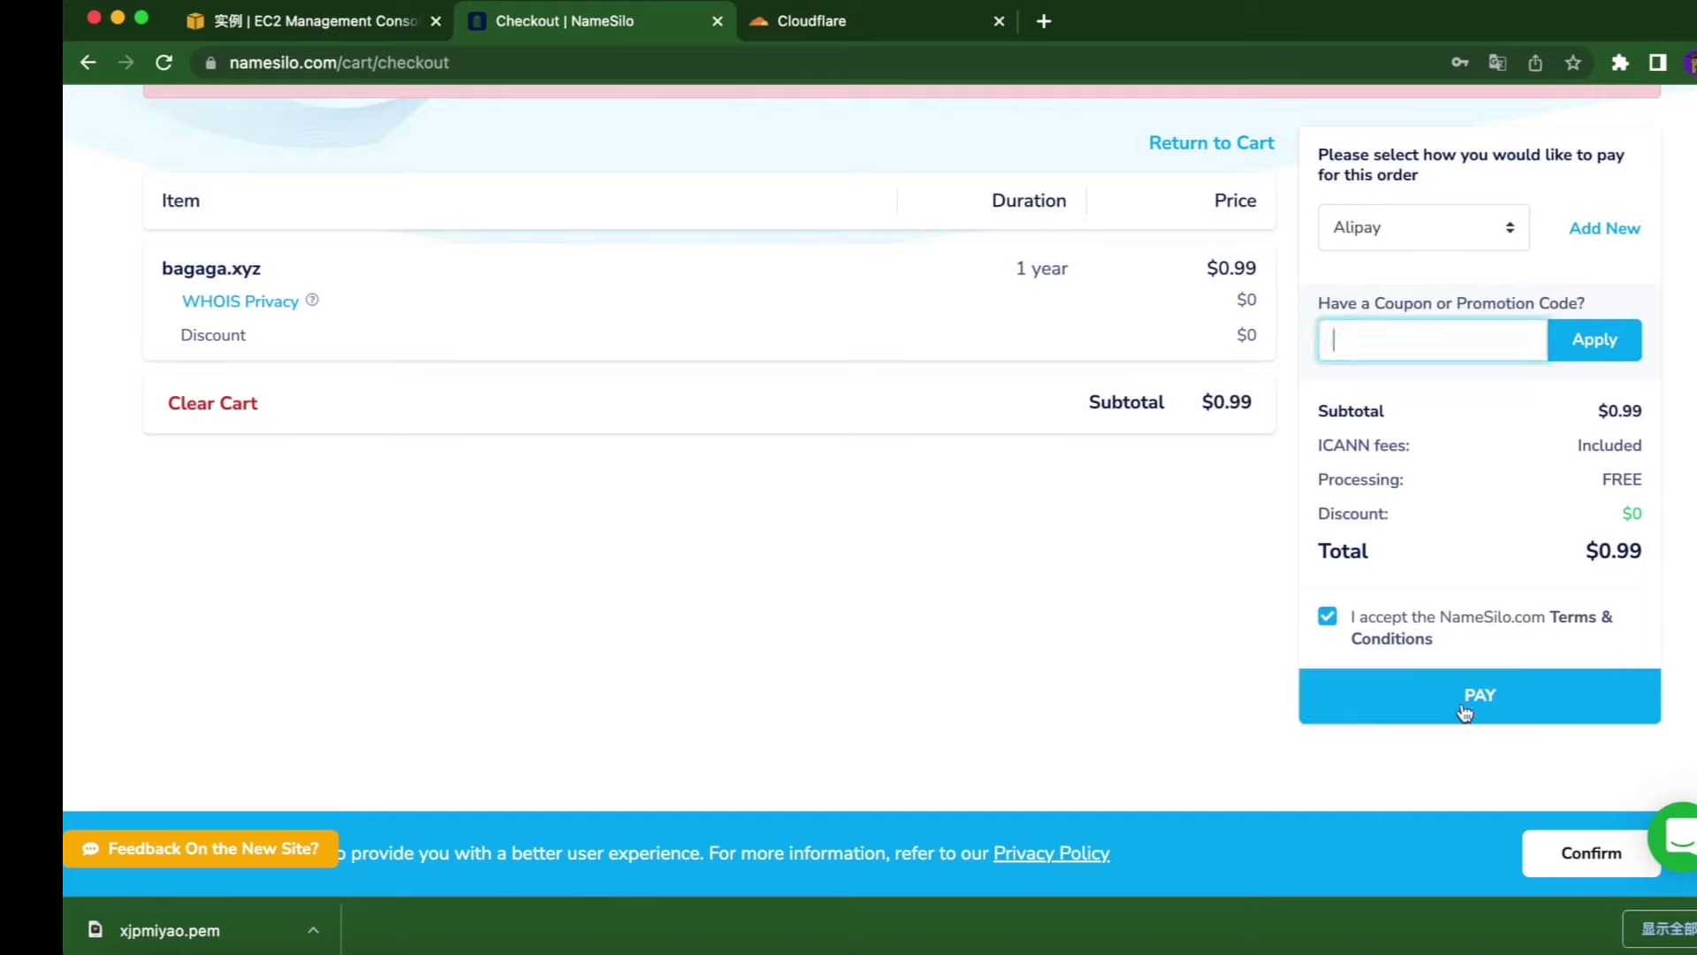
click(1500, 705)
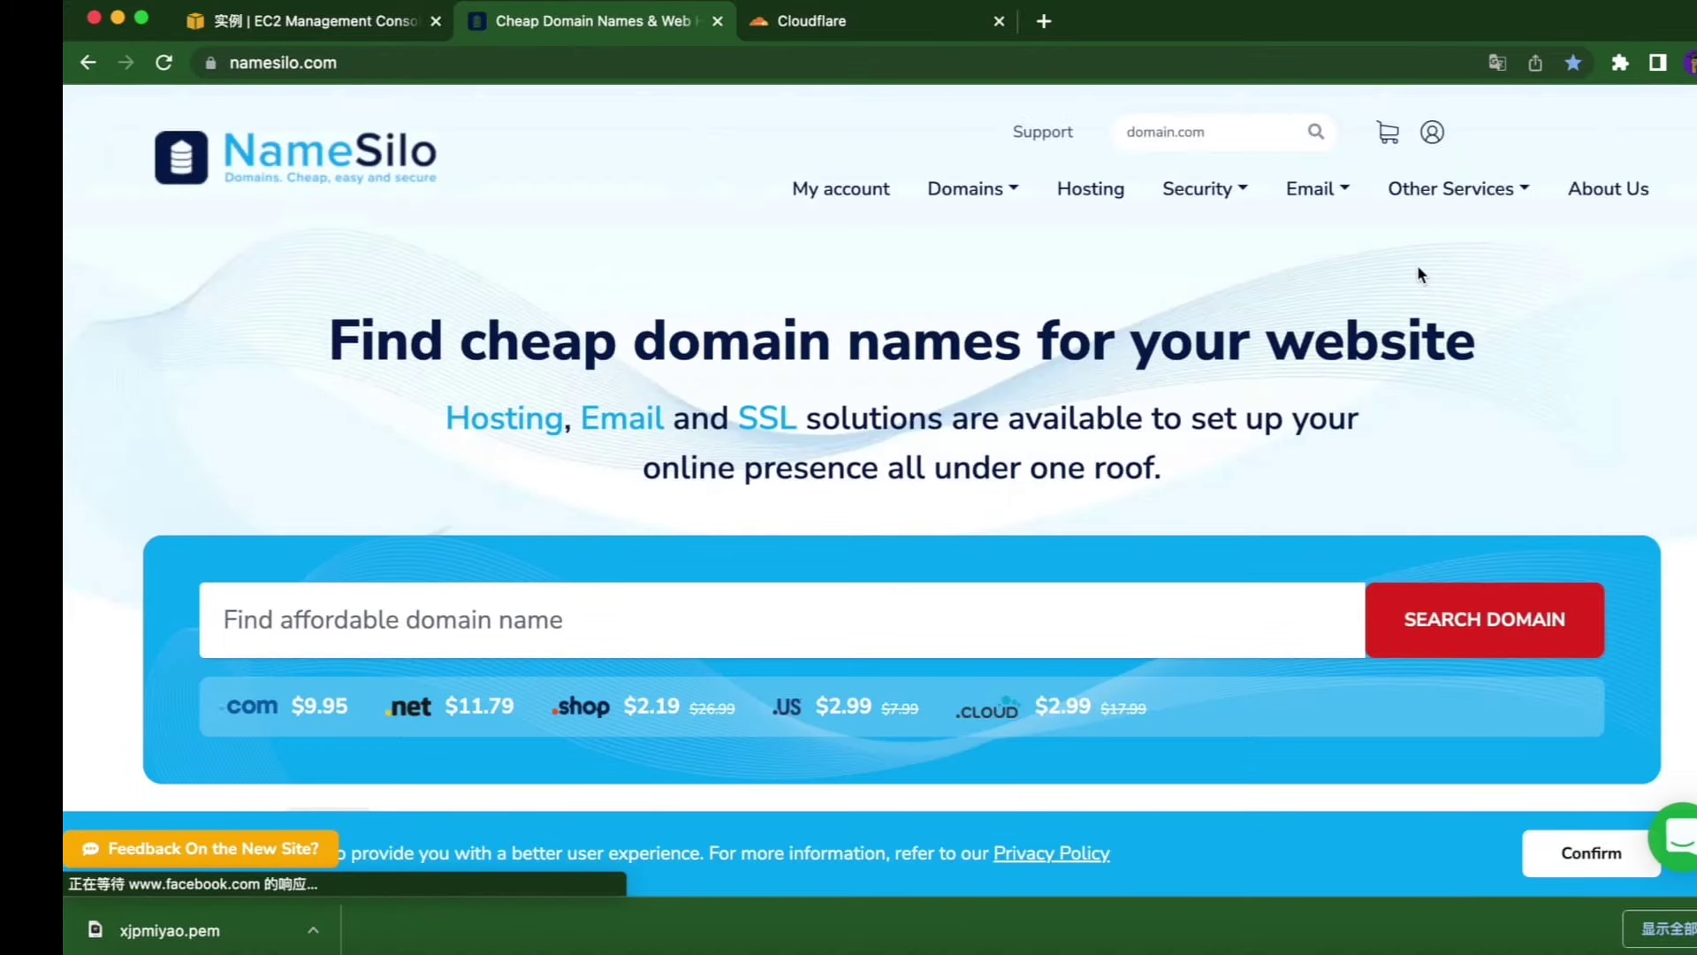
- Open the account home page and its domains view
click(856, 195)
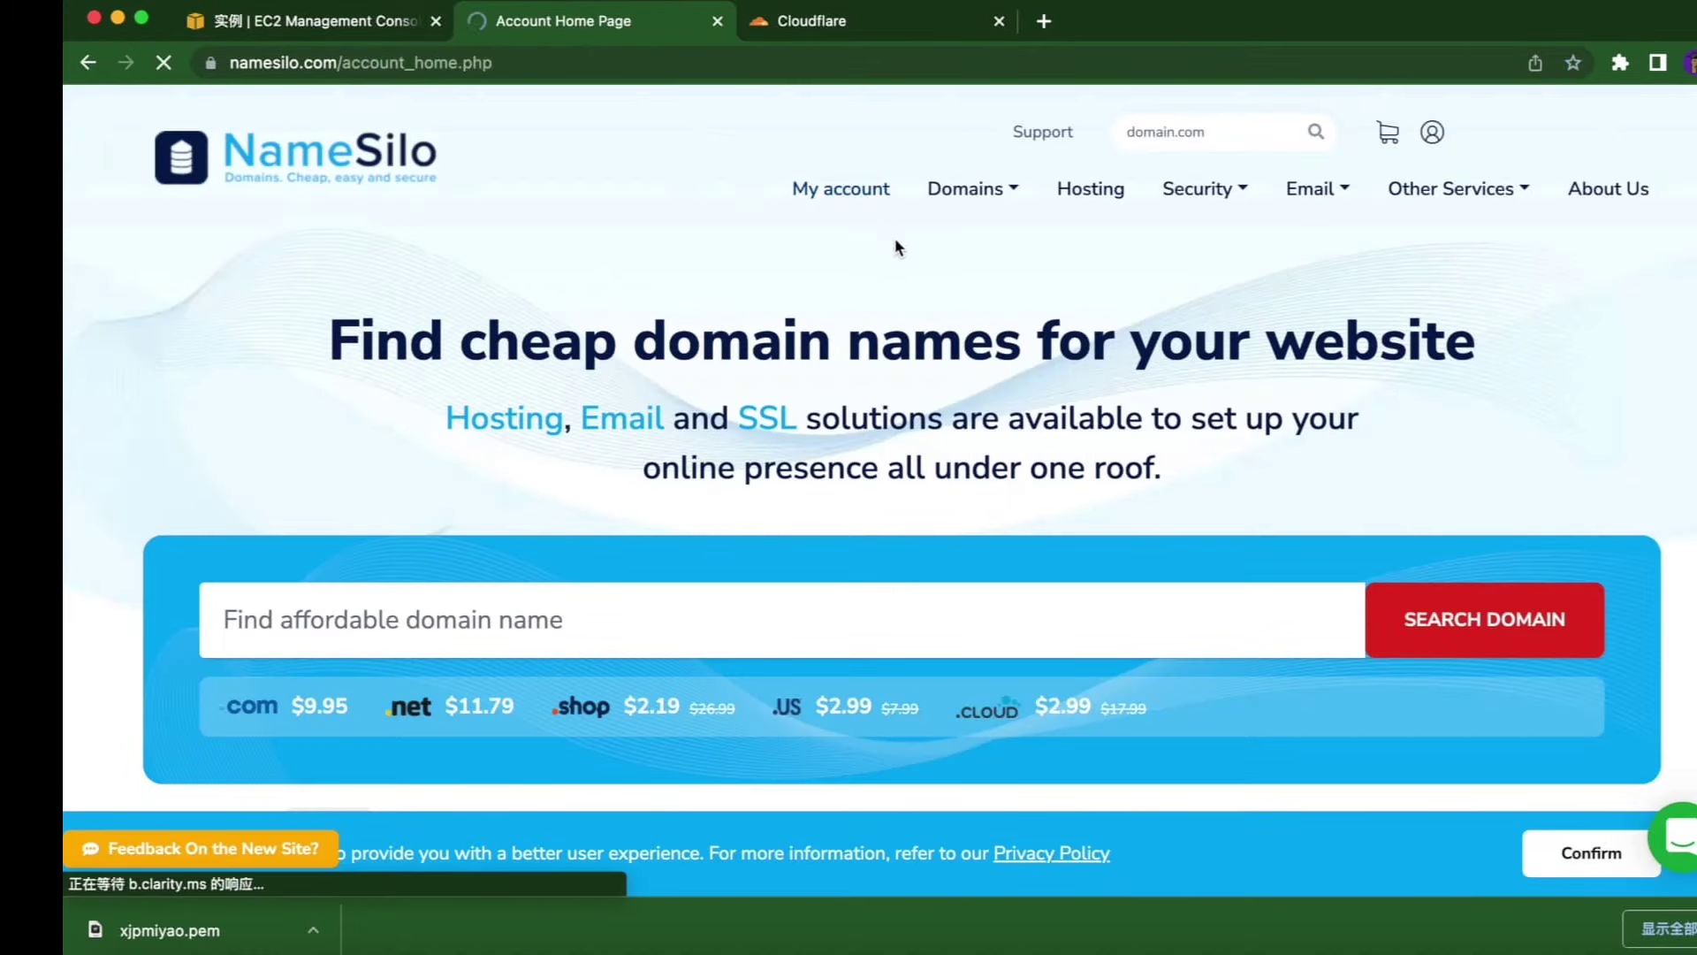
scroll(914, 400, down, 4)
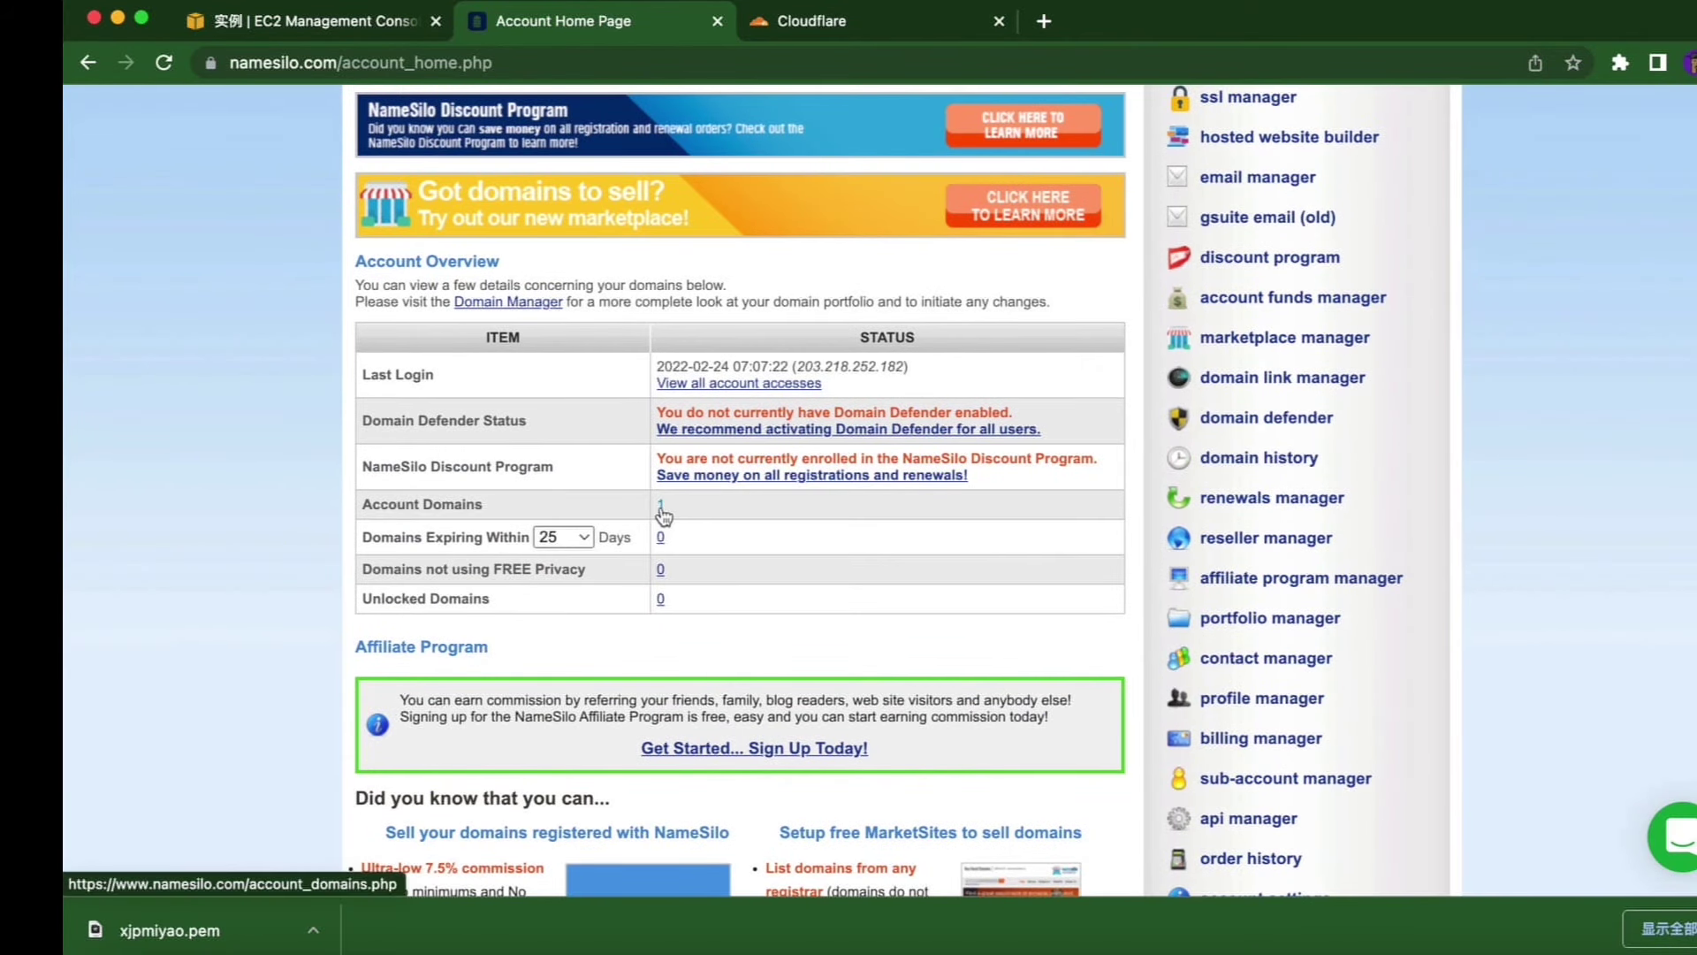
click(661, 508)
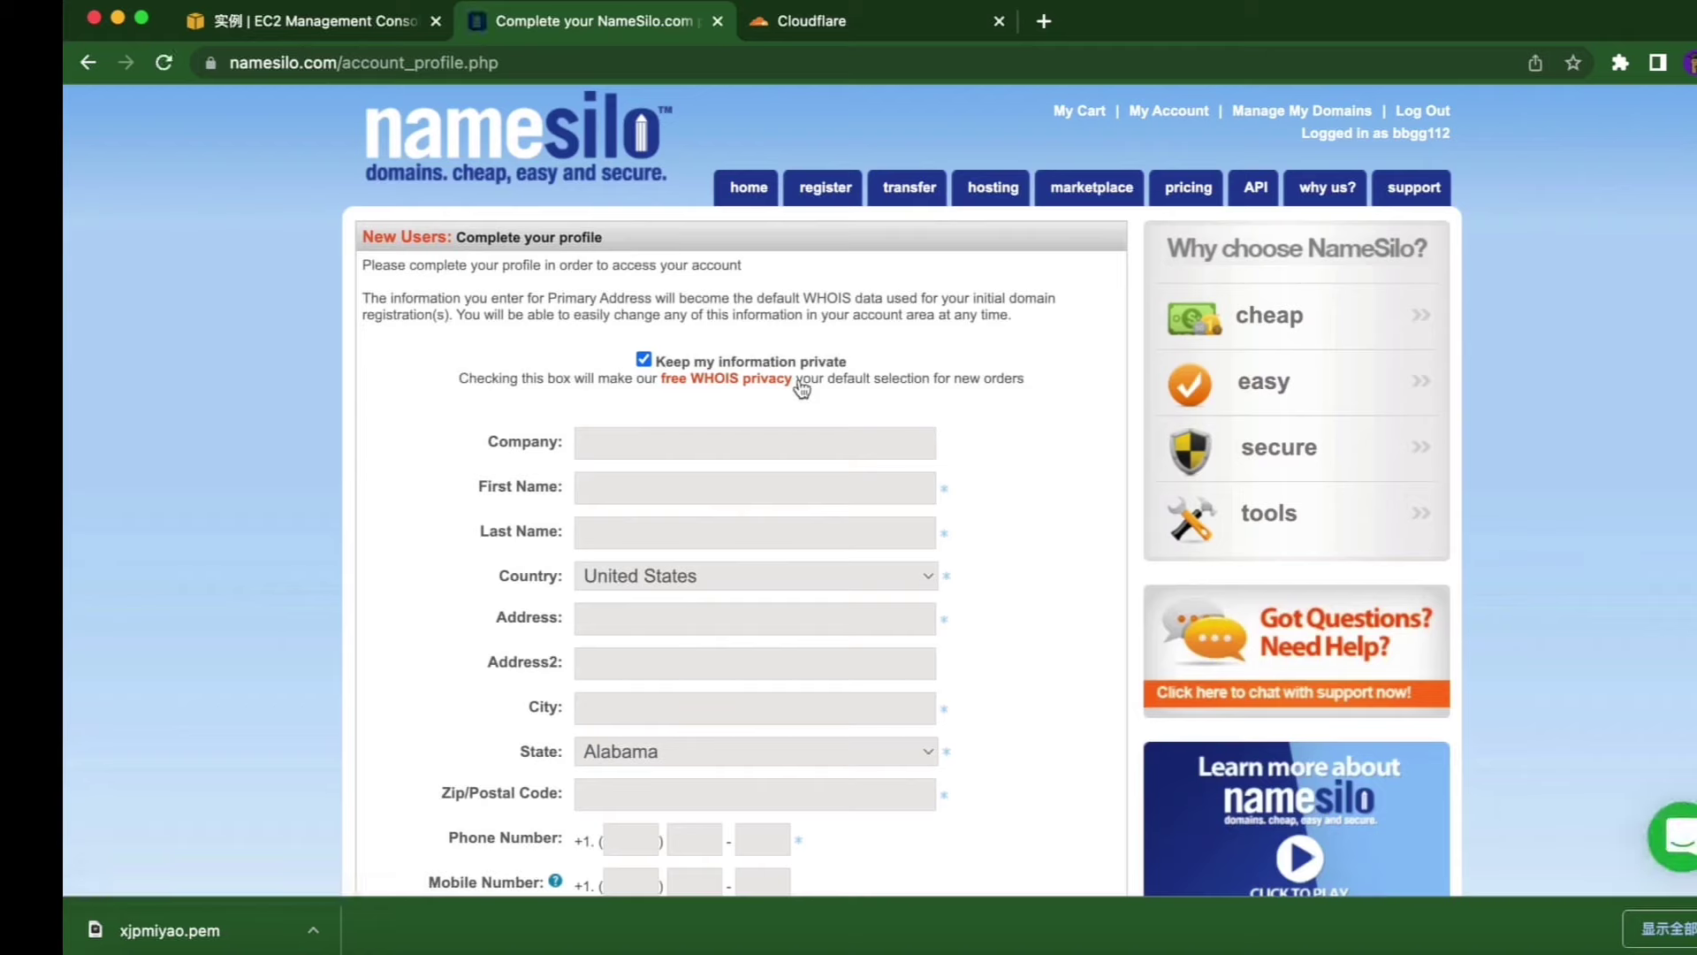
- Fill in the contact's name, street address, city and phone number in the profile form
click(713, 495)
key(Tab)
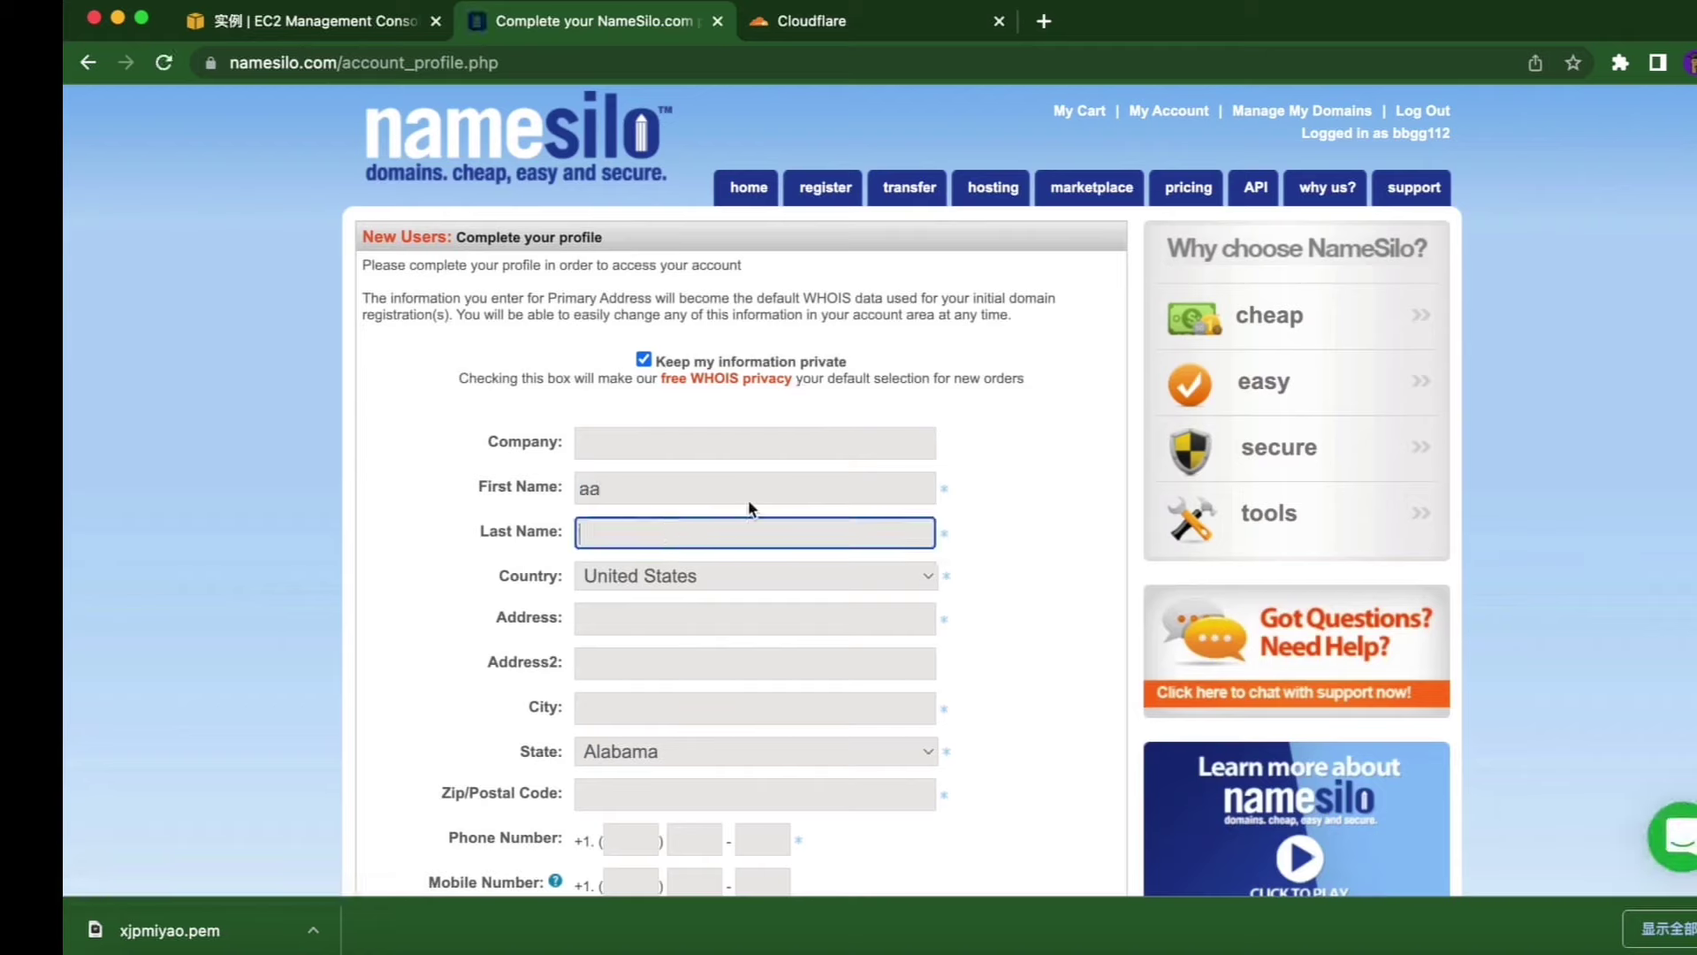
text(bb)
click(656, 612)
text(ddaa)
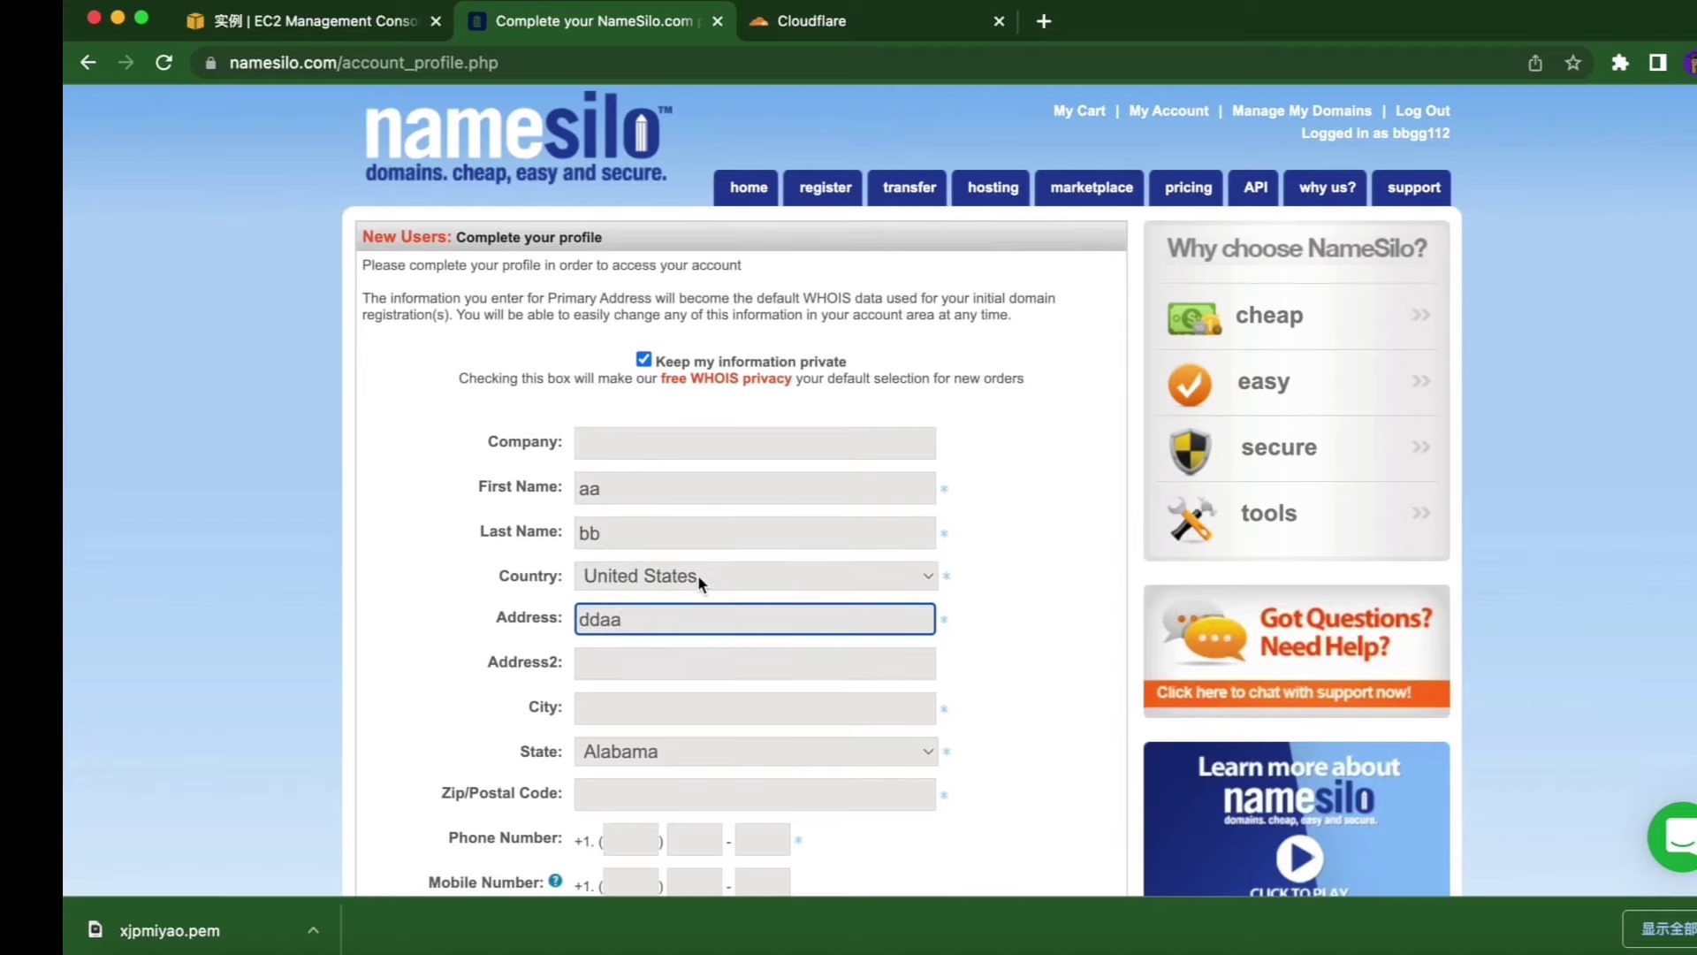
scroll(697, 575, down, 3)
key(Tab)
key(Tab)
text(newy)
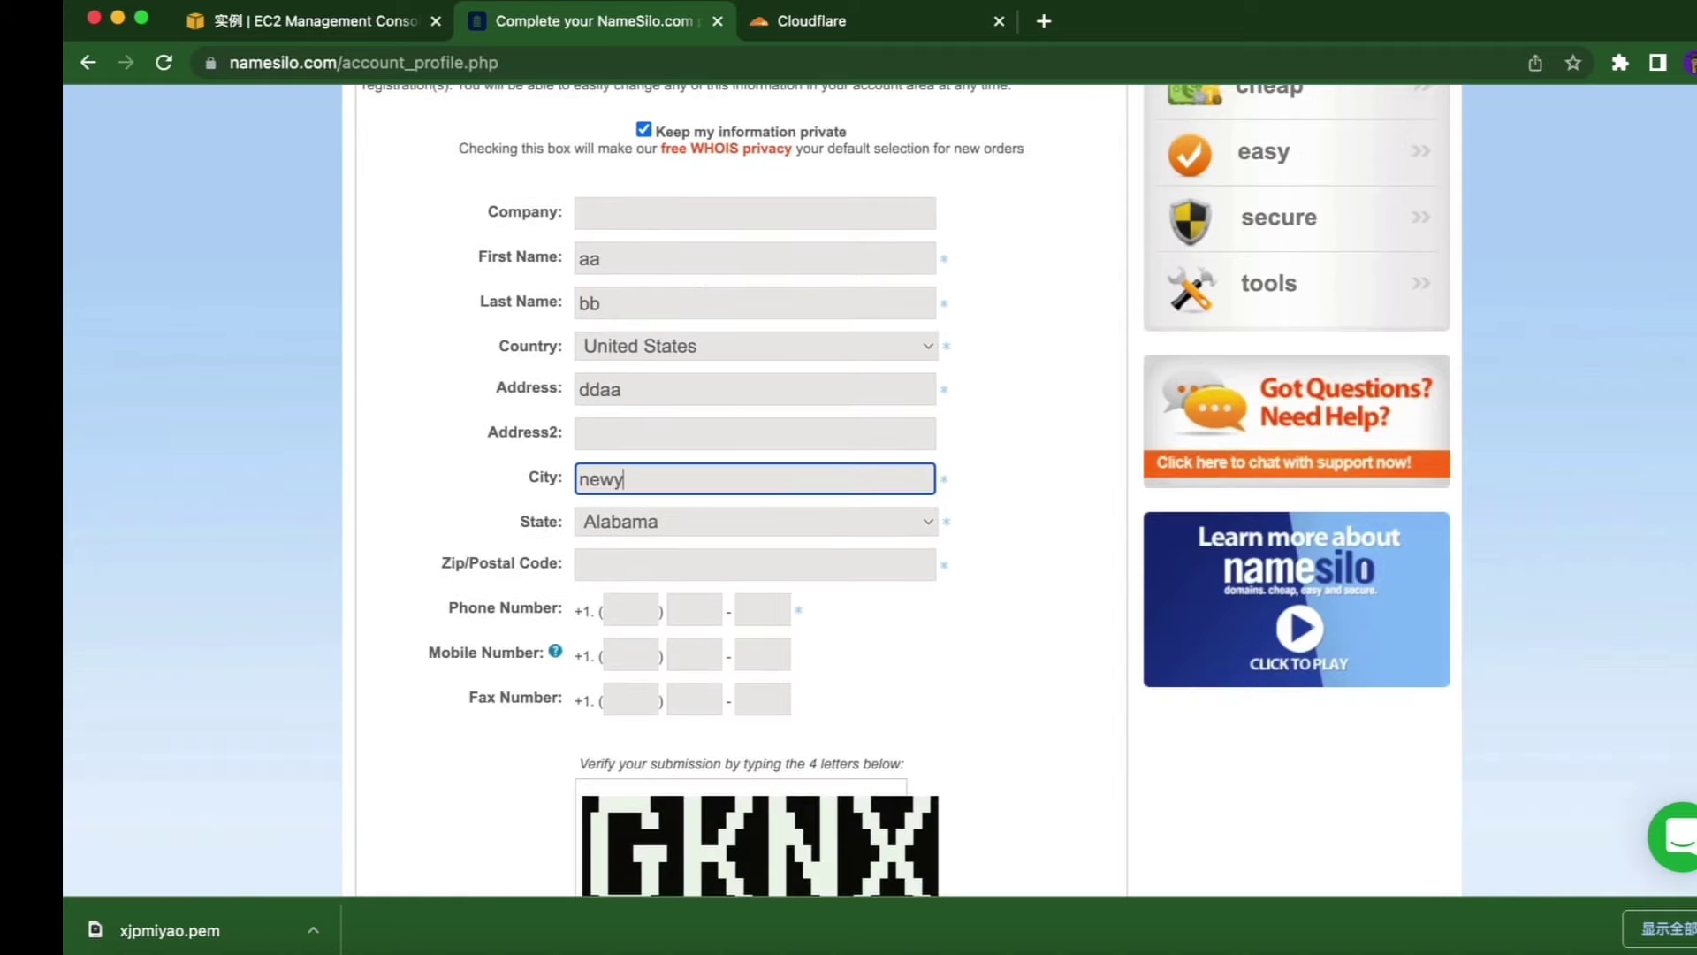
text(ouk)
key(Tab)
key(Tab)
key(Tab)
- Enter the zip code and verification letters, consent to the privacy policy, and submit
click(751, 564)
text(56586)
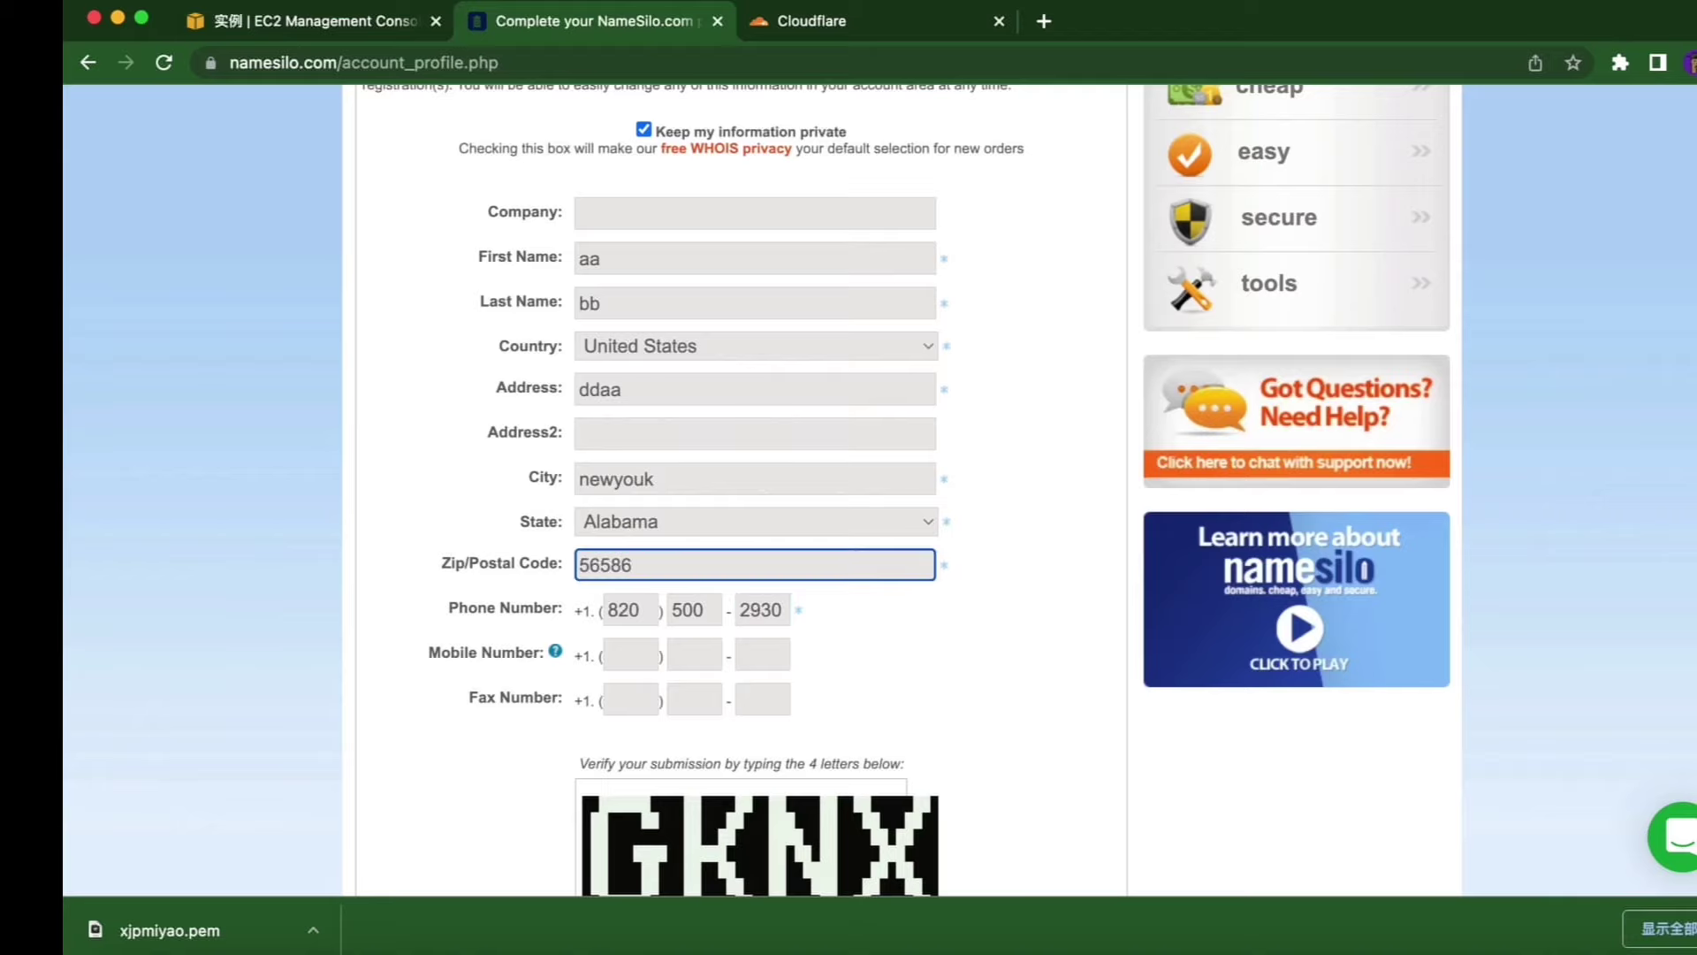
scroll(727, 634, down, 5)
click(732, 544)
text(gknx)
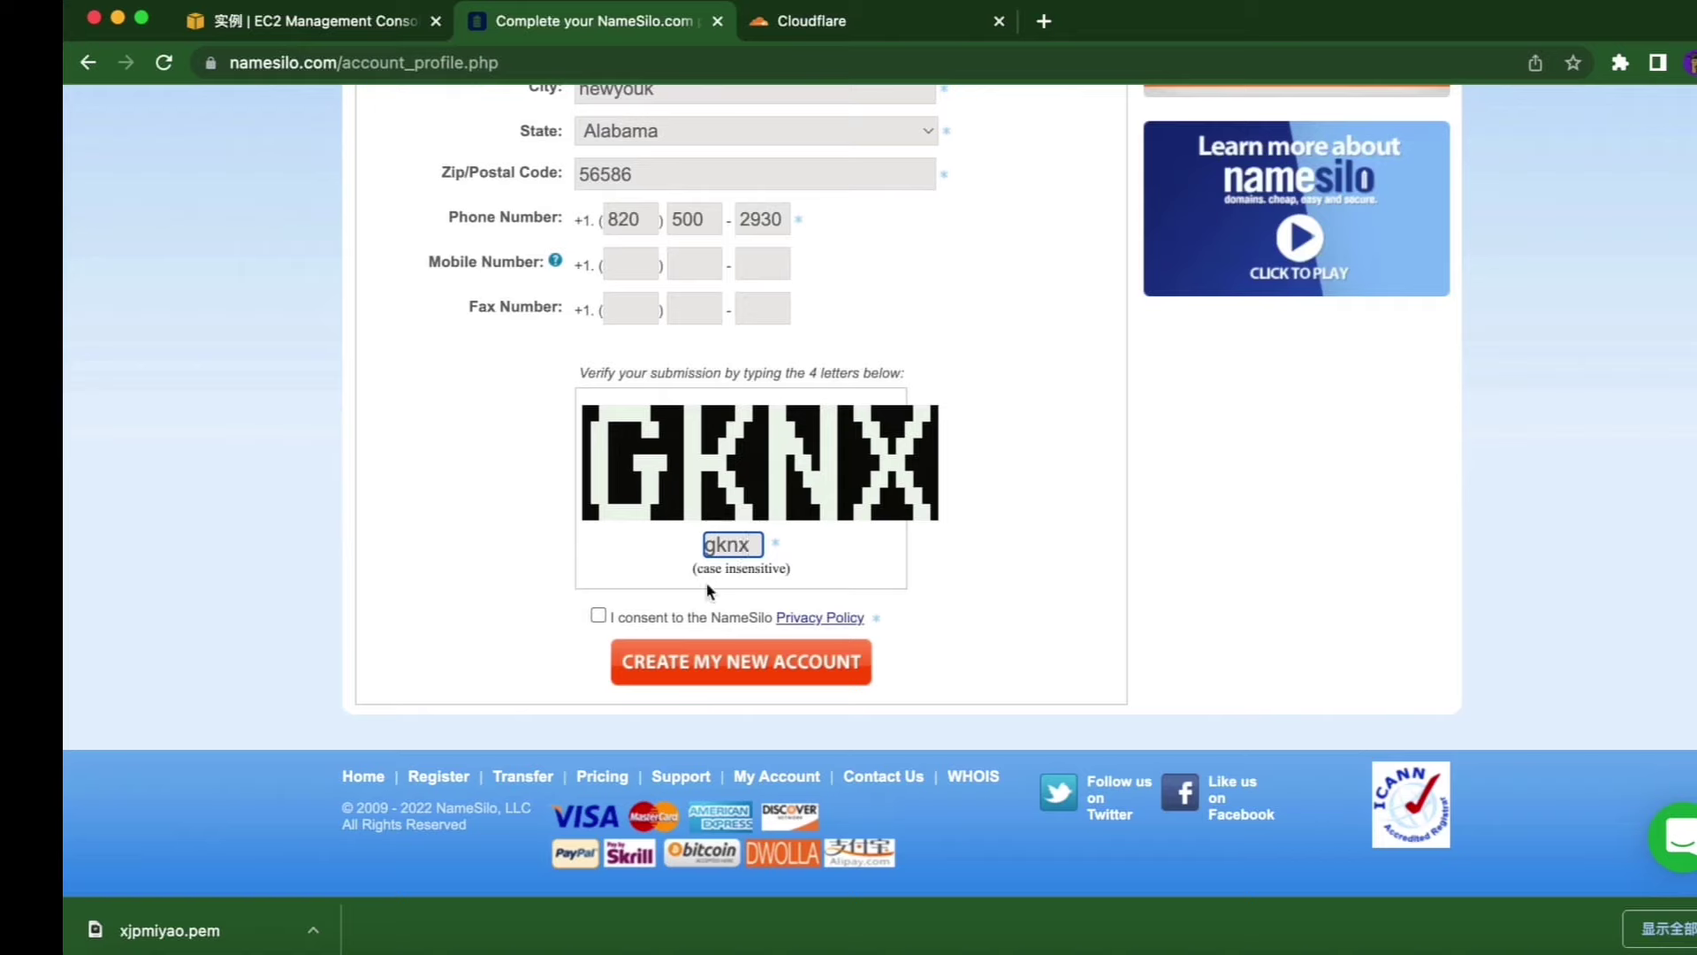
click(598, 614)
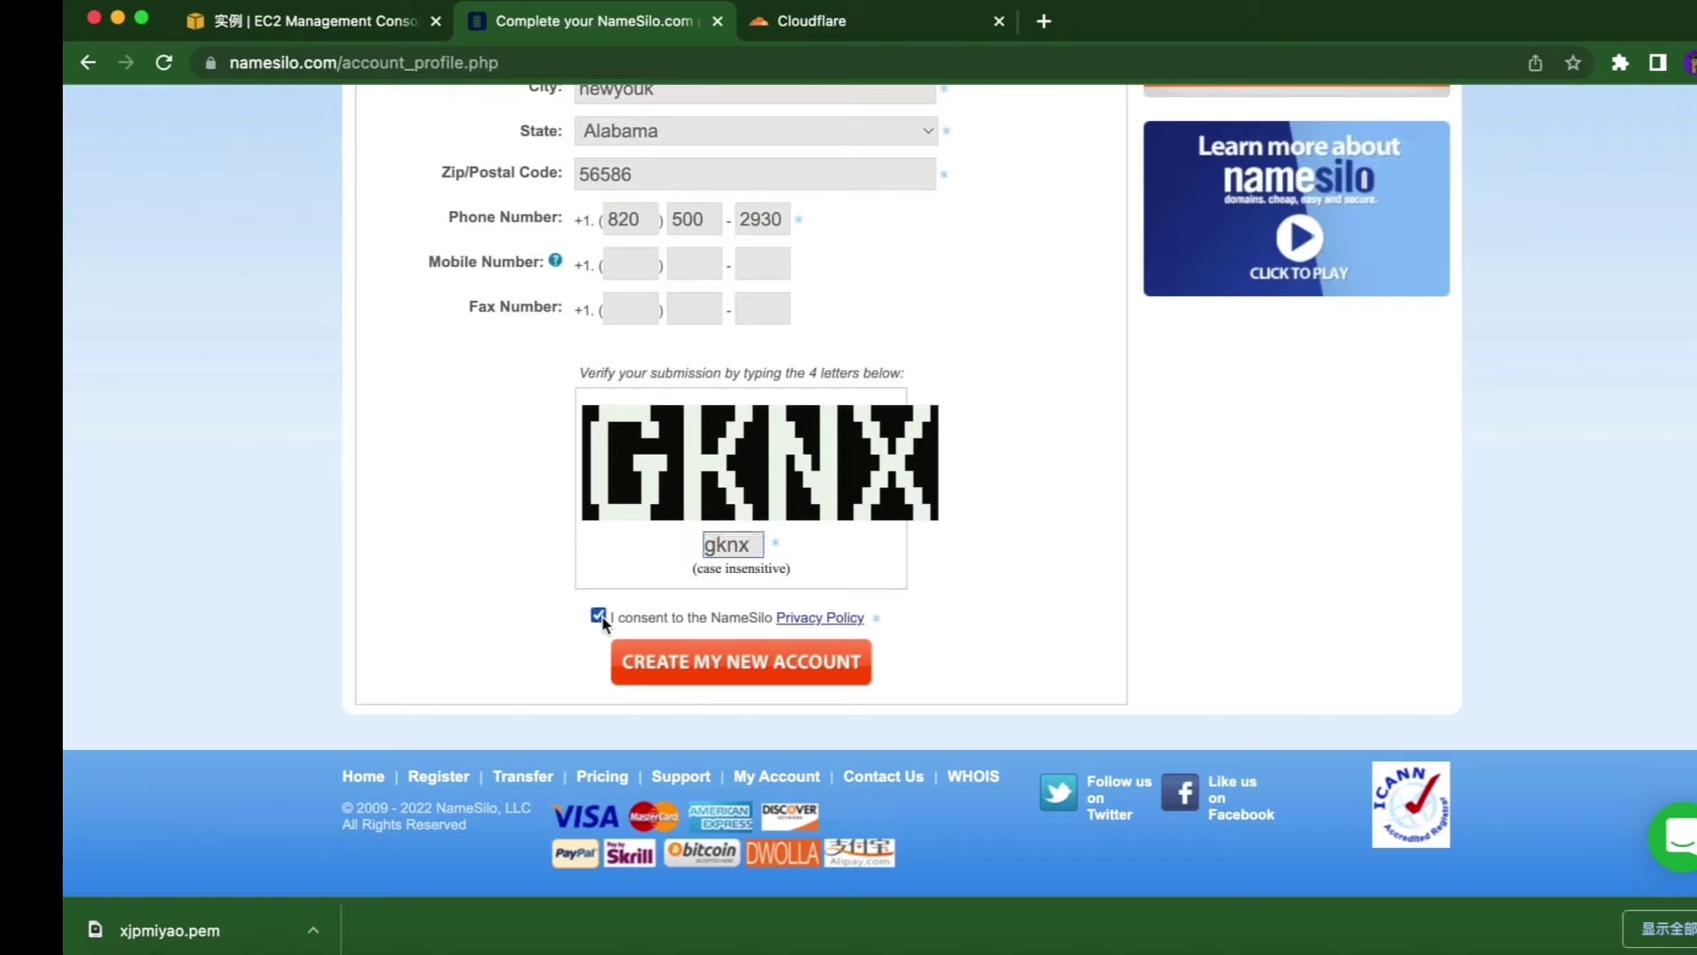
click(710, 671)
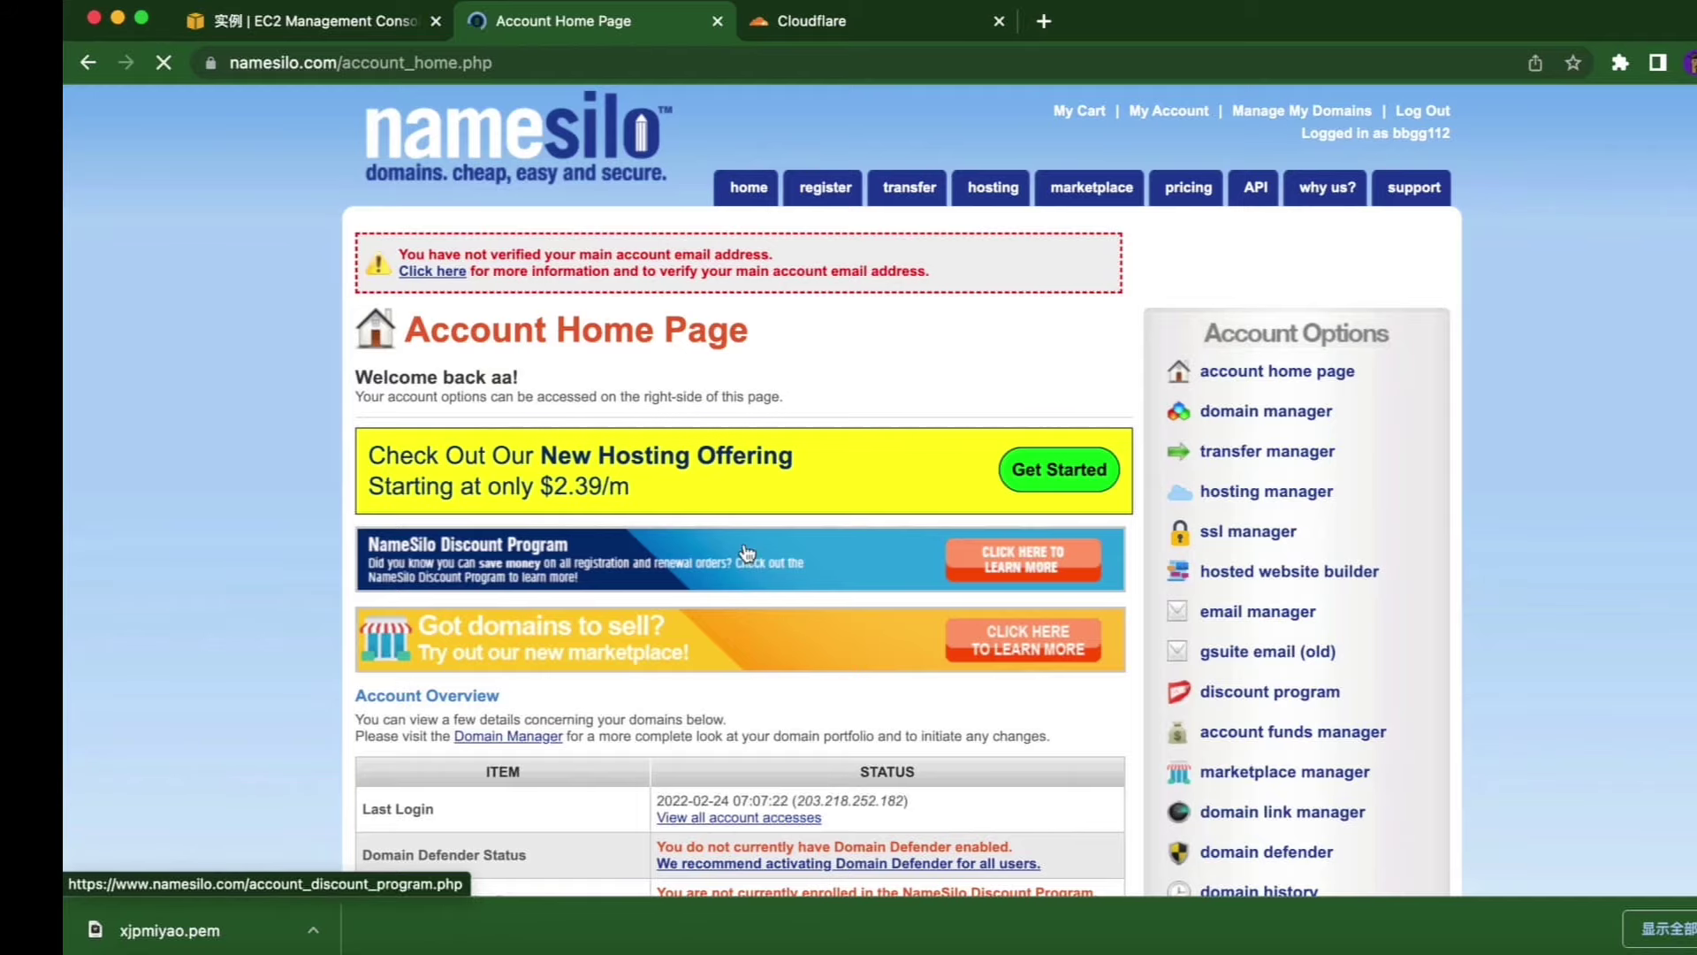
- Open Domain Manager from the account's domain count to see bagaga.xyz listed as Active
scroll(747, 554, down, 5)
scroll(747, 553, down, 1)
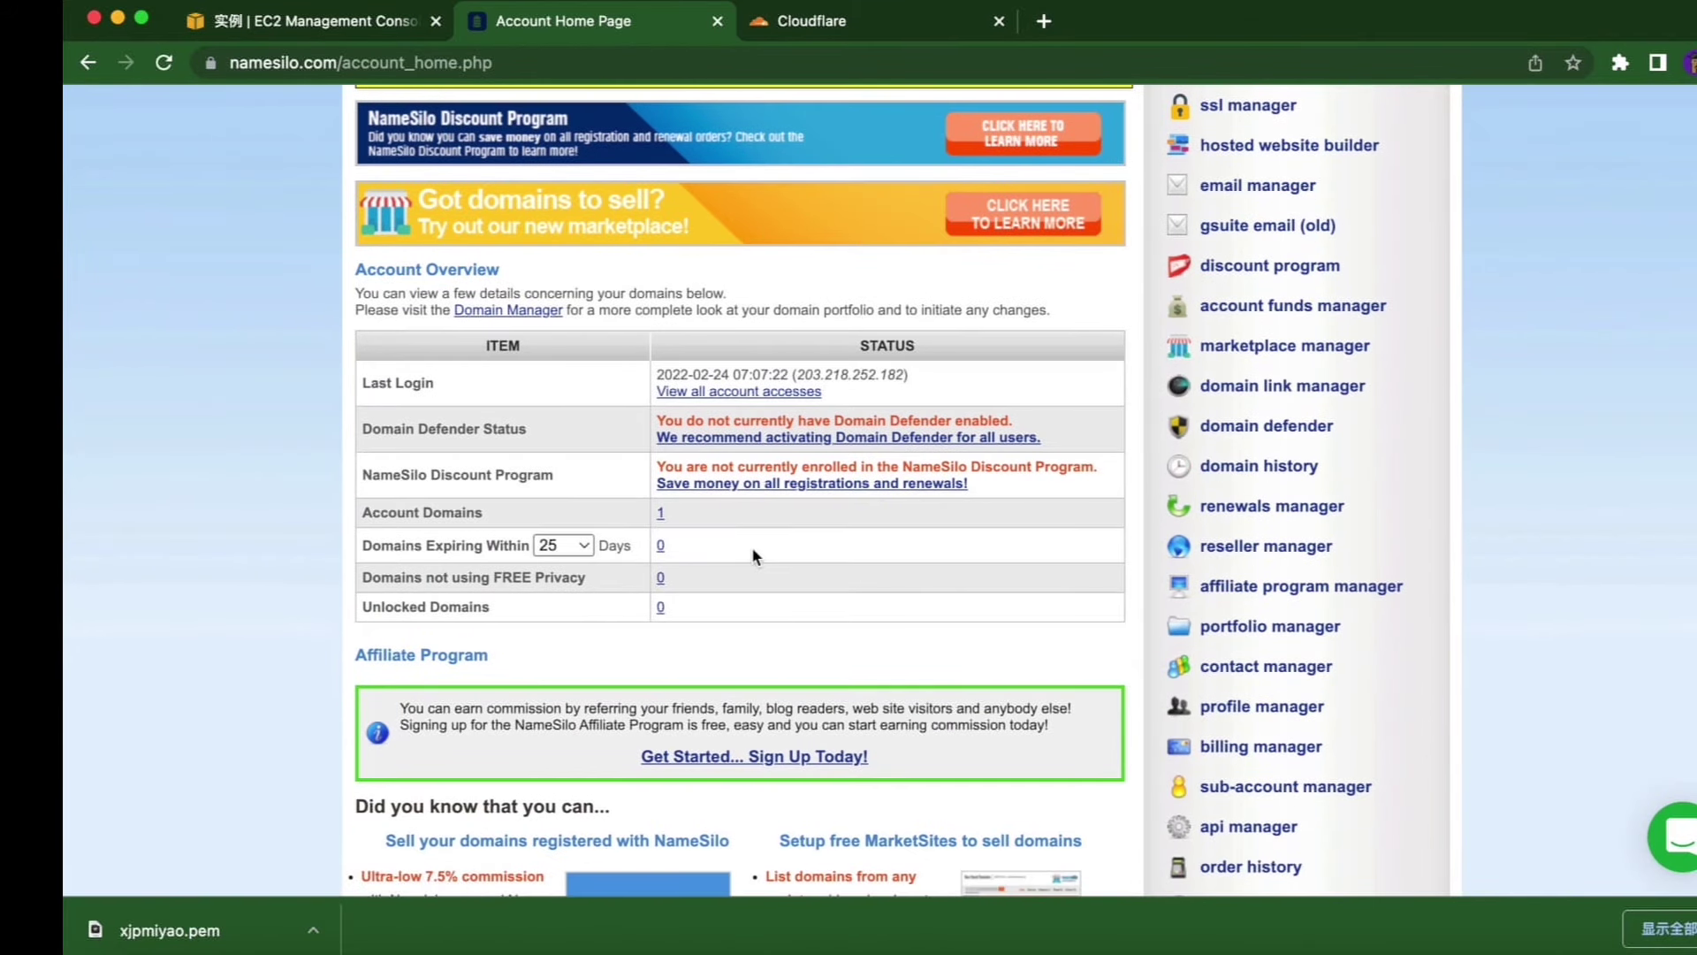
click(662, 517)
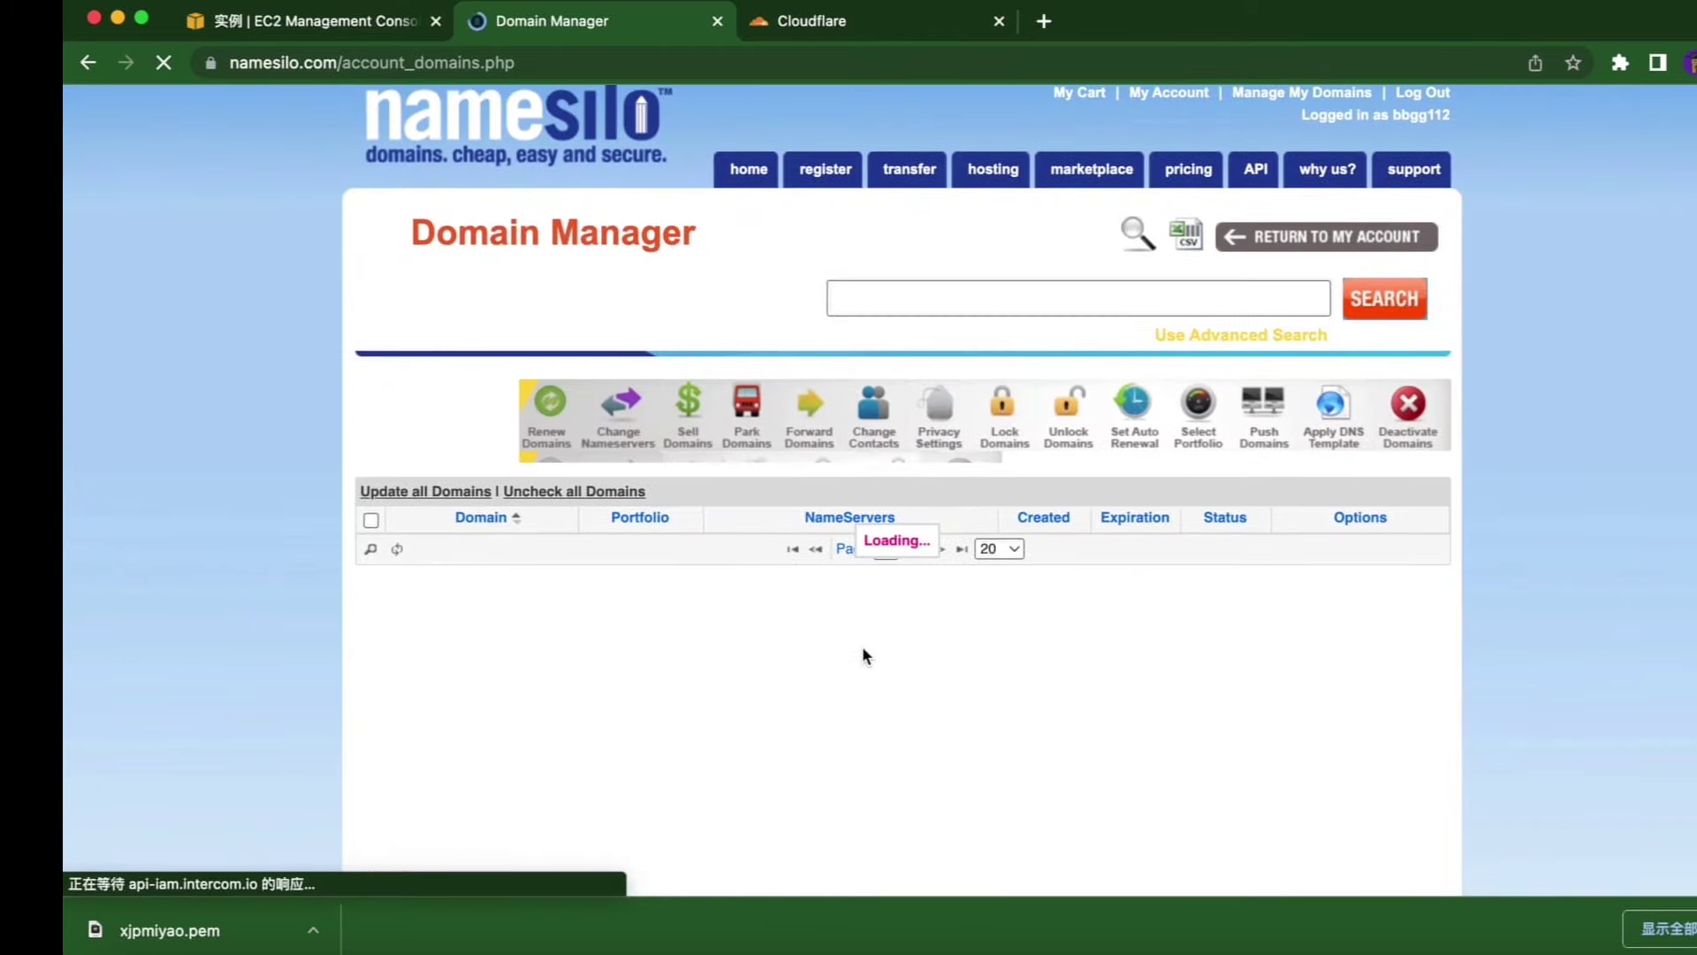
scroll(864, 638, down, 3)
scroll(866, 567, up, 3)
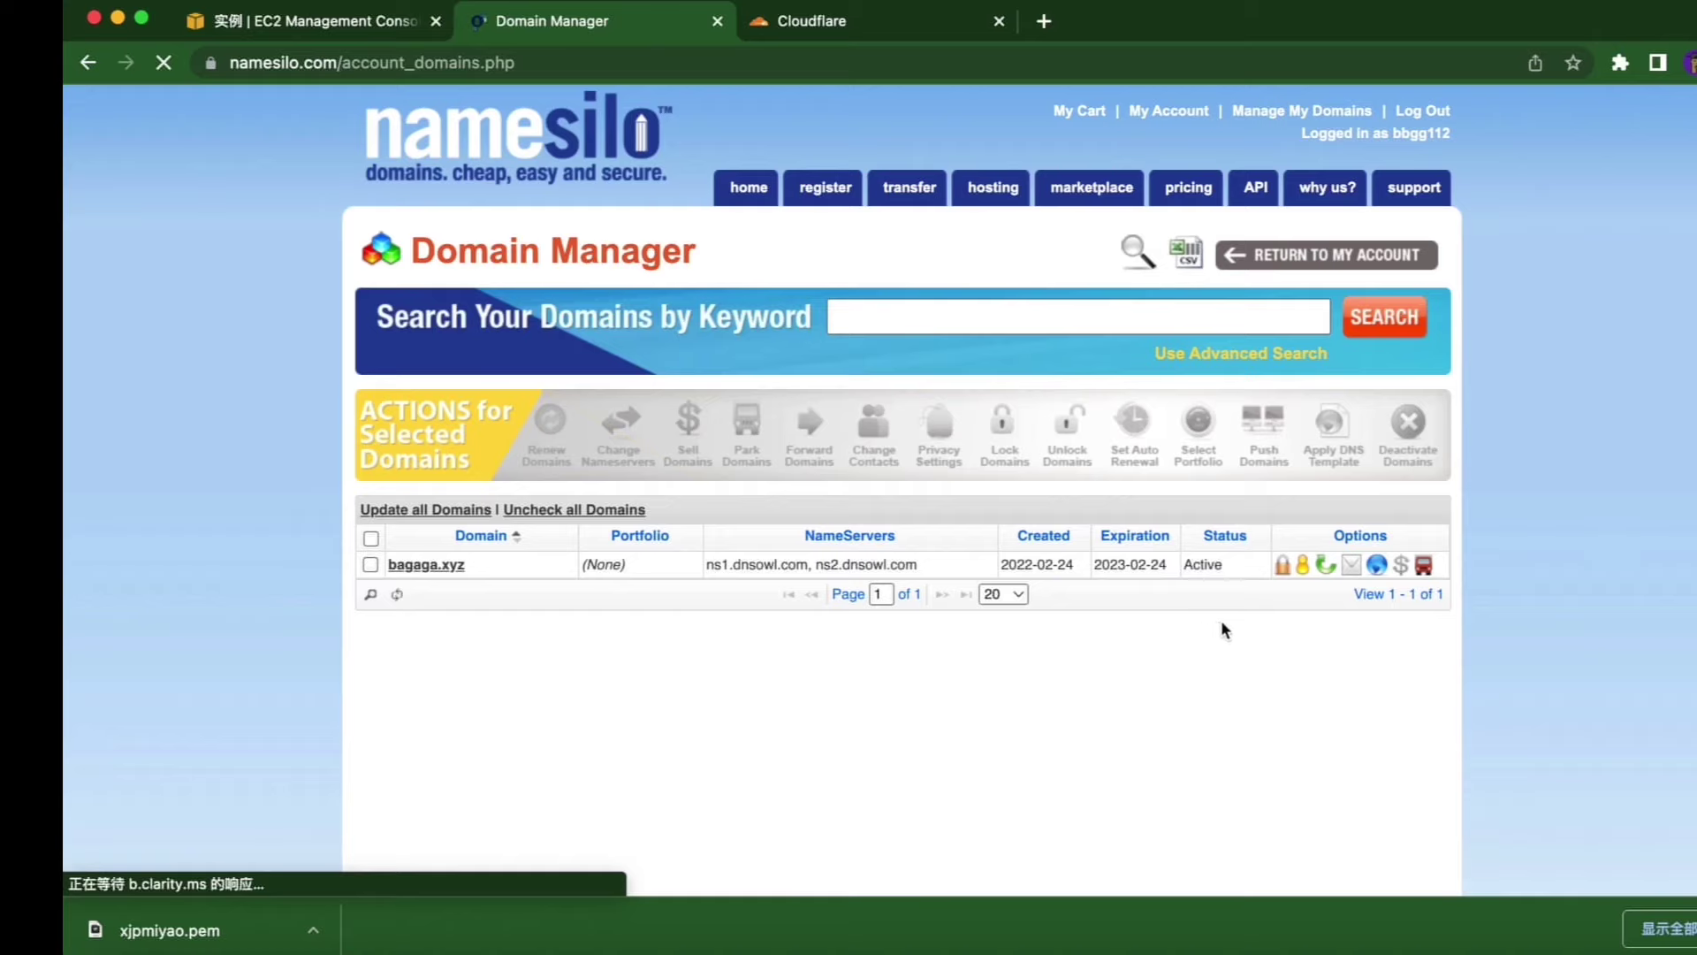
- In bagaga.xyz's DNS, delete the 107.161.23.204, 192.161.187.200 and 209.141.38.71 A records
click(1378, 566)
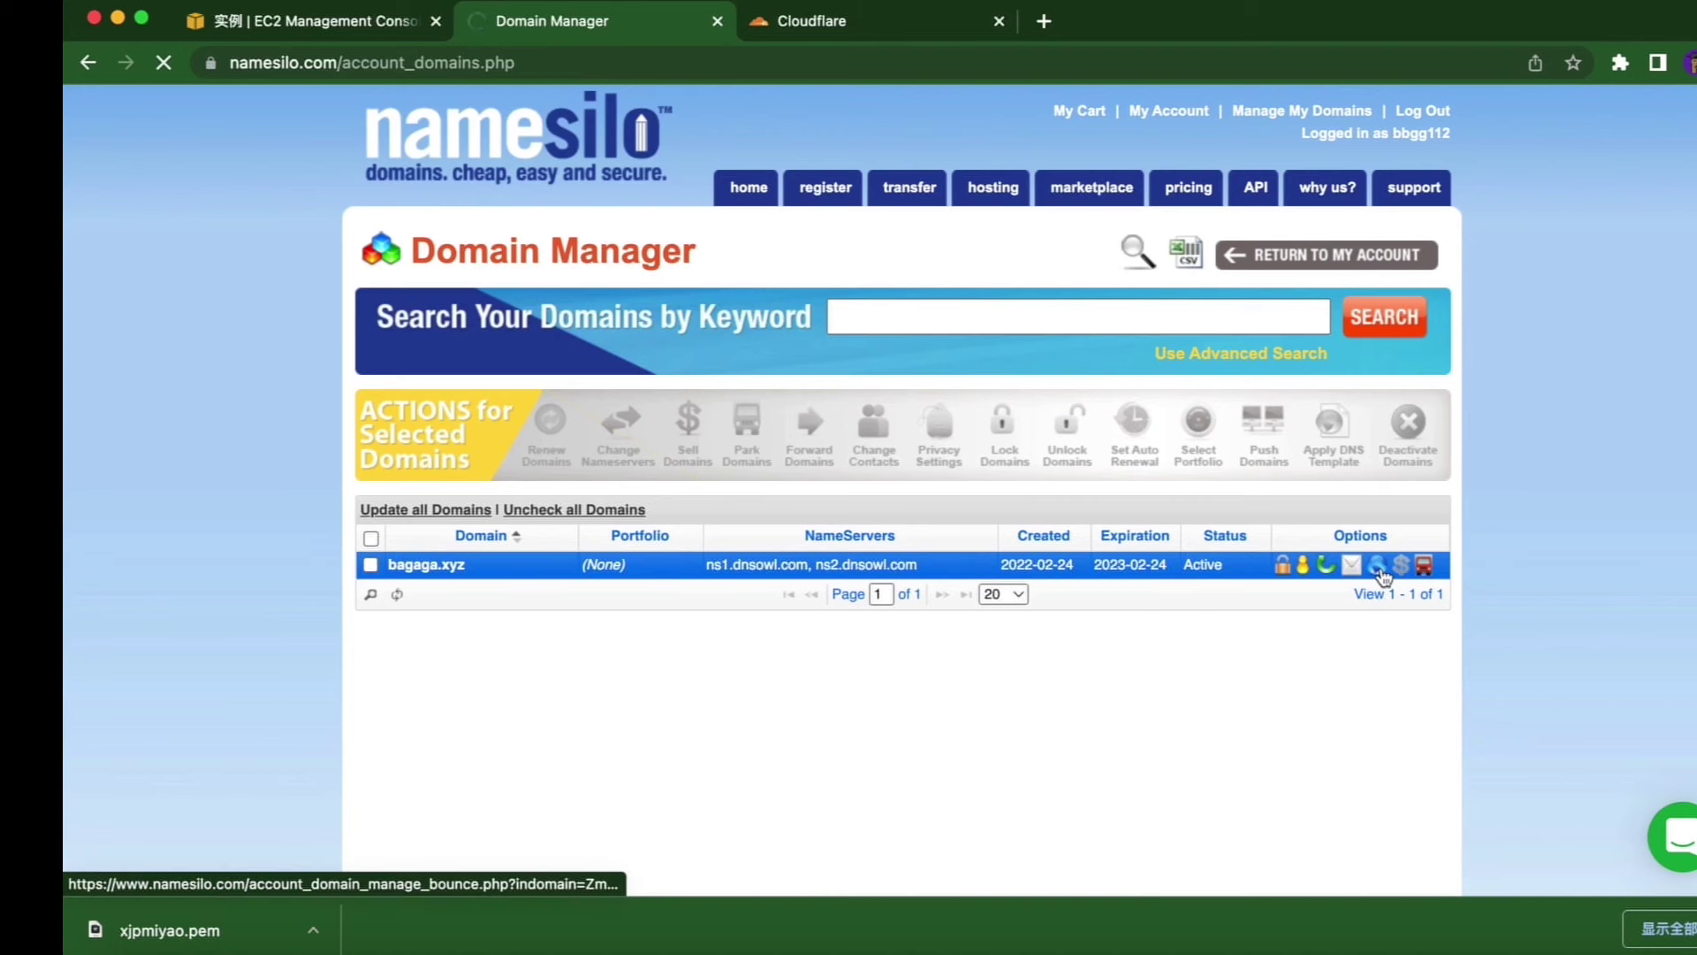
scroll(1280, 597, down, 4)
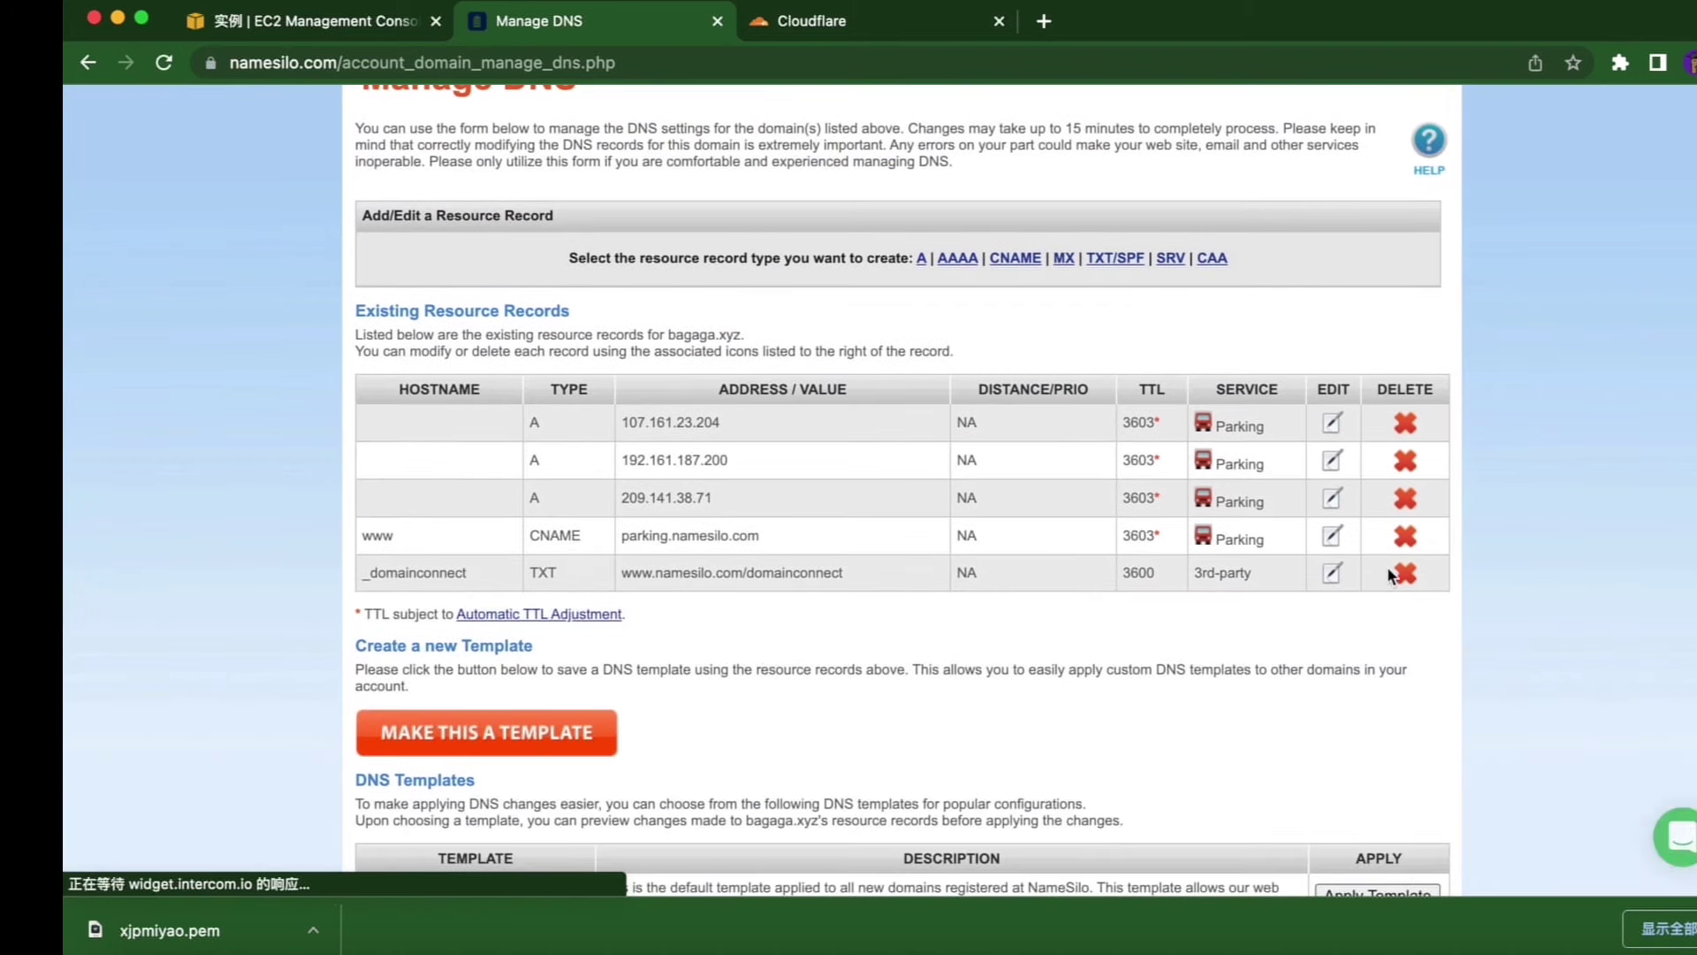
click(1406, 431)
click(1131, 216)
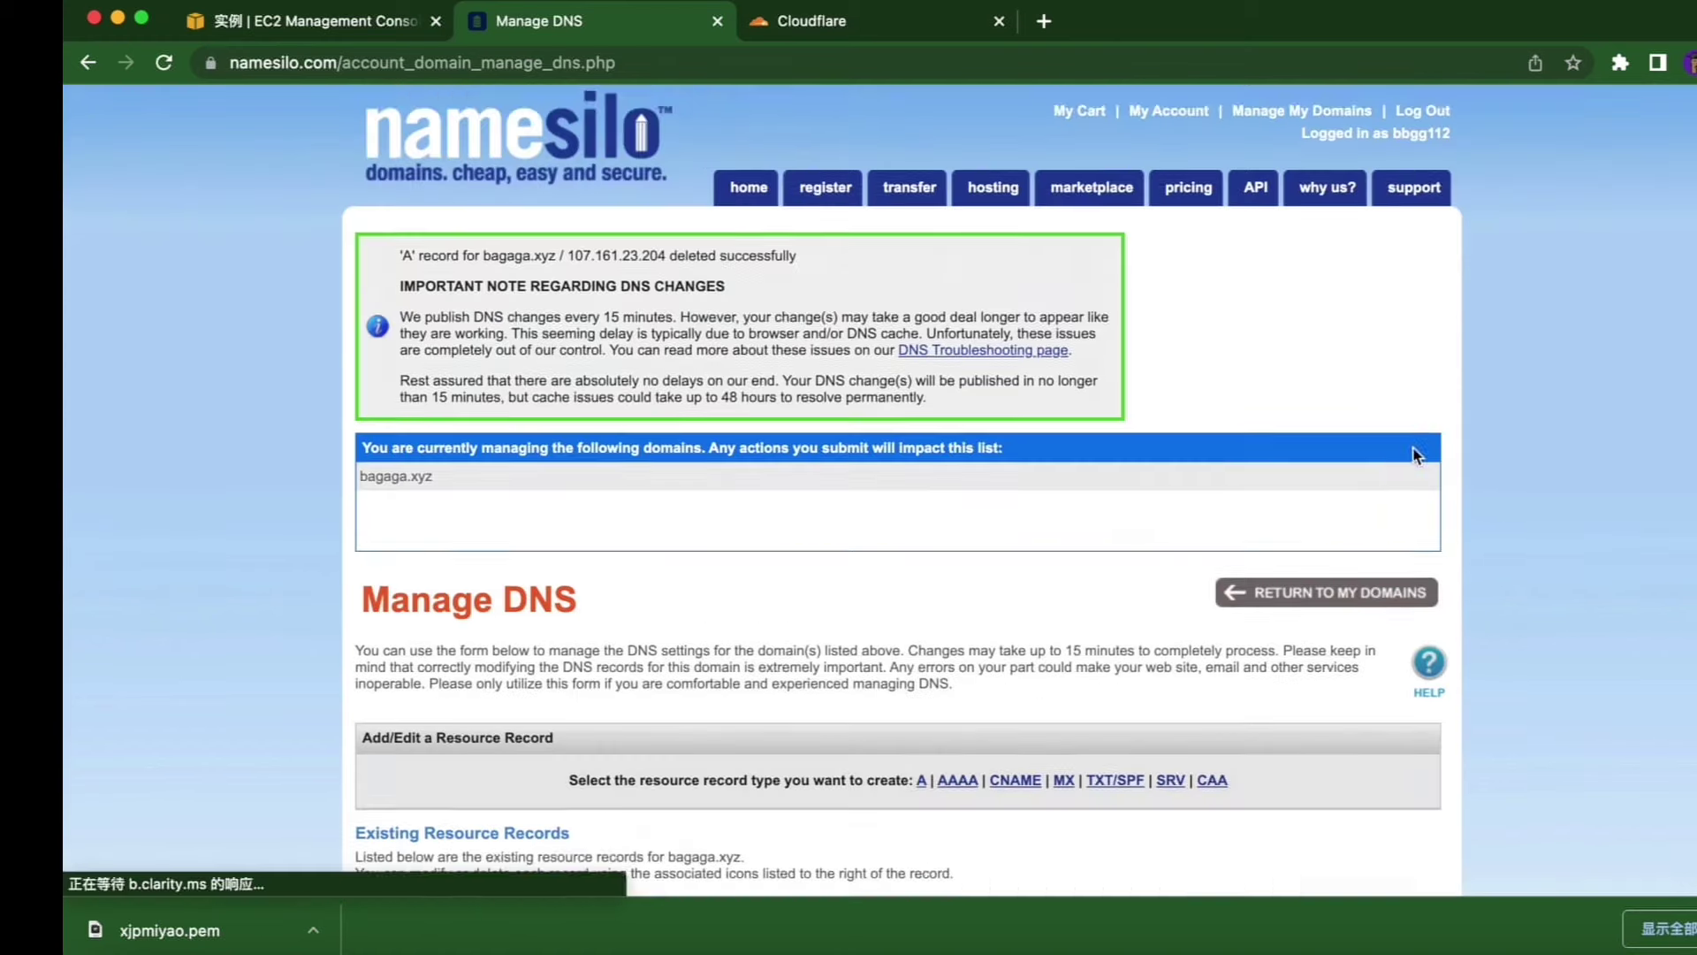
scroll(1396, 549, down, 5)
click(1405, 430)
click(1201, 215)
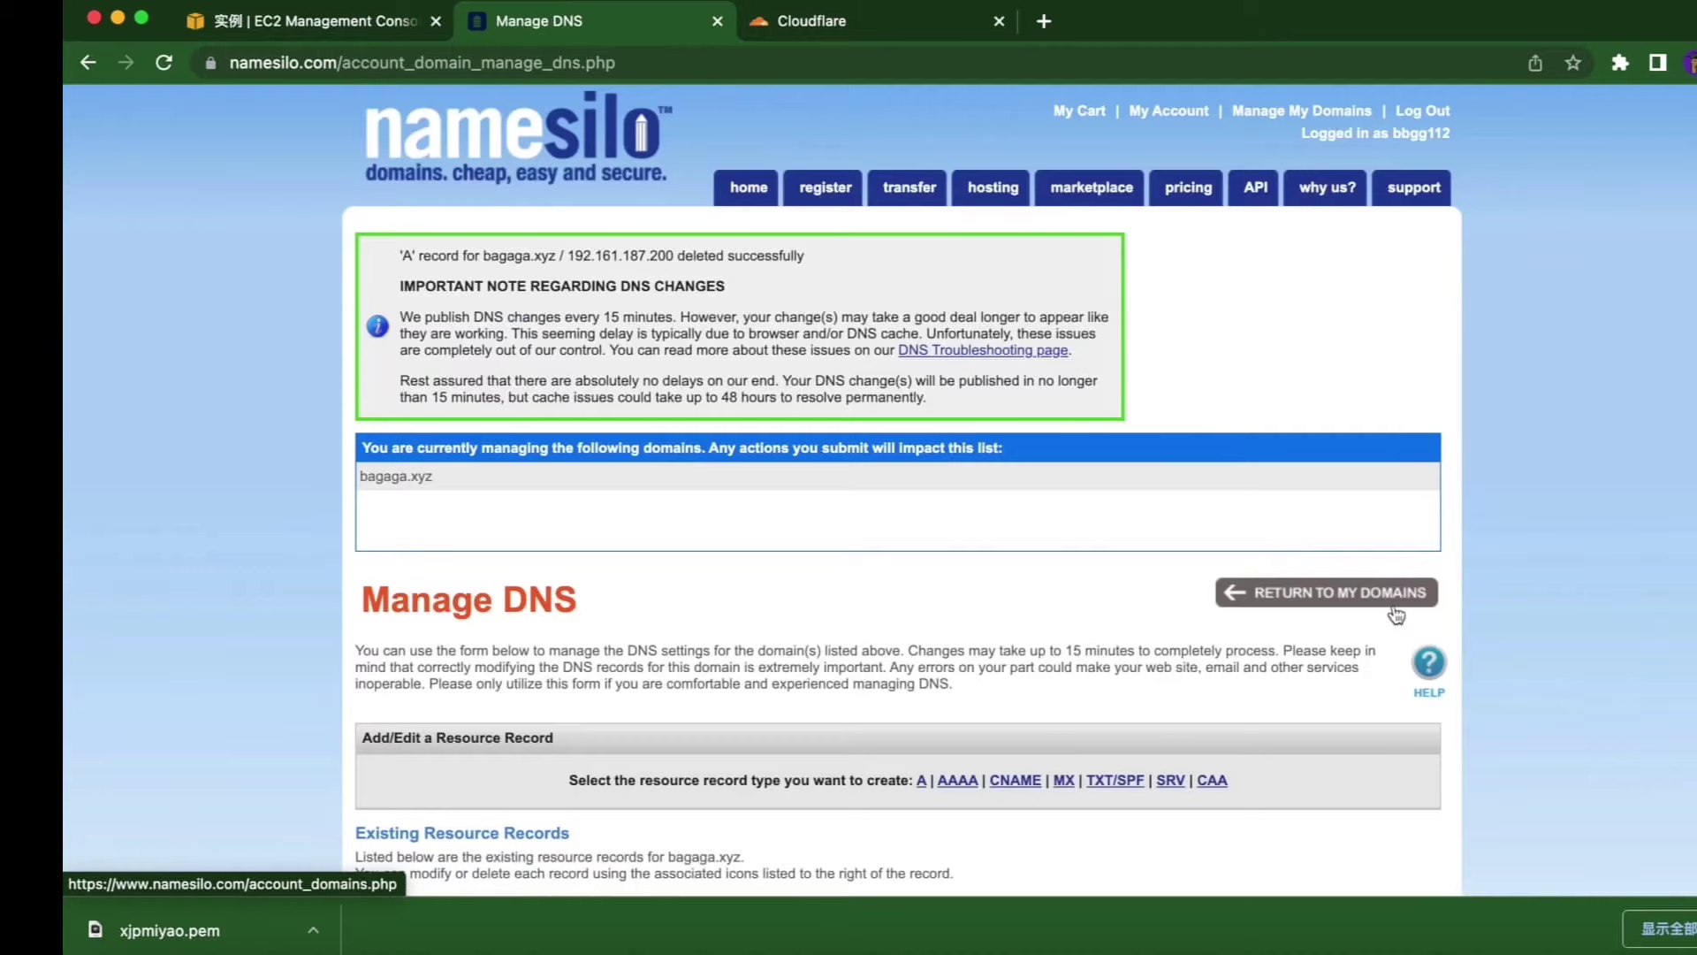
scroll(1413, 270, down, 5)
click(1407, 372)
click(1119, 219)
- Delete the www CNAME and the _domainconnect TXT records
click(1406, 478)
click(1118, 219)
scroll(1322, 483, down, 5)
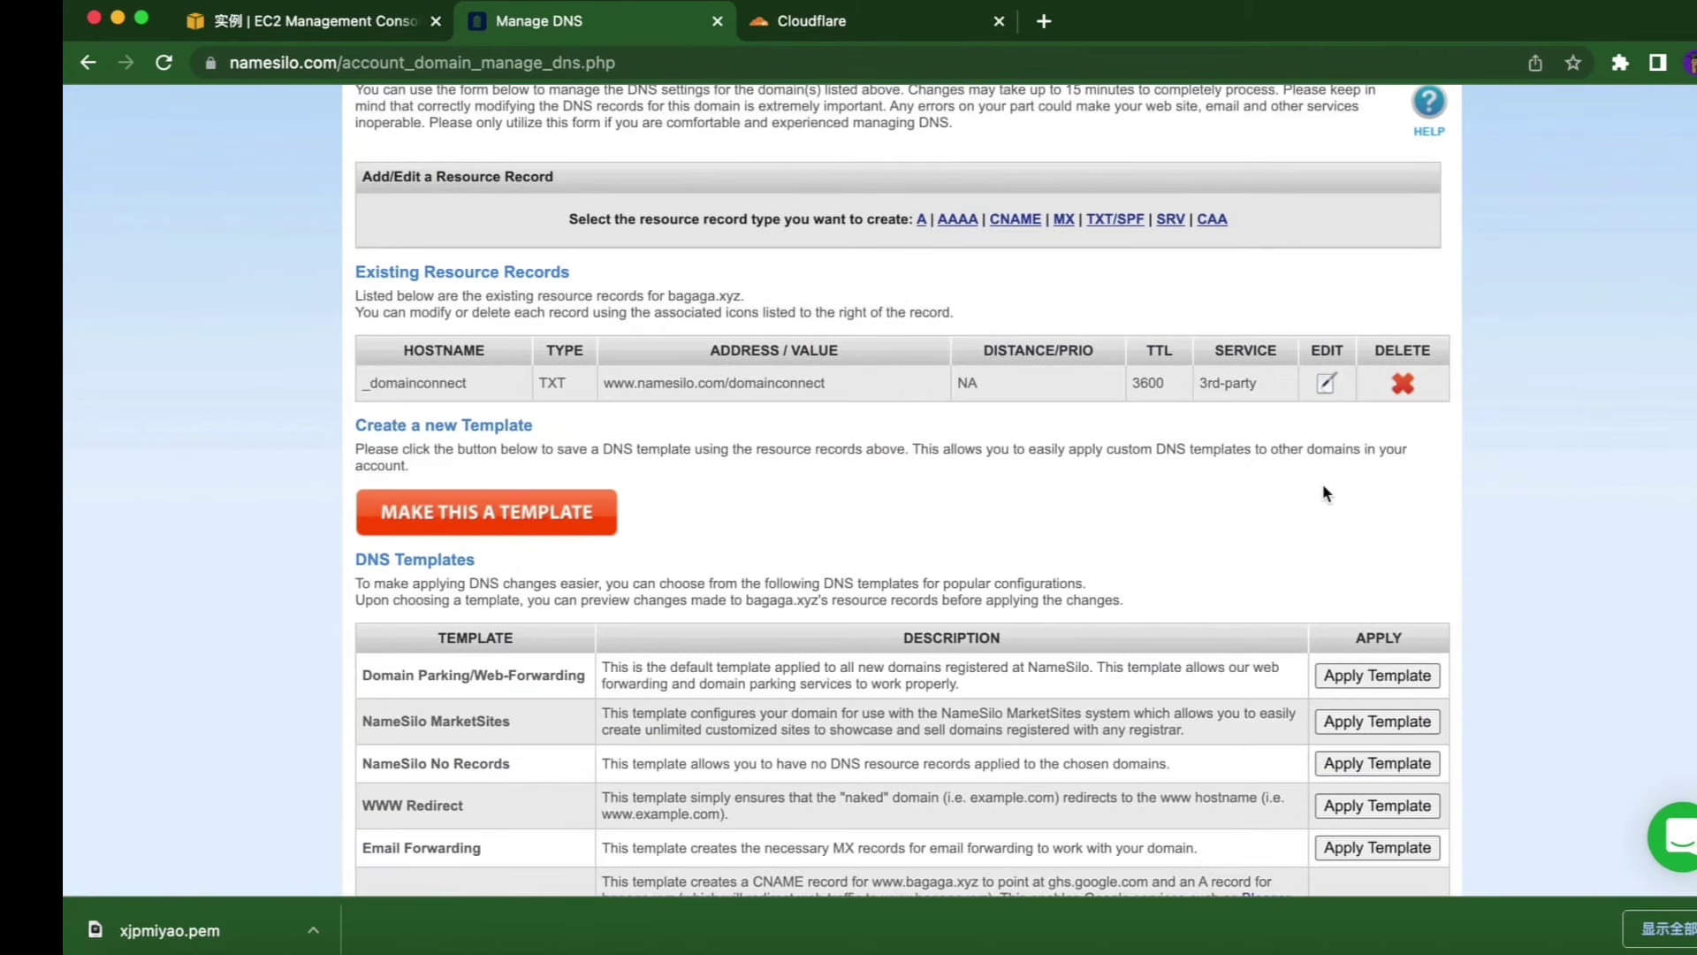
click(1403, 386)
click(1117, 221)
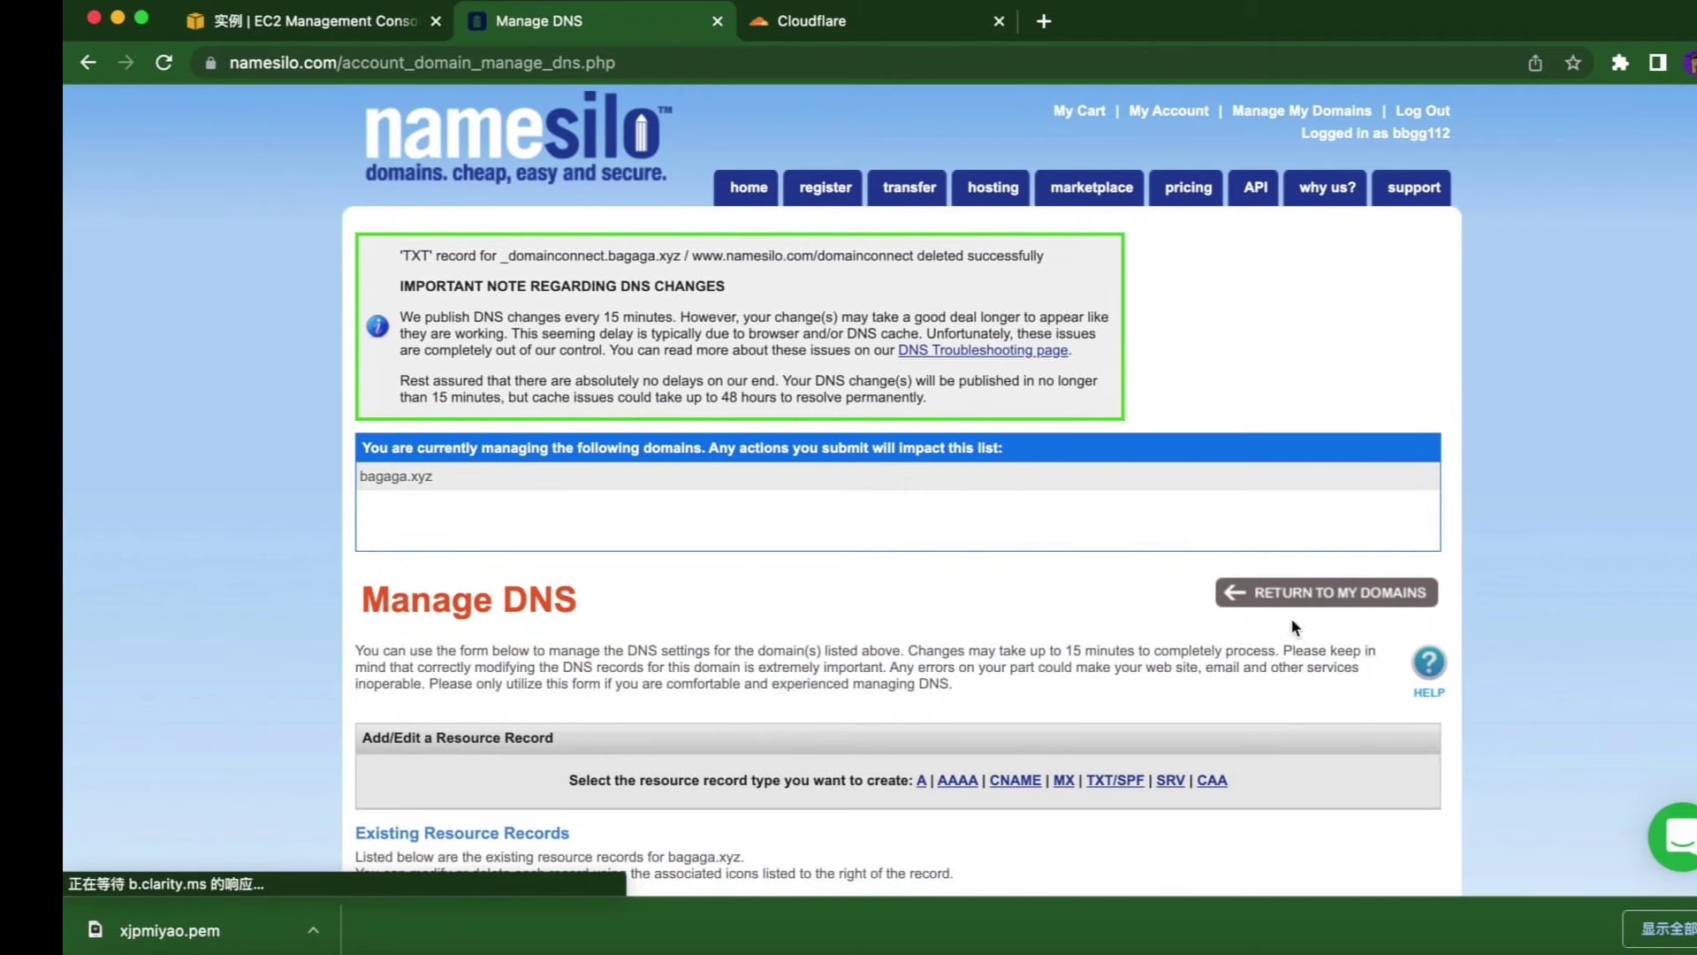
- Open bagaga.xyz's NameServer Manager, select the ns1/ns2.dnsowl.com values, then go to Cloudflare login
click(1241, 596)
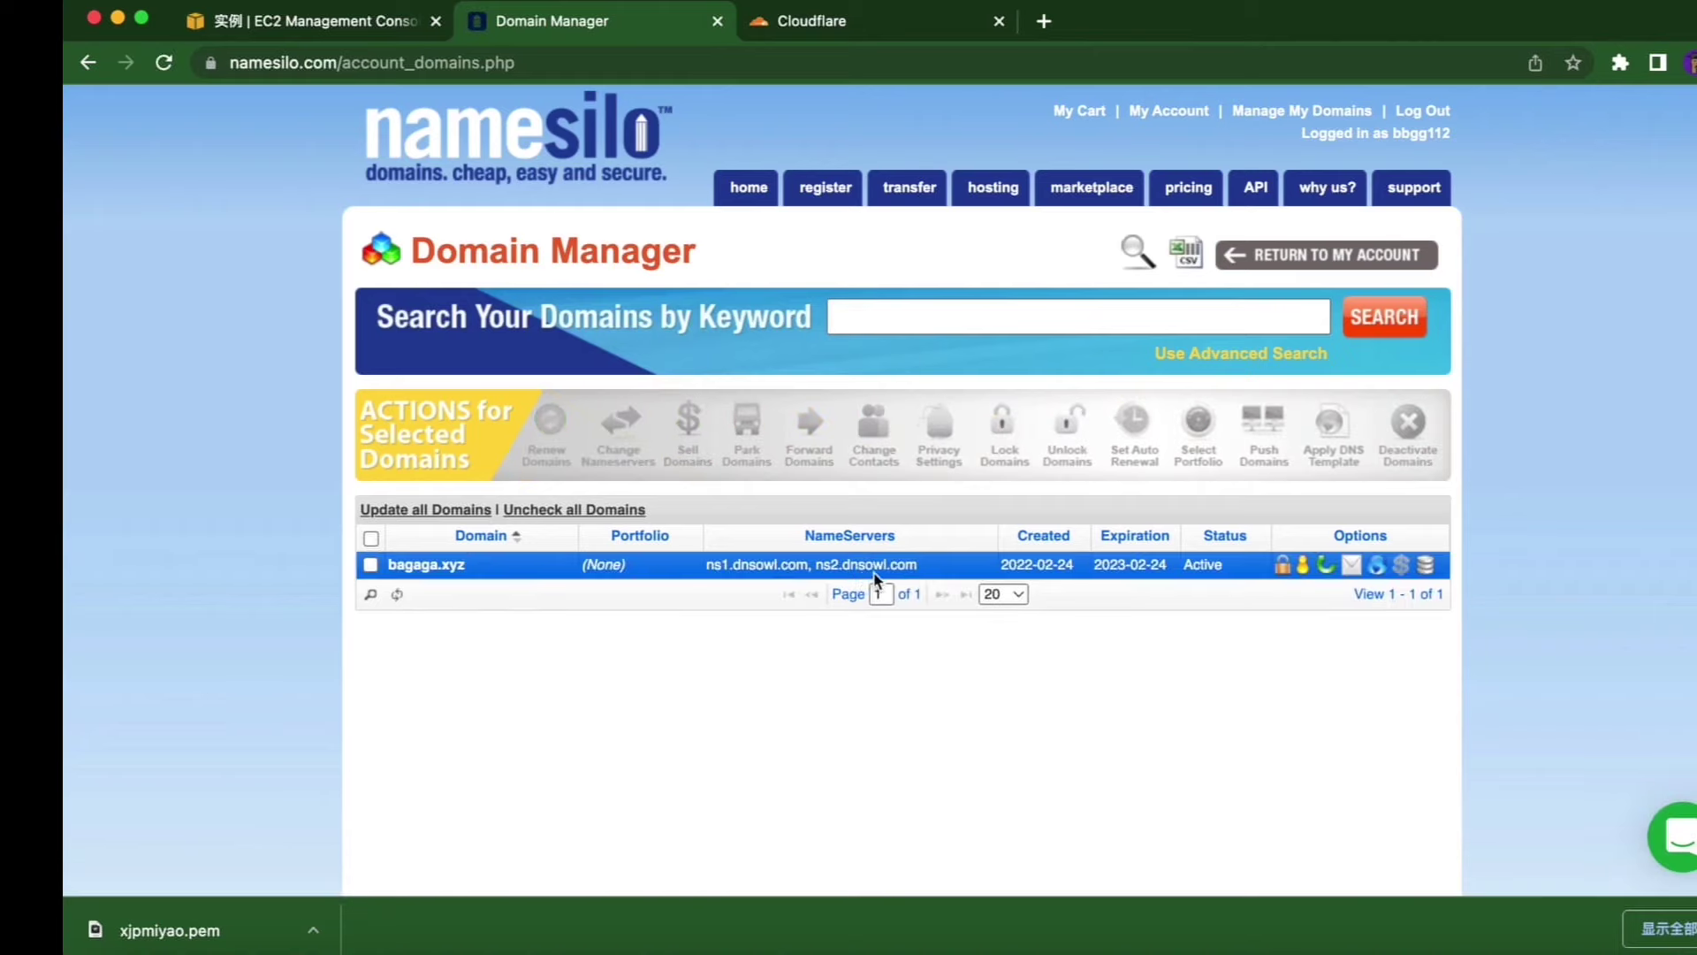
click(1425, 565)
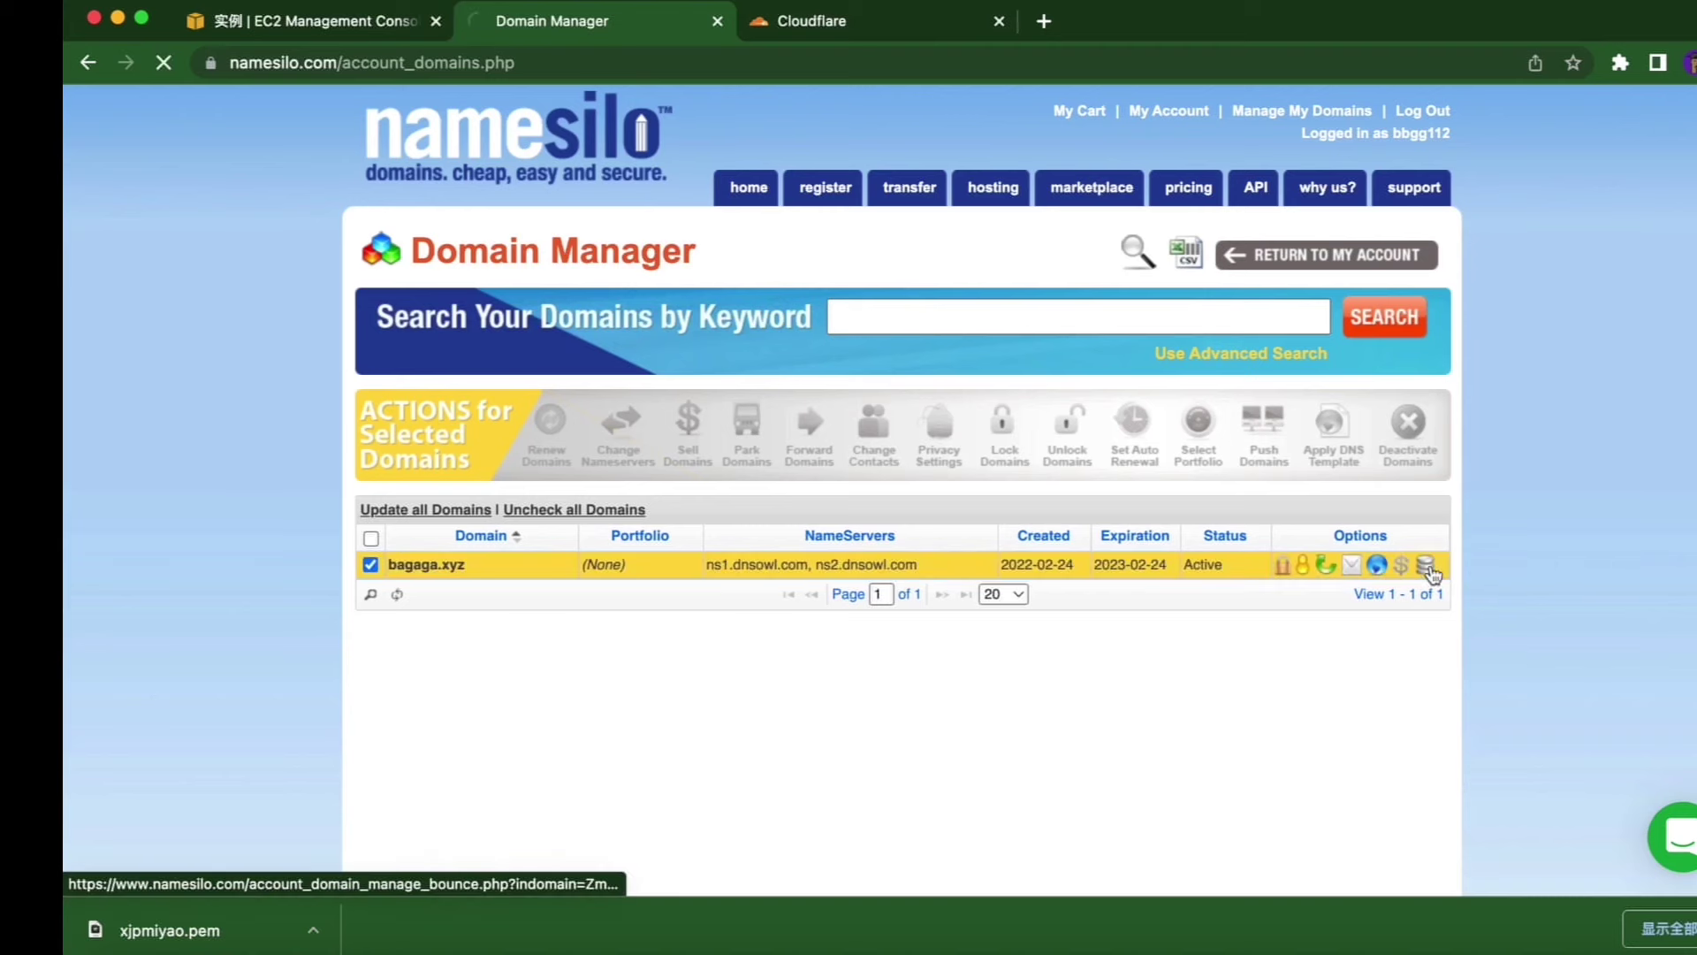
scroll(804, 622, down, 3)
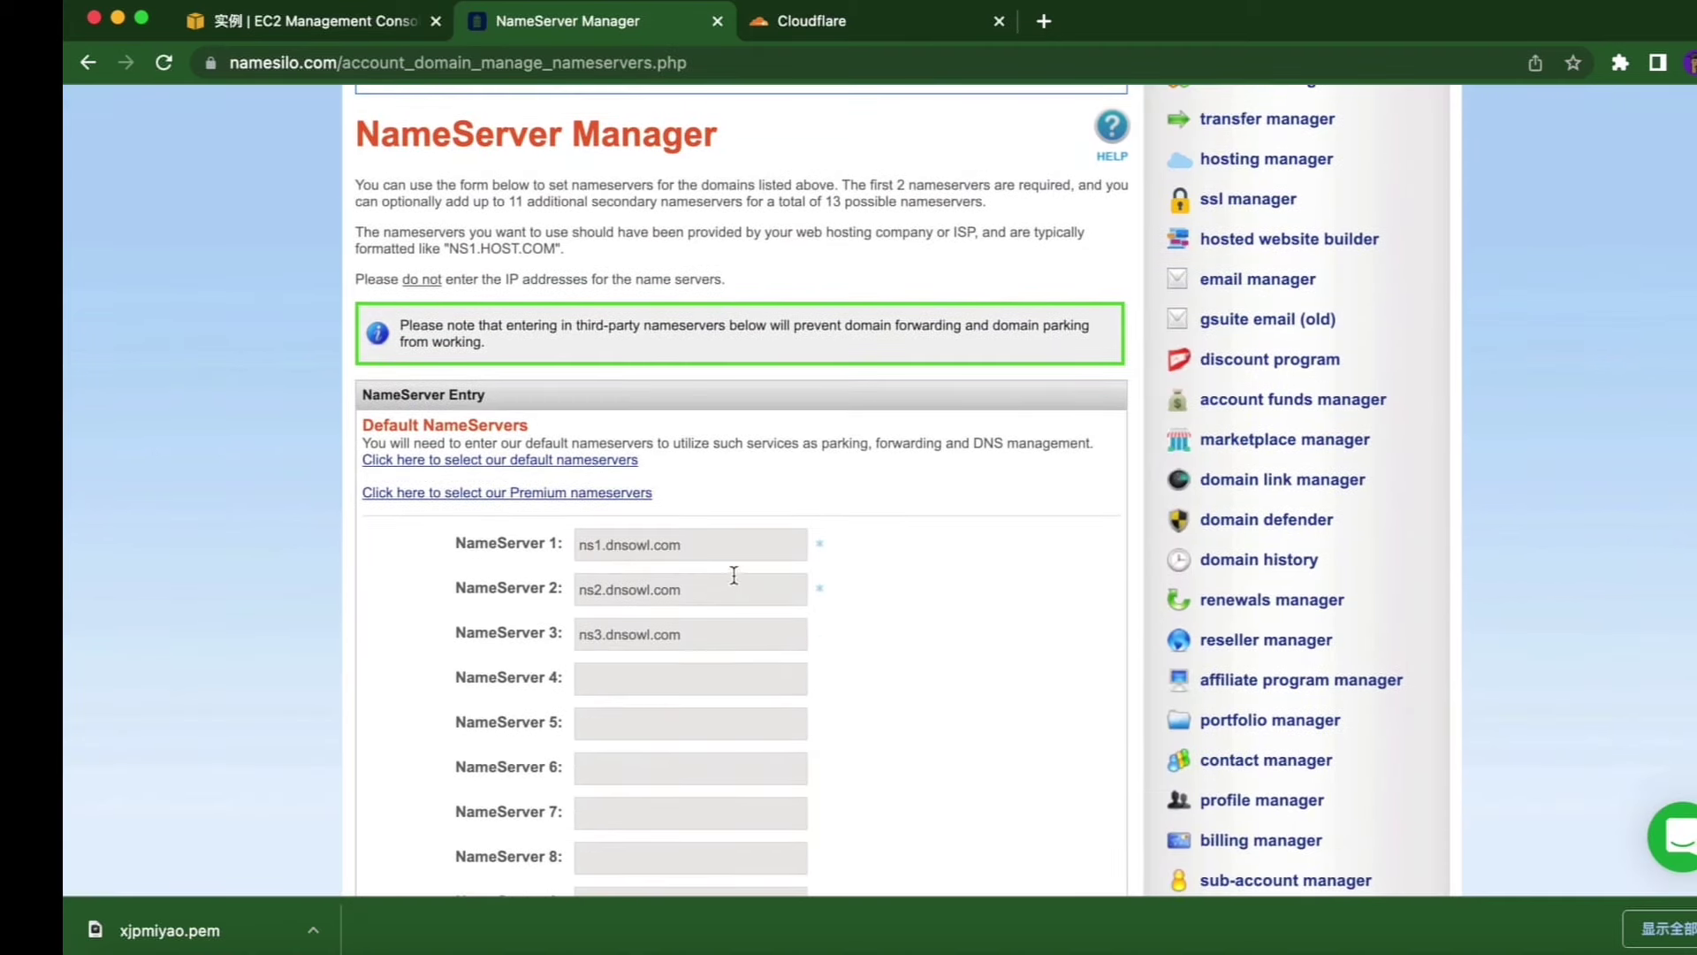
click(708, 548)
drag(749, 547, 573, 549)
click(709, 587)
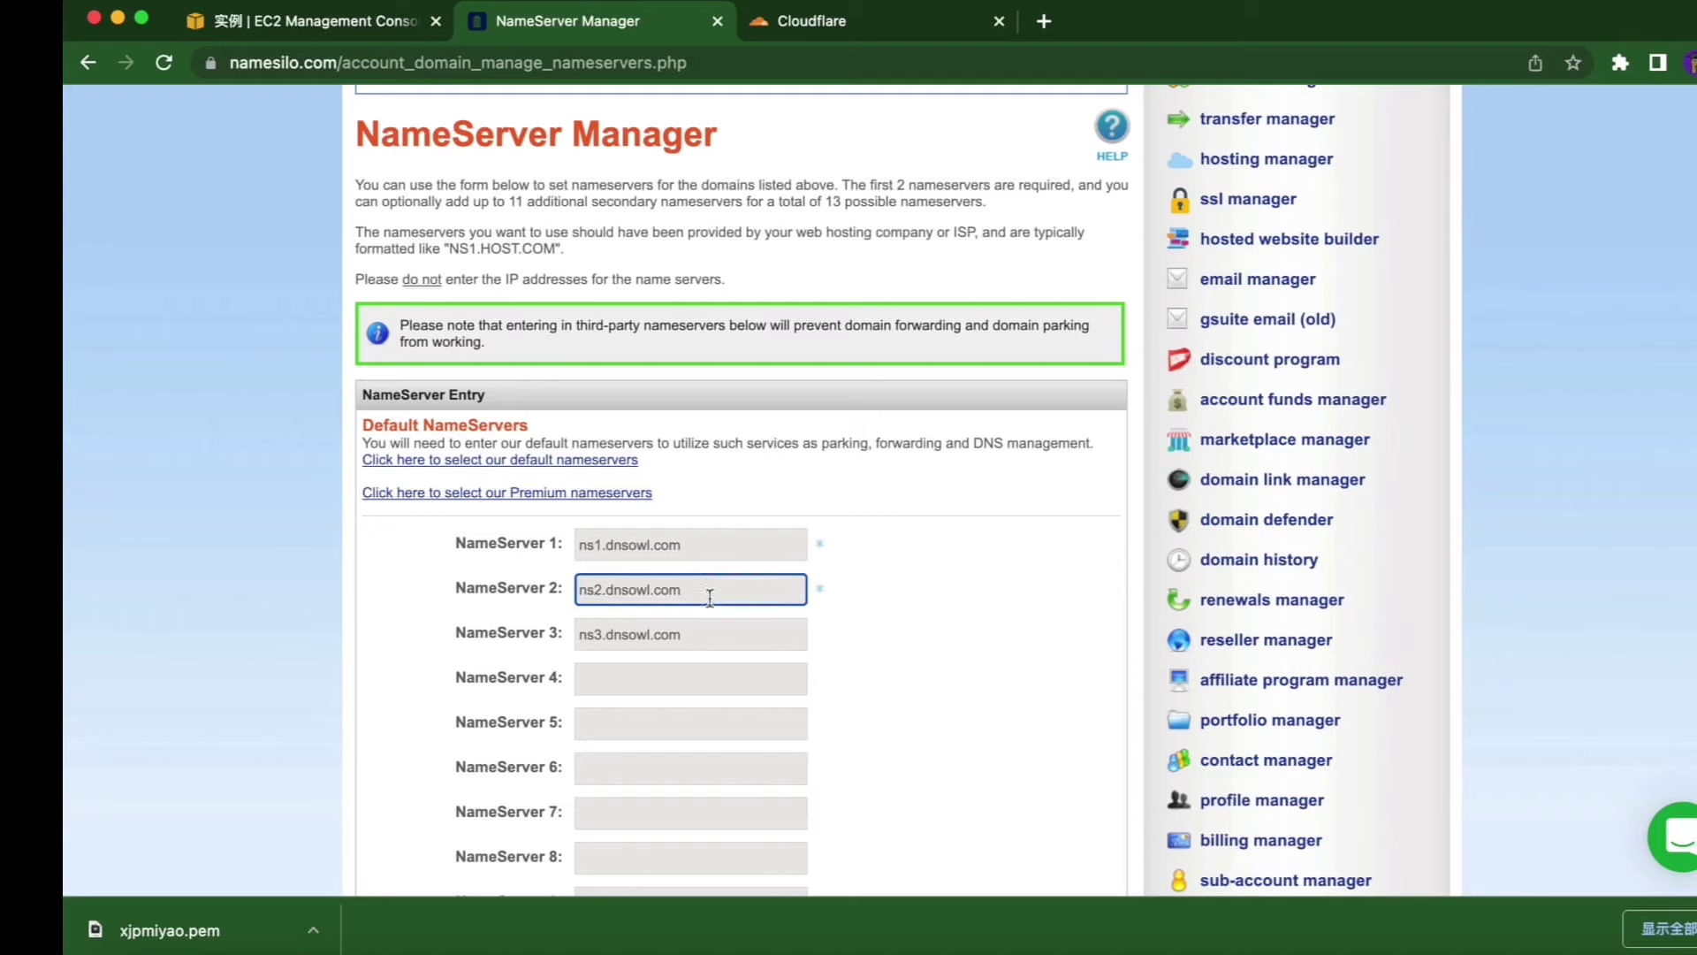
drag(709, 599, 576, 590)
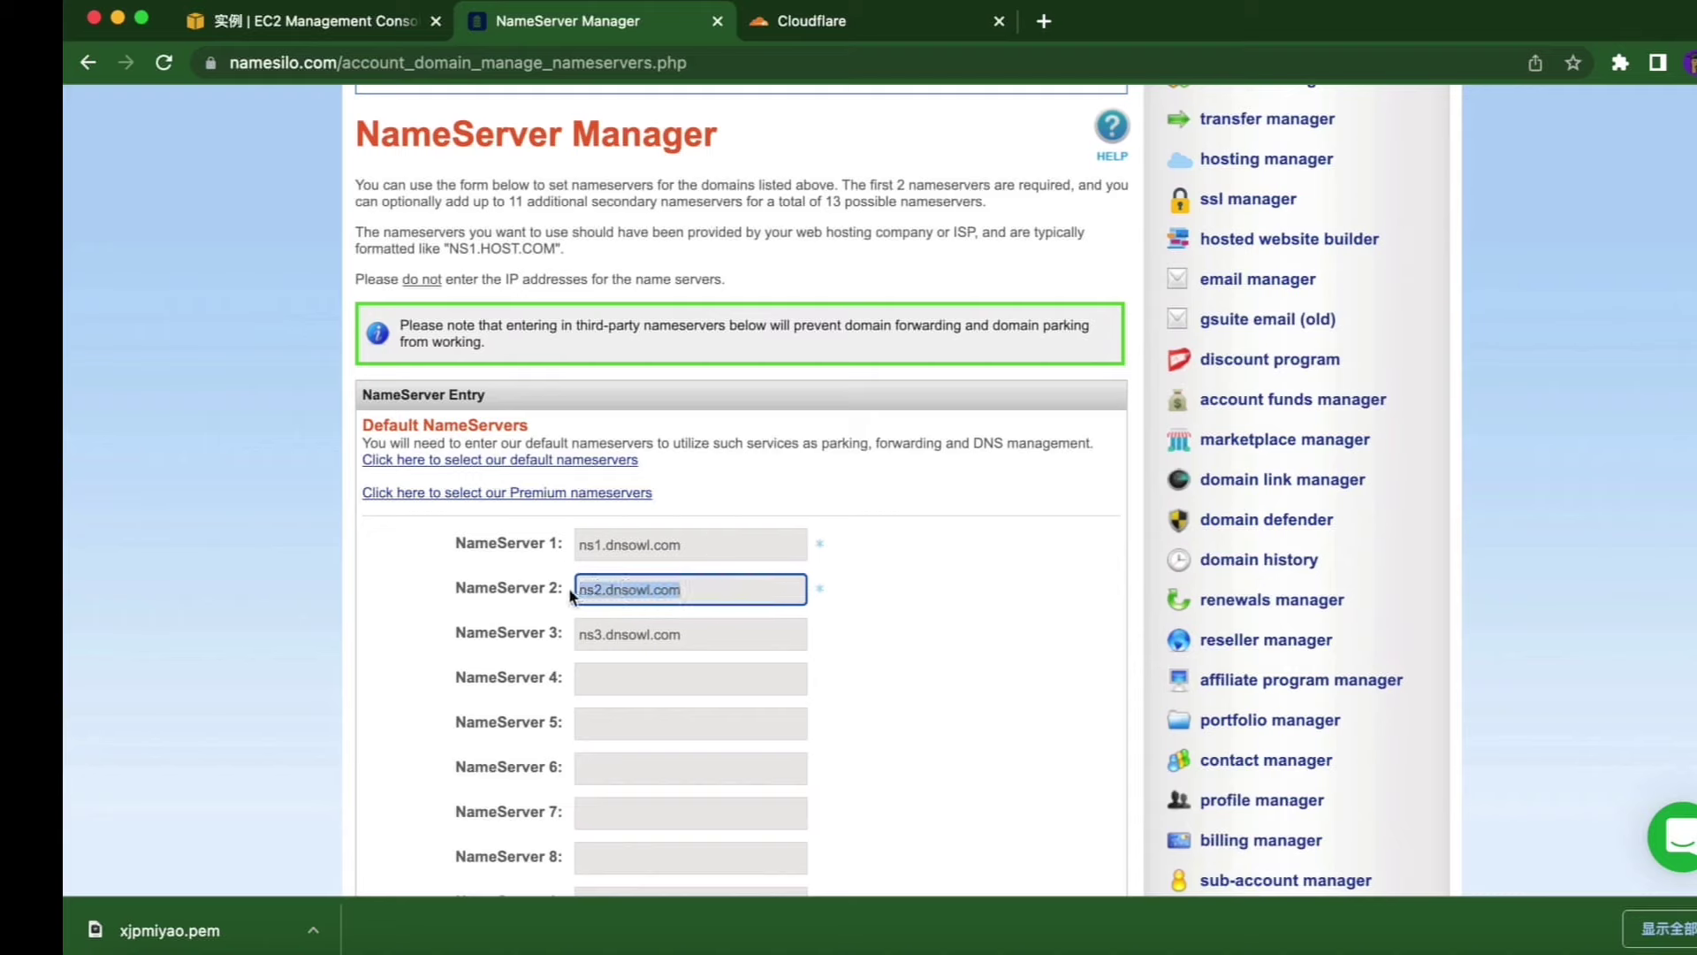
click(706, 541)
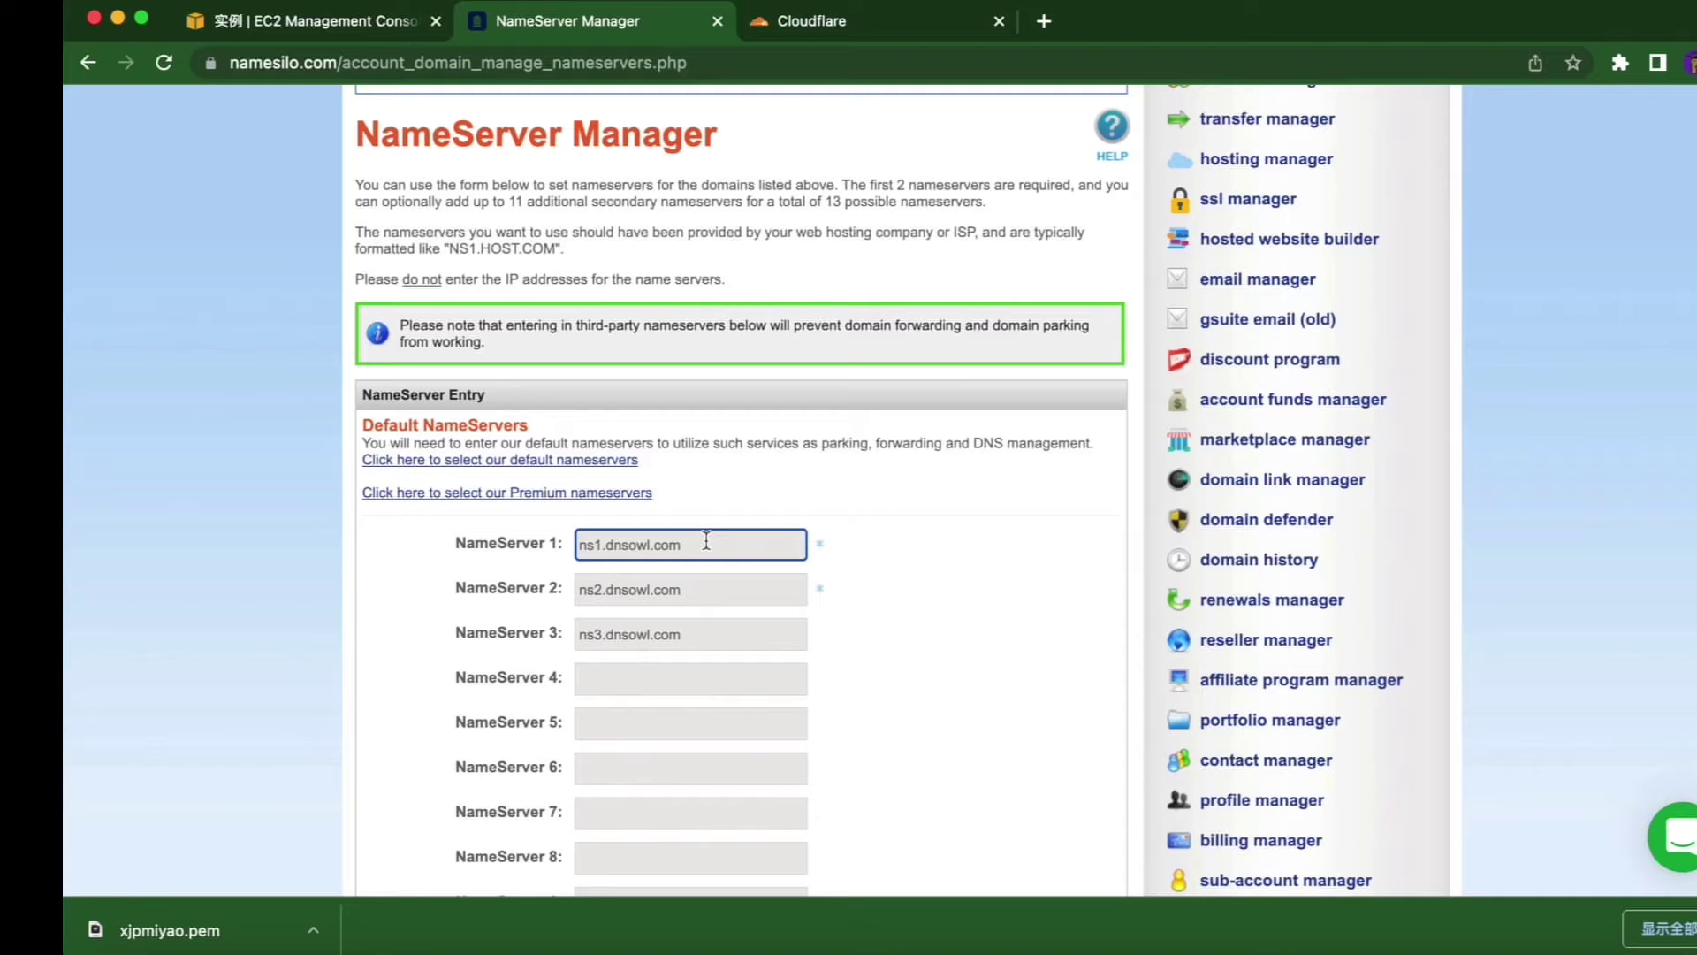
click(795, 22)
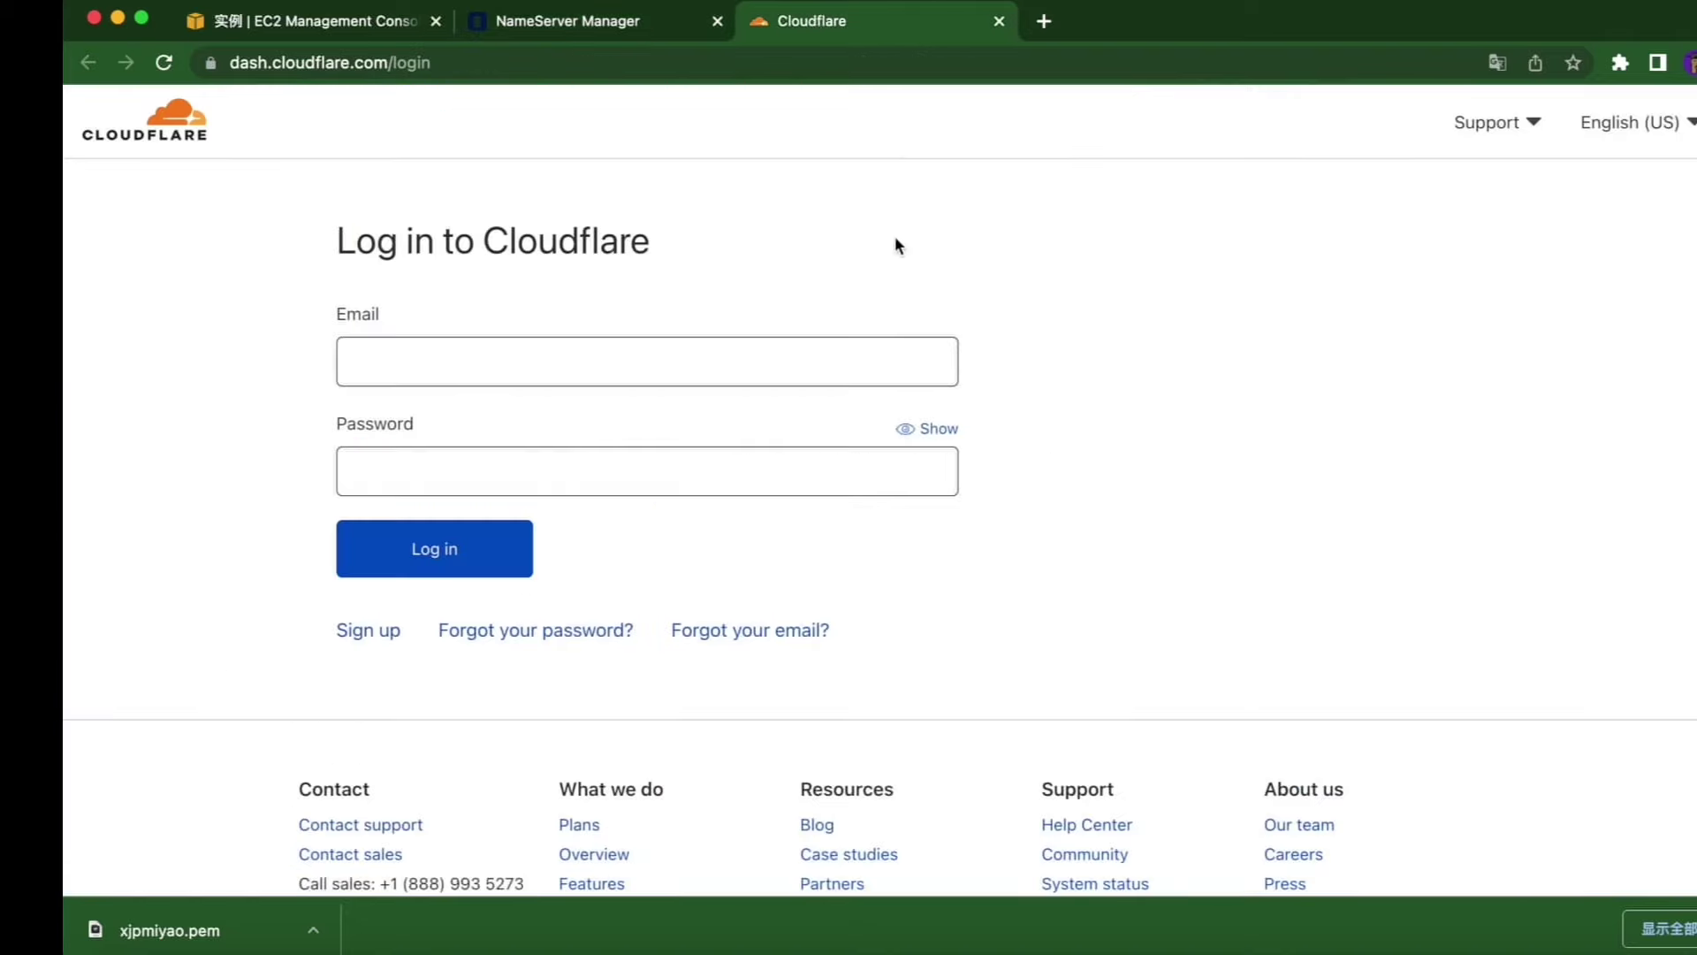
- Switch Cloudflare to 简体中文 and sign up with the saved e-mail and a password
click(1690, 130)
click(1568, 324)
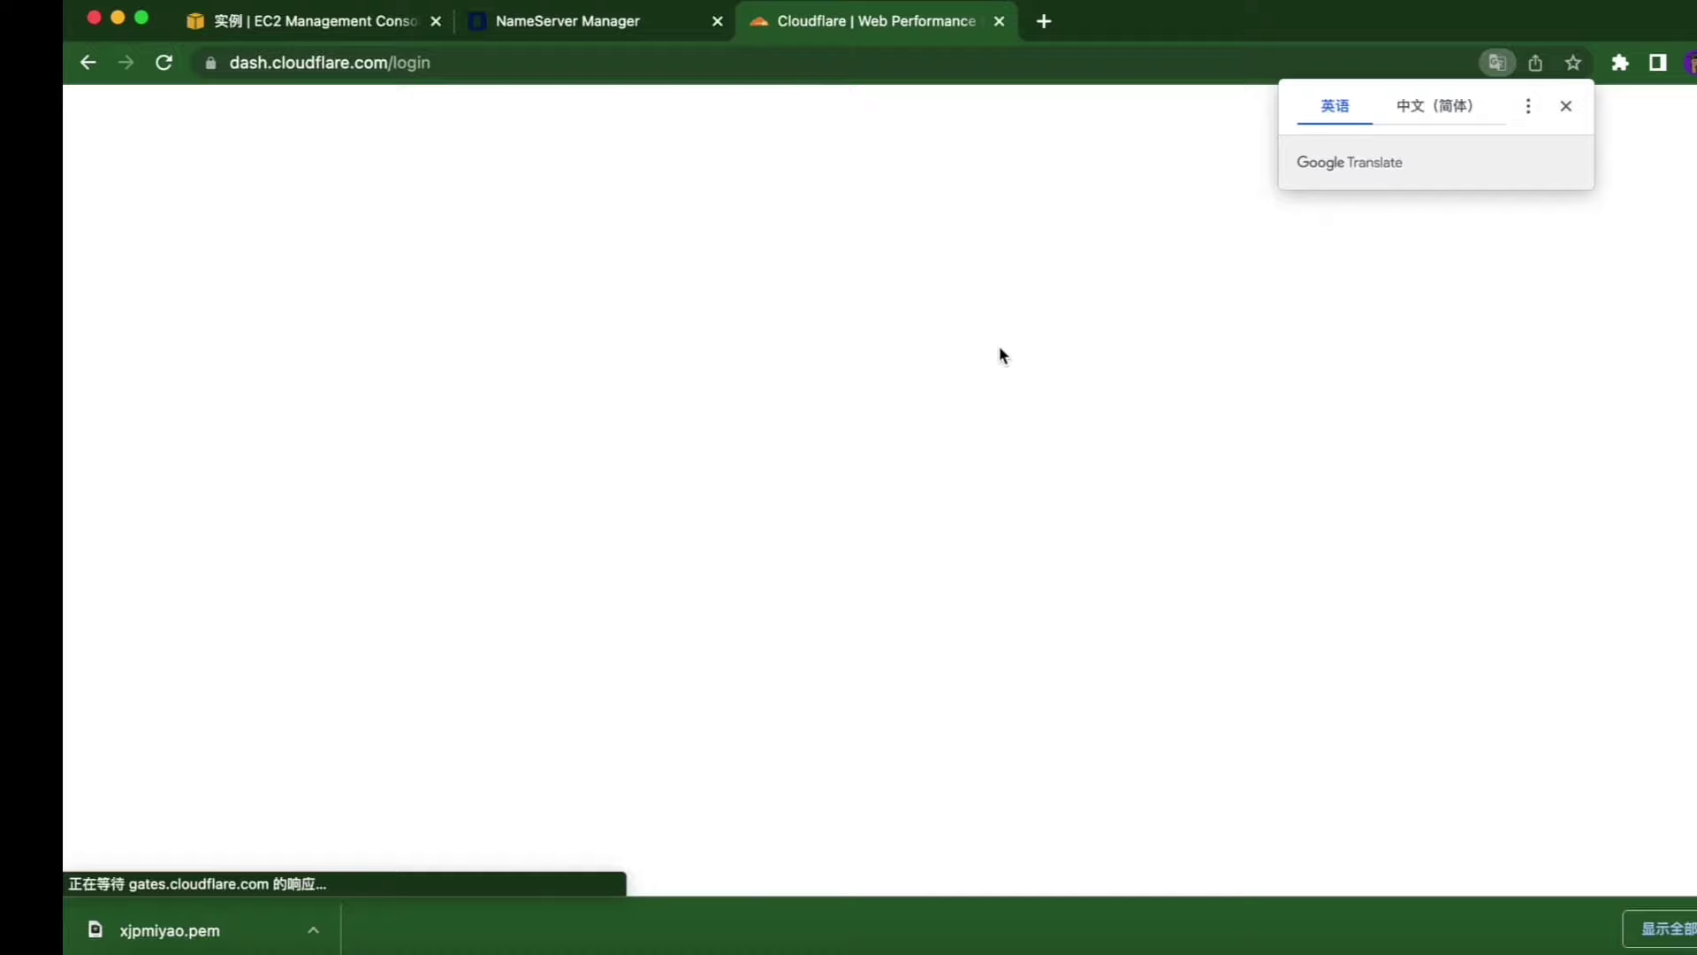
click(353, 636)
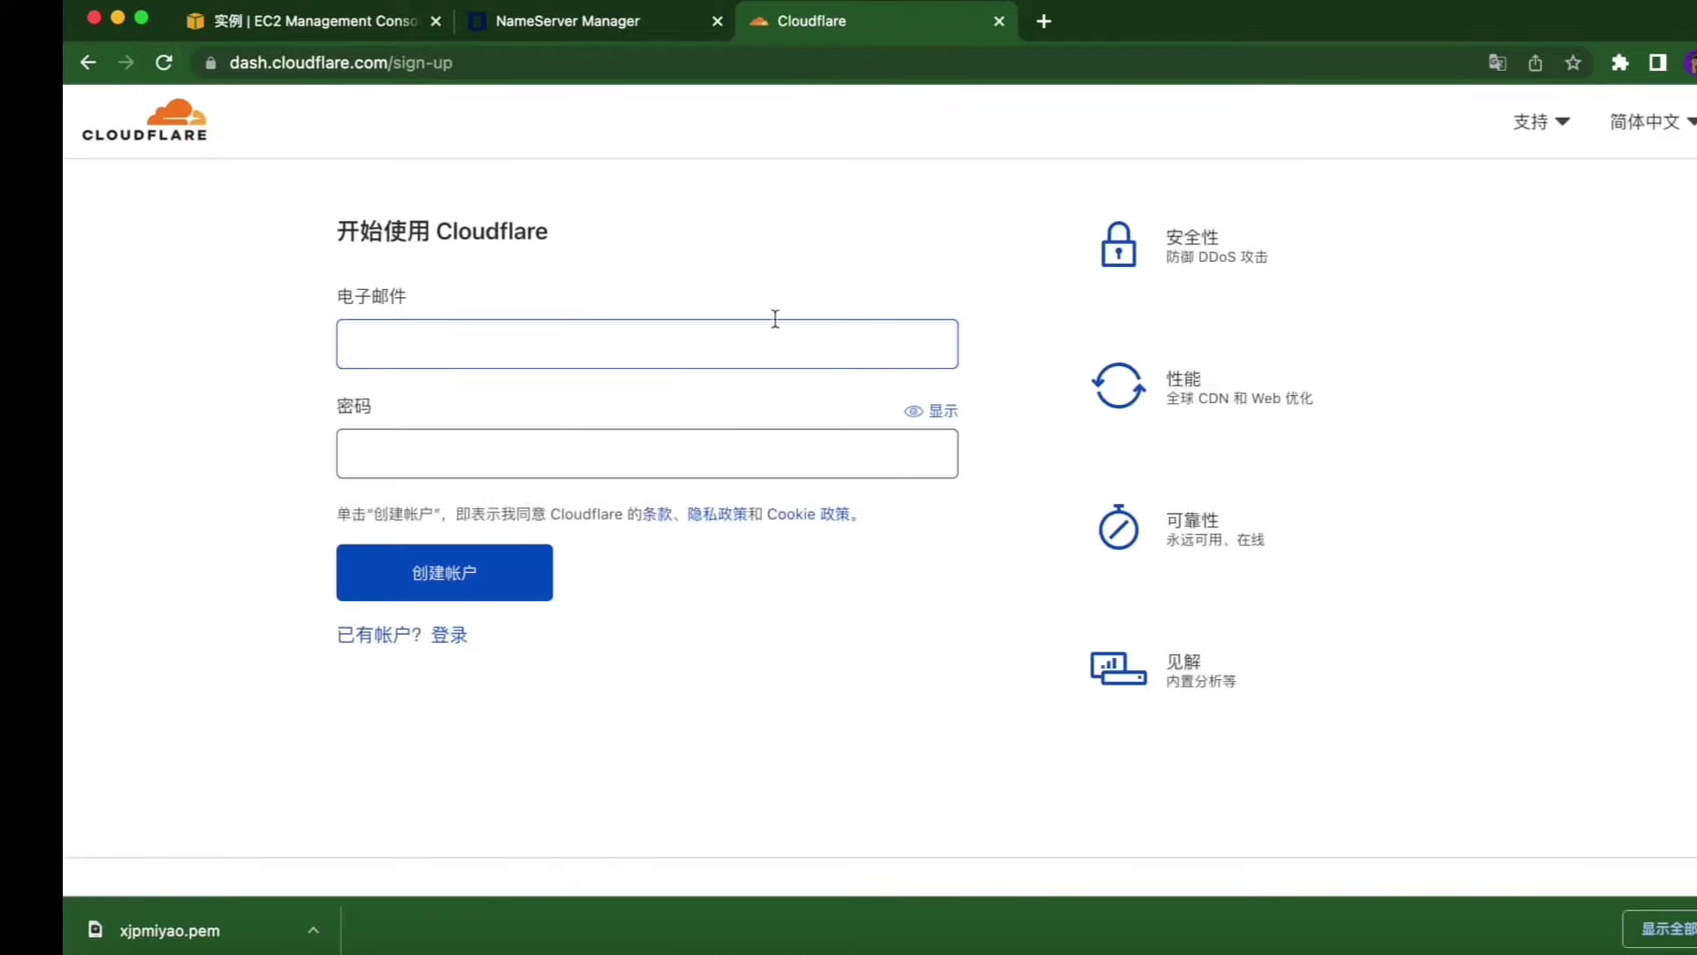
click(530, 350)
click(509, 382)
click(466, 447)
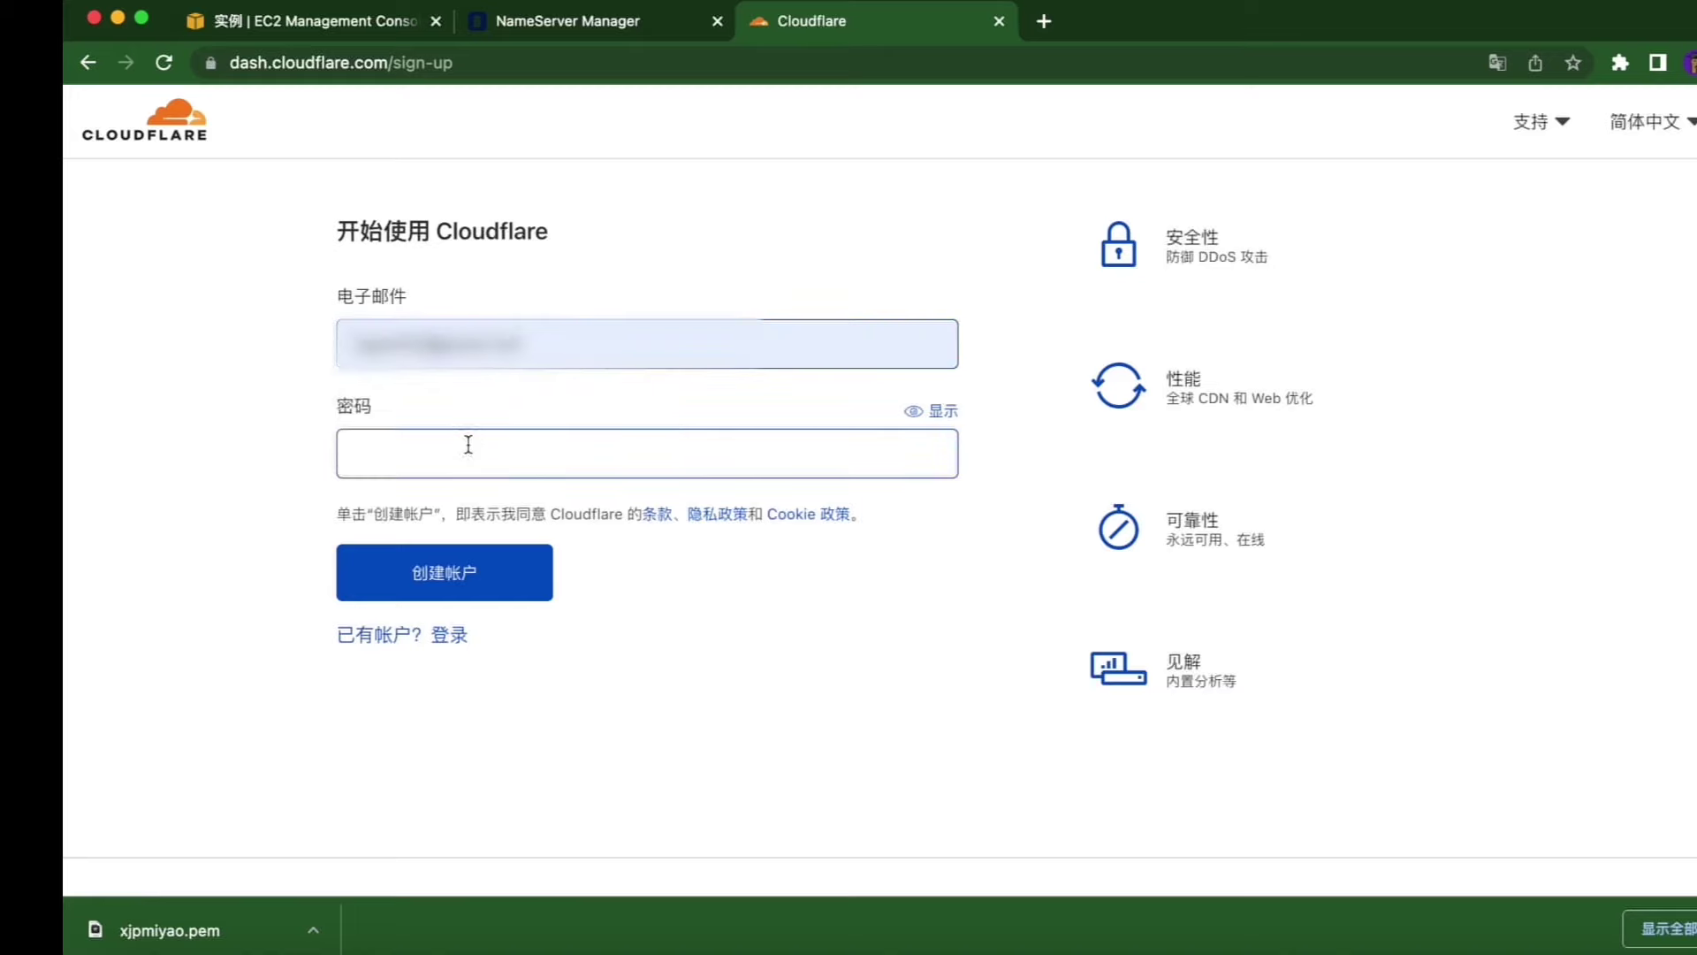
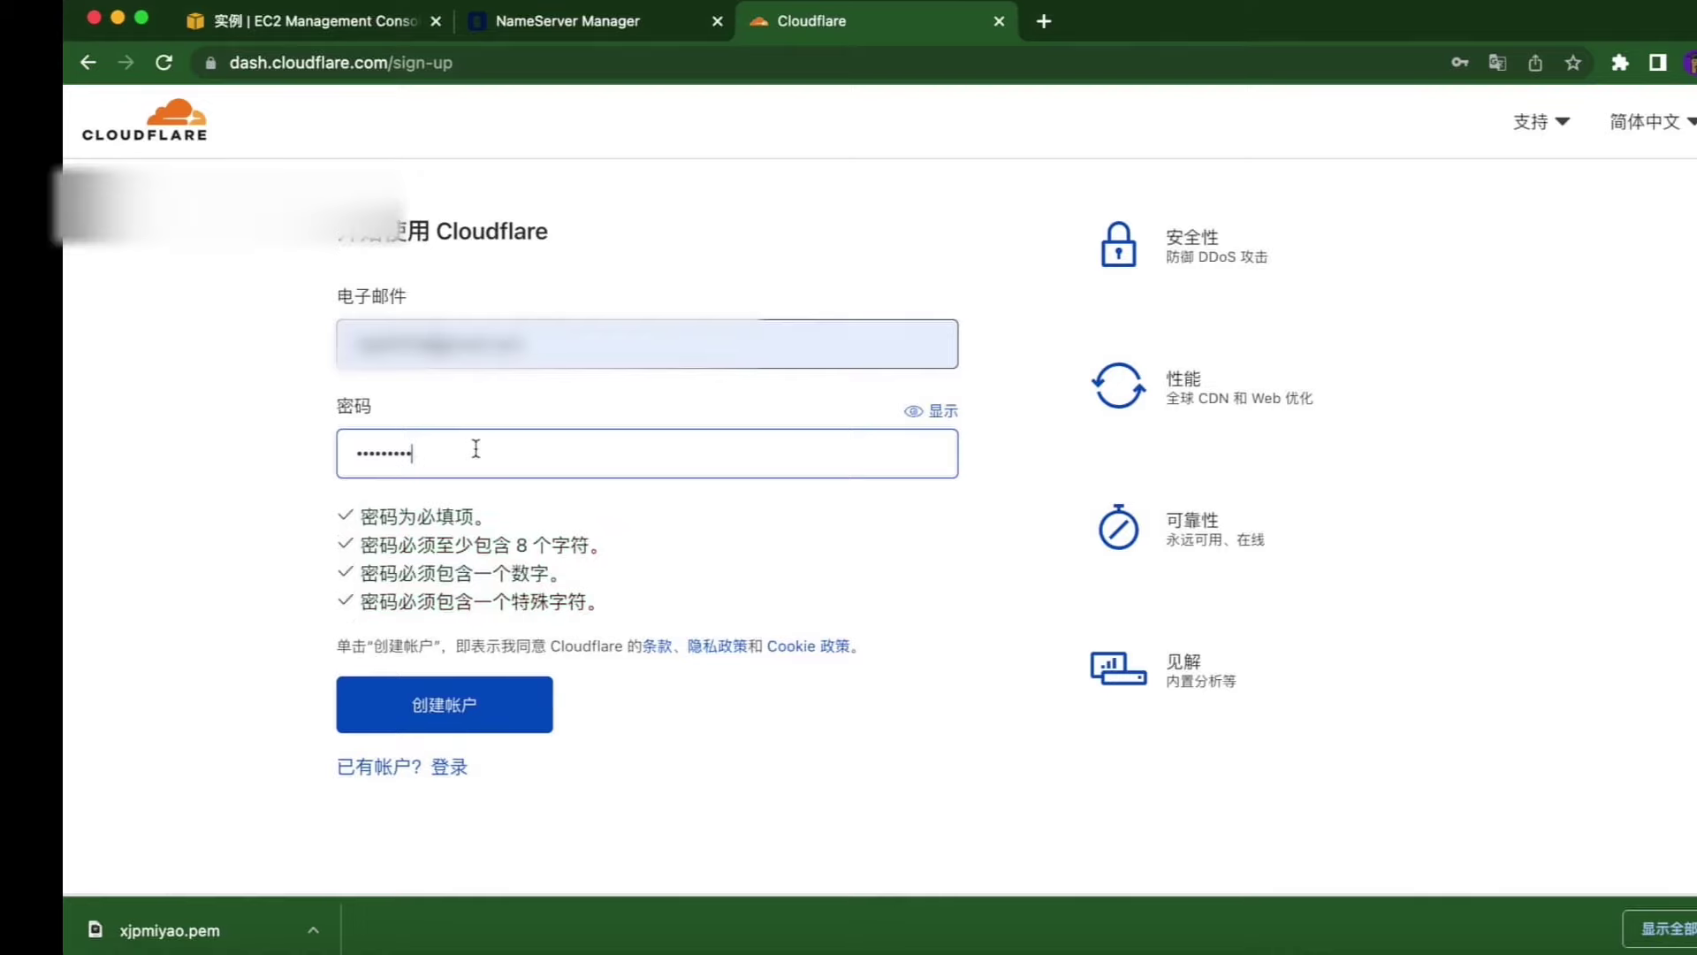
key(Return)
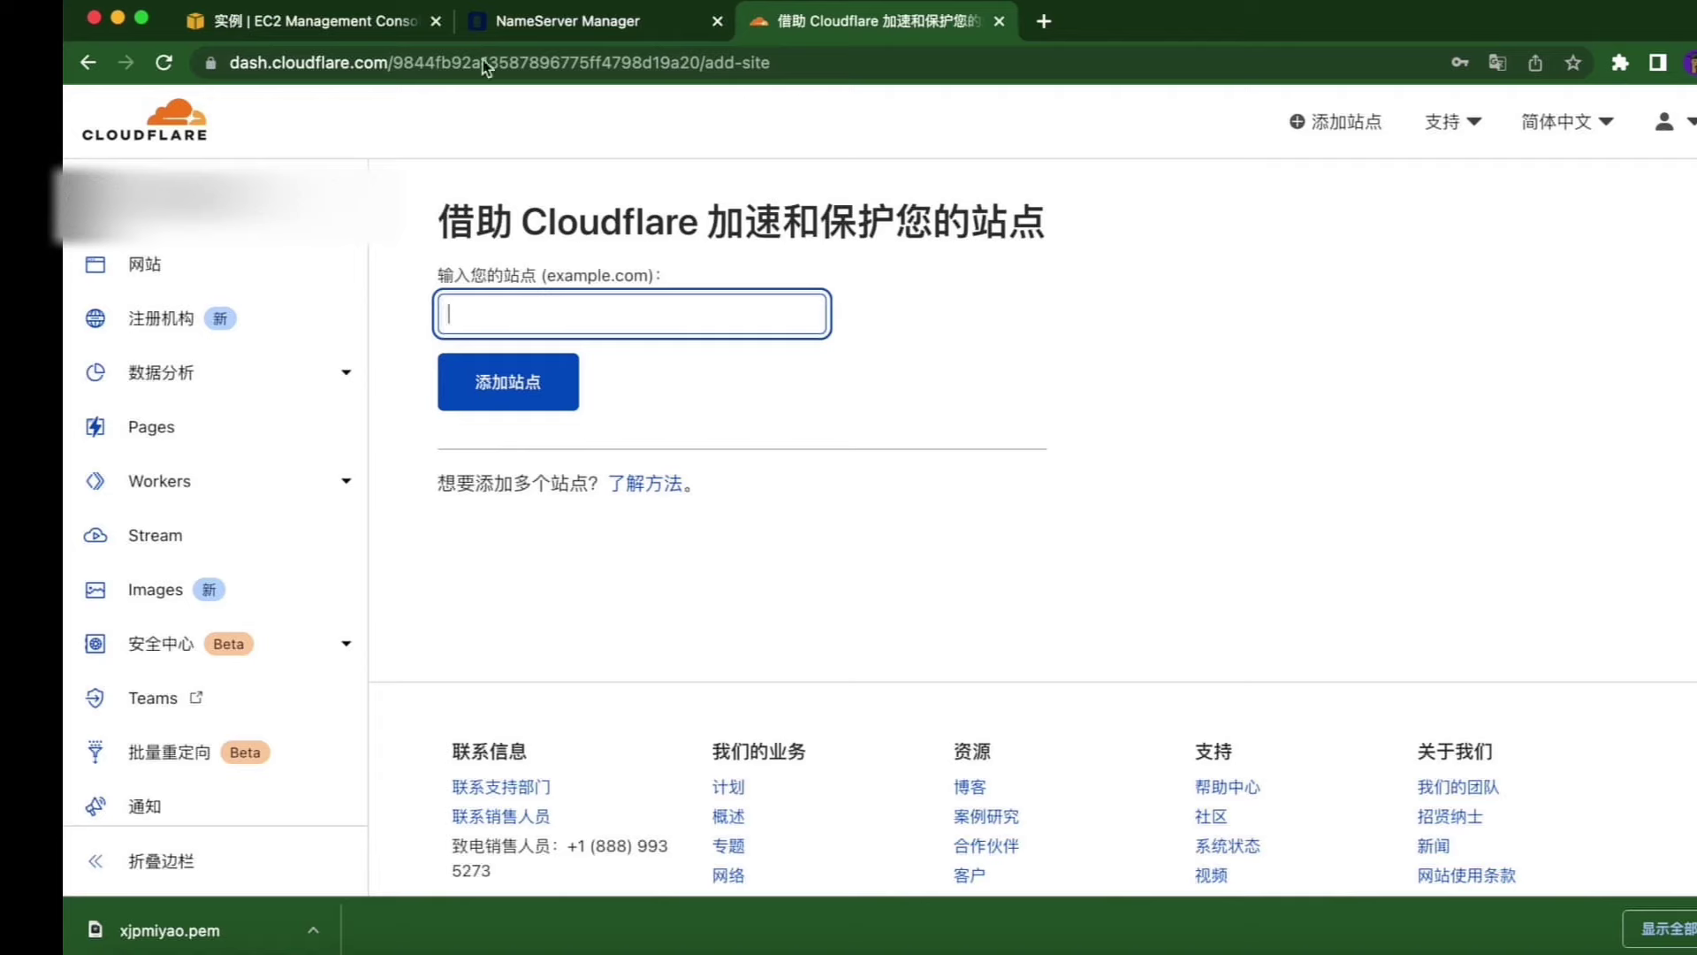
- Check the NameSilo tab, then enter 'bagaga' in Cloudflare's site field and submit
click(523, 27)
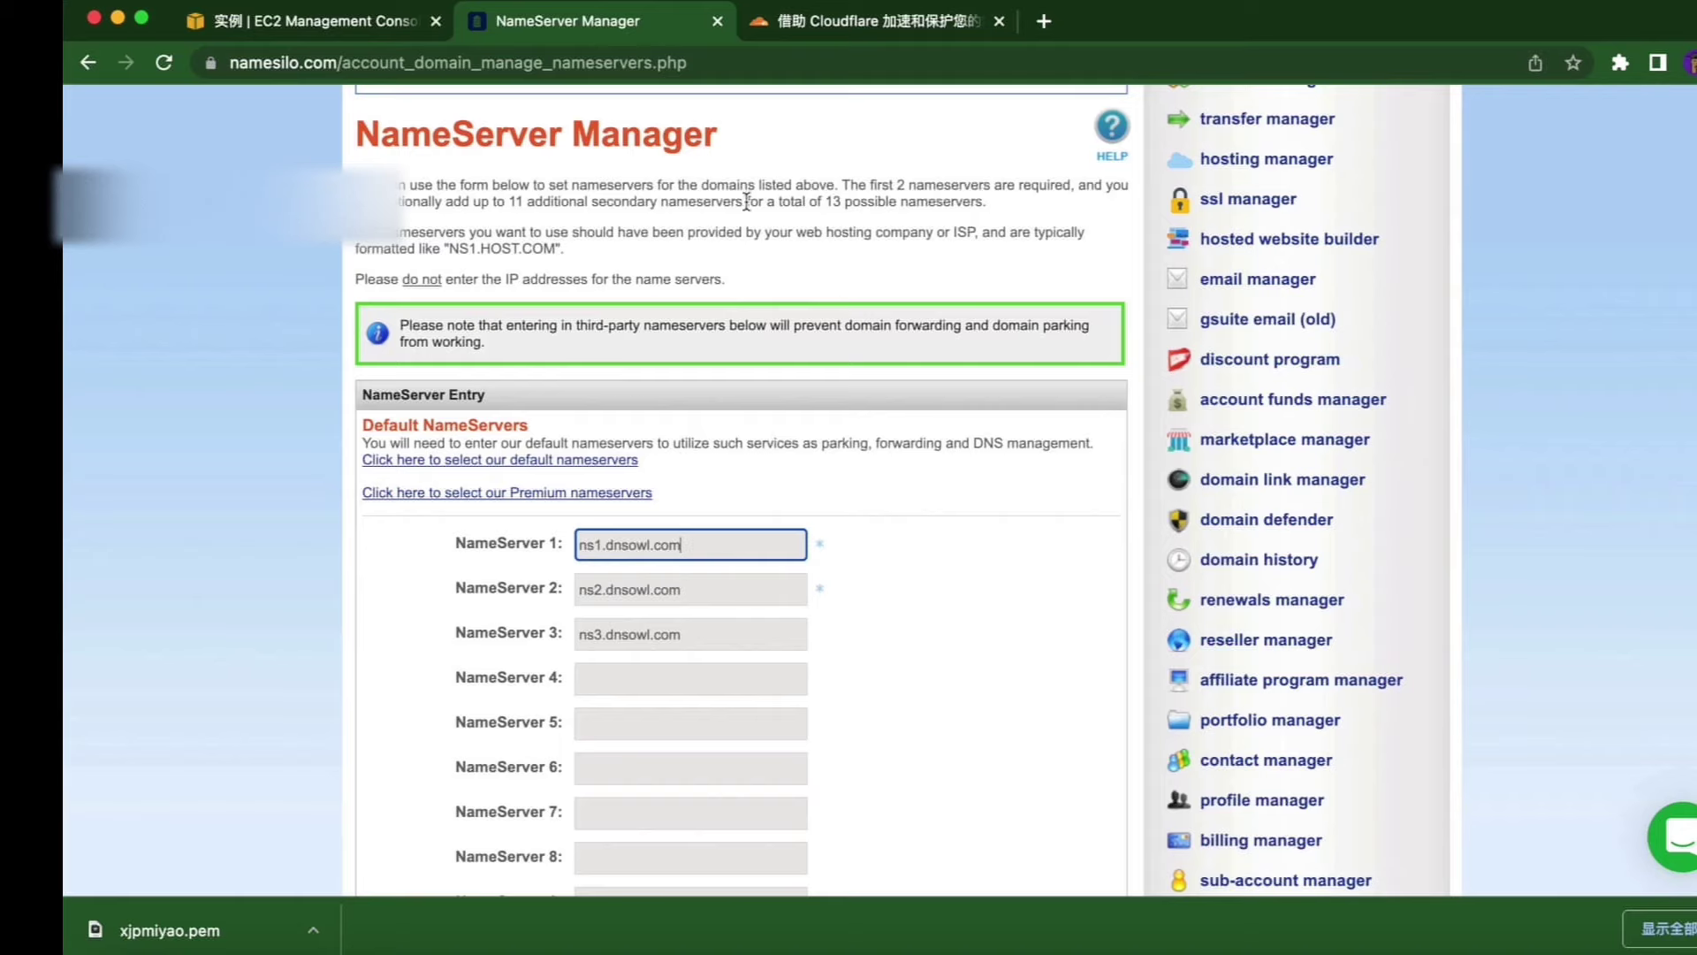
click(840, 24)
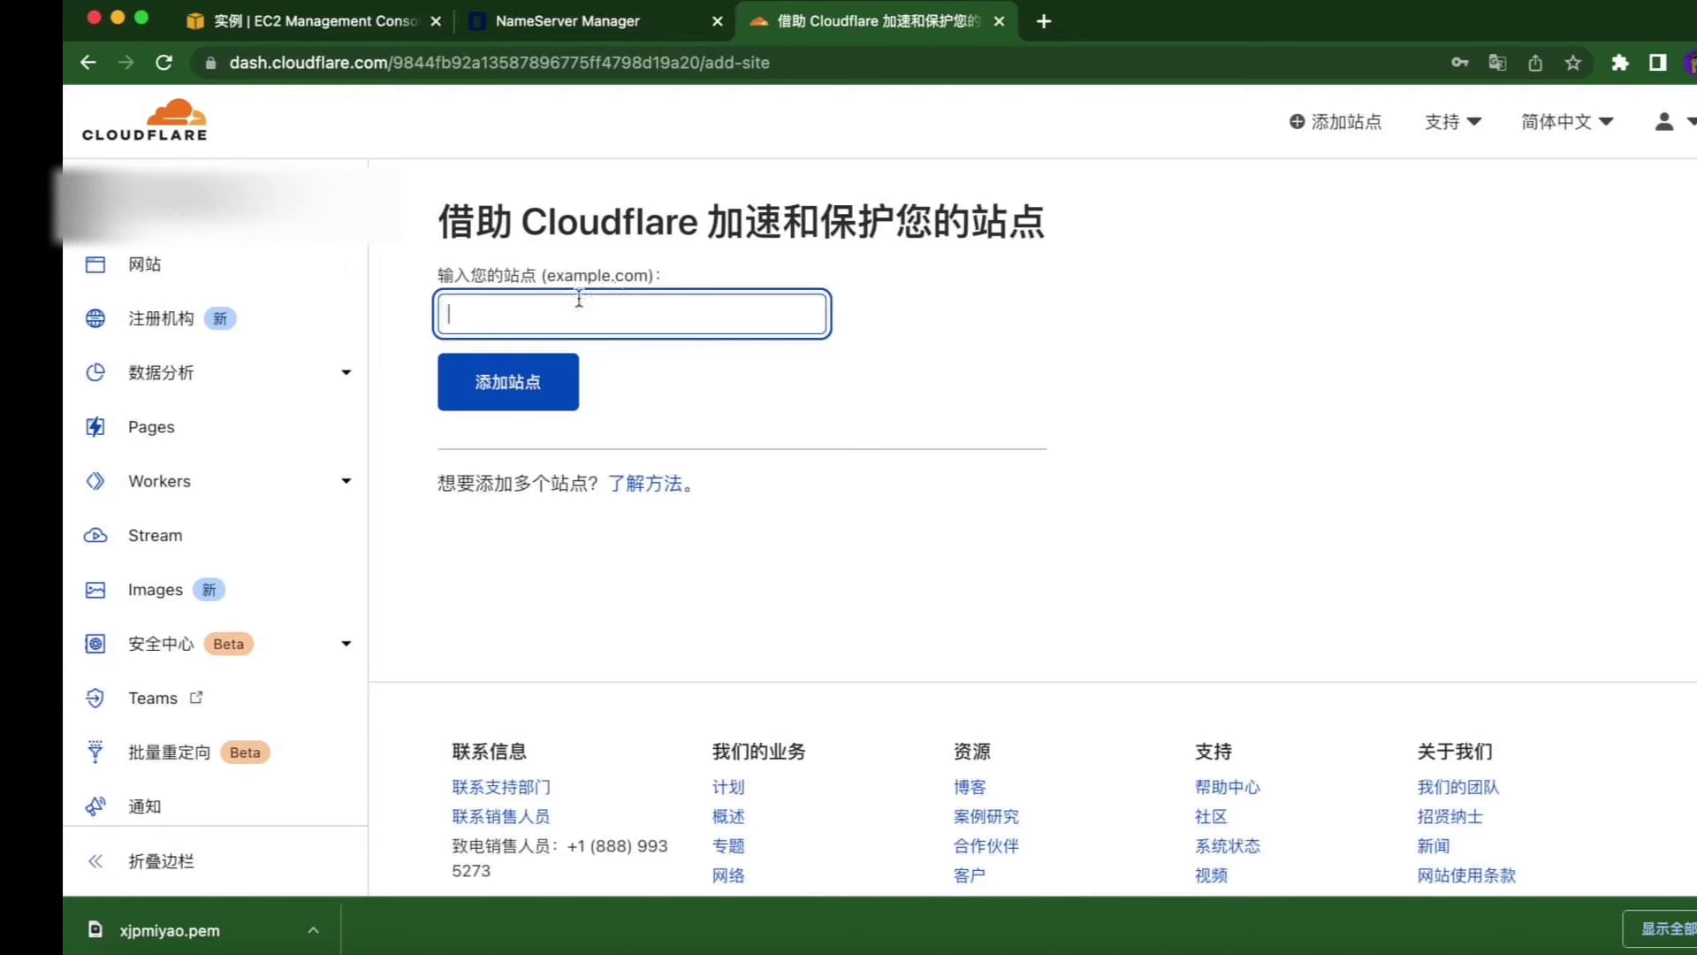
text(bagaga.xyz)
click(544, 382)
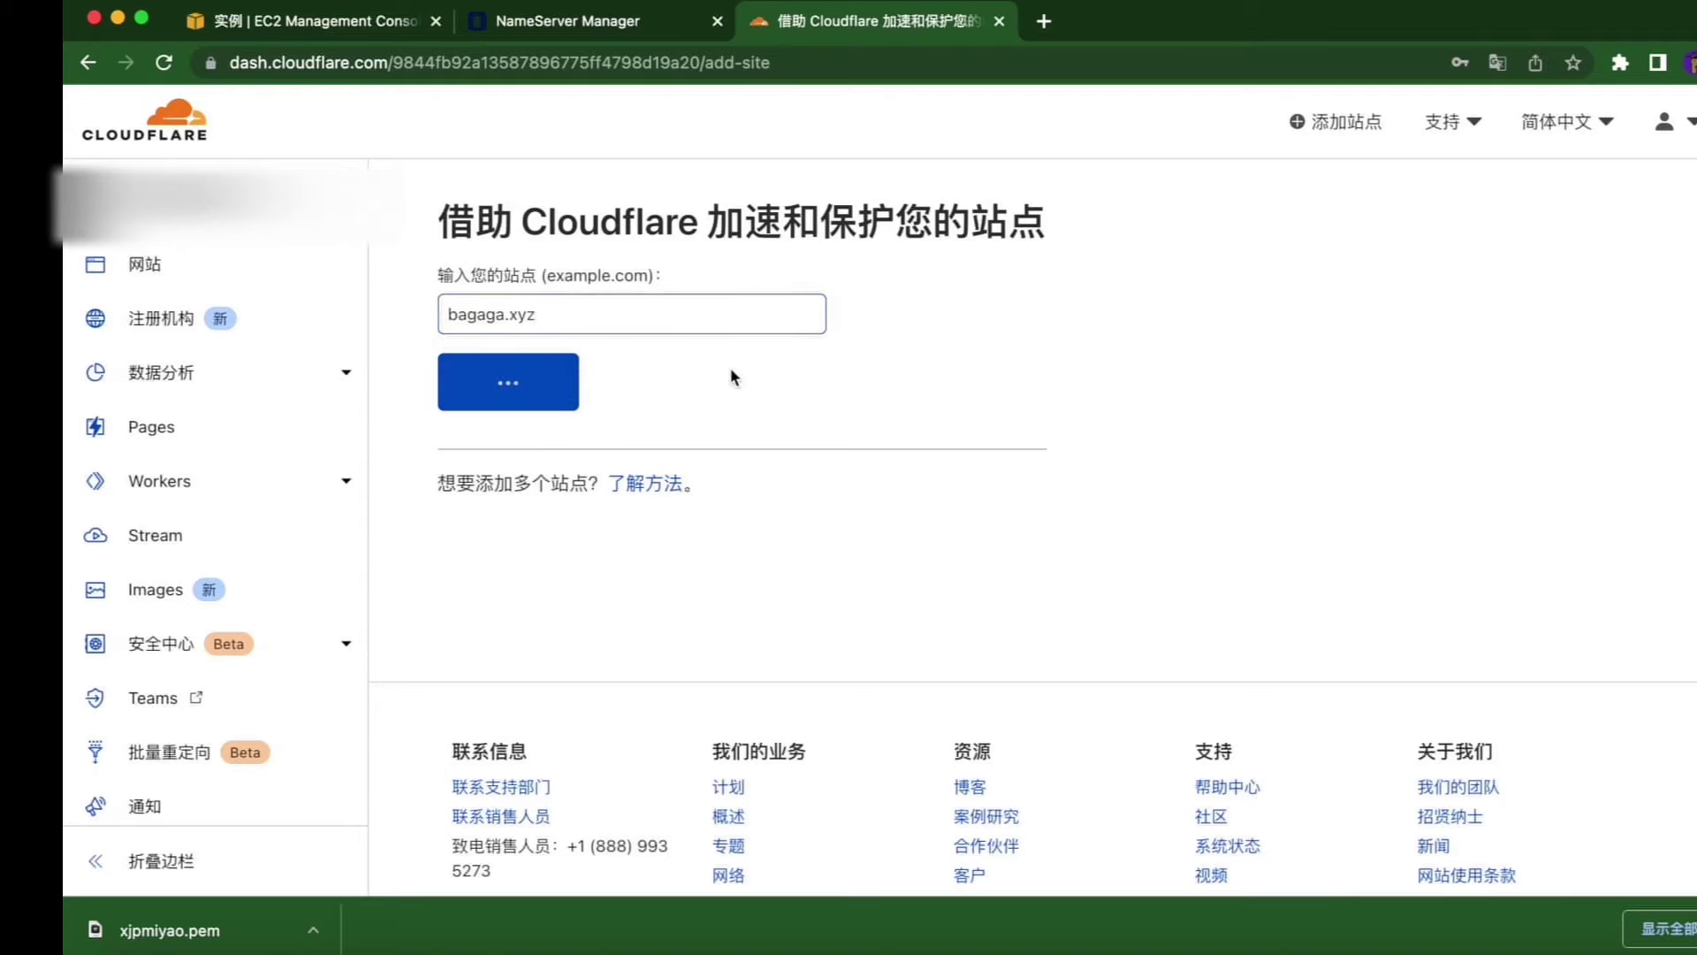
- Pick the bagaga.xyz autofill suggestion and submit it as a new site
key(super+bracketleft)
click(548, 316)
click(546, 366)
click(527, 387)
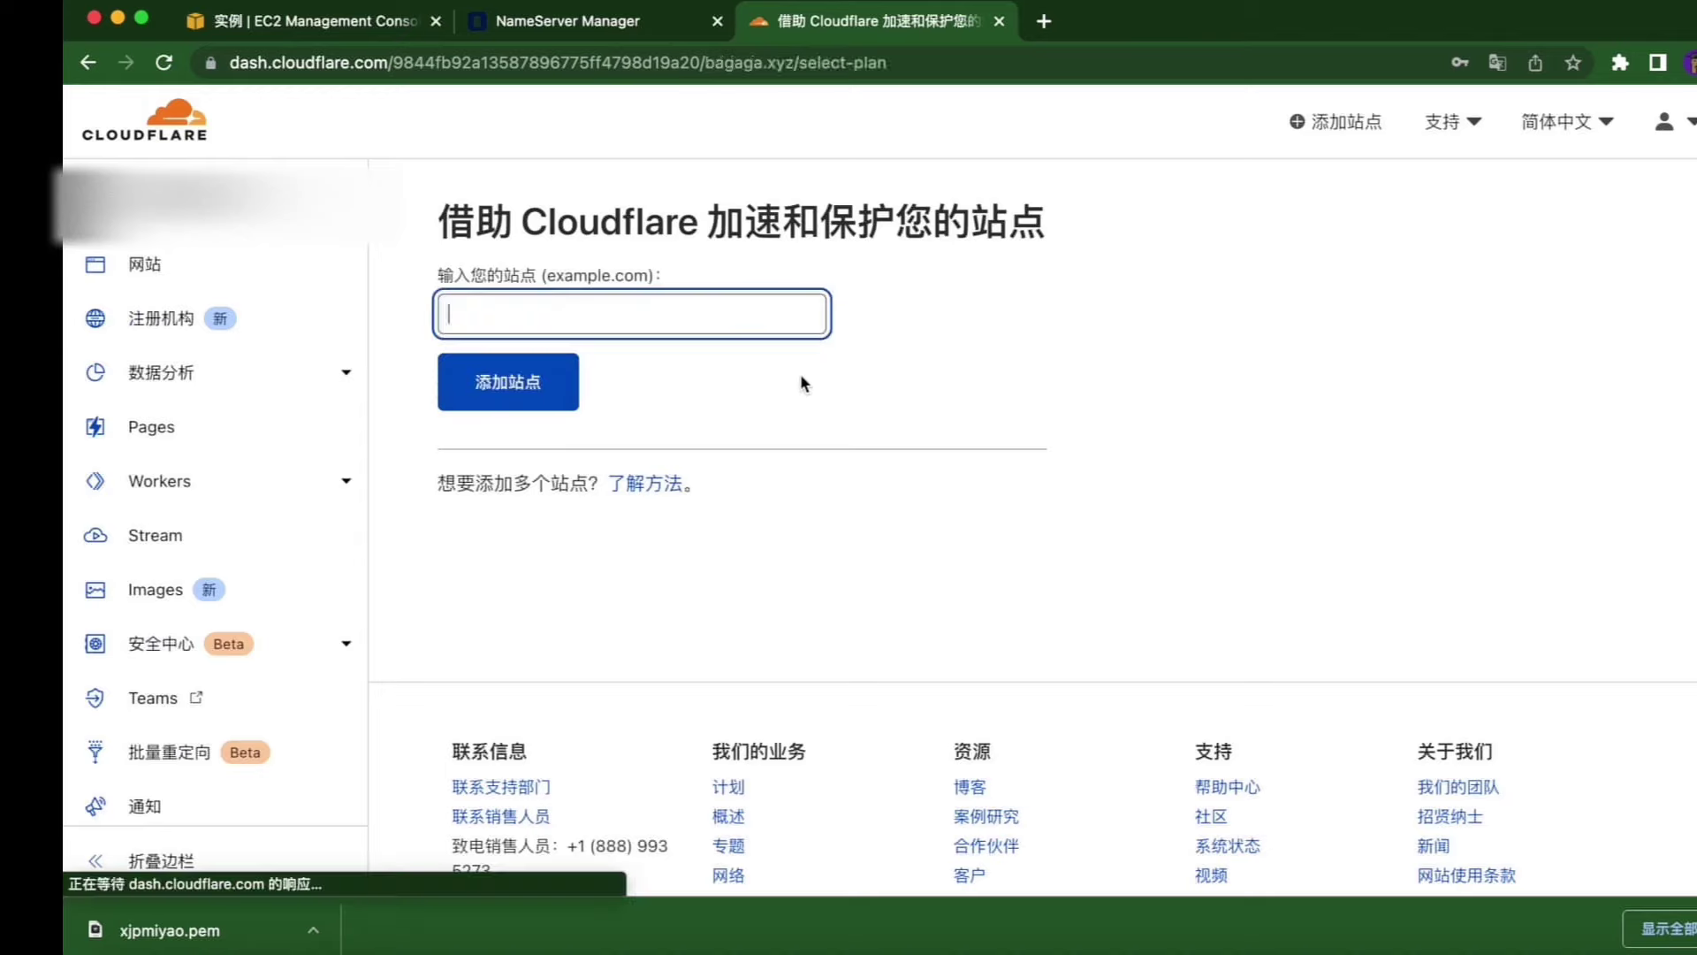
click(652, 316)
click(592, 366)
key(Return)
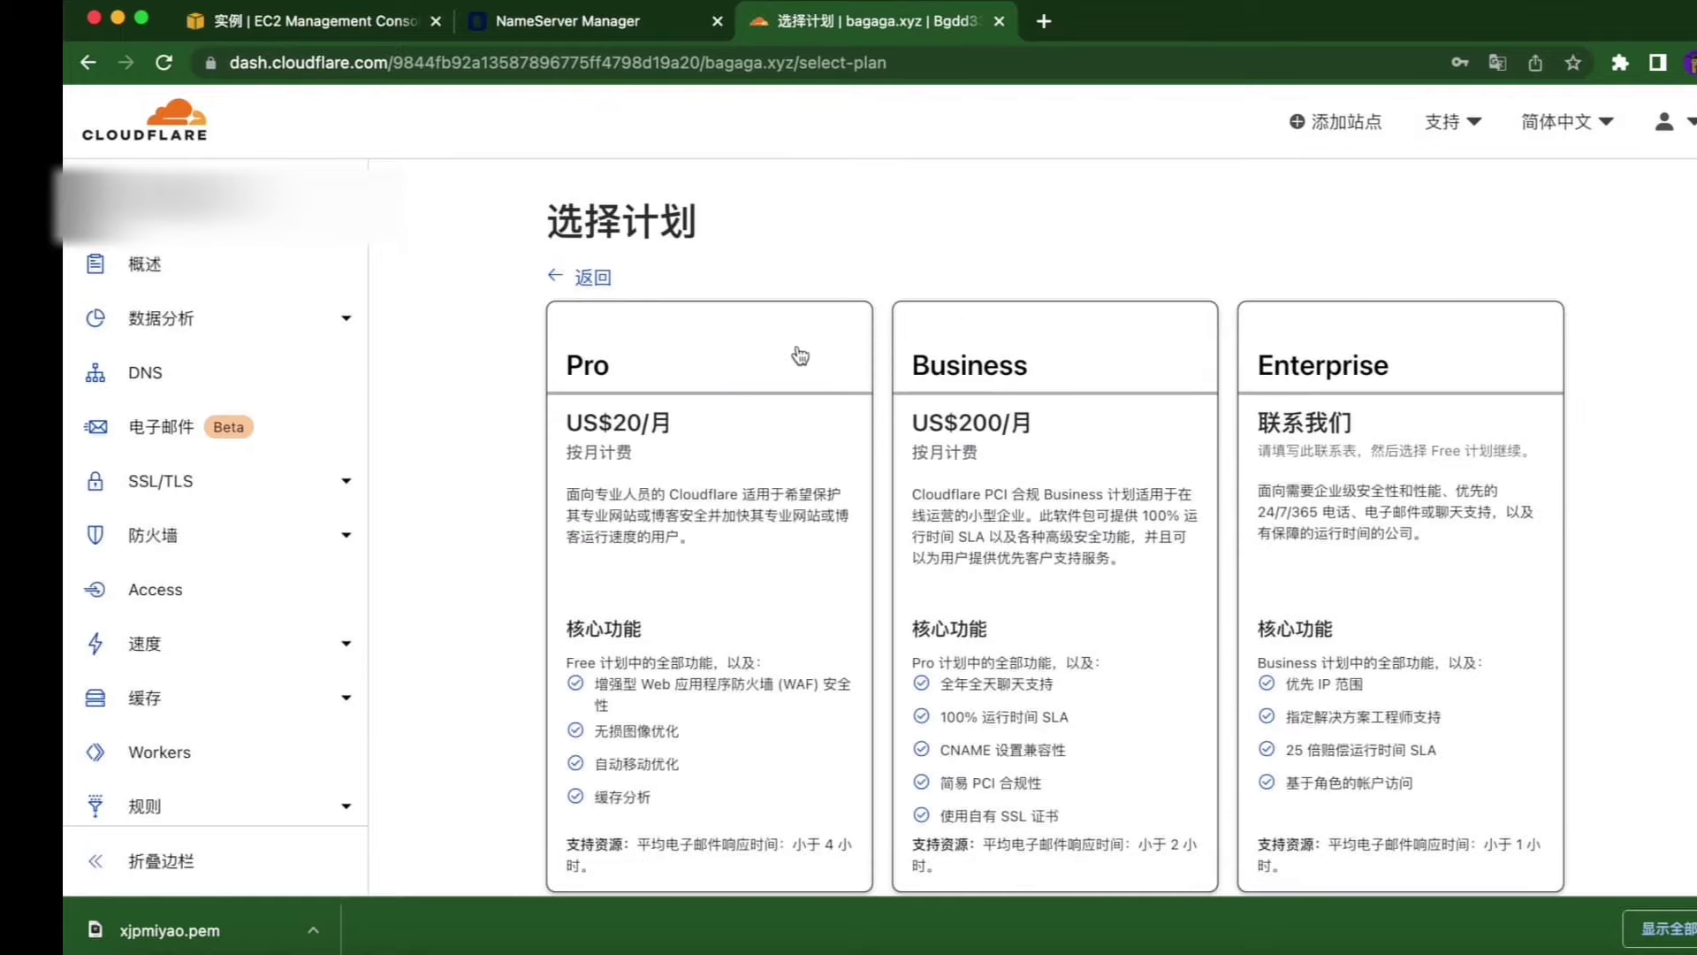
- Choose the Free plan and skip the DNS record review, confirming to add records later
scroll(476, 451, down, 8)
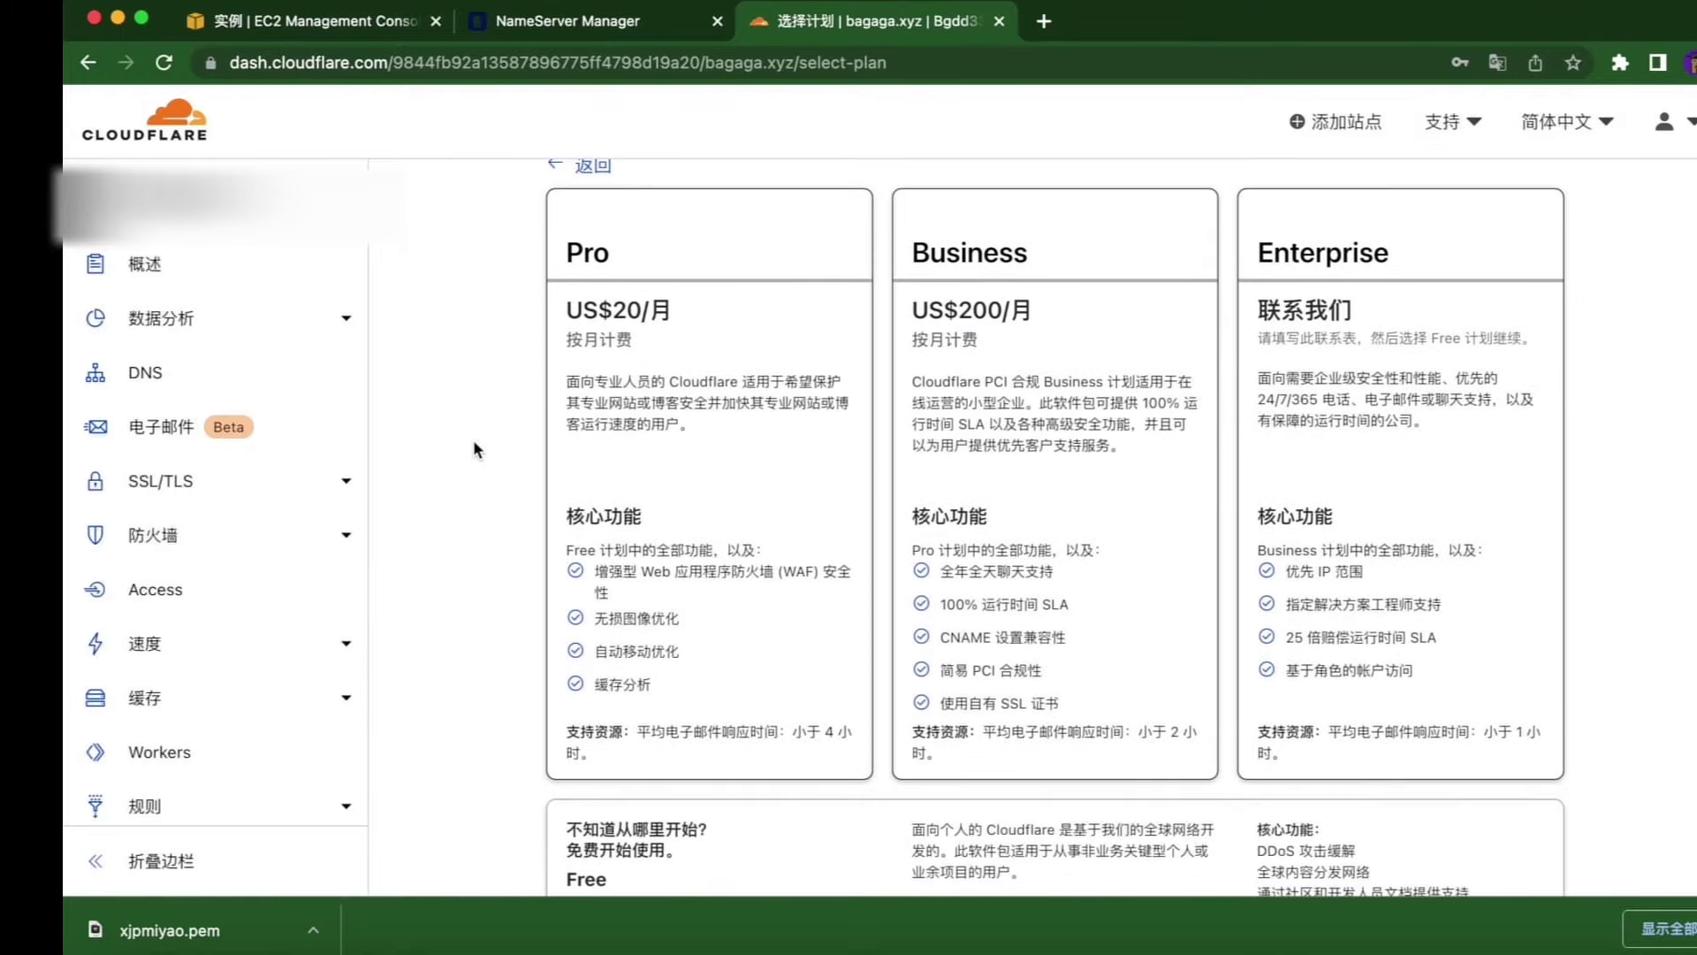
scroll(474, 446, up, 3)
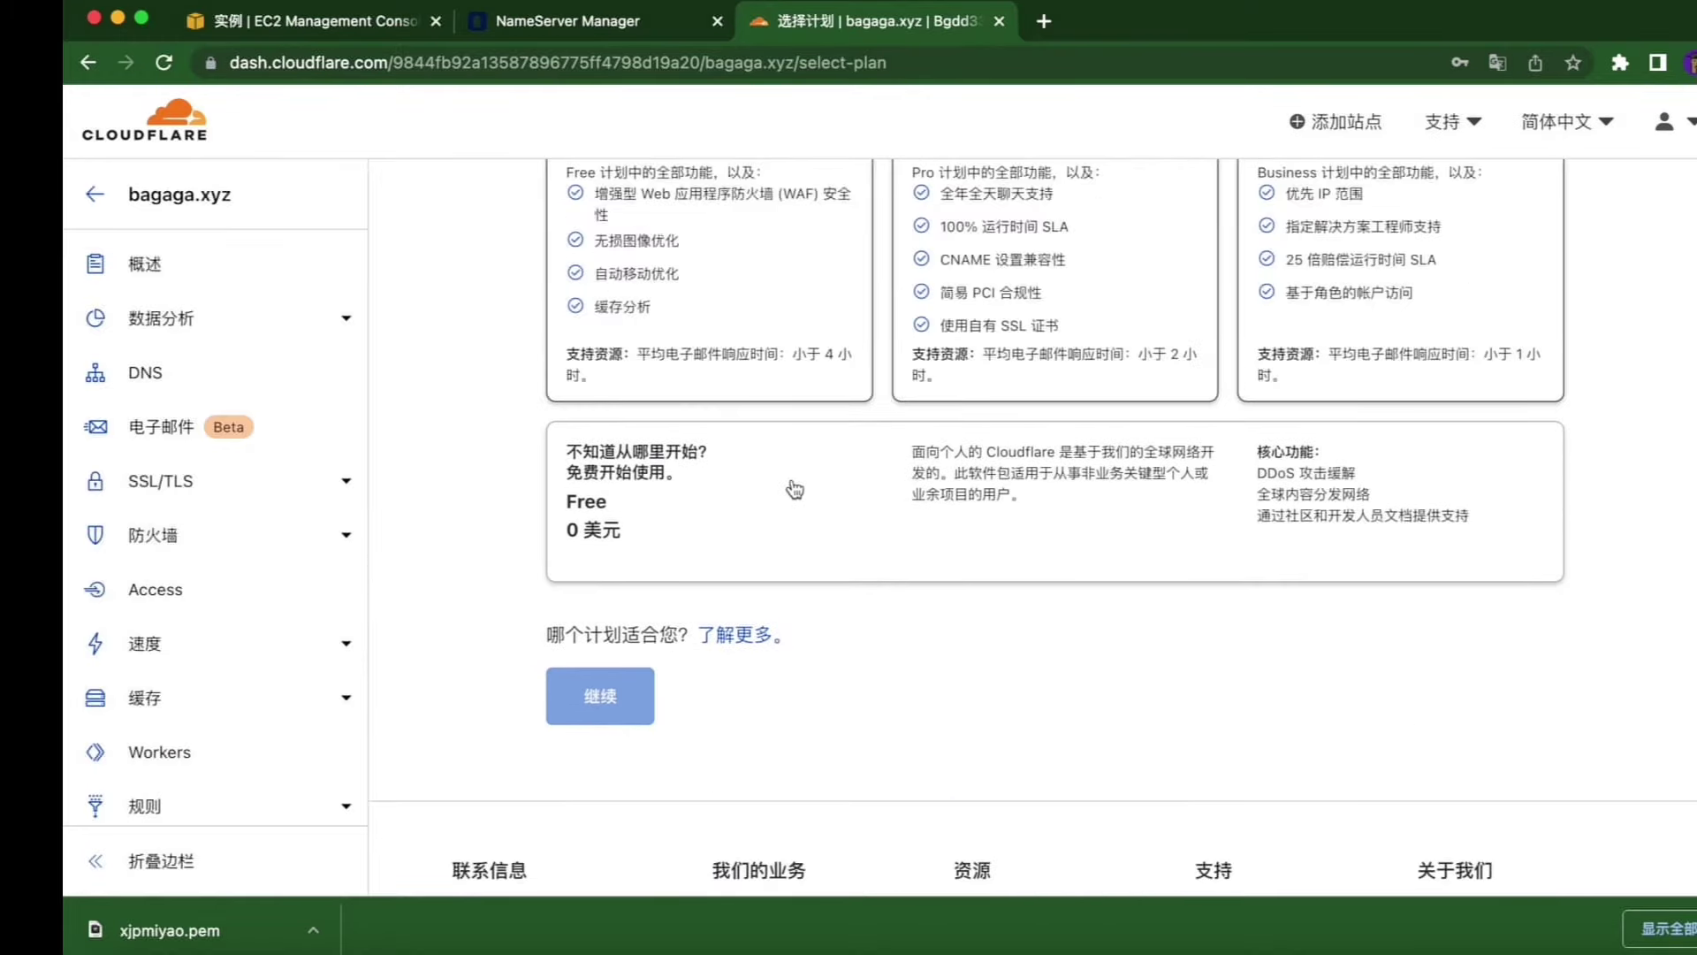
click(787, 488)
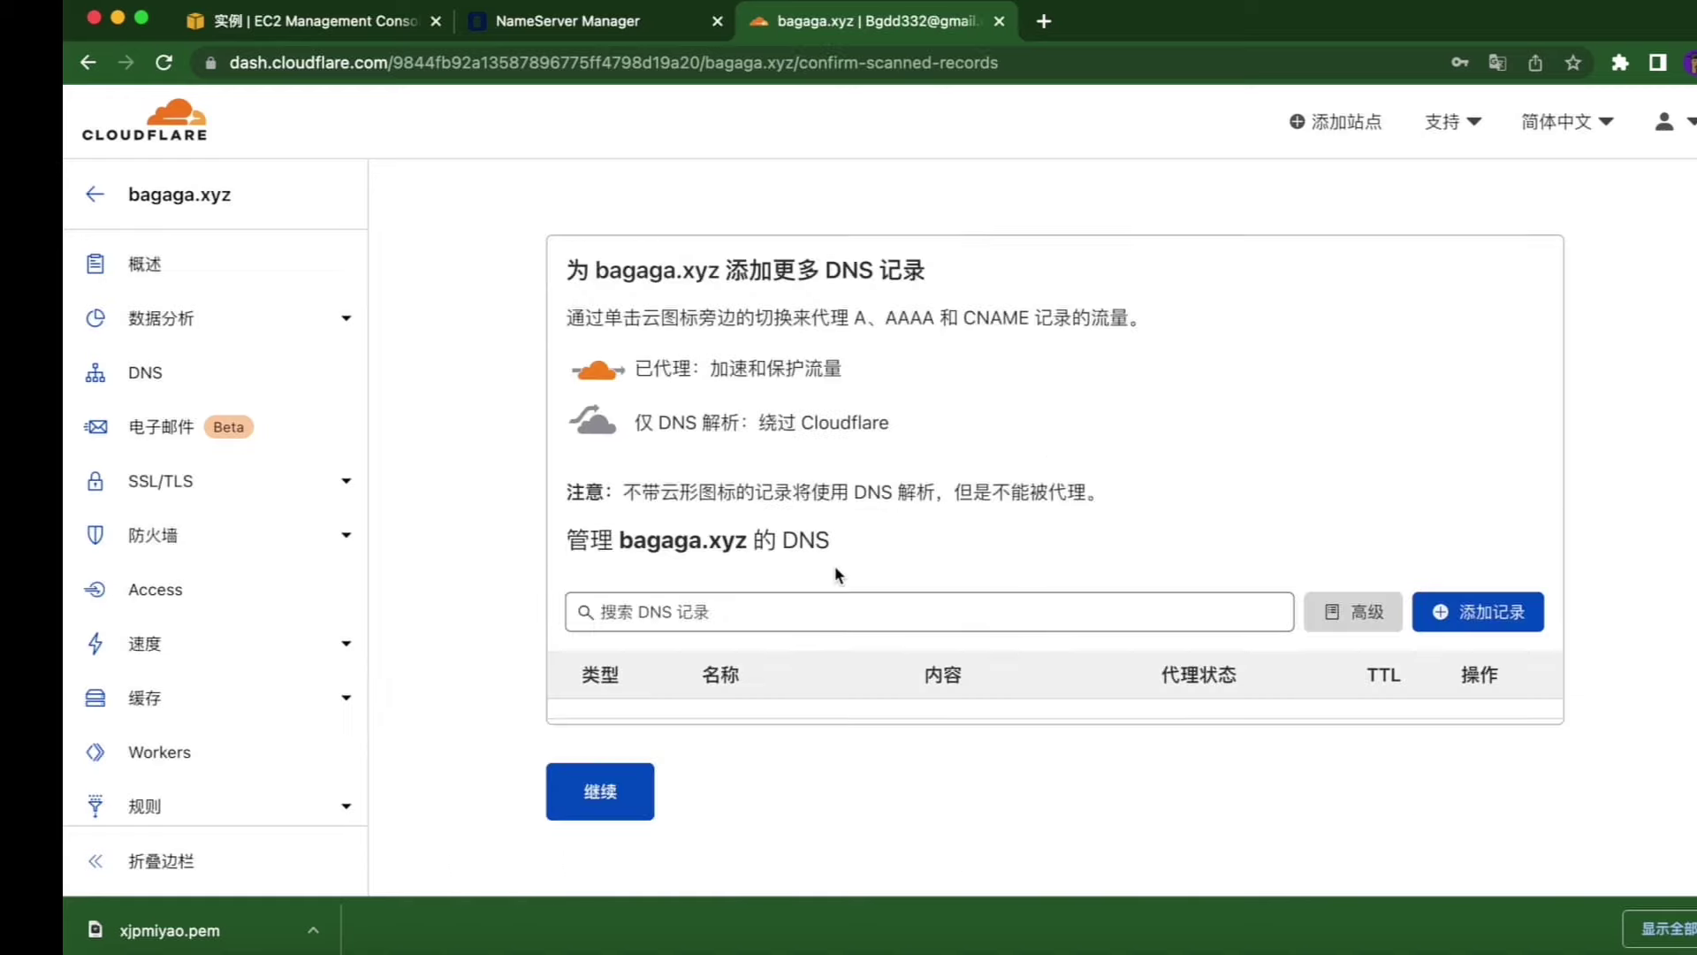
click(623, 791)
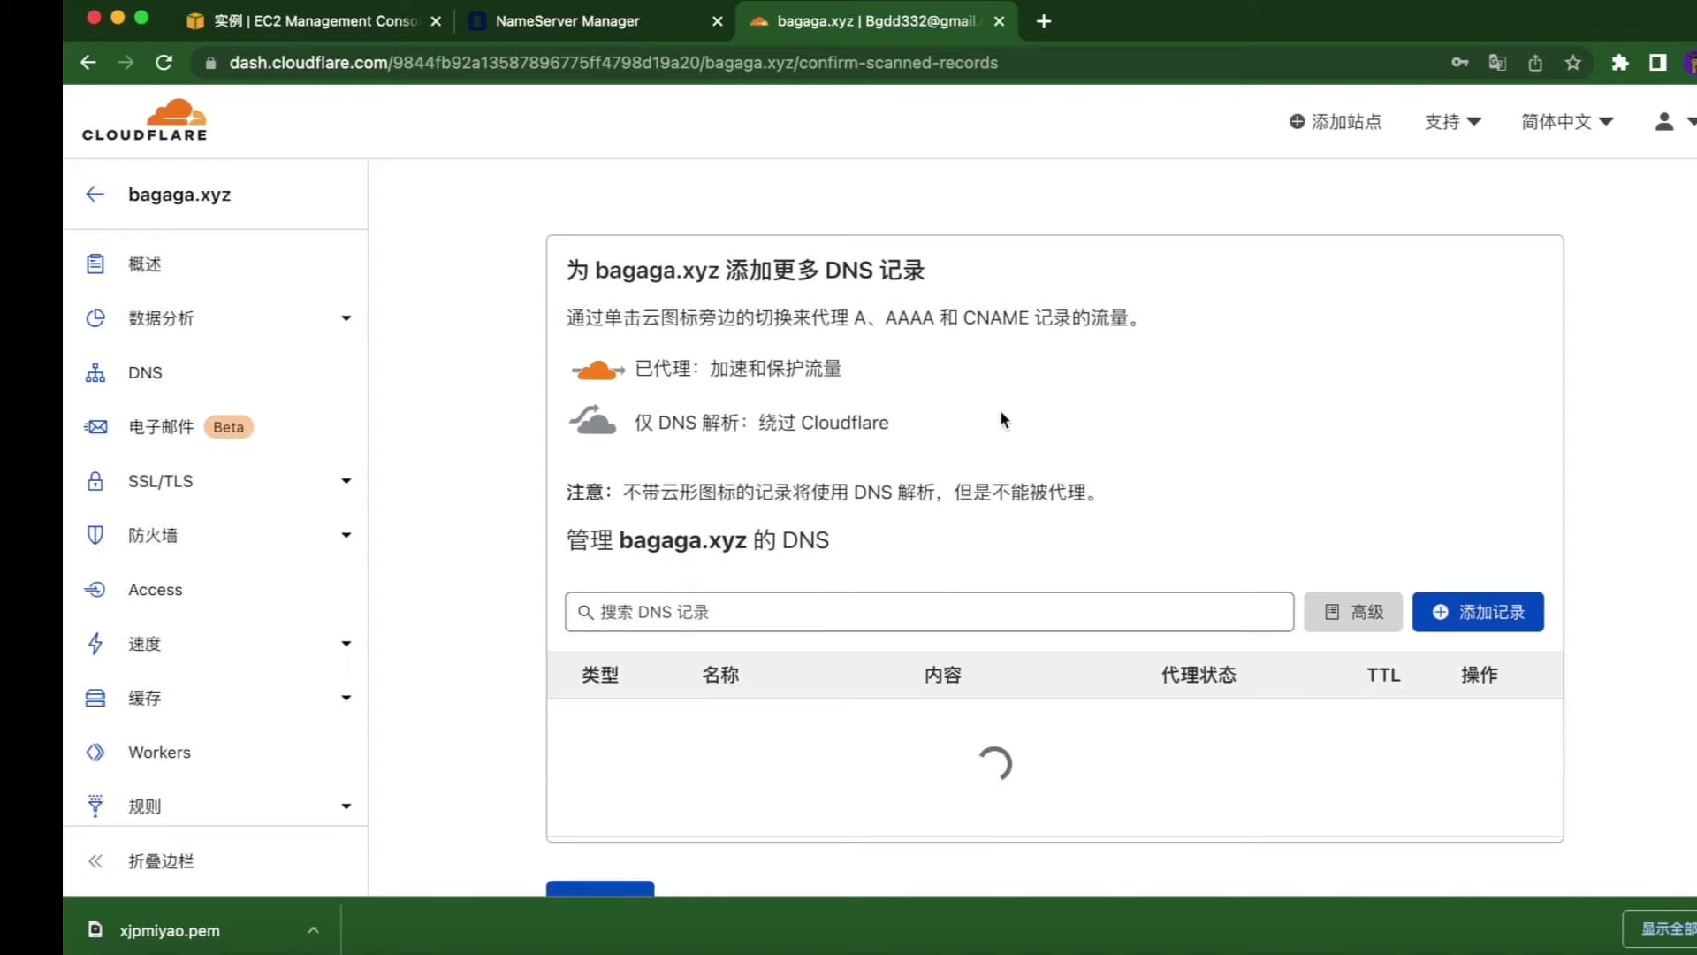
click(1227, 573)
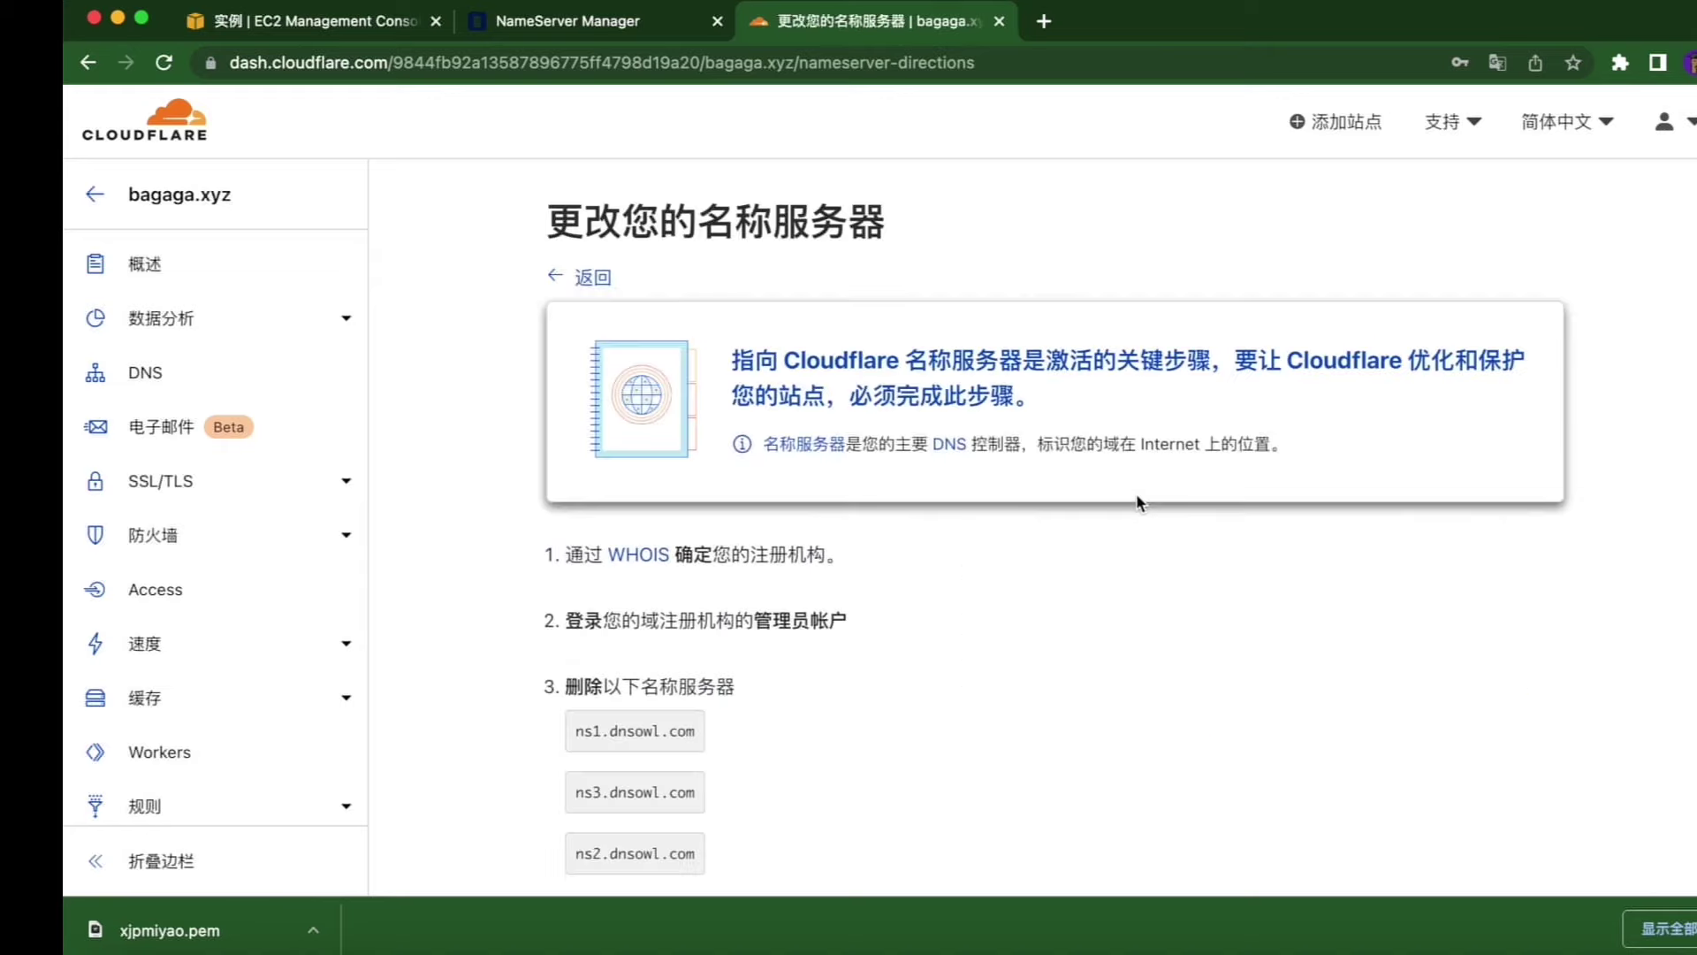
- Copy the first Cloudflare nameserver, aspen.ns.cloudflare.com, and return to NameSilo's NameServer Manager
scroll(981, 549, down, 7)
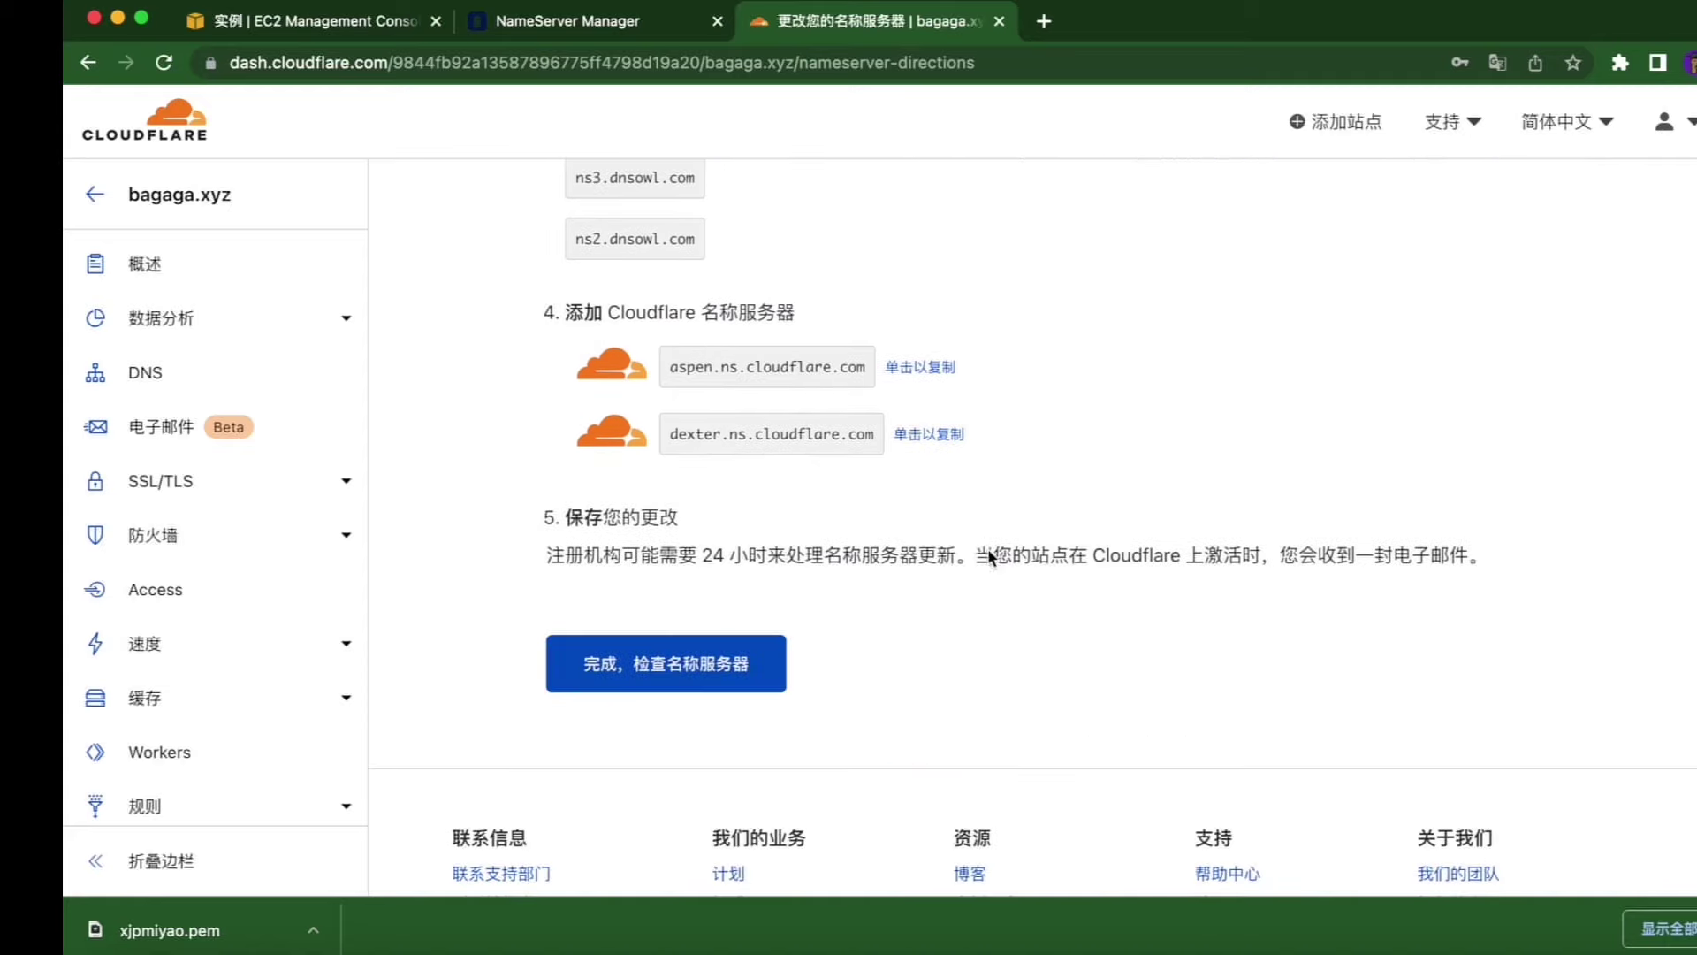
scroll(975, 543, up, 3)
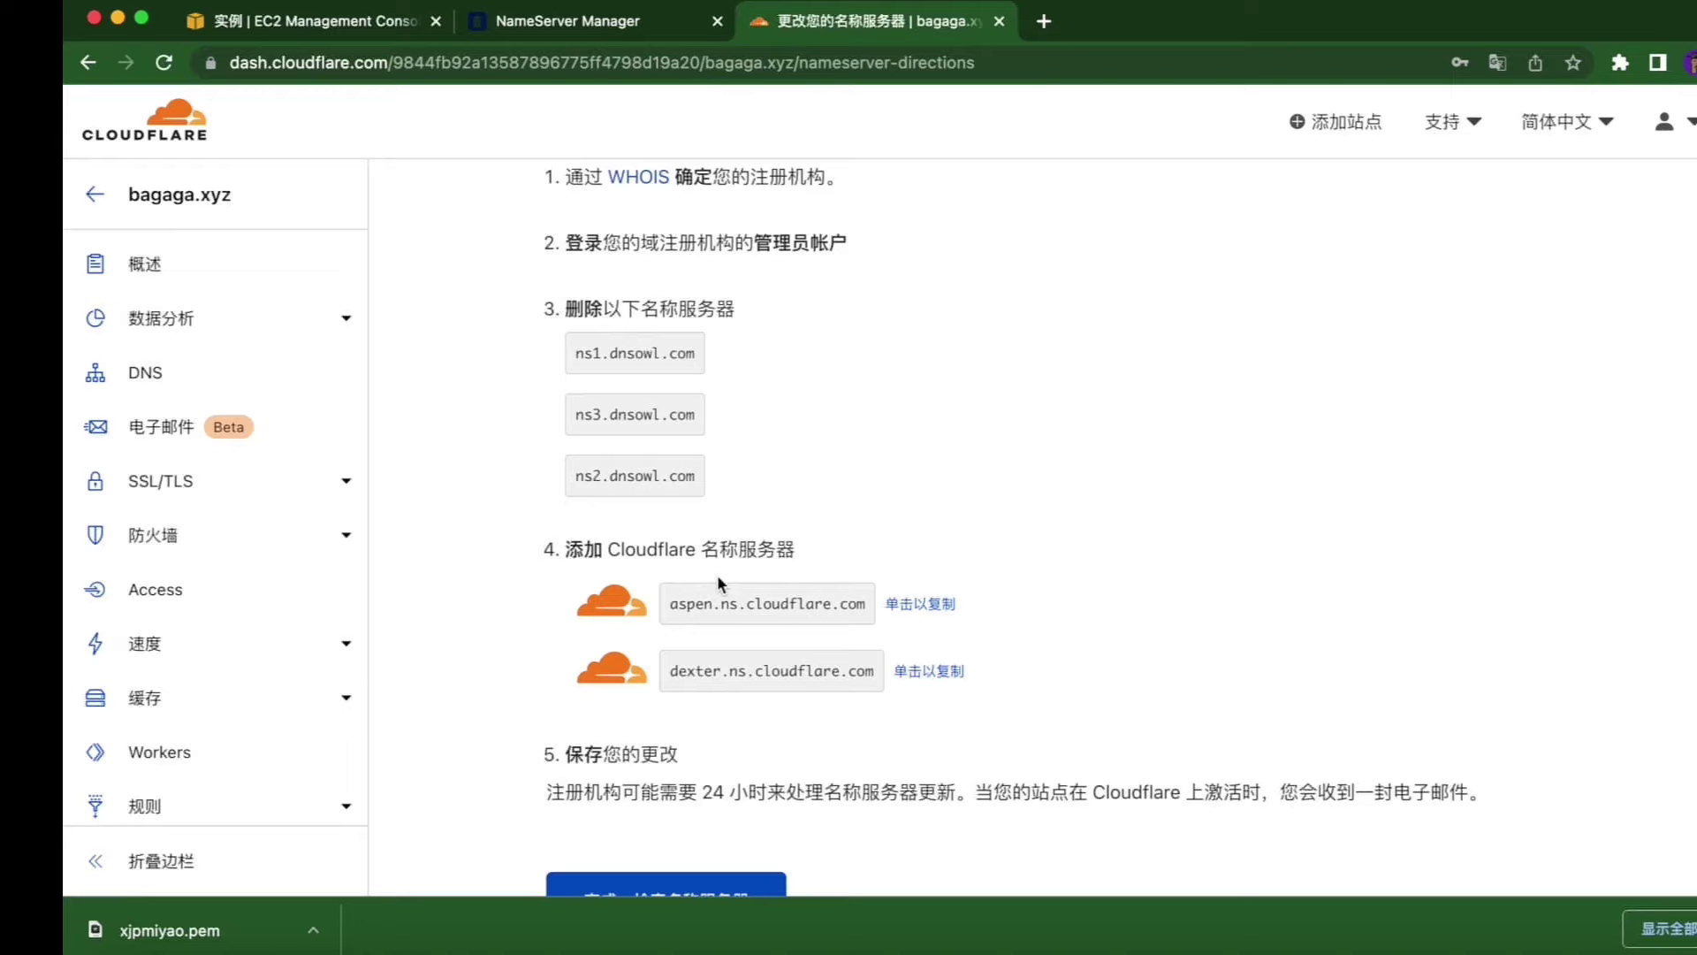
click(908, 608)
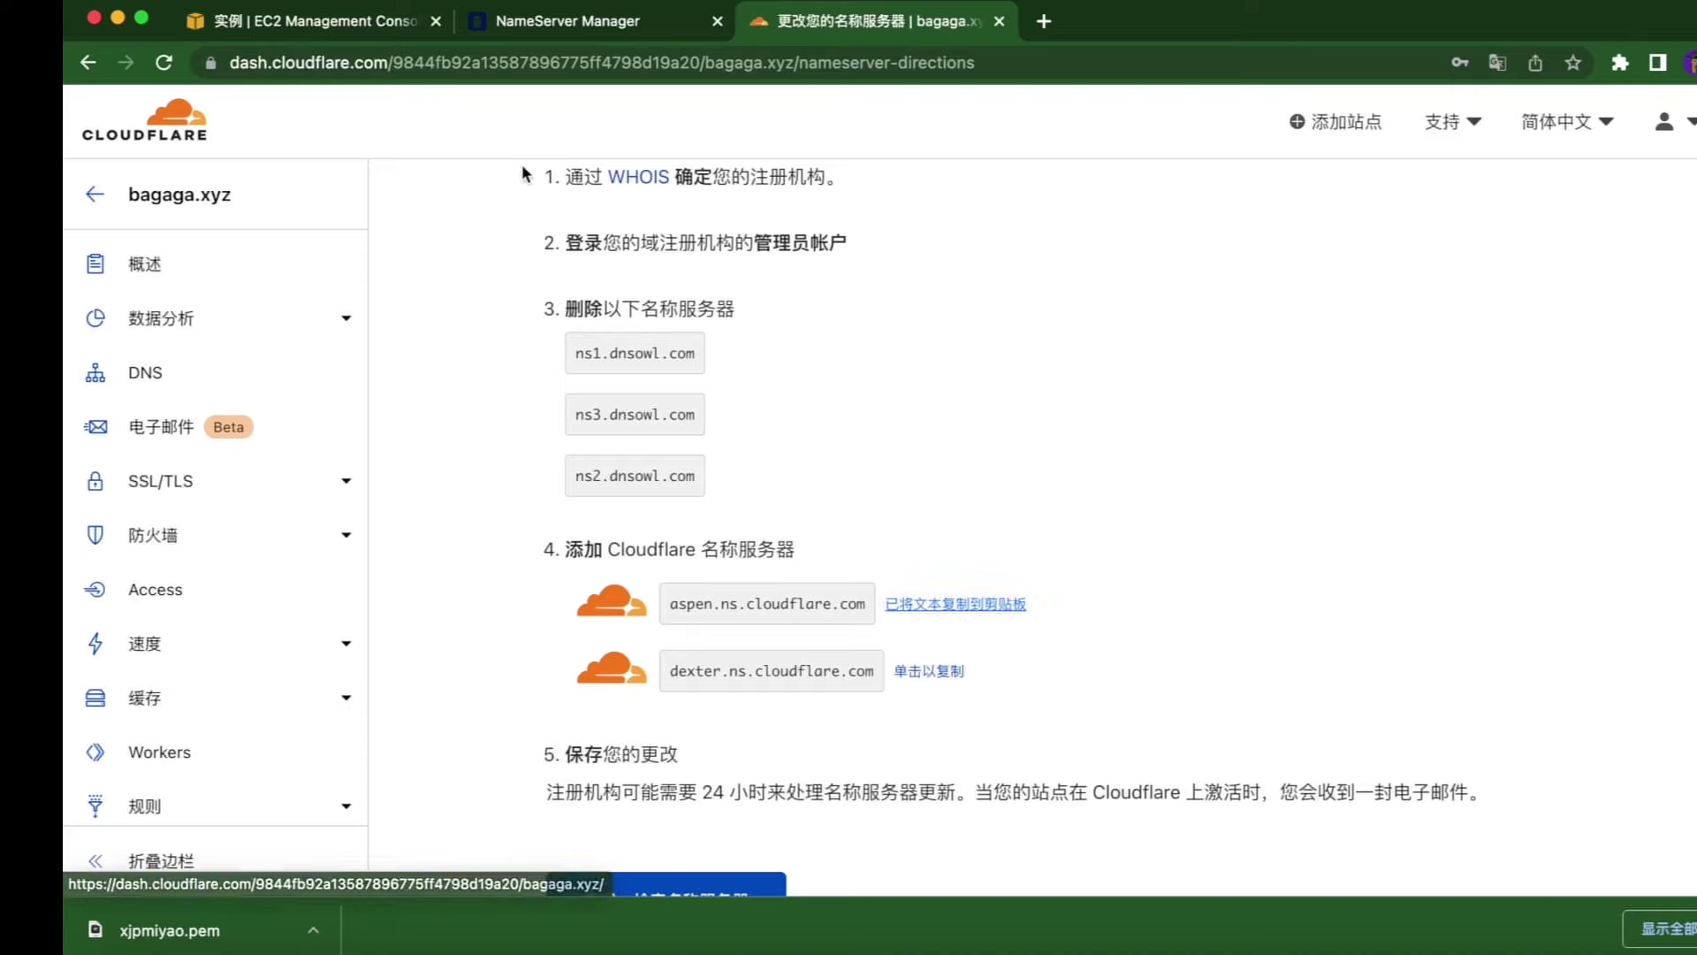
click(578, 26)
- Replace ns1.dnsowl.com in NameServer 1 with aspen.ns.cloudflare.com
scroll(740, 583, down, 2)
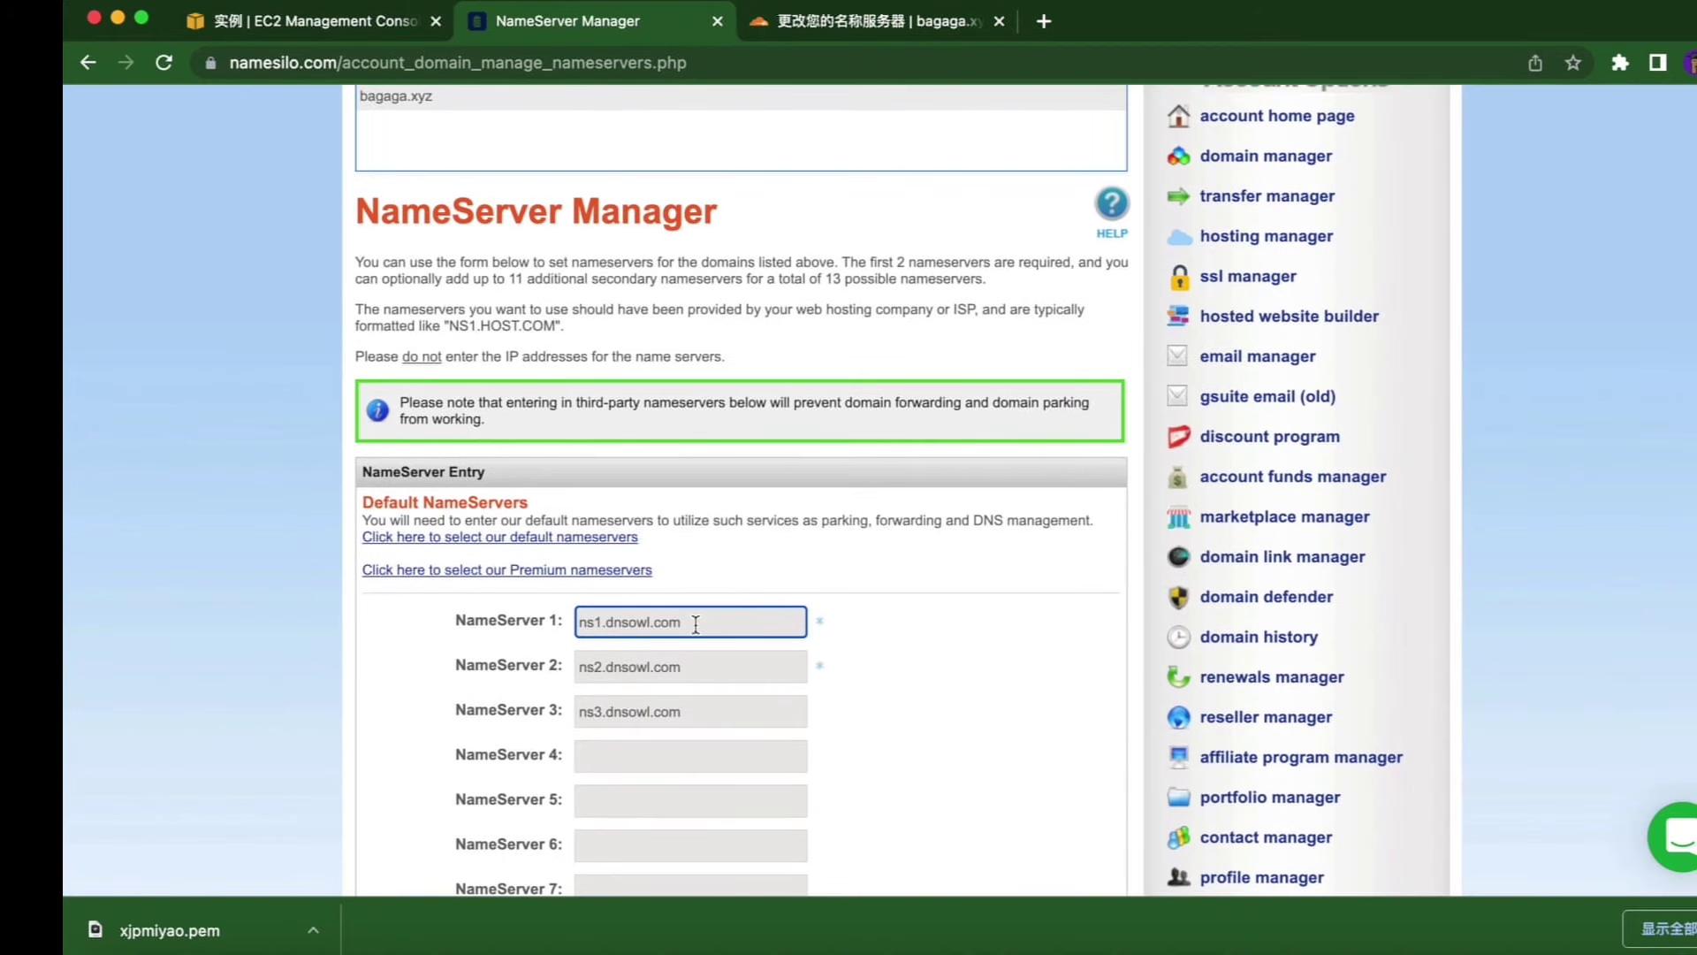
drag(696, 624, 492, 633)
right_click(633, 623)
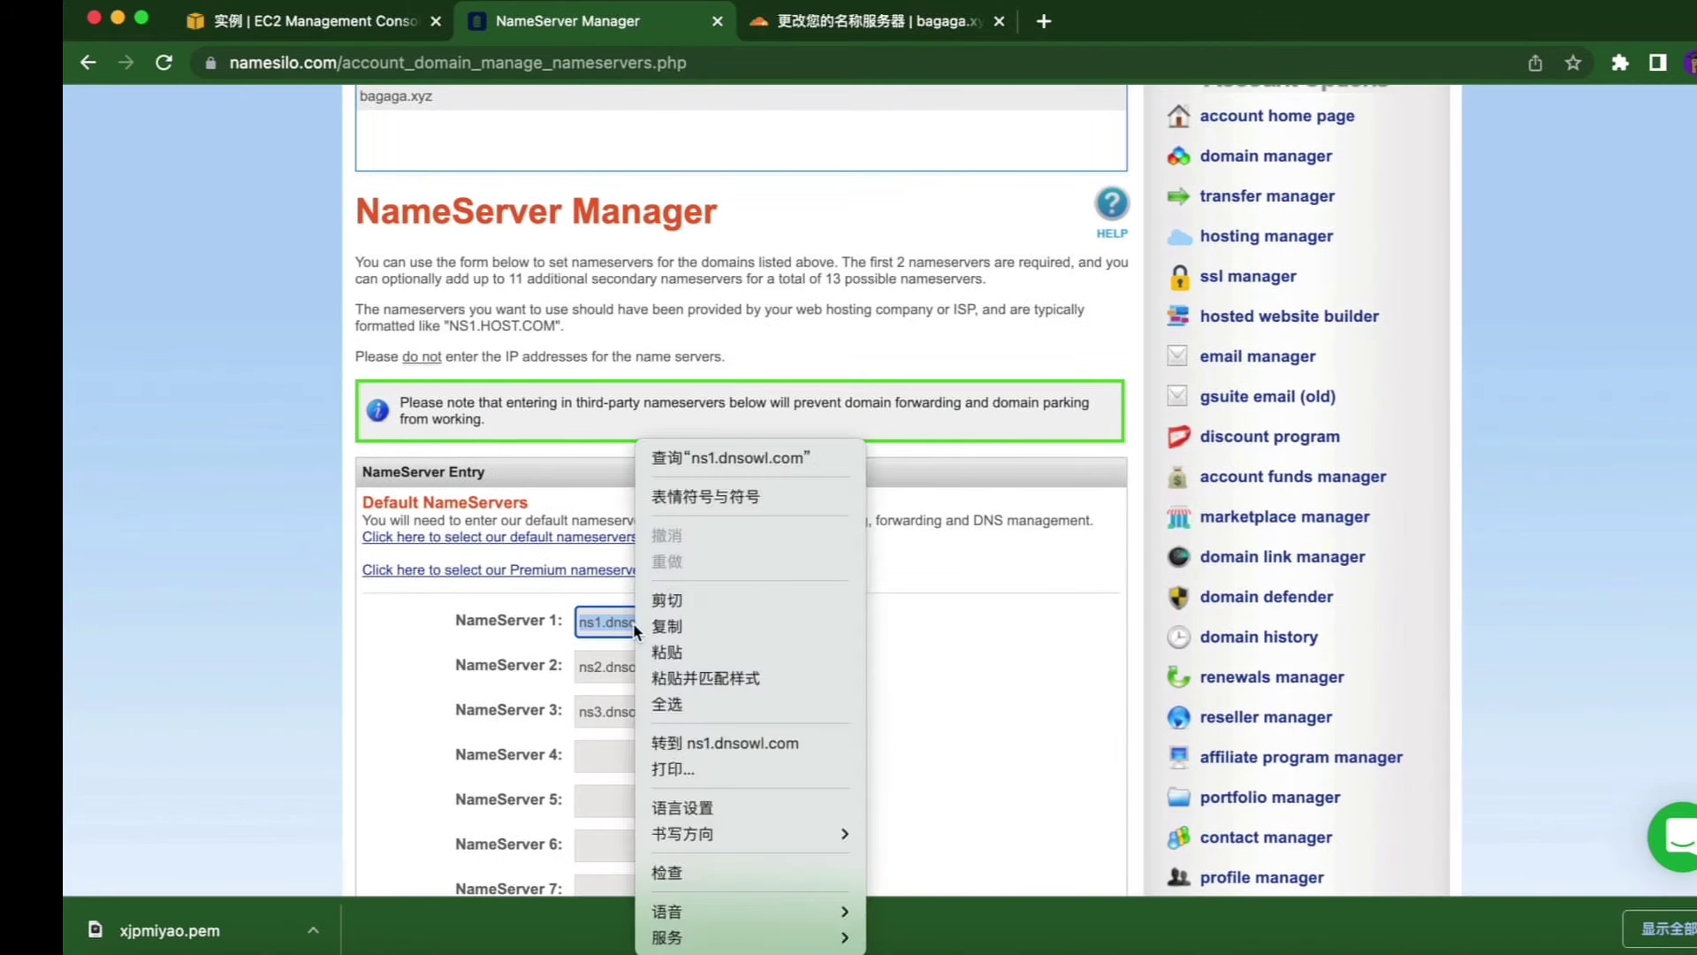
click(665, 651)
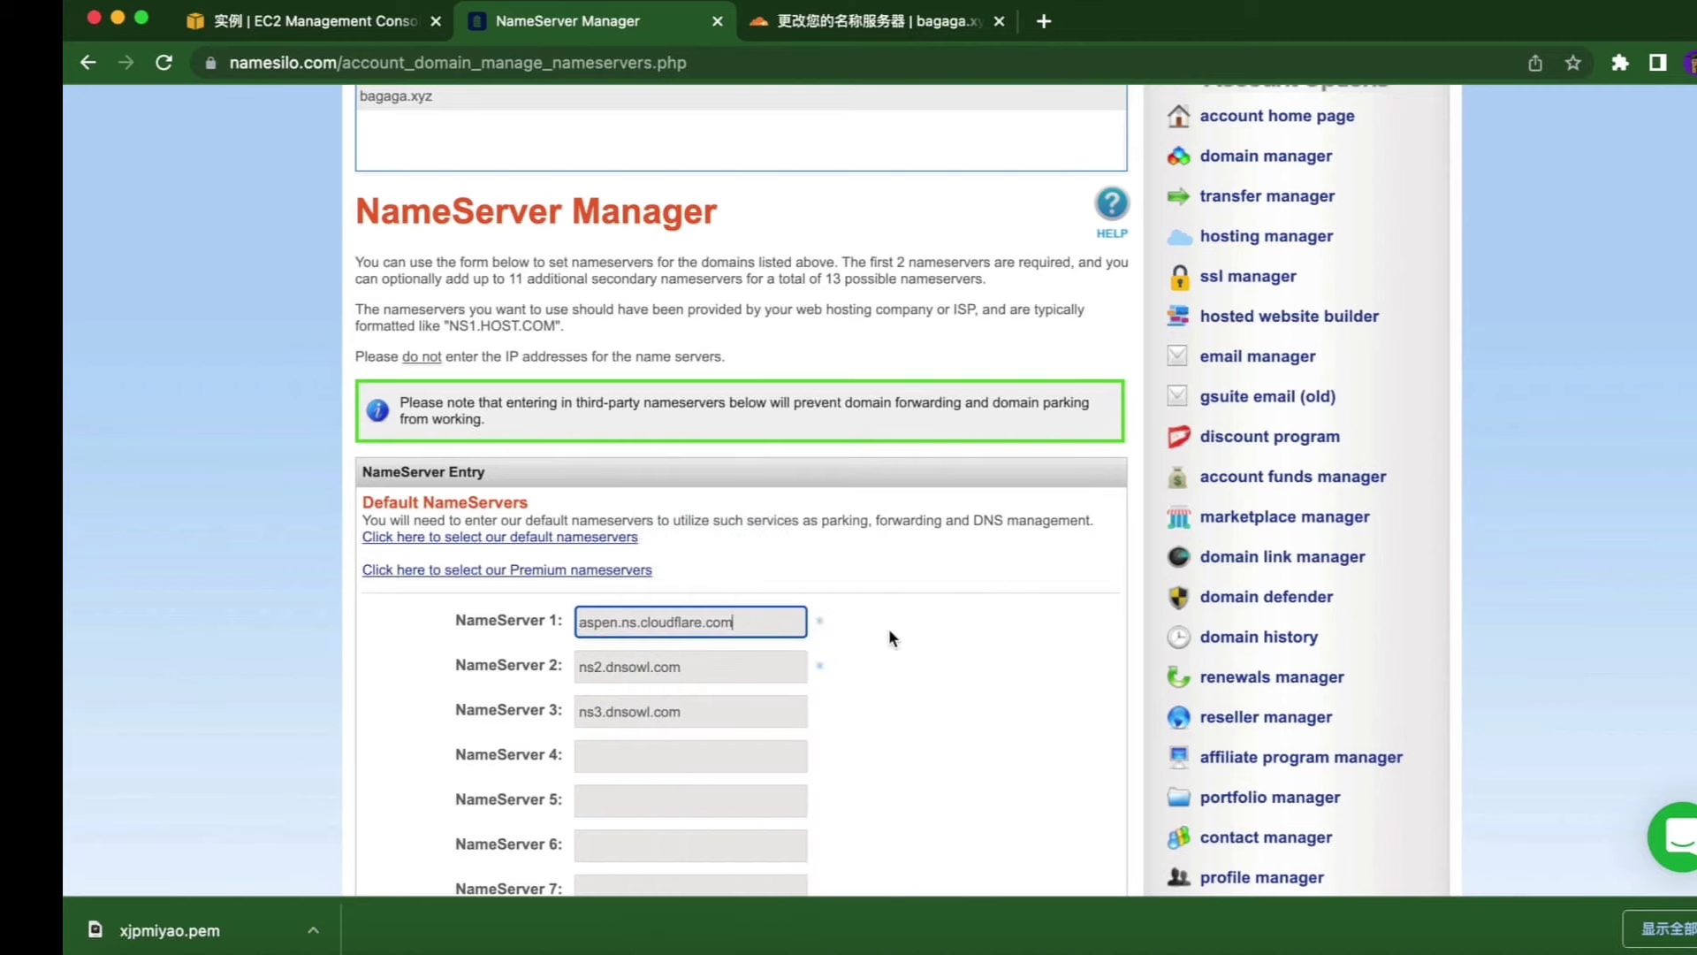
- Copy dexter.ns.cloudflare.com from Cloudflare and paste it over ns2.dnsowl.com in NameServer 2
click(893, 26)
click(945, 675)
click(586, 26)
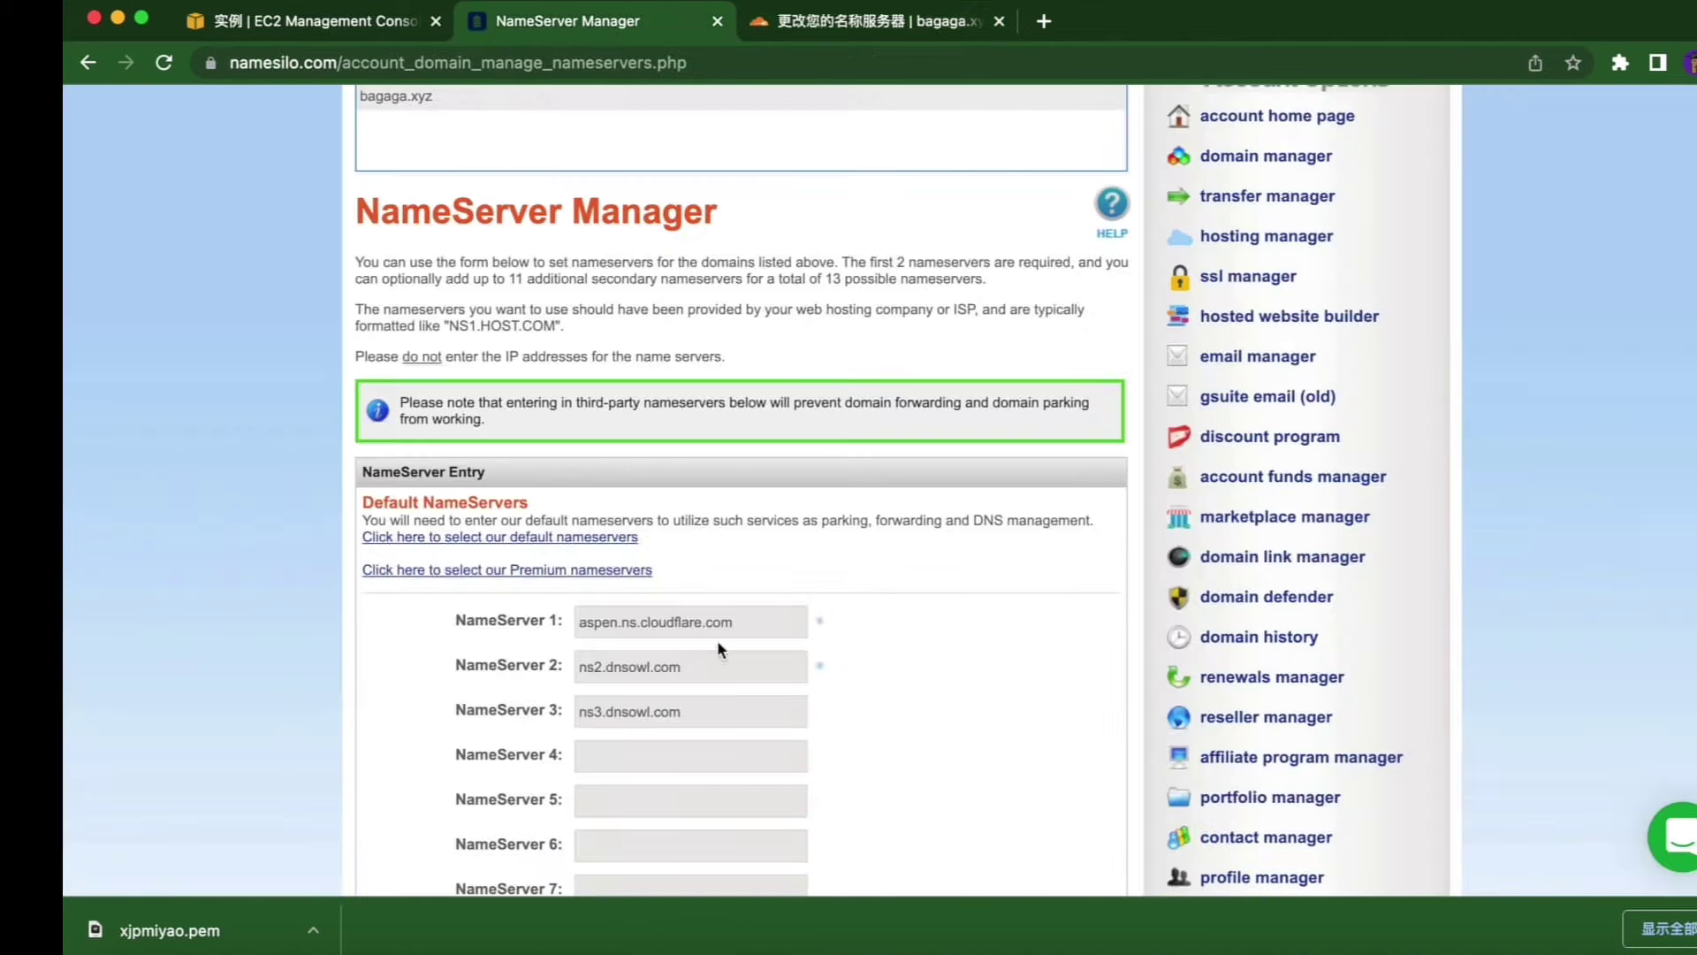
drag(706, 670, 576, 668)
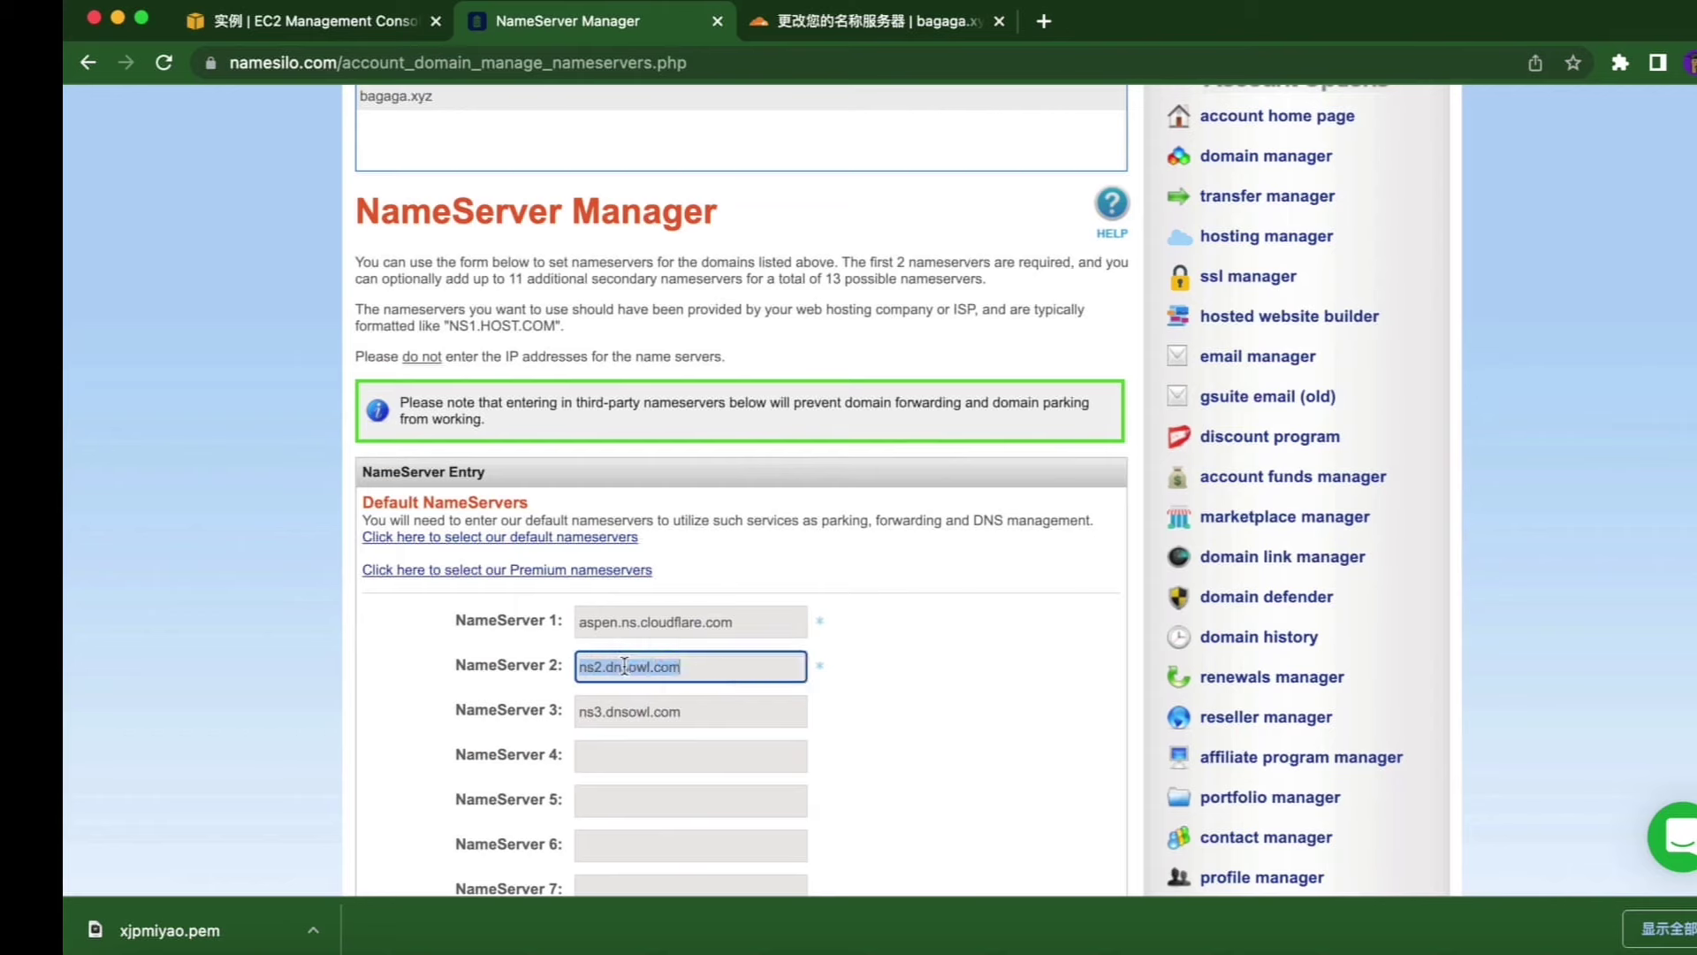
right_click(624, 666)
click(693, 685)
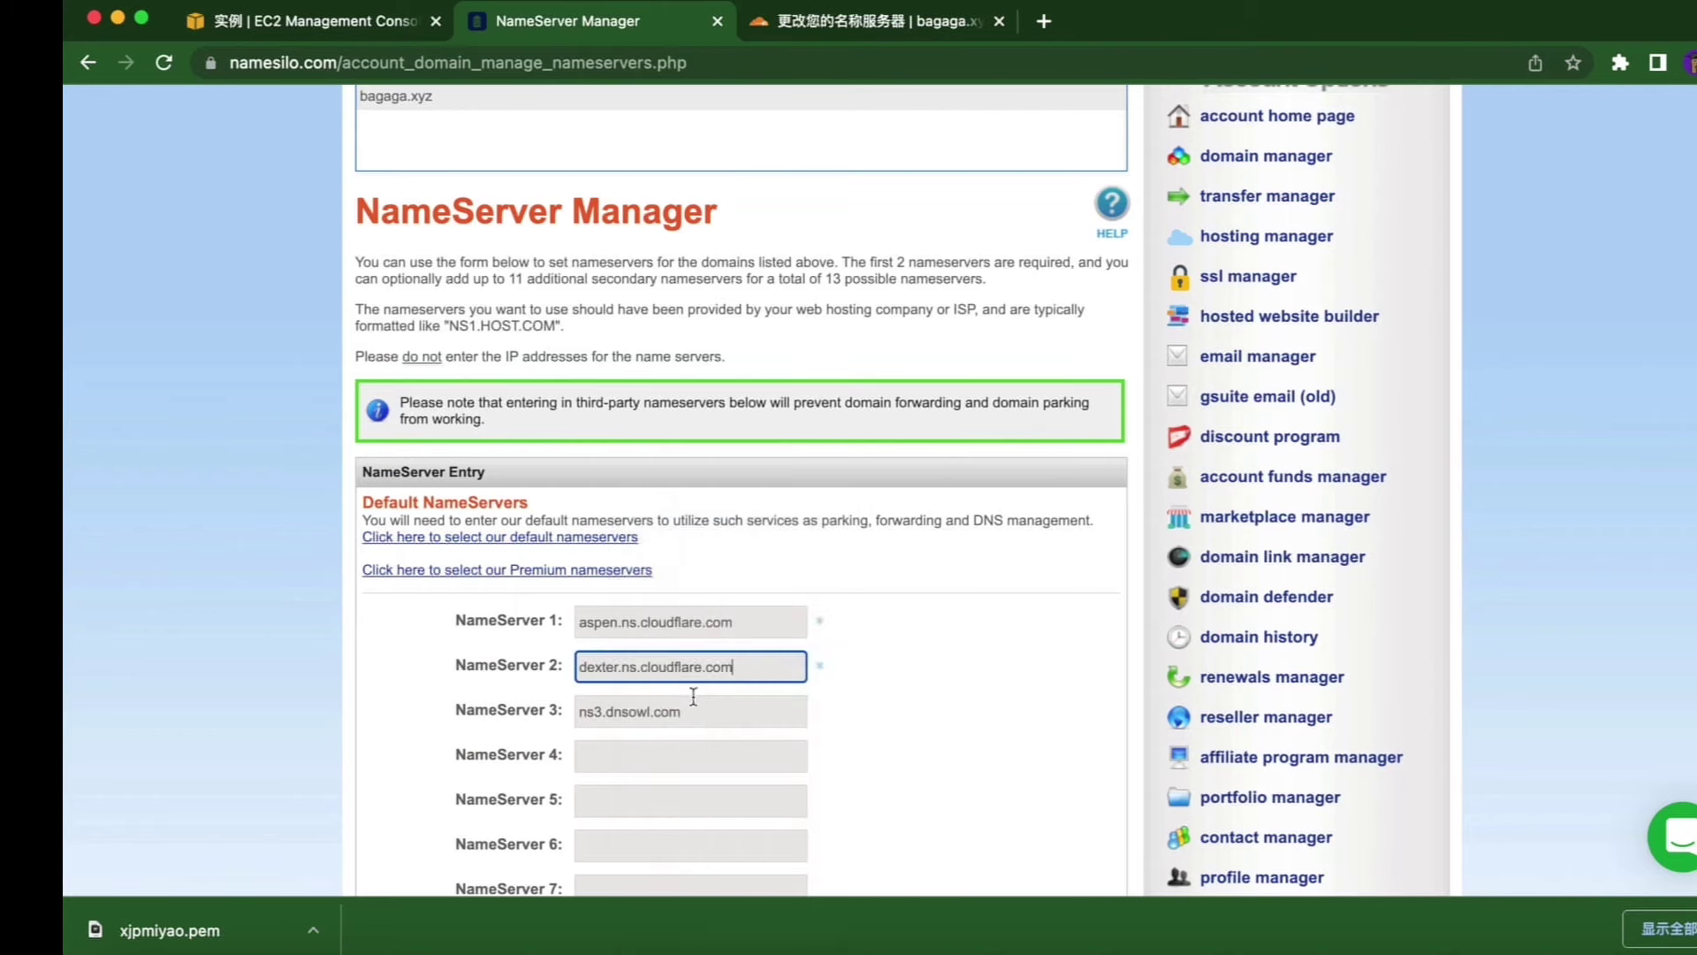
- Clear ns3.dnsowl.com from NameServer 3 and submit the new nameservers
drag(714, 714, 475, 718)
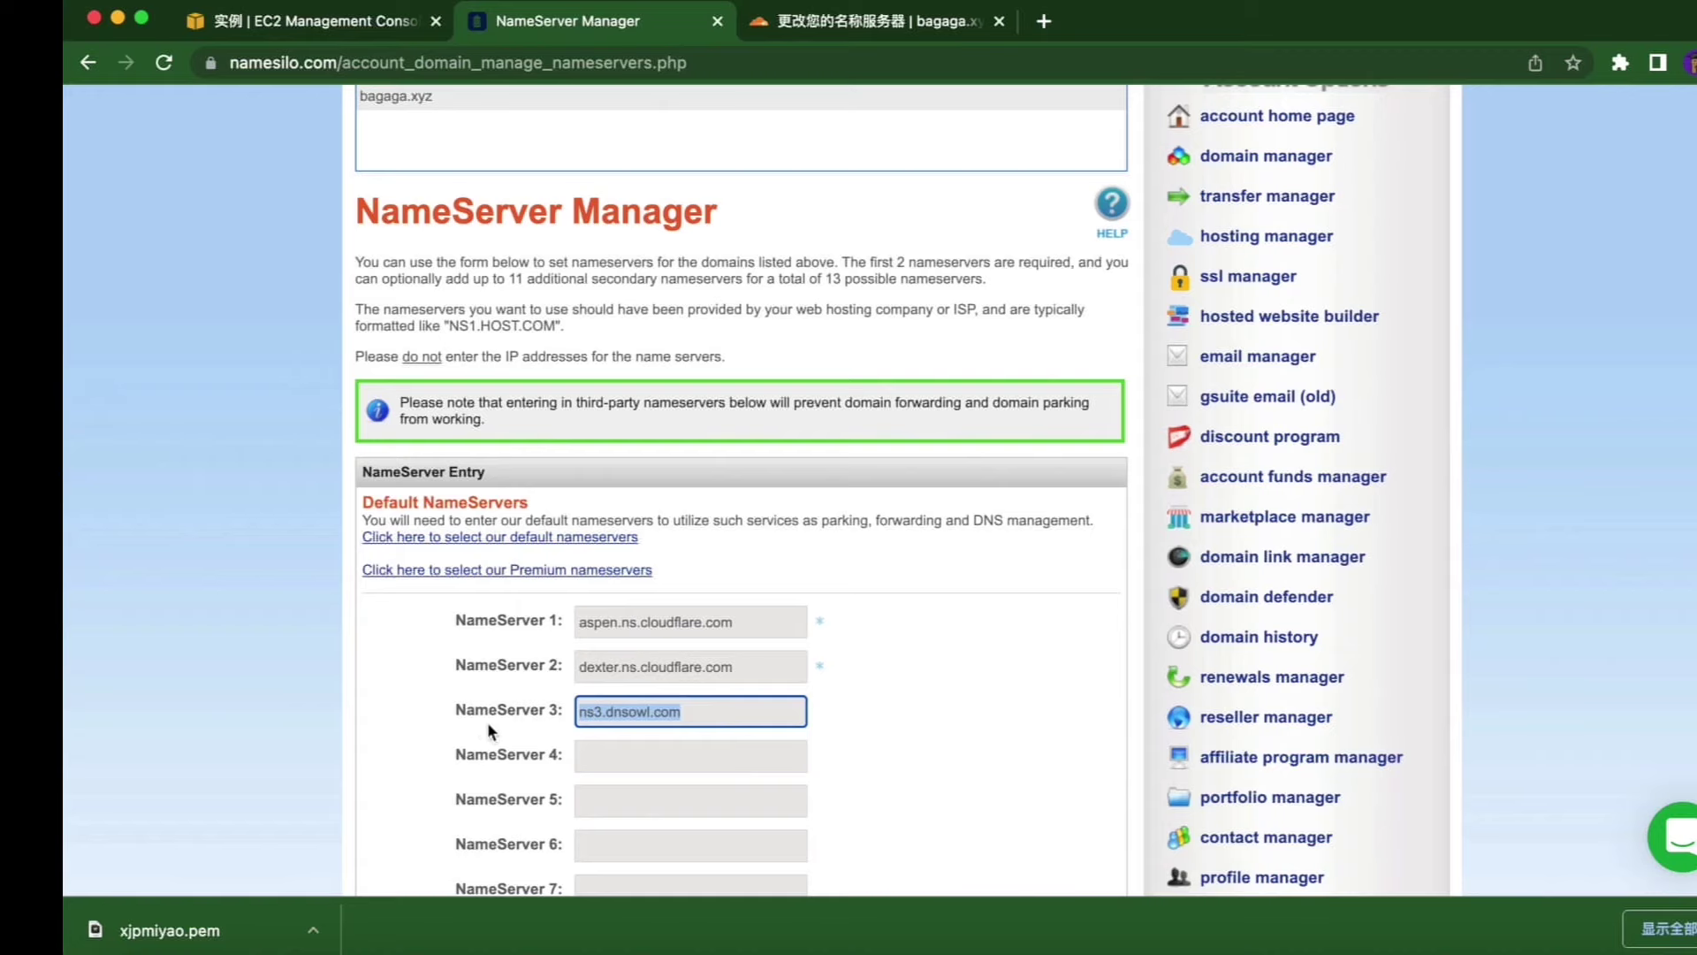
key(BackSpace)
click(893, 705)
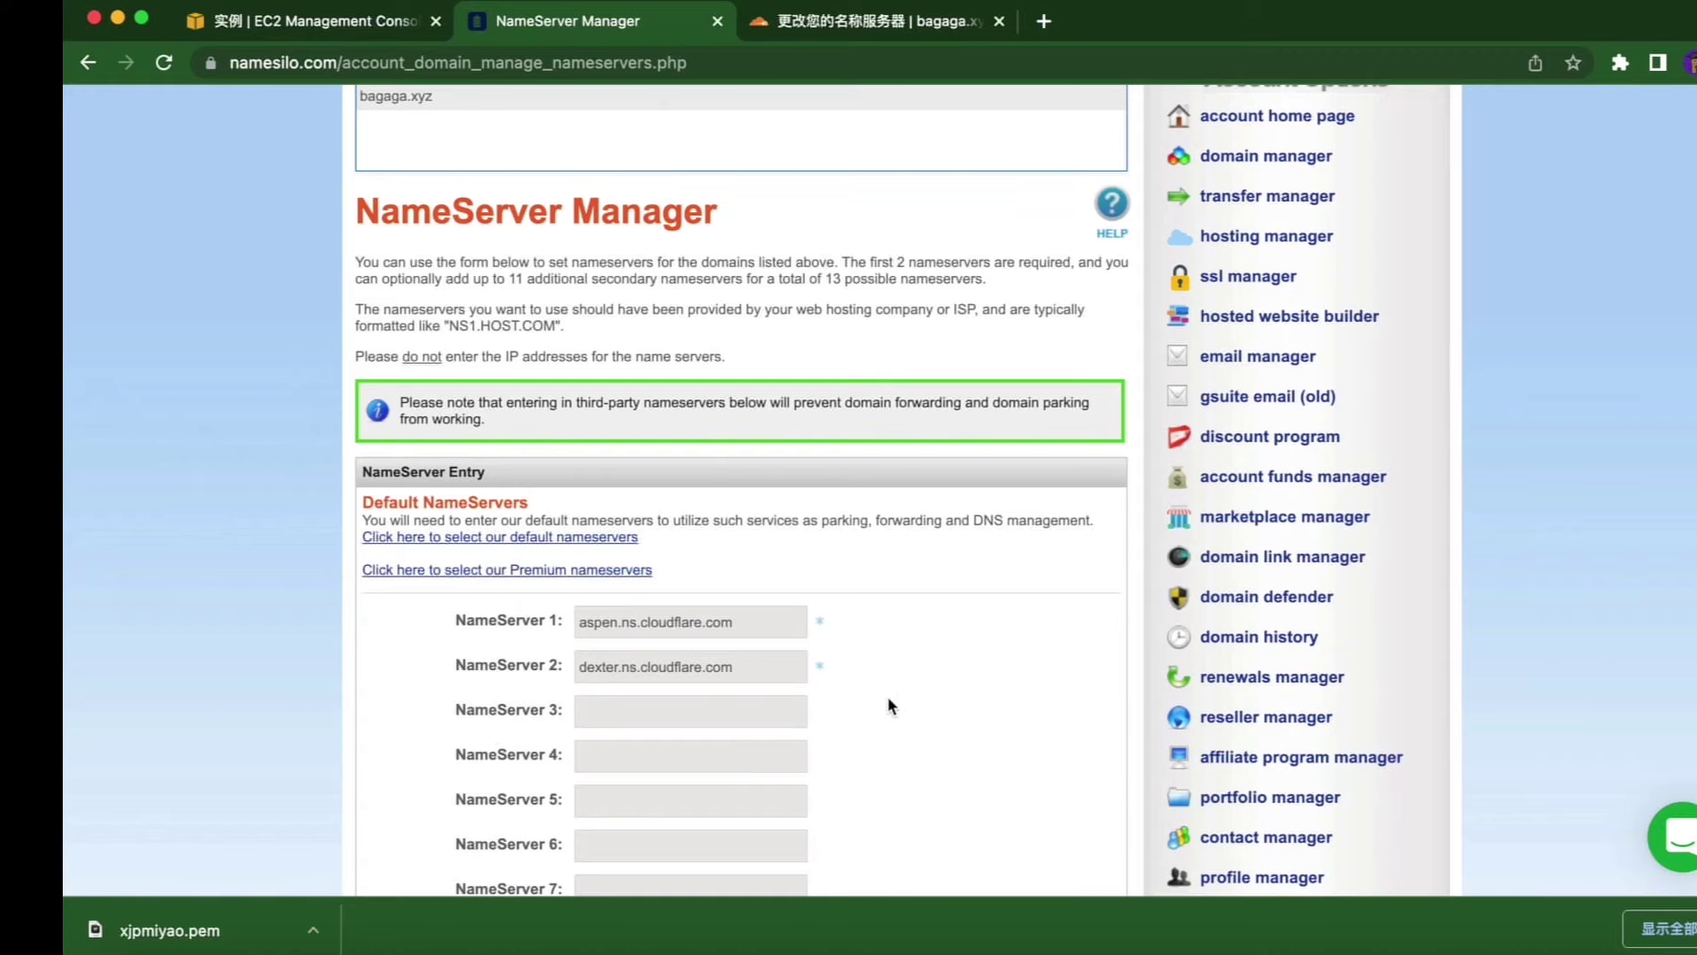
scroll(887, 706, down, 6)
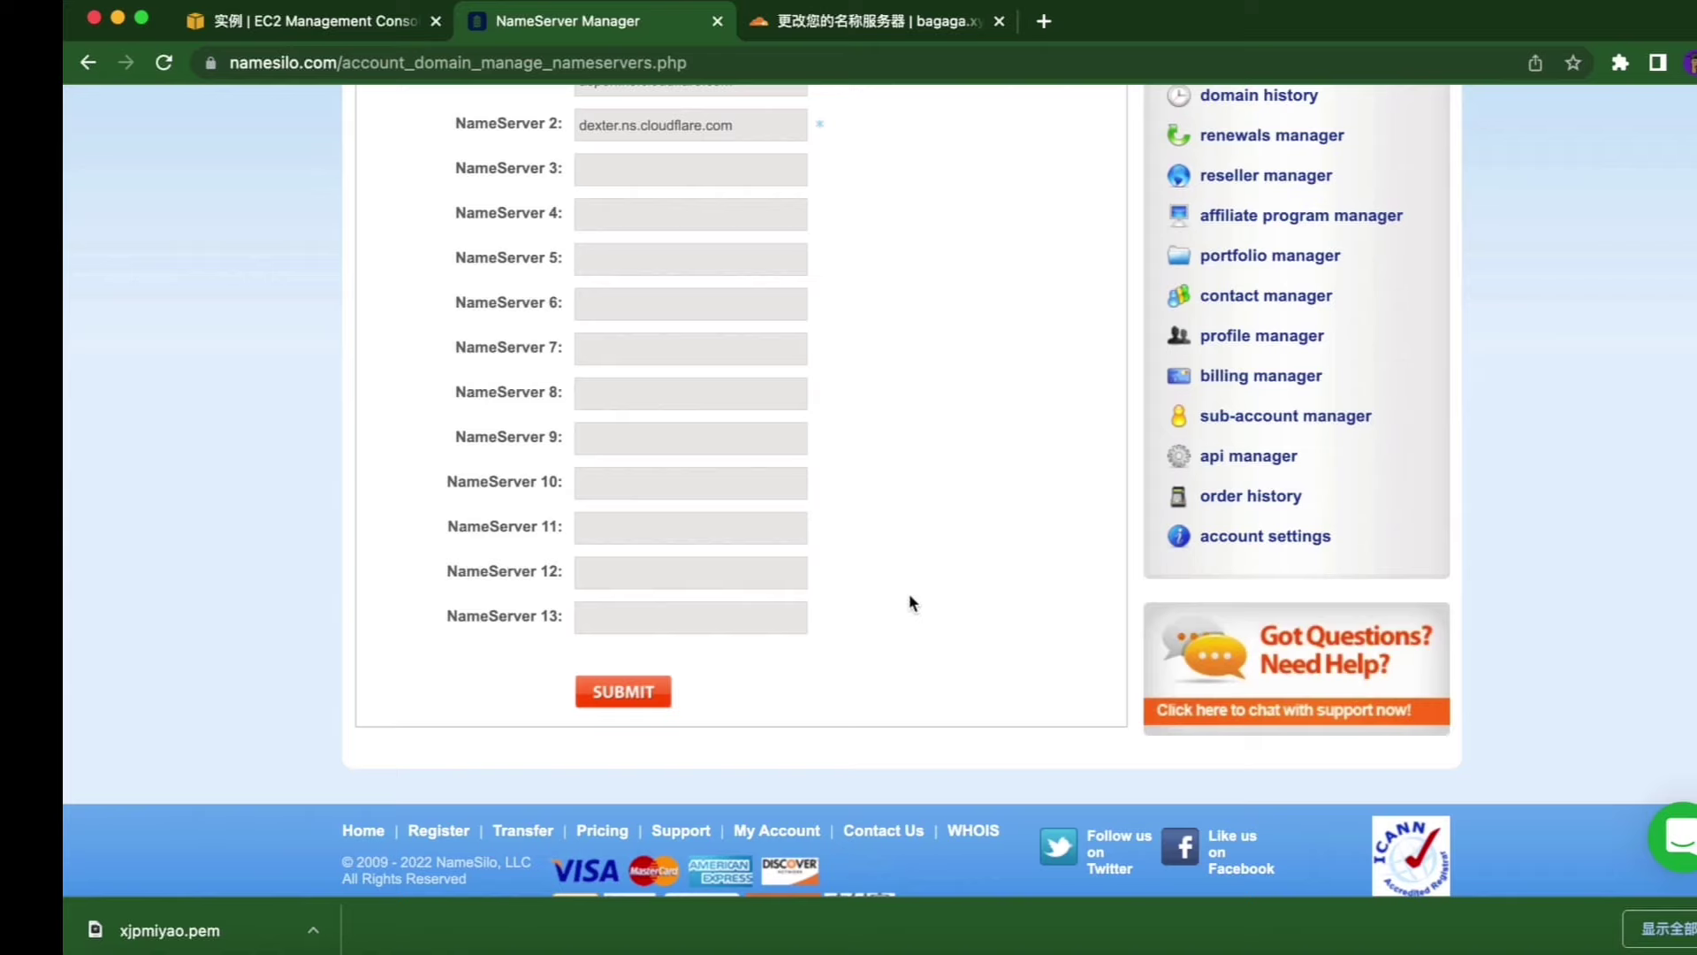
click(624, 695)
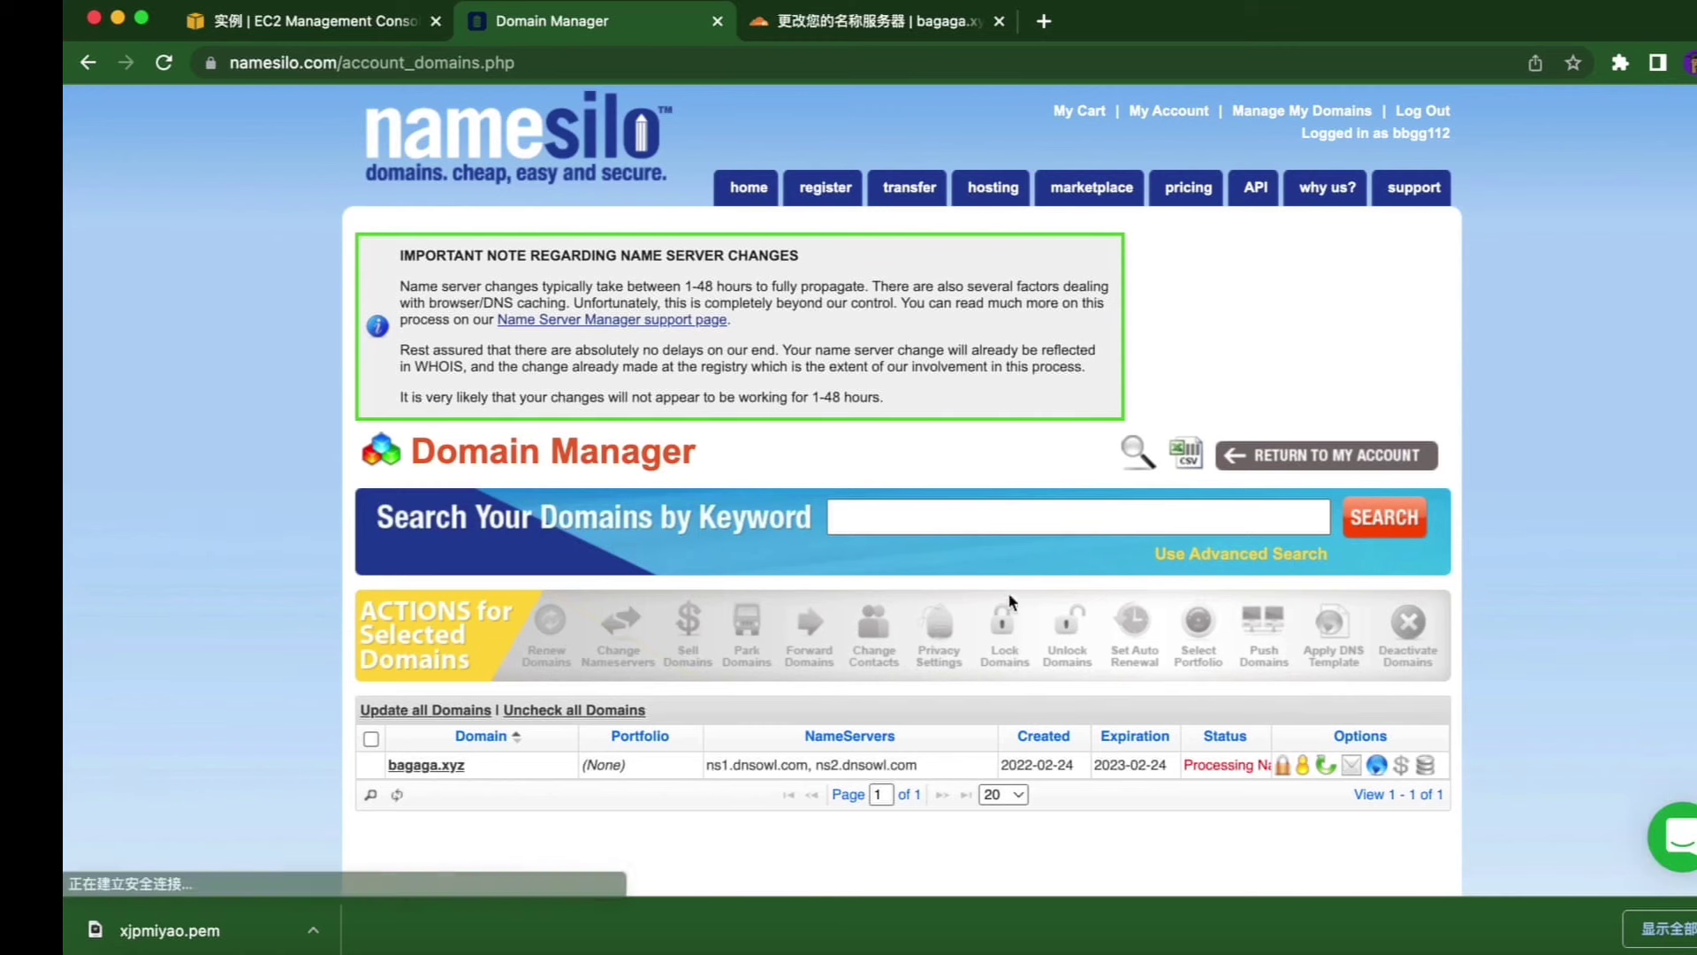
- Reload the Domain Manager repeatedly until bagaga.xyz shows the aspen and dexter nameservers
scroll(1224, 743, down, 1)
click(1227, 732)
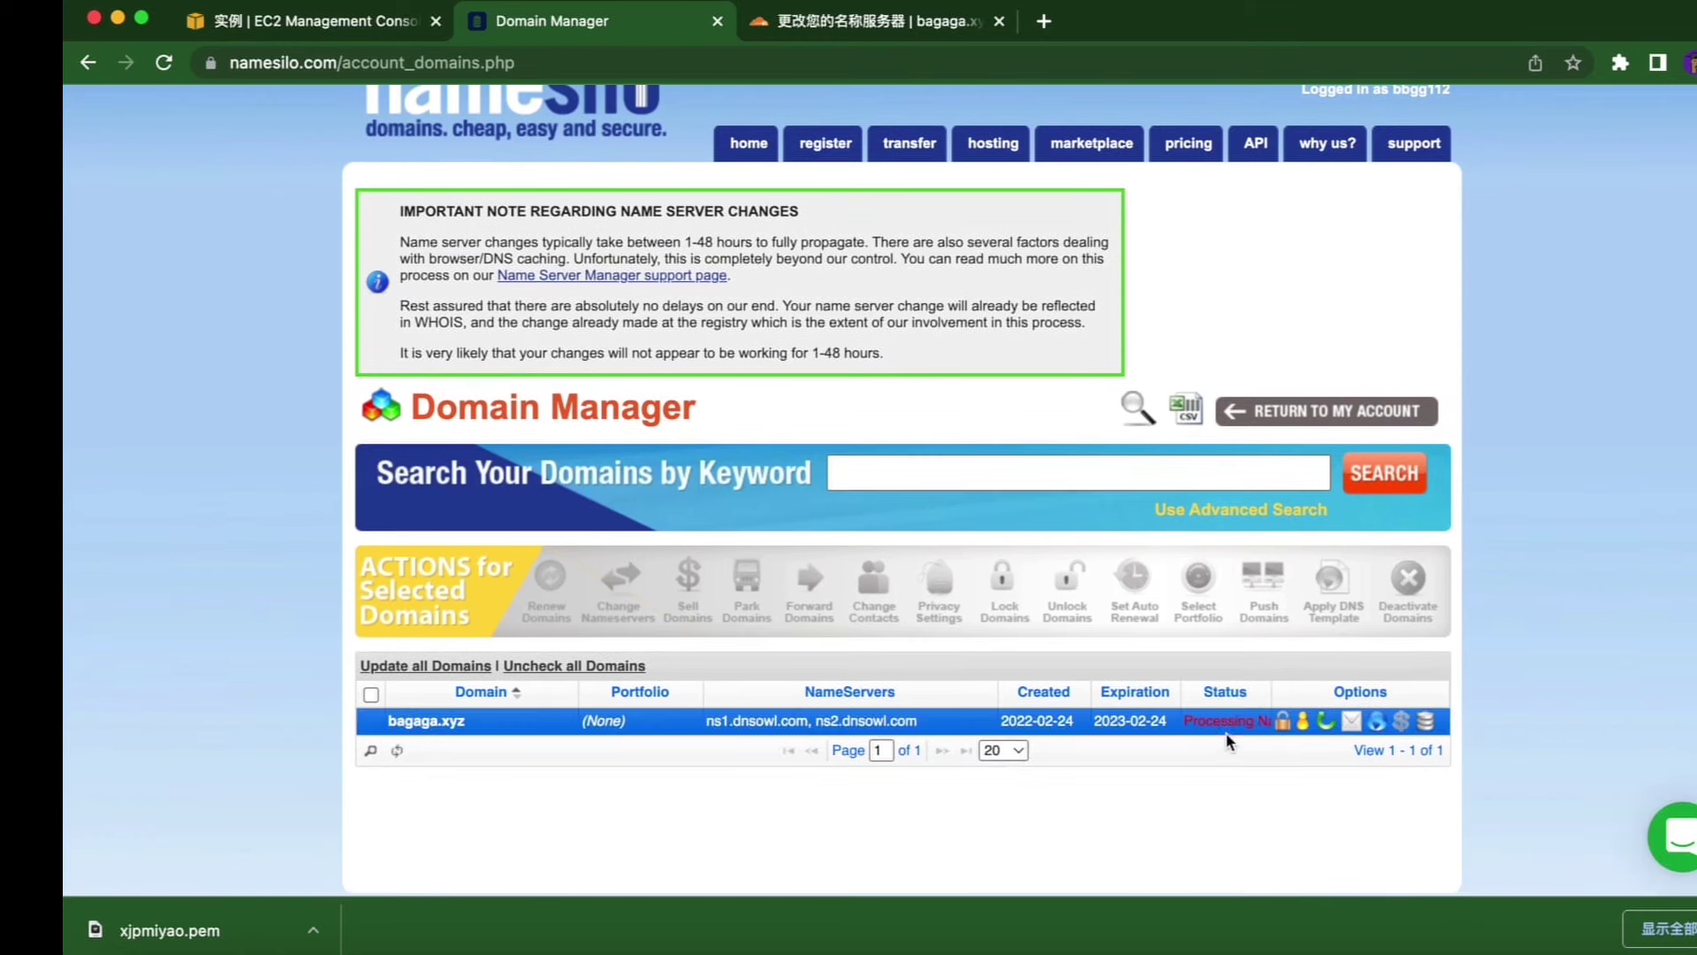
right_click(1186, 788)
key(Return)
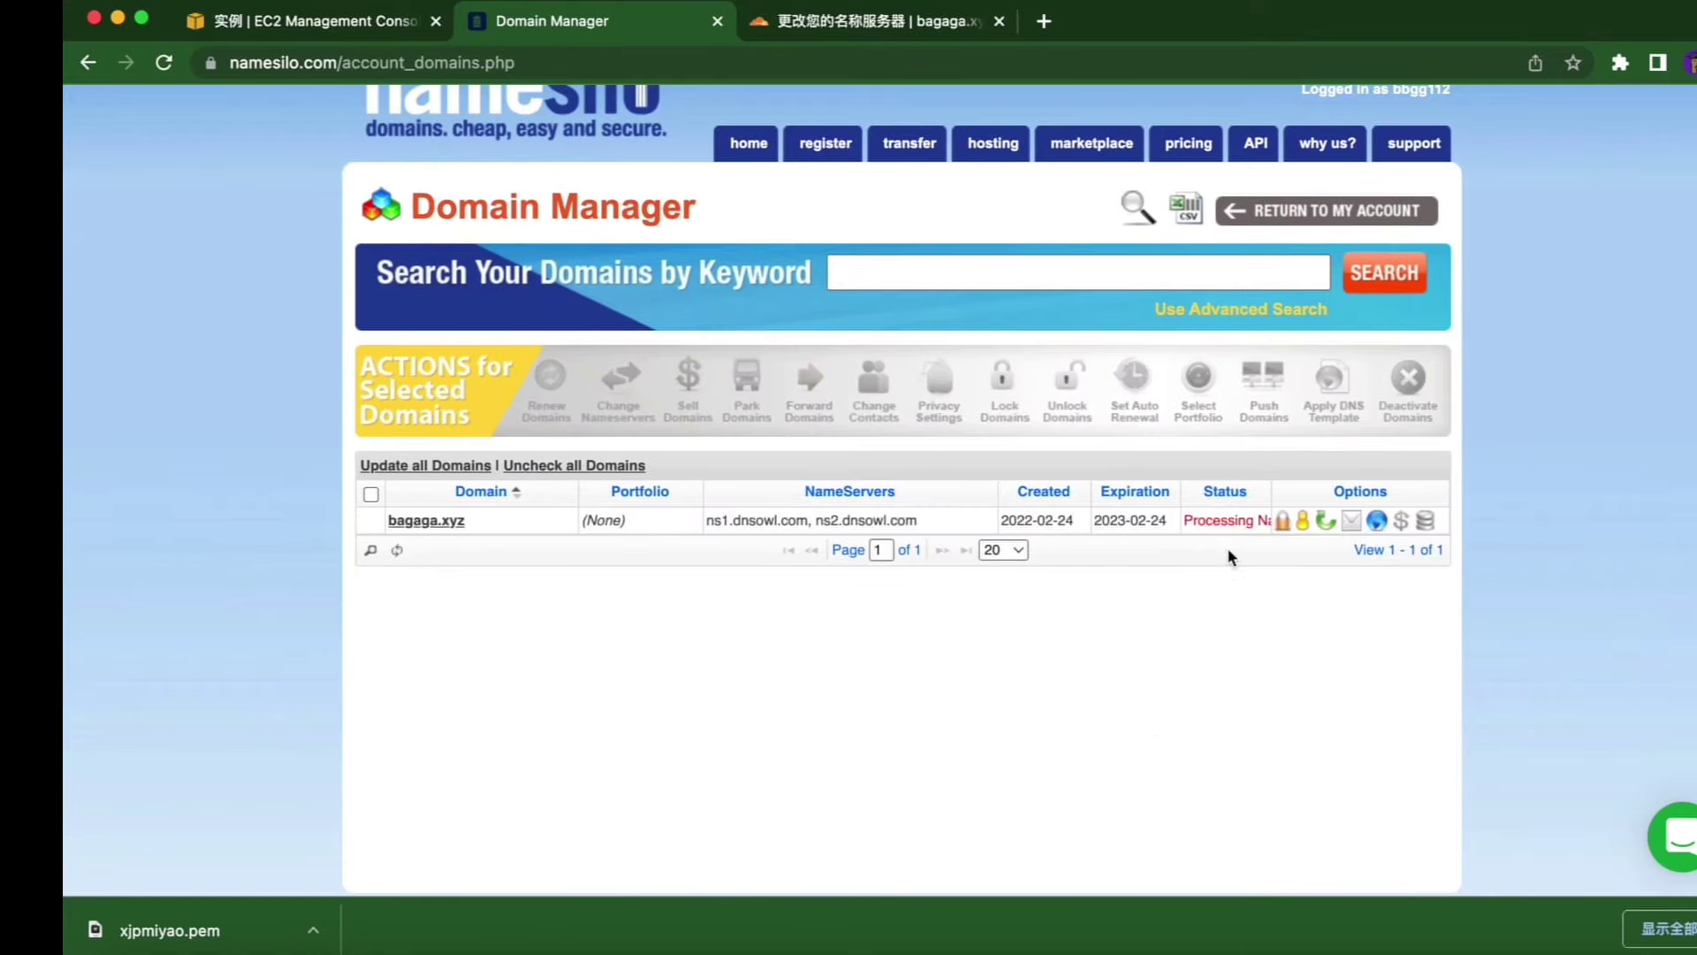
right_click(1201, 585)
click(1241, 655)
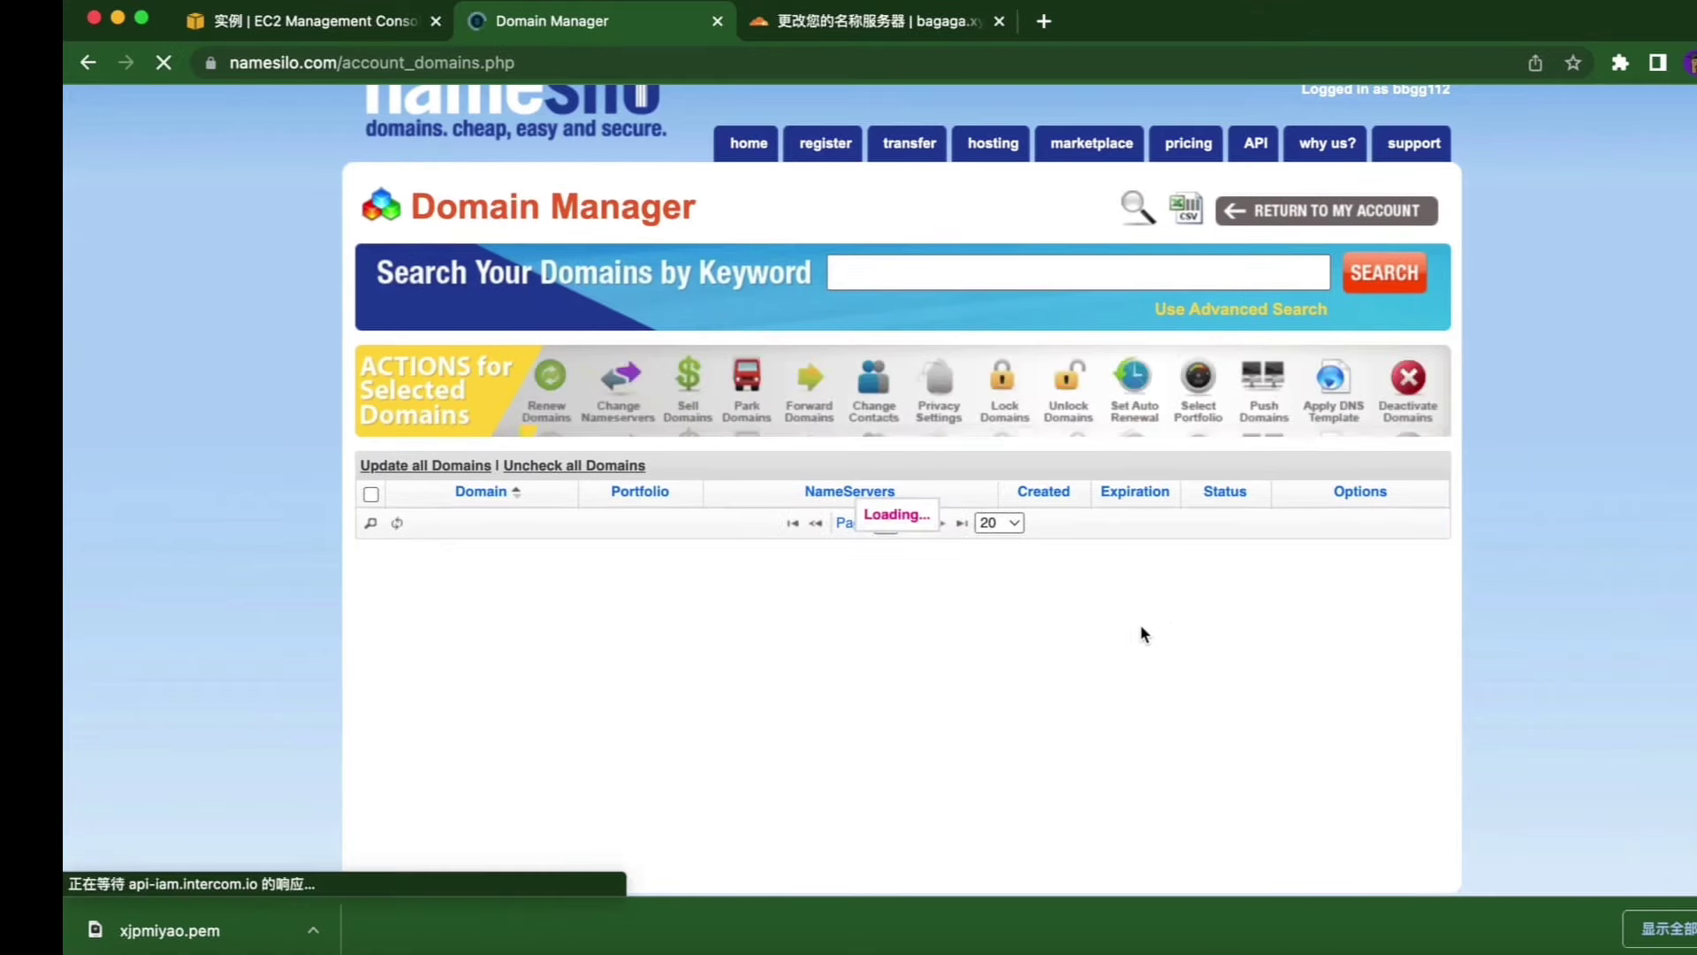
right_click(1147, 626)
click(1197, 670)
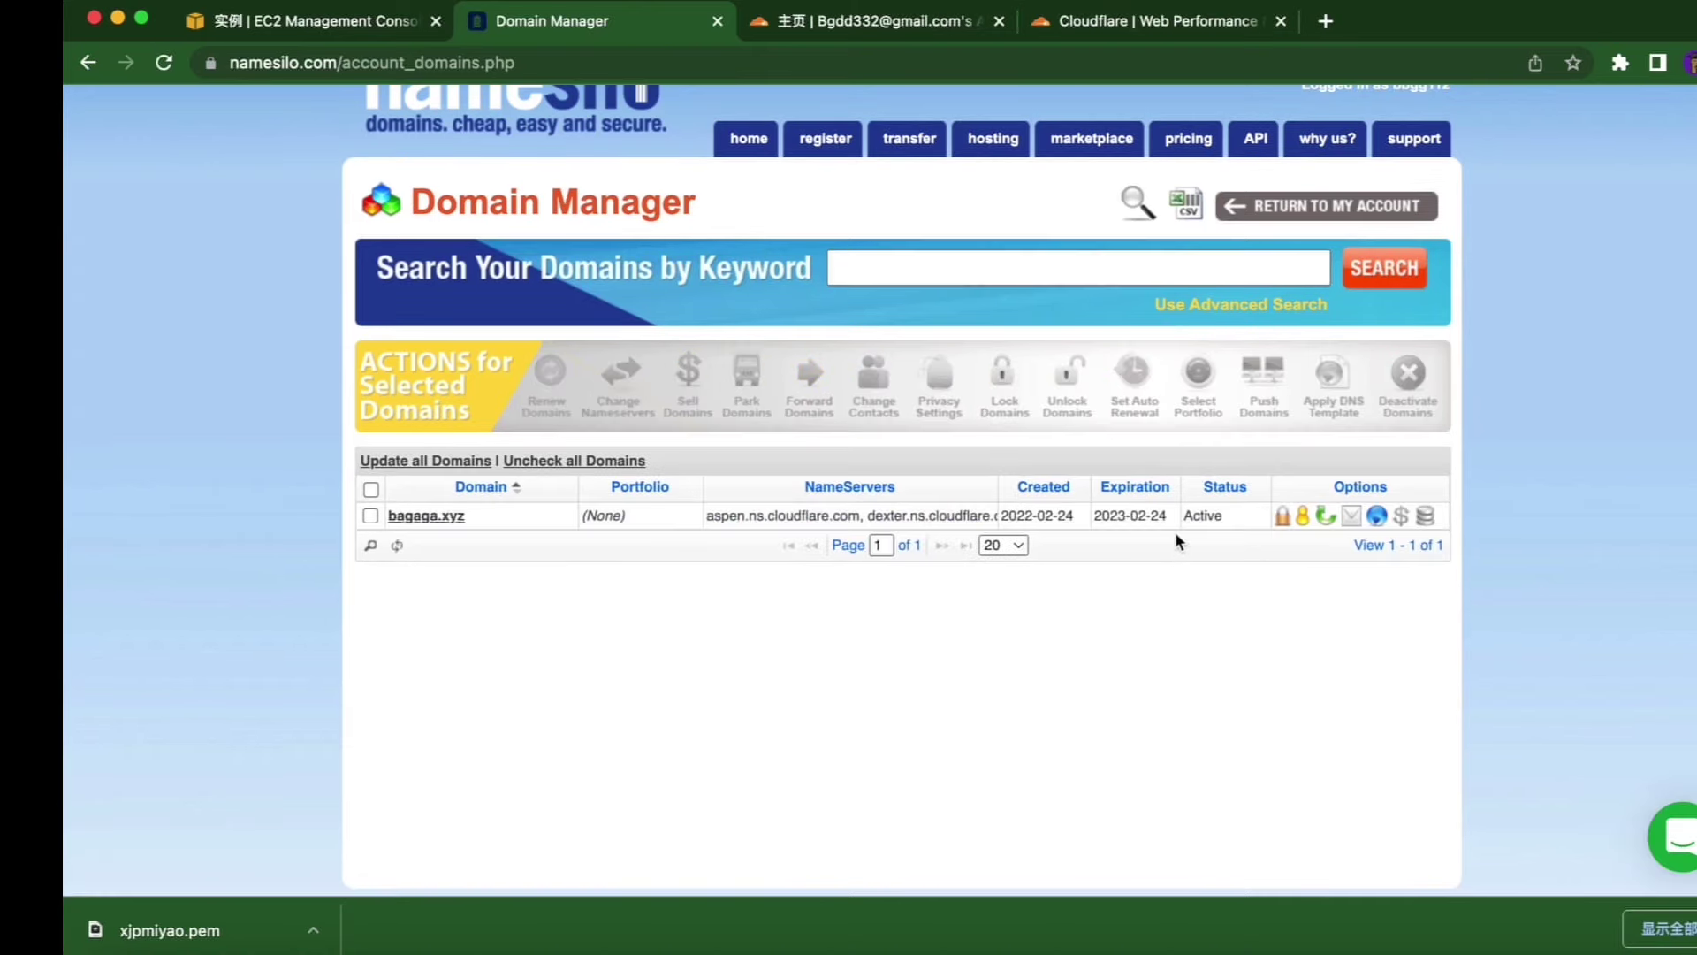
- Confirm bagaga.xyz's status is Active and tick its checkbox
click(1177, 520)
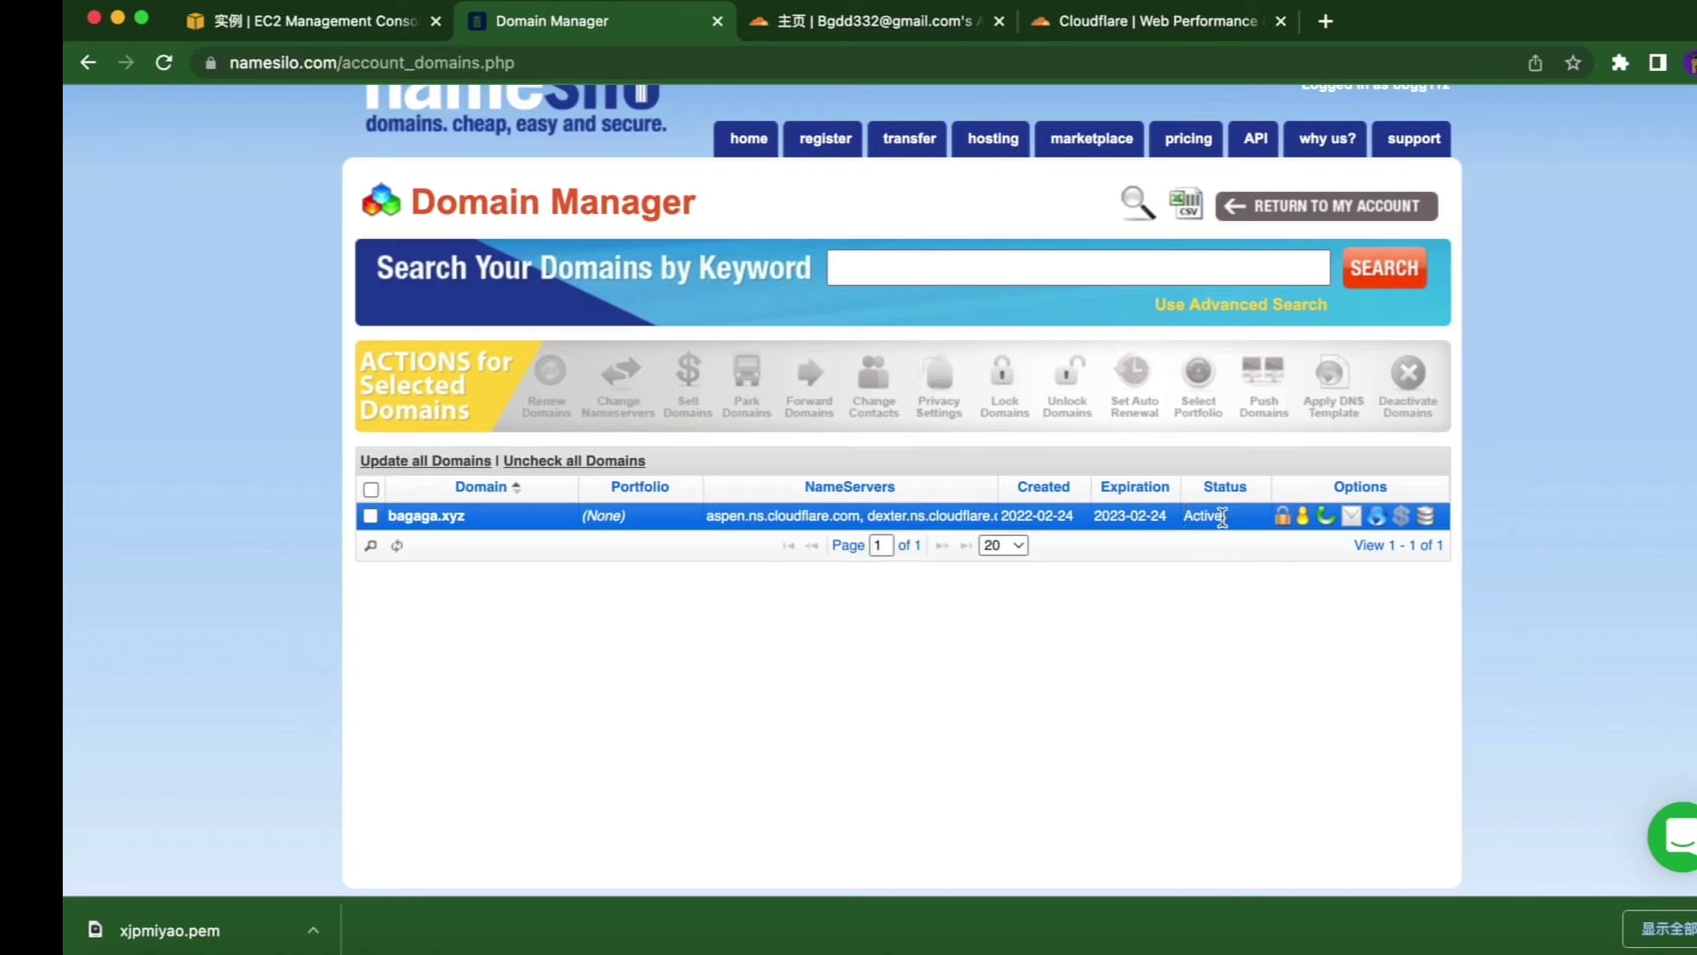
drag(1235, 519, 1188, 520)
click(1189, 519)
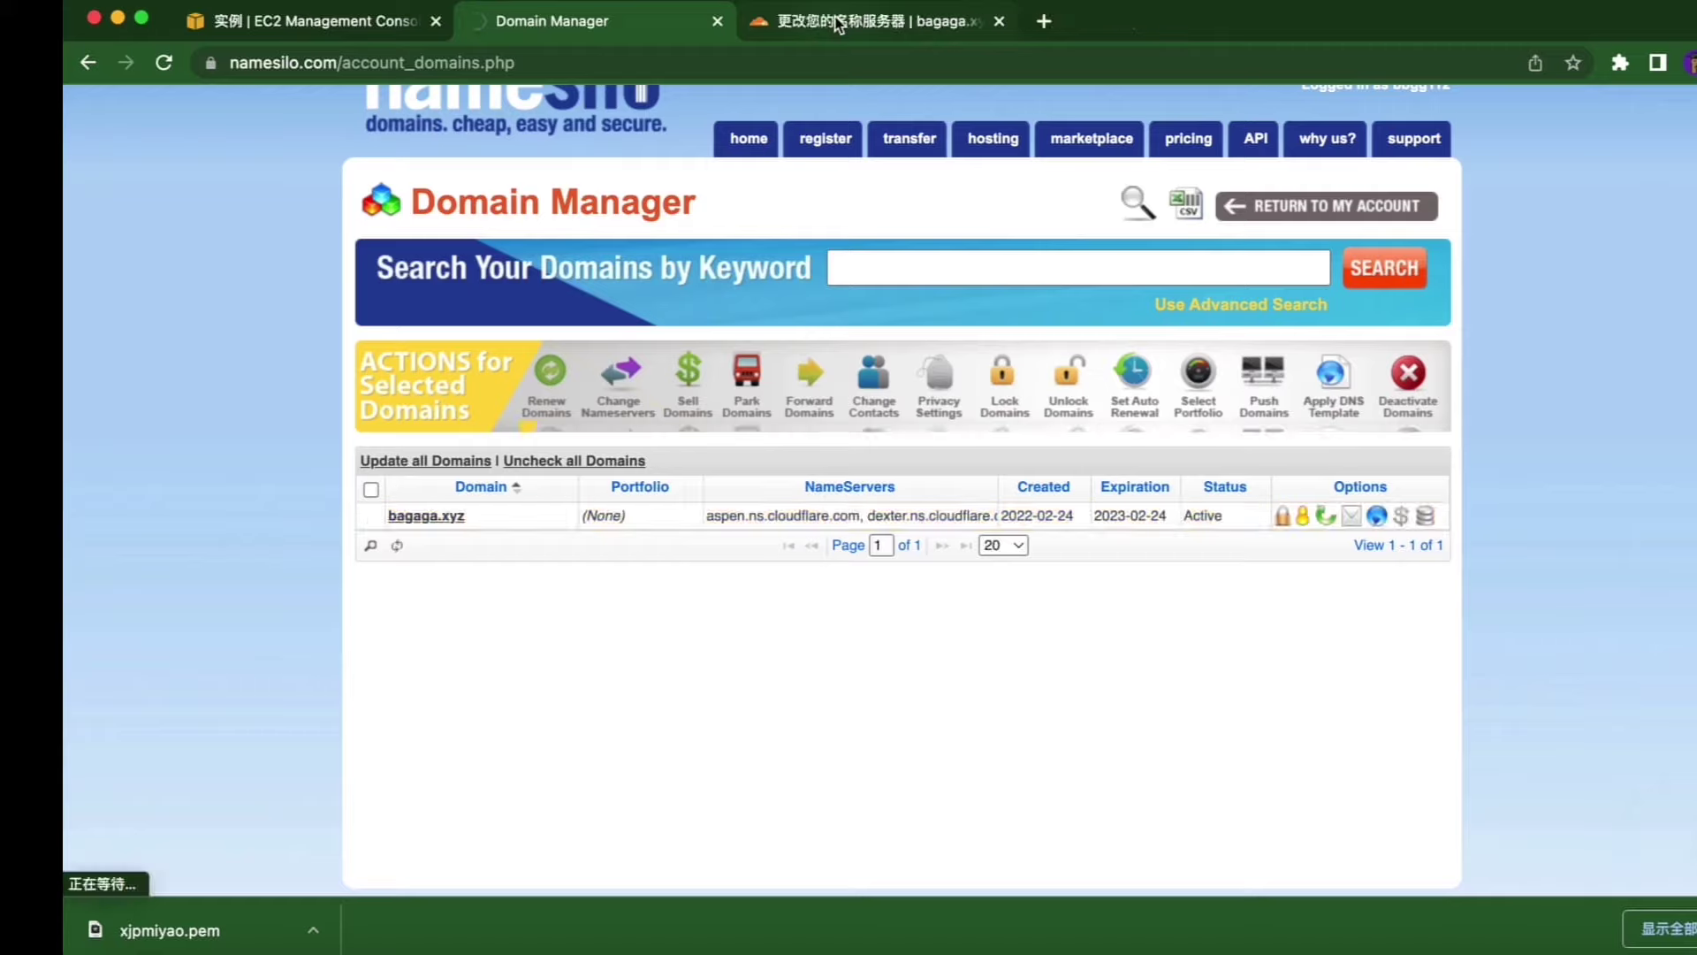
- Ask Cloudflare to check the nameservers, then request the account verification e-mail
click(838, 24)
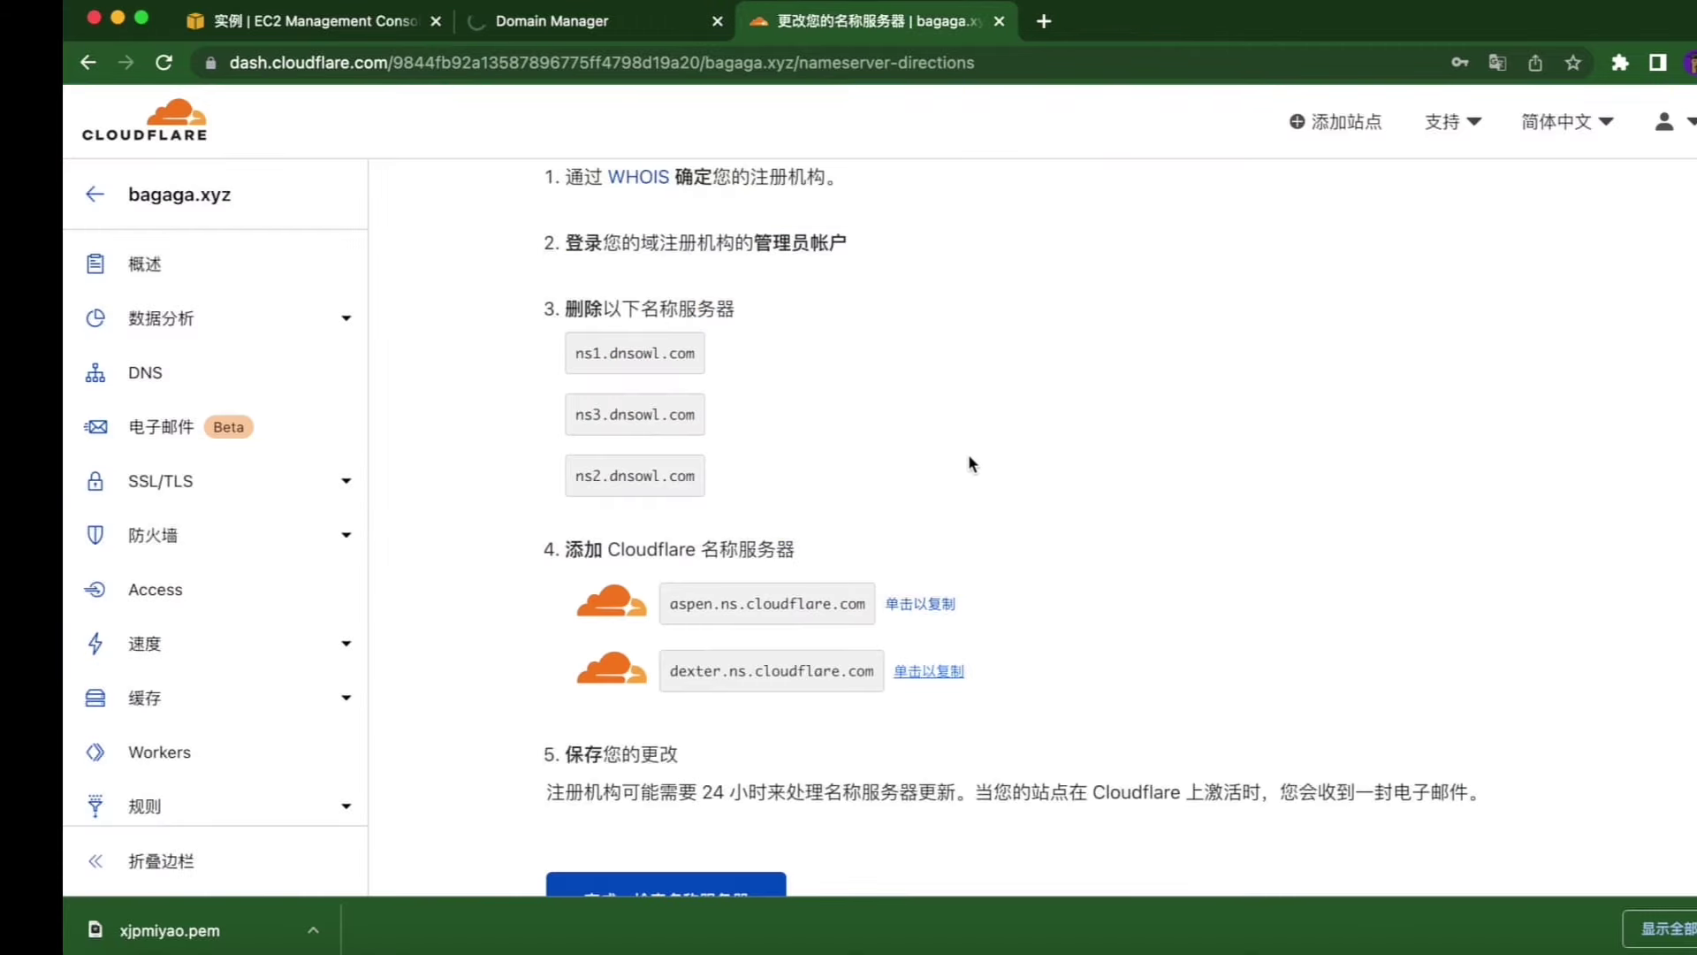
scroll(965, 405, down, 5)
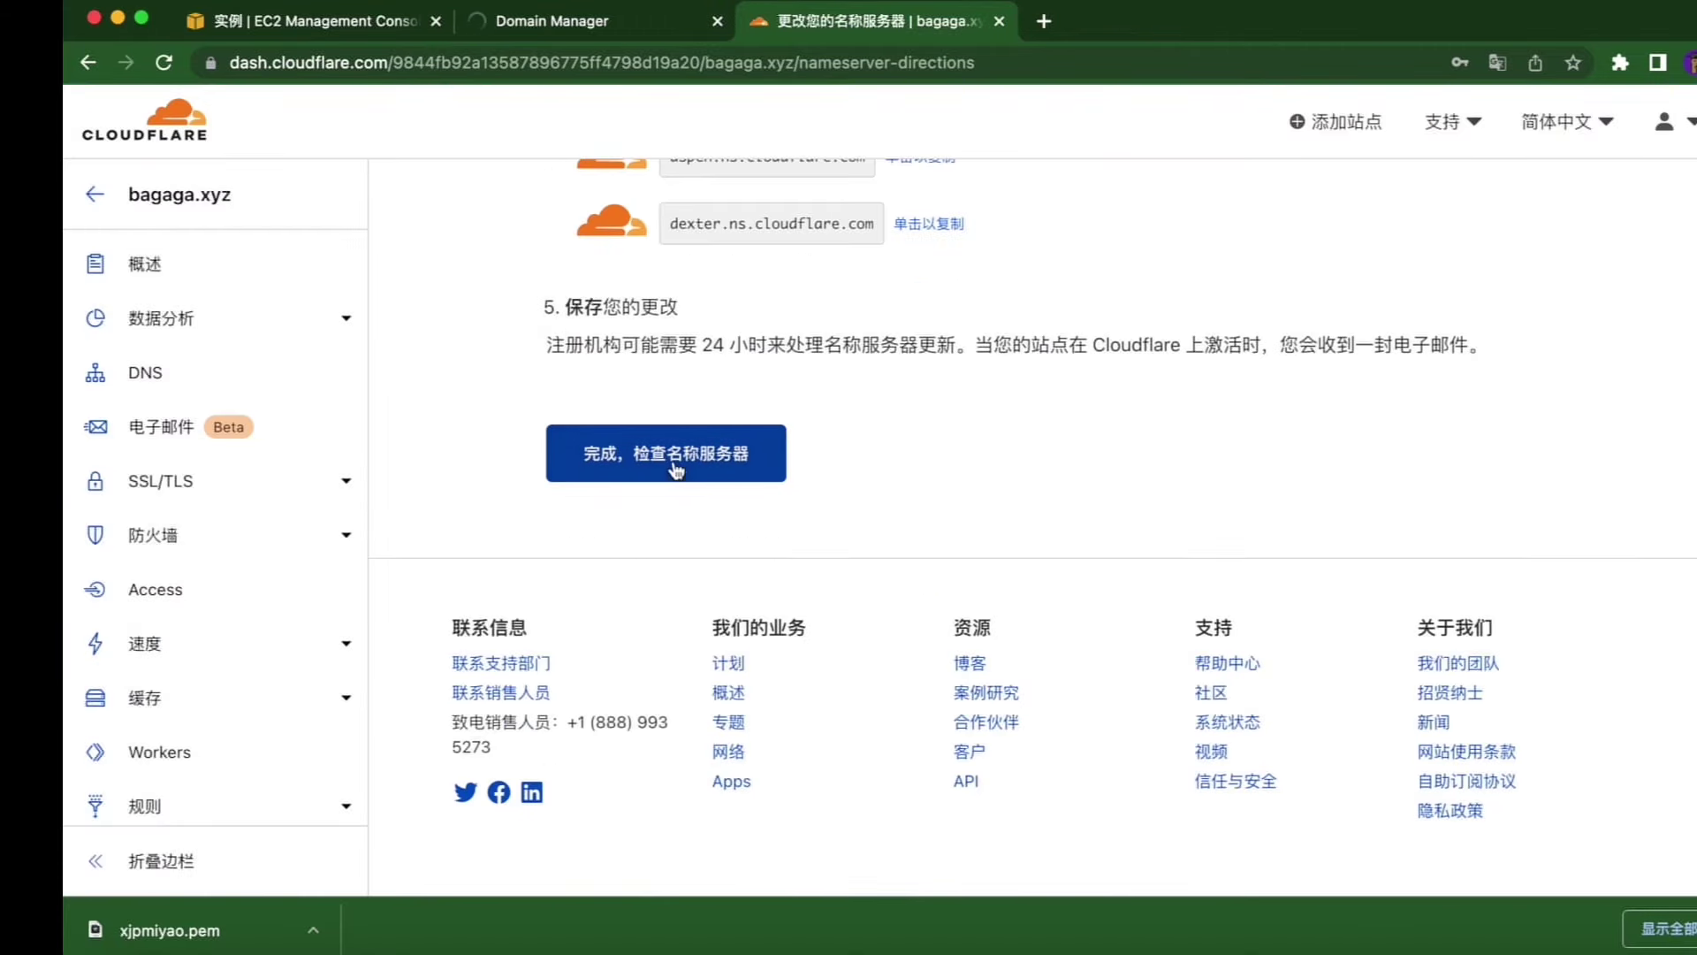
click(676, 469)
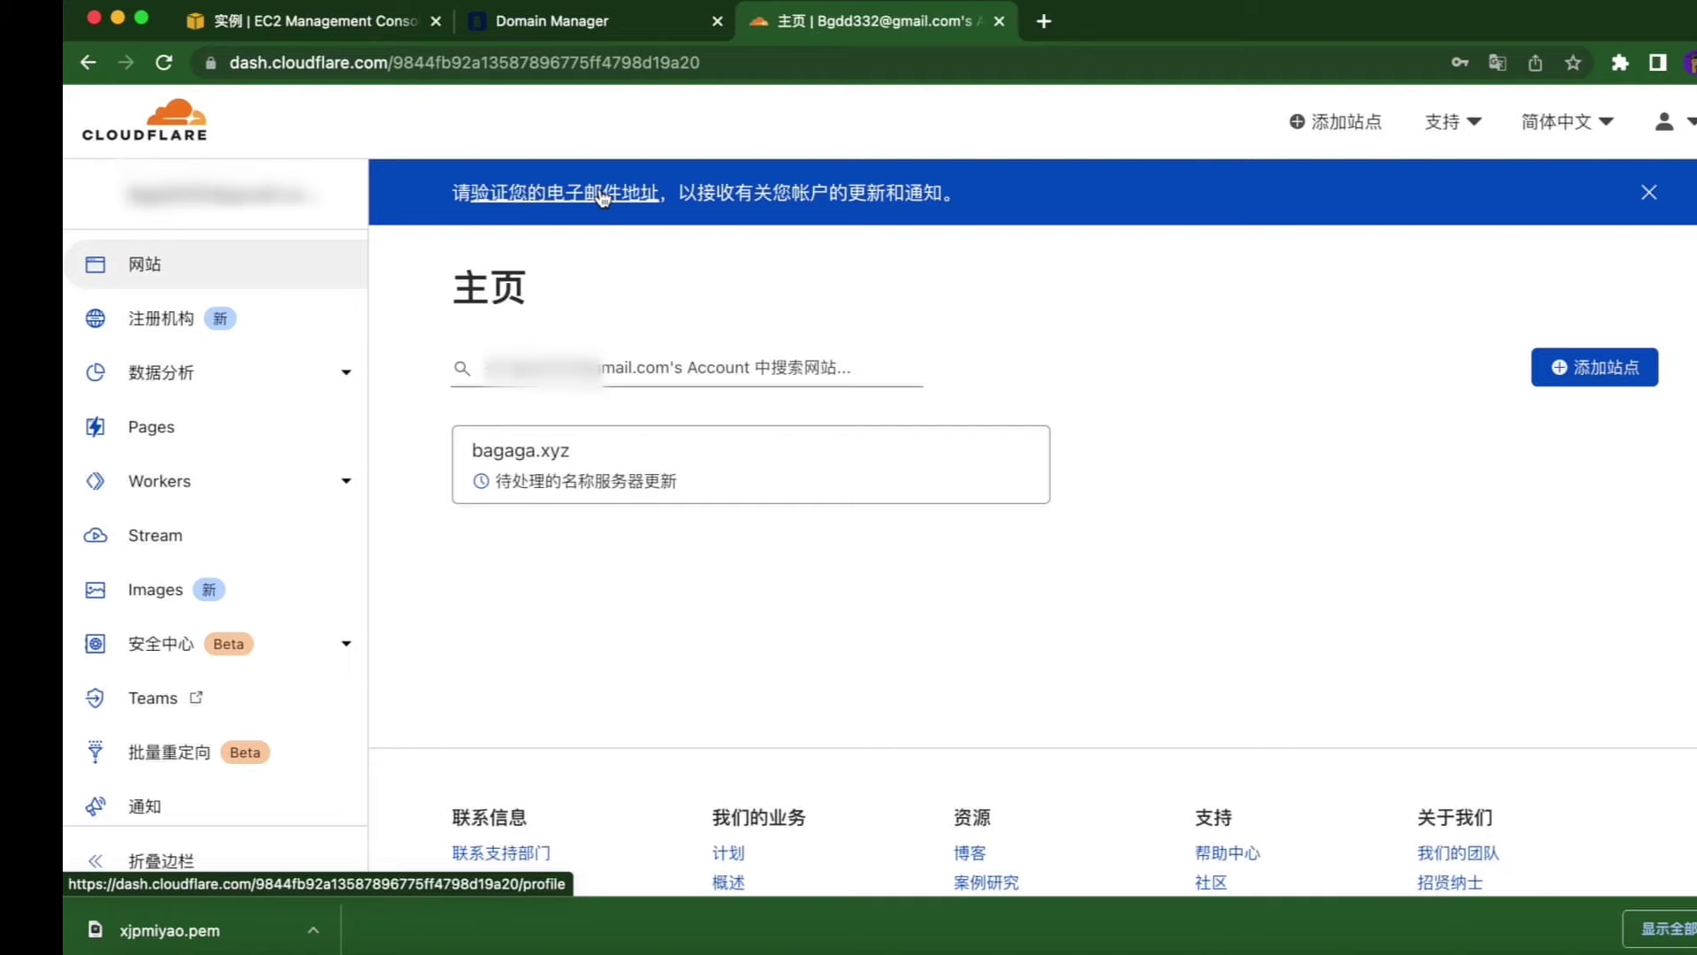
click(602, 196)
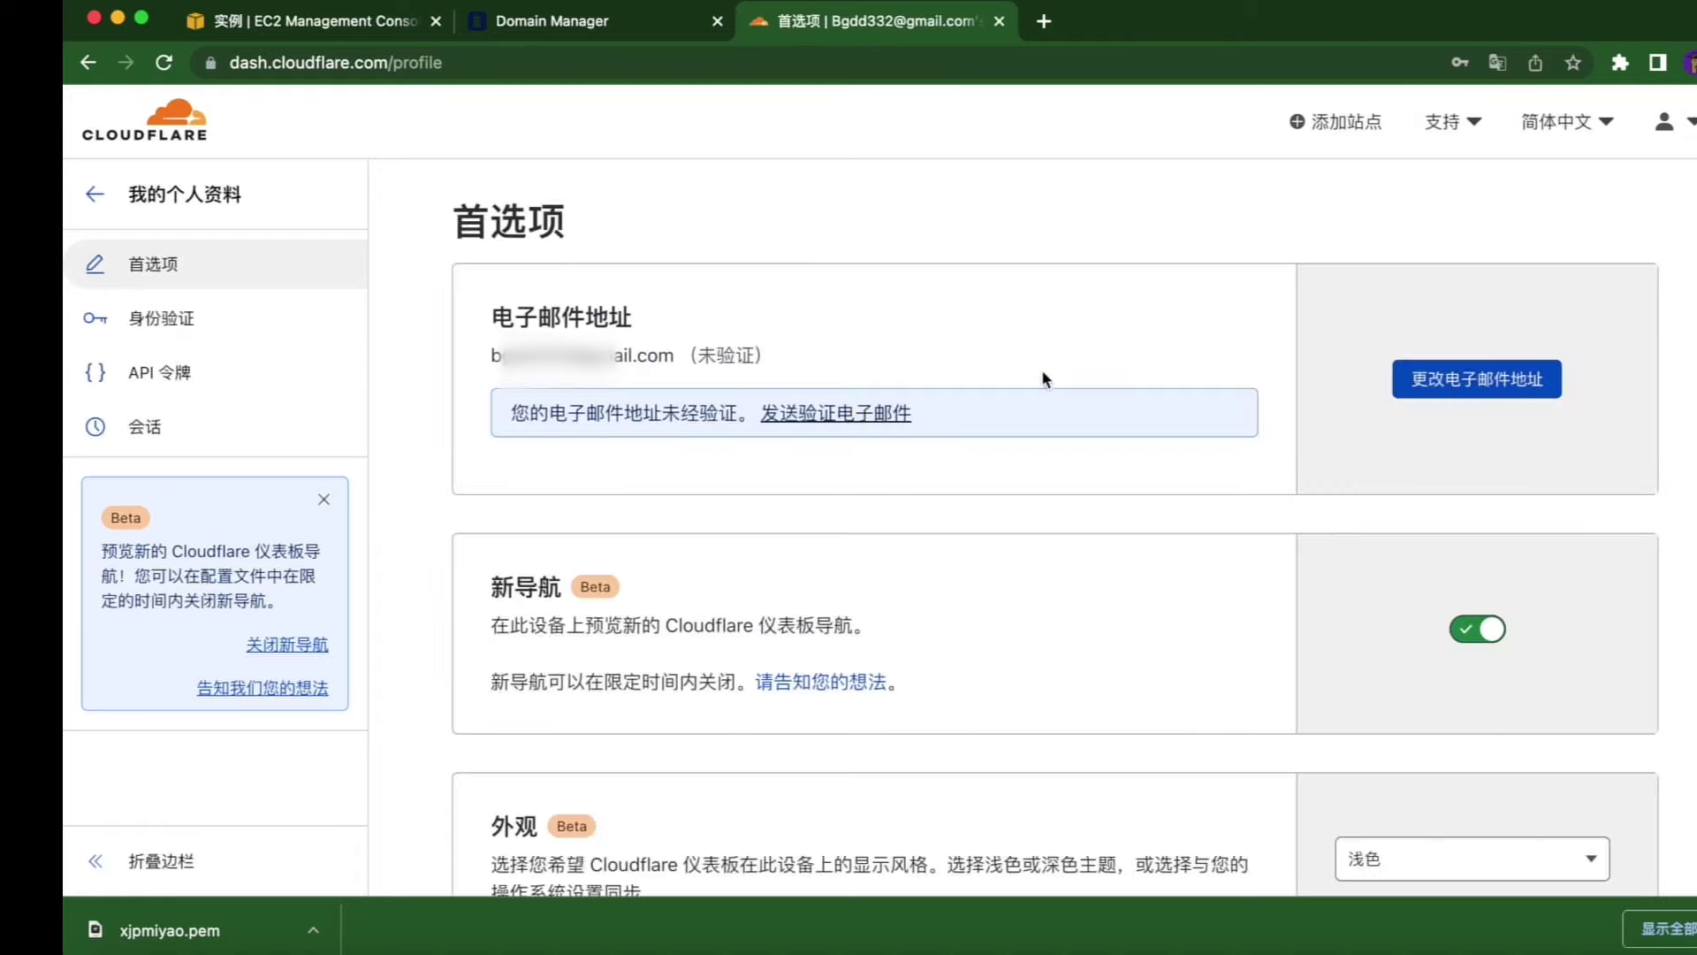
click(1046, 23)
- Follow the verification link in Cloudflare's Gmail message and continue to the dashboard
click(940, 548)
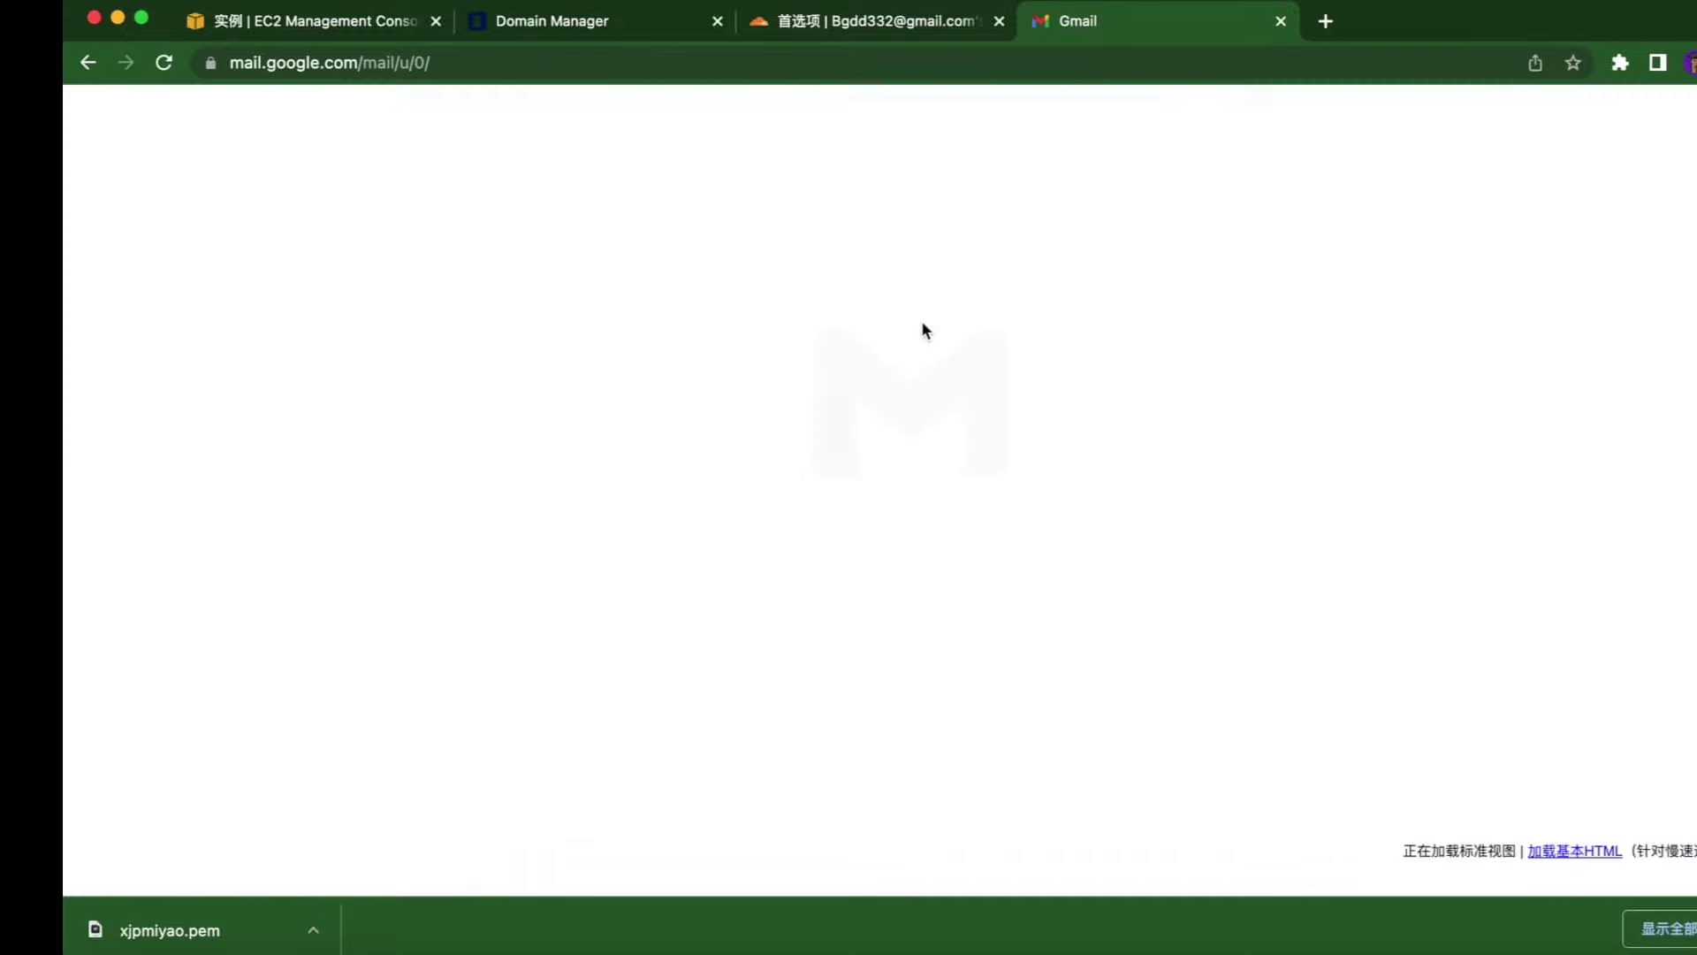
click(807, 477)
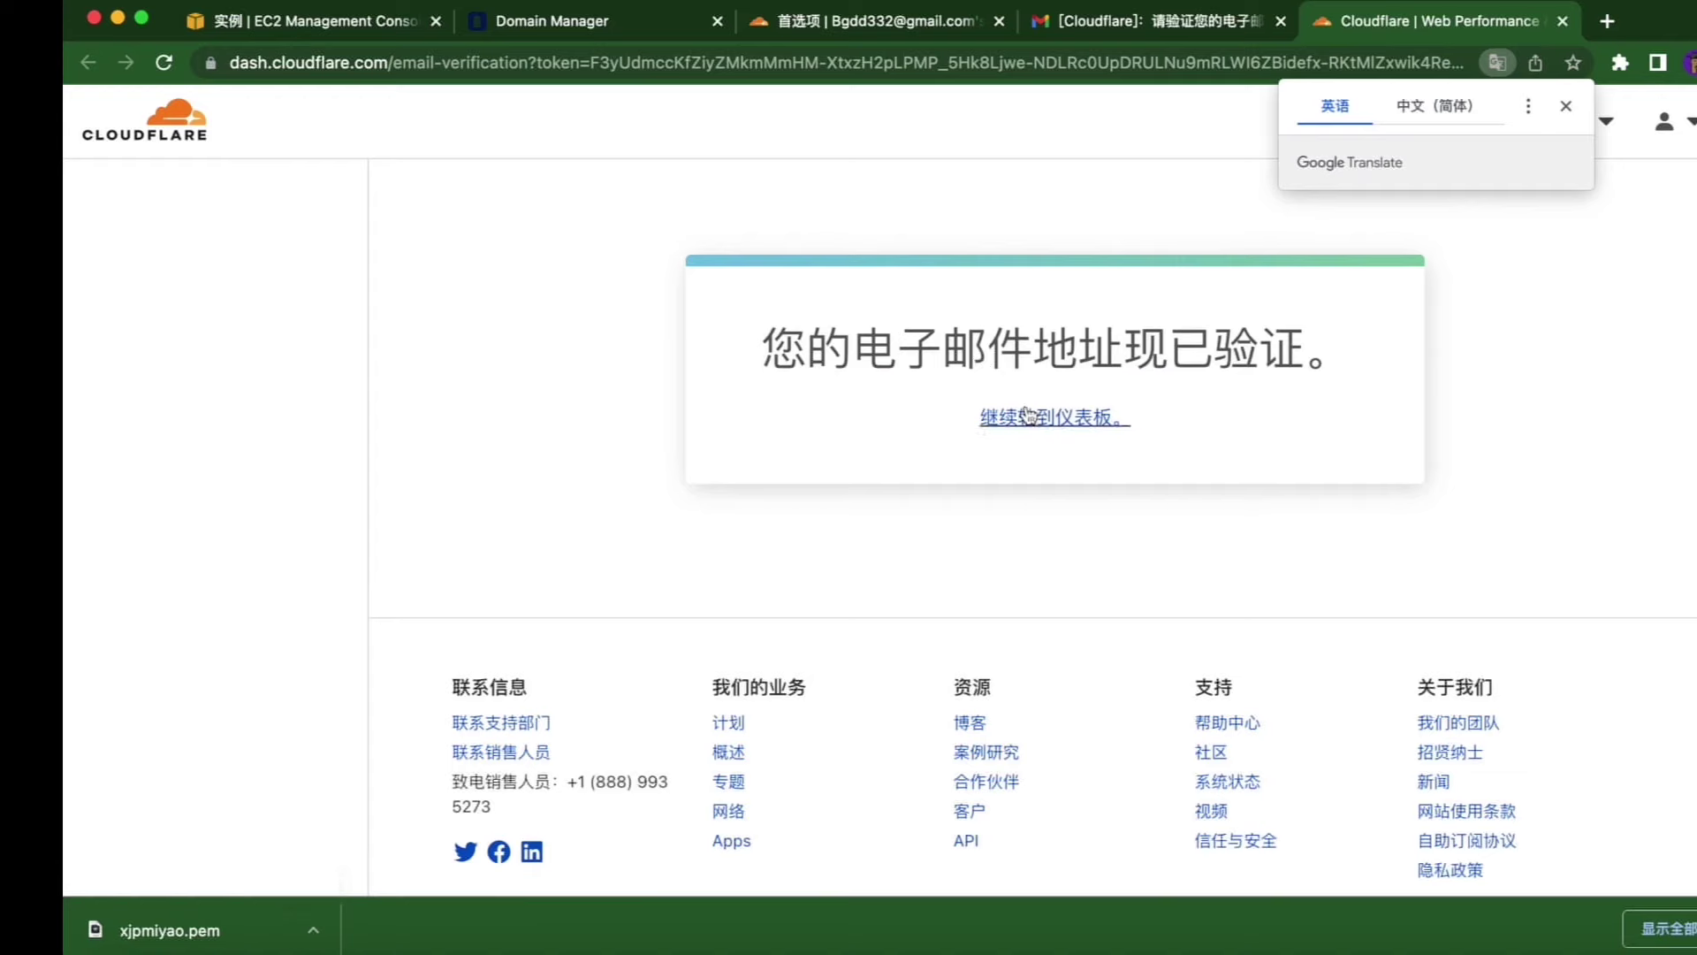
click(1026, 416)
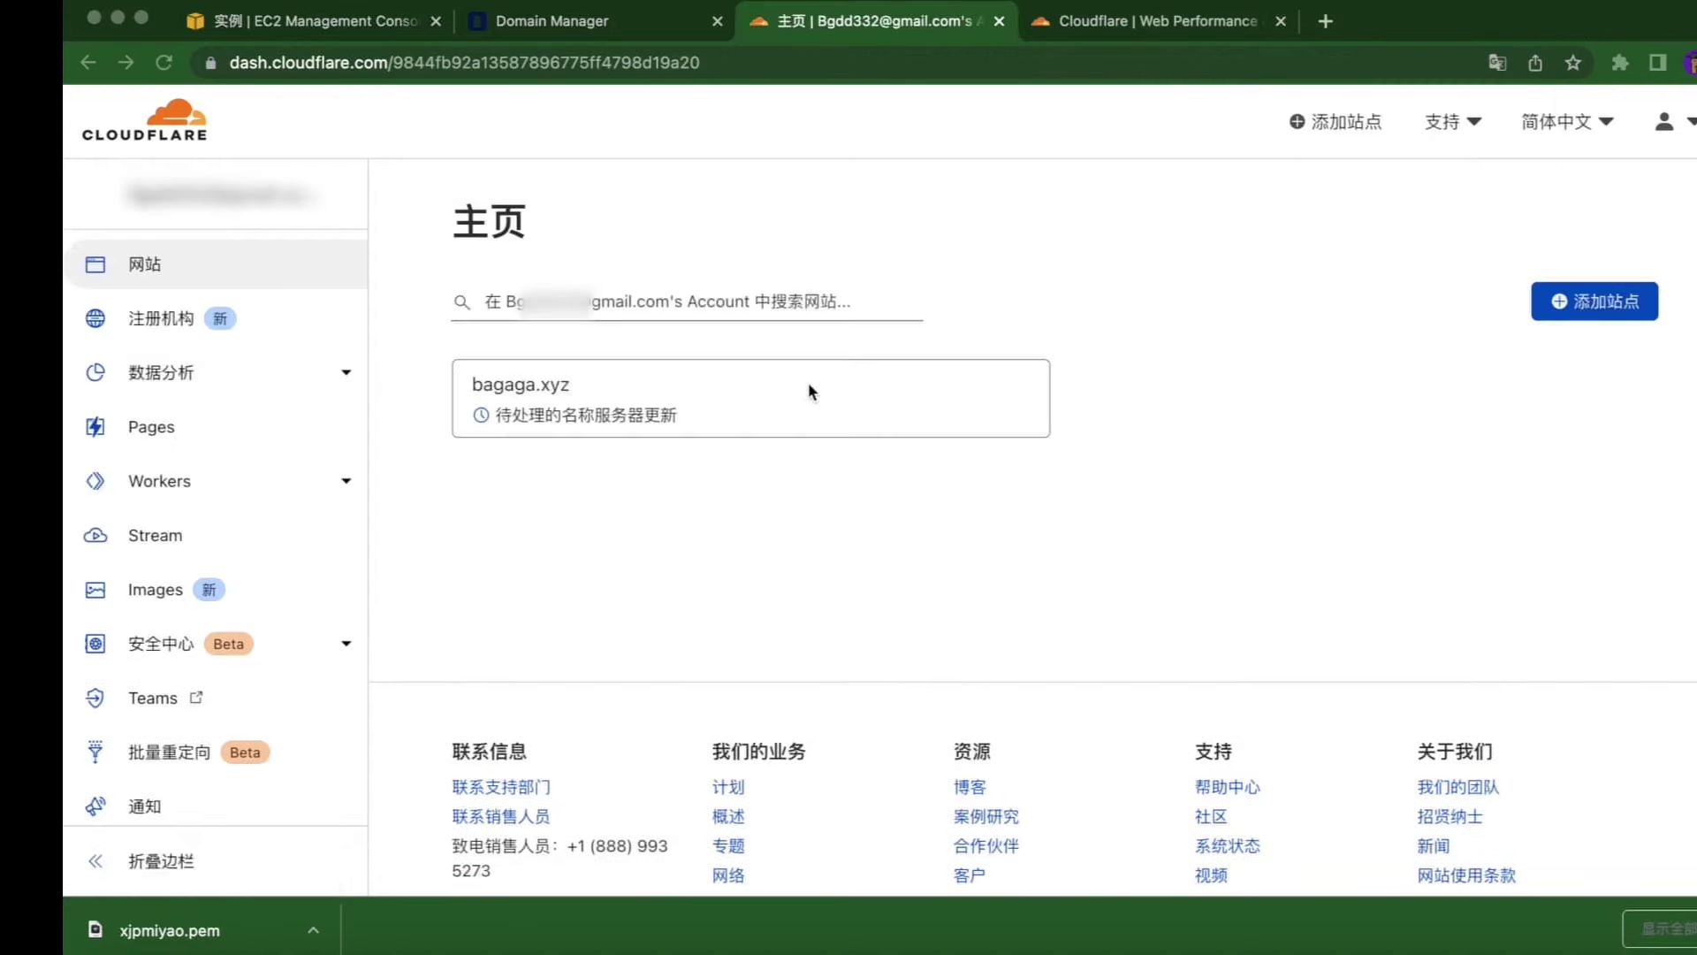
- Reload the Cloudflare home page several times to refresh bagaga.xyz's status
right_click(993, 243)
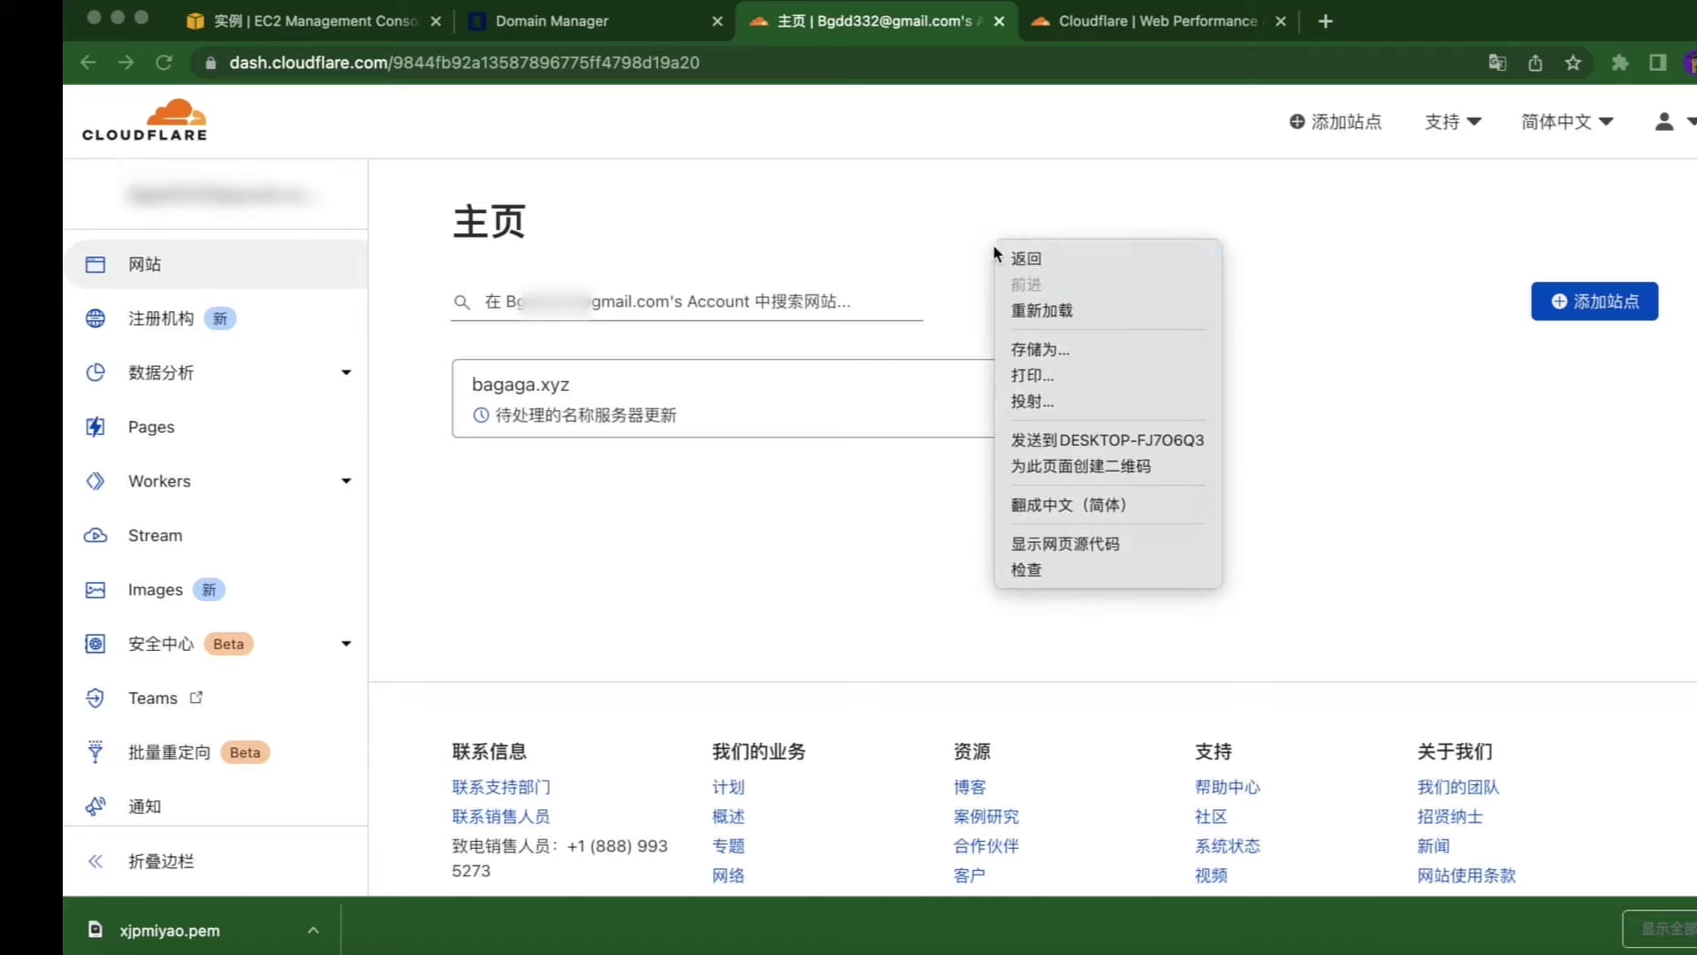
click(1024, 310)
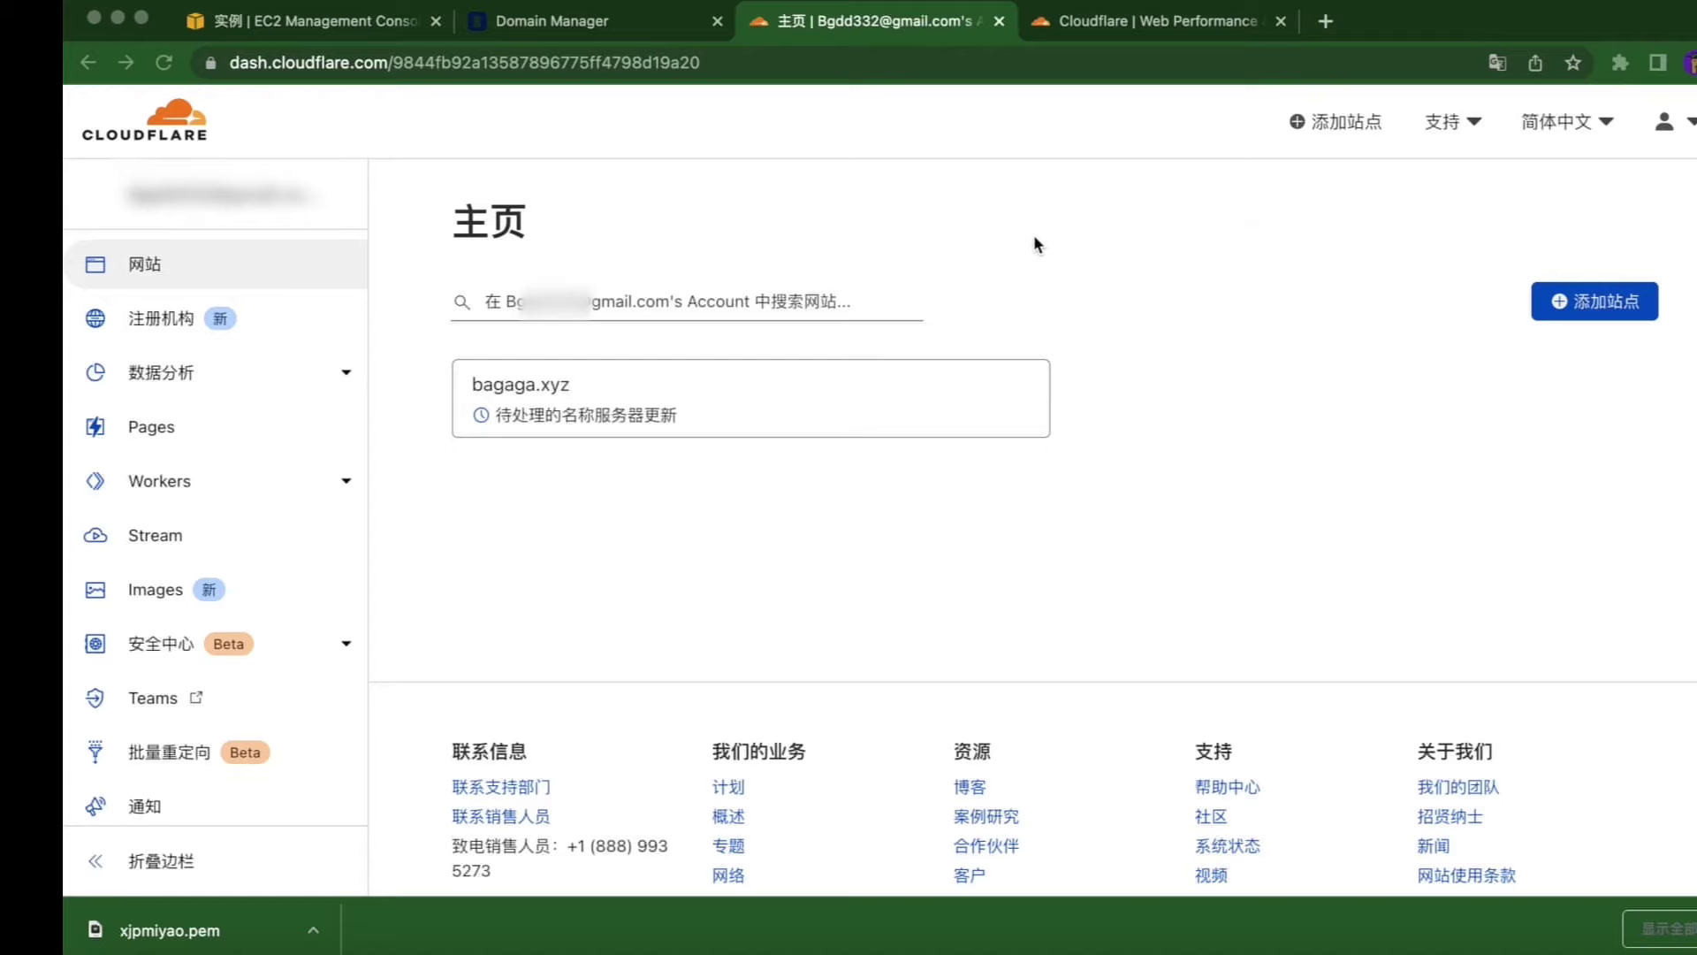
right_click(1033, 235)
click(1052, 284)
right_click(997, 262)
click(1018, 315)
- Open the bagaga.xyz overview and dismiss the Argo Smart Routing banner
click(937, 411)
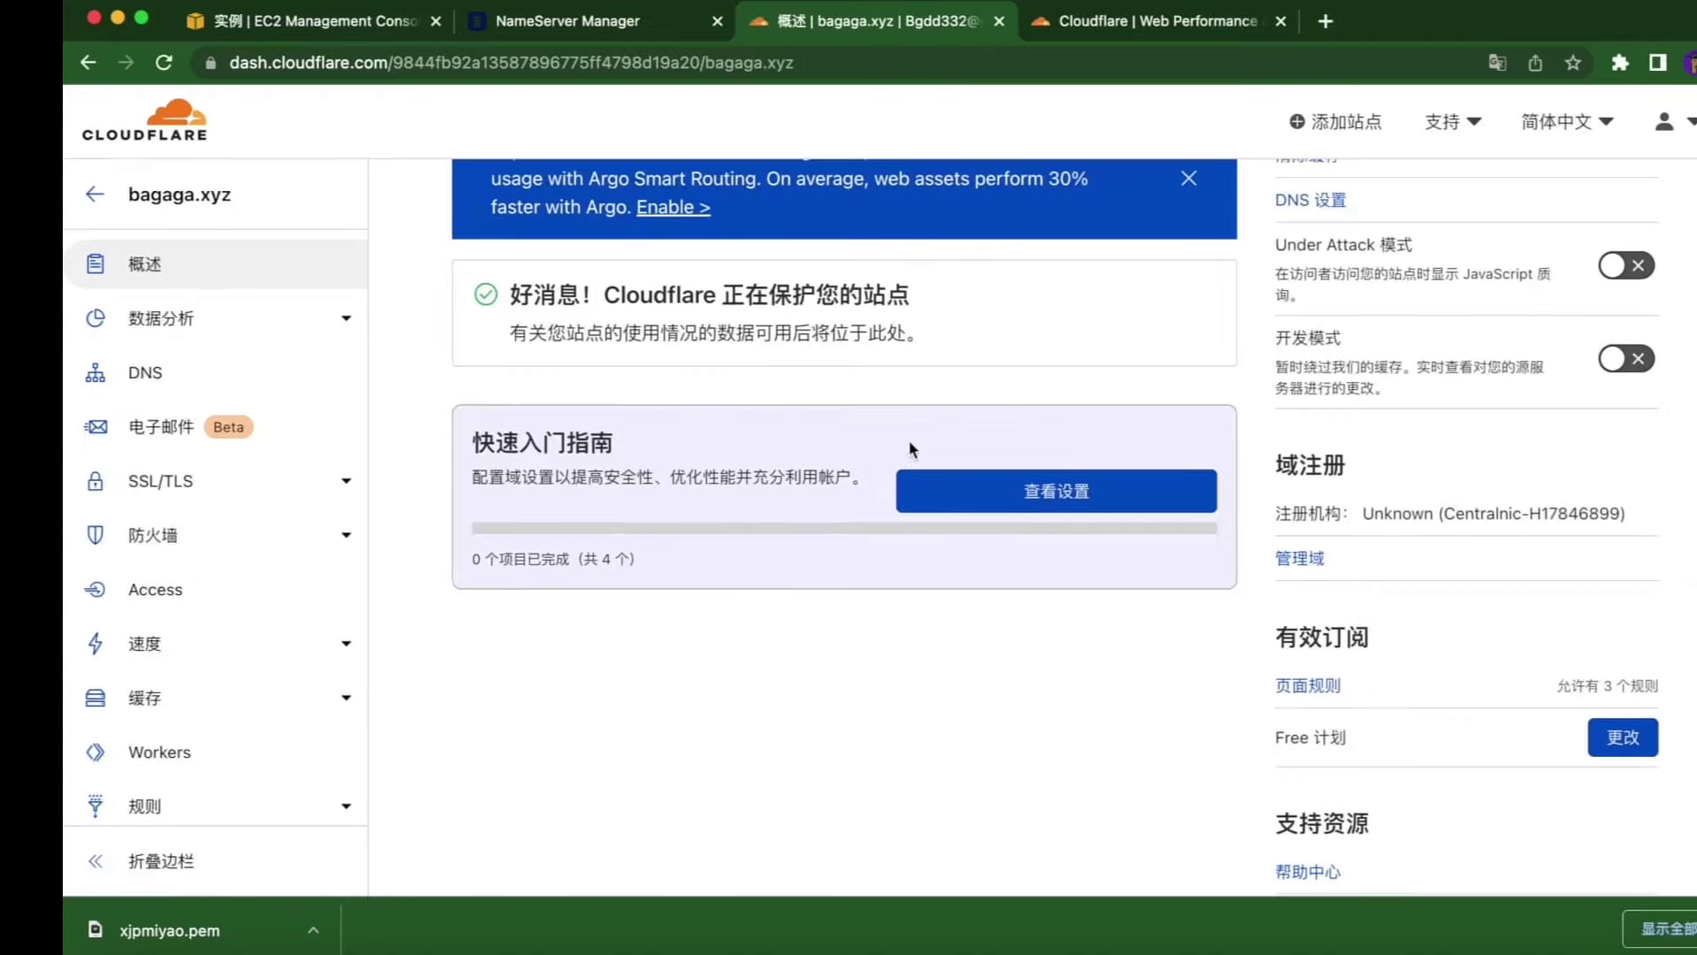
scroll(1052, 336, up, 1)
click(1188, 210)
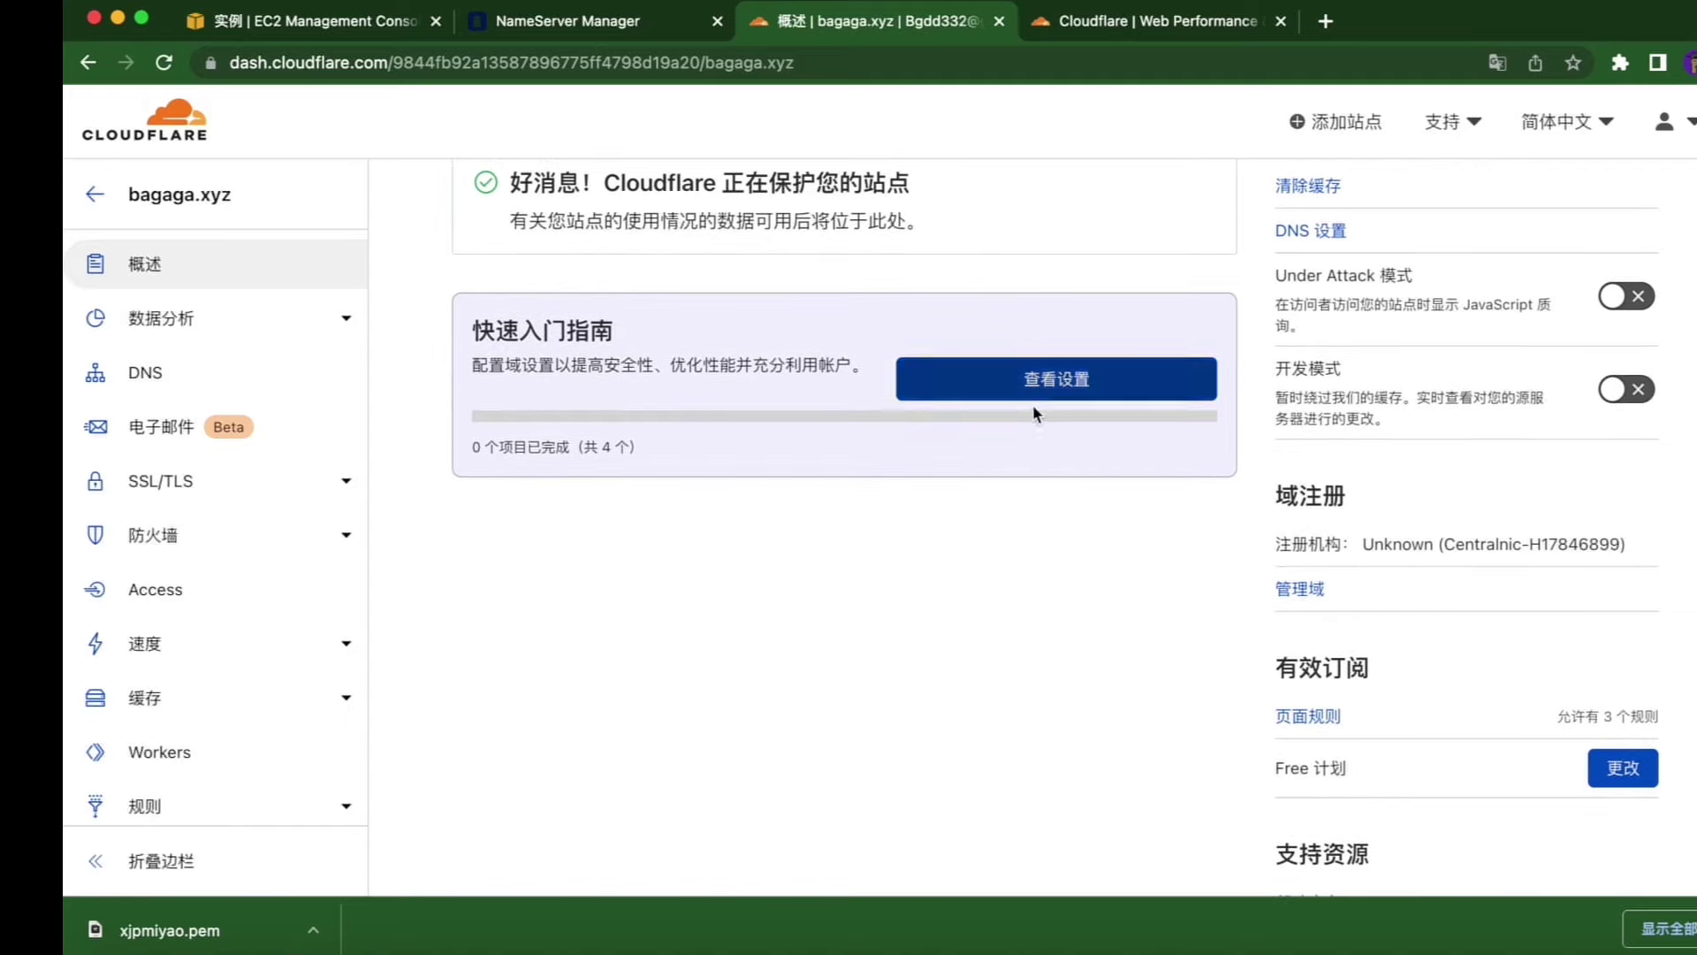
- Save each quick-start step: HTTPS rewrites, Always HTTPS, Auto Minify and Brotli, then finish
click(1067, 391)
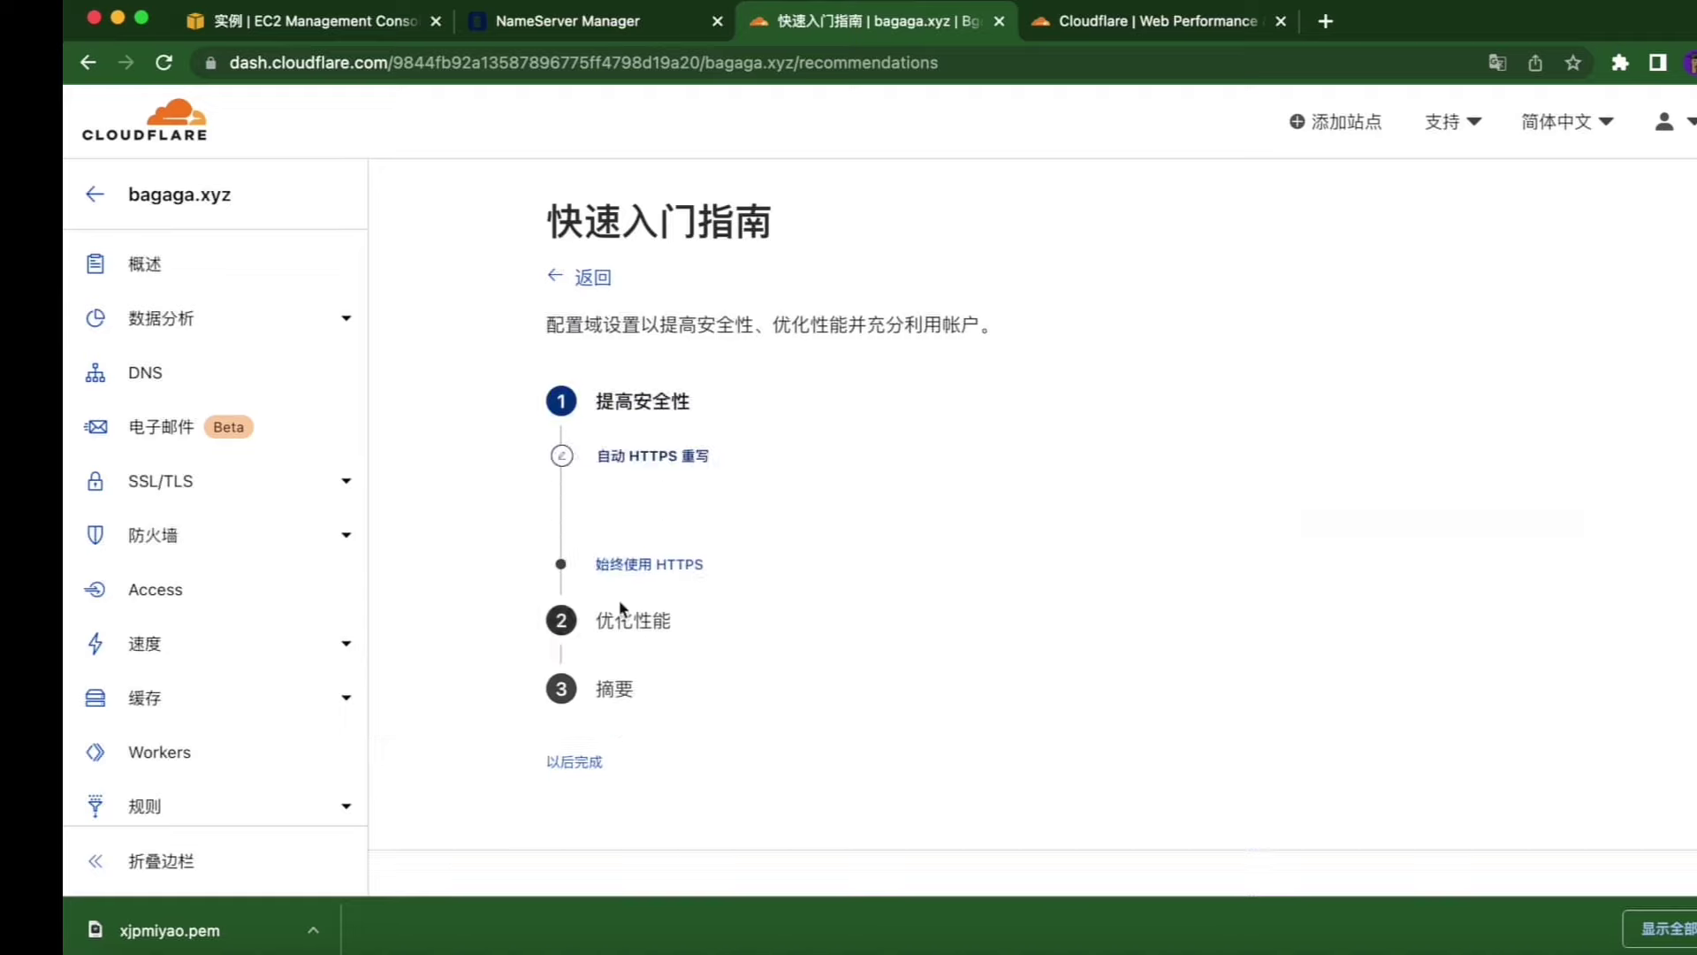
scroll(866, 608, down, 1)
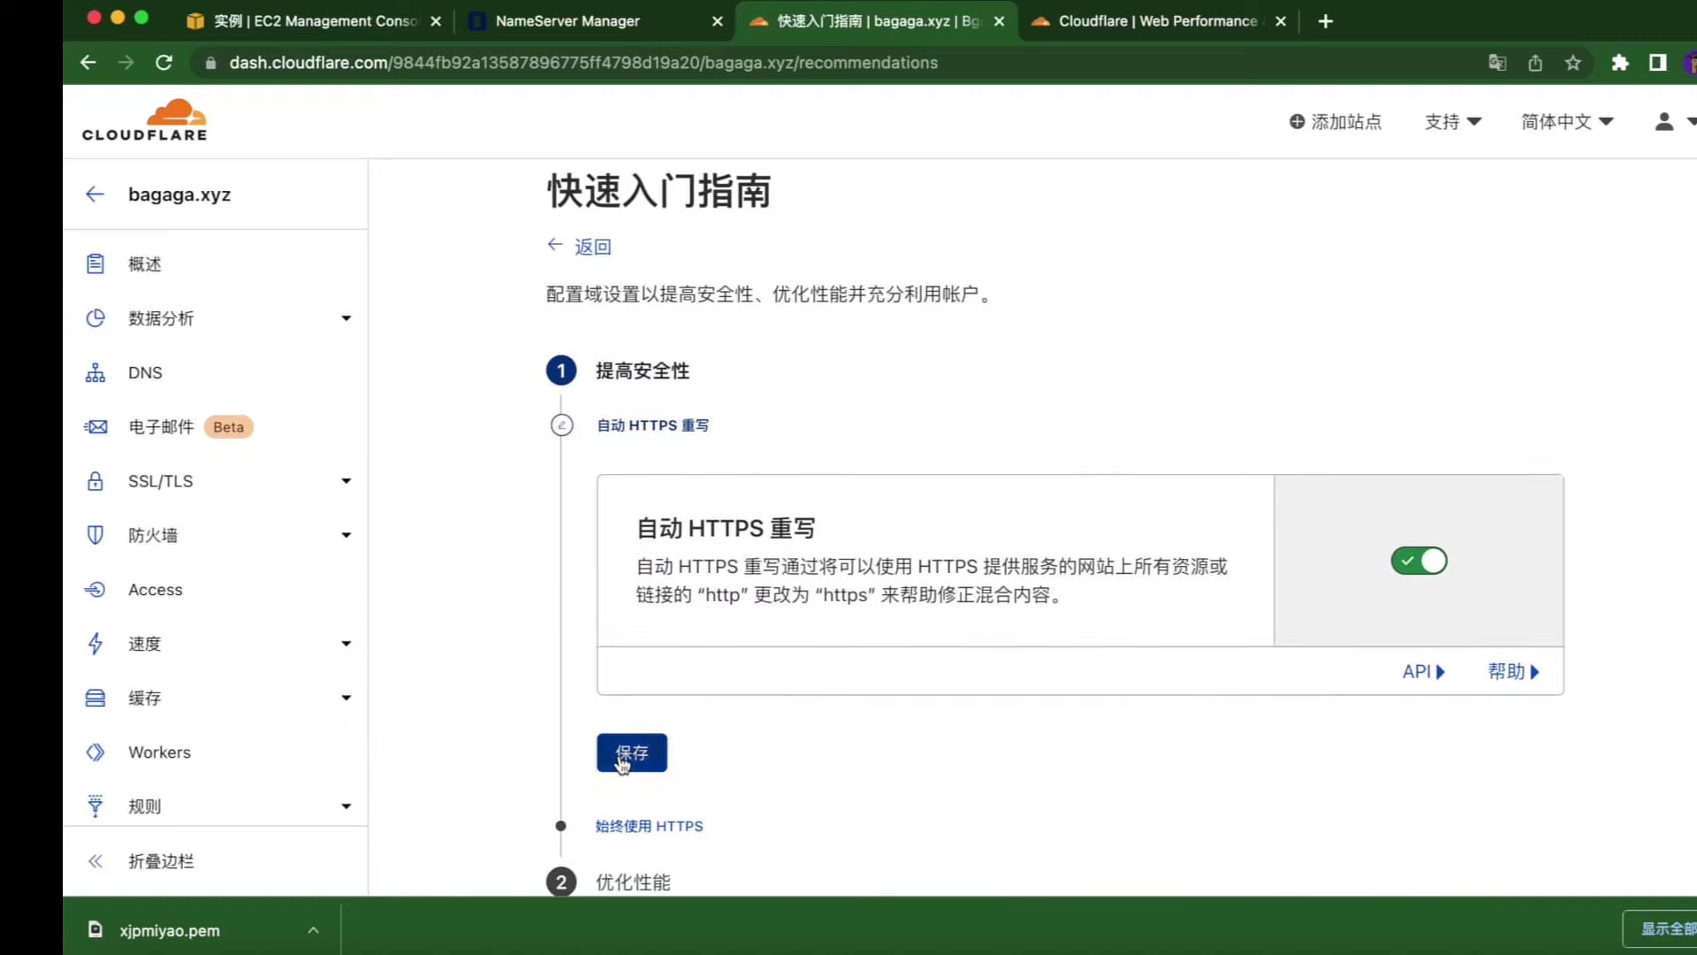
click(629, 745)
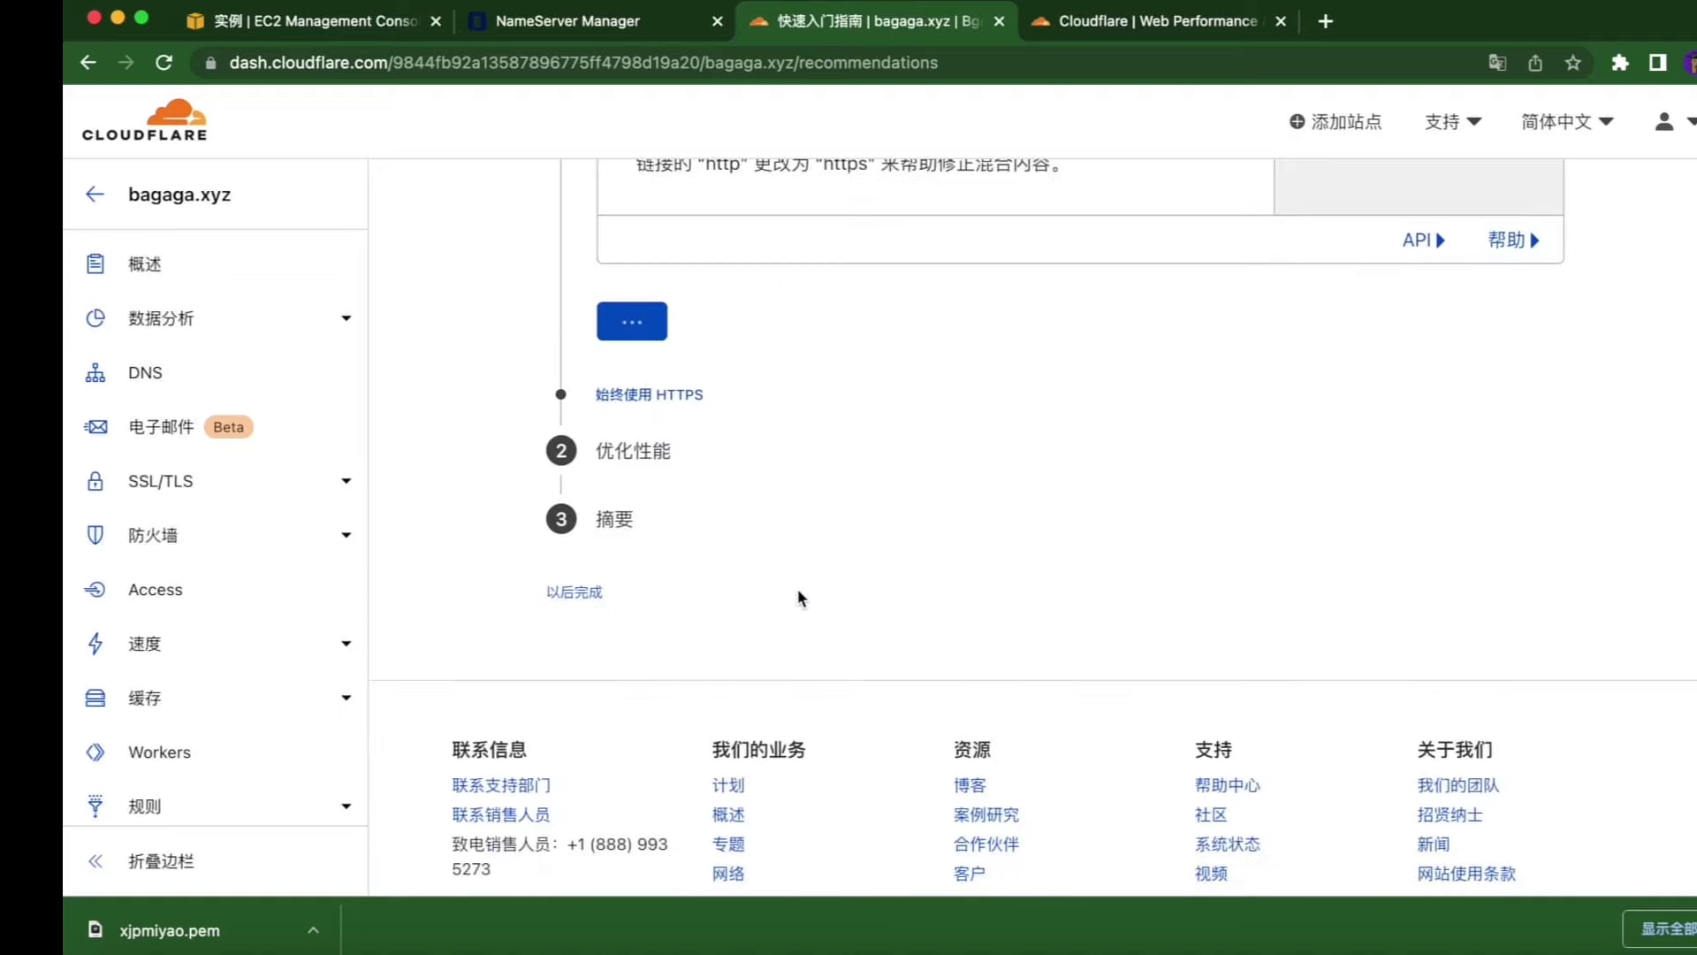
click(747, 750)
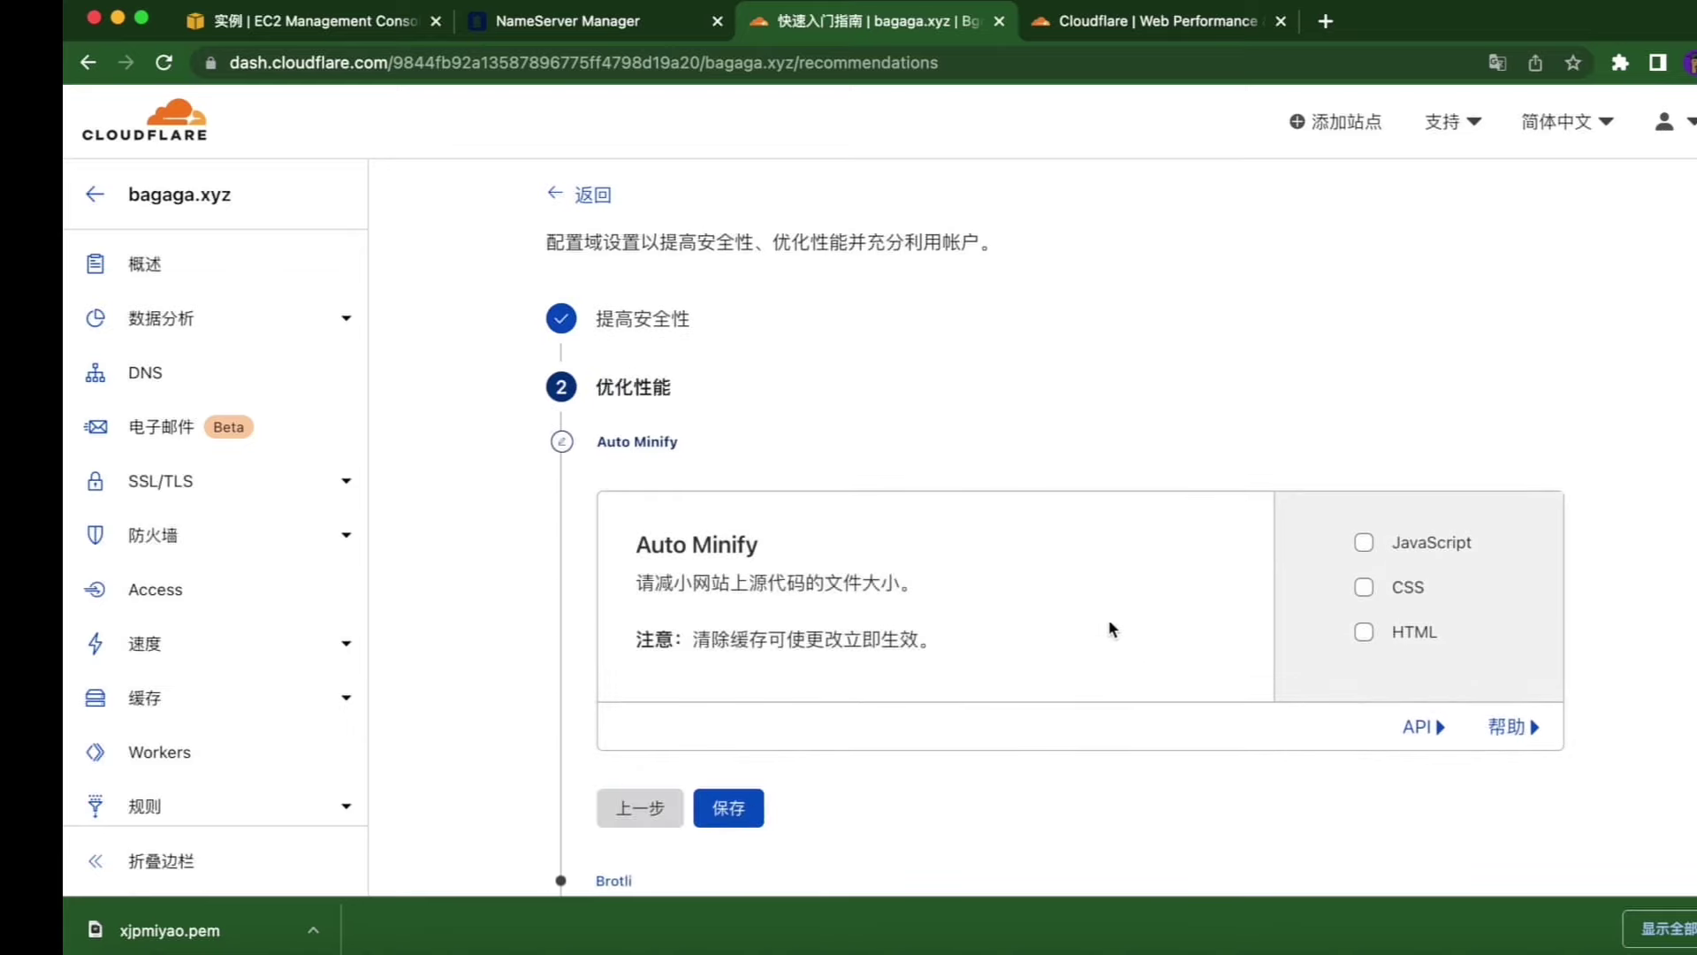
click(729, 807)
scroll(1025, 442, down, 5)
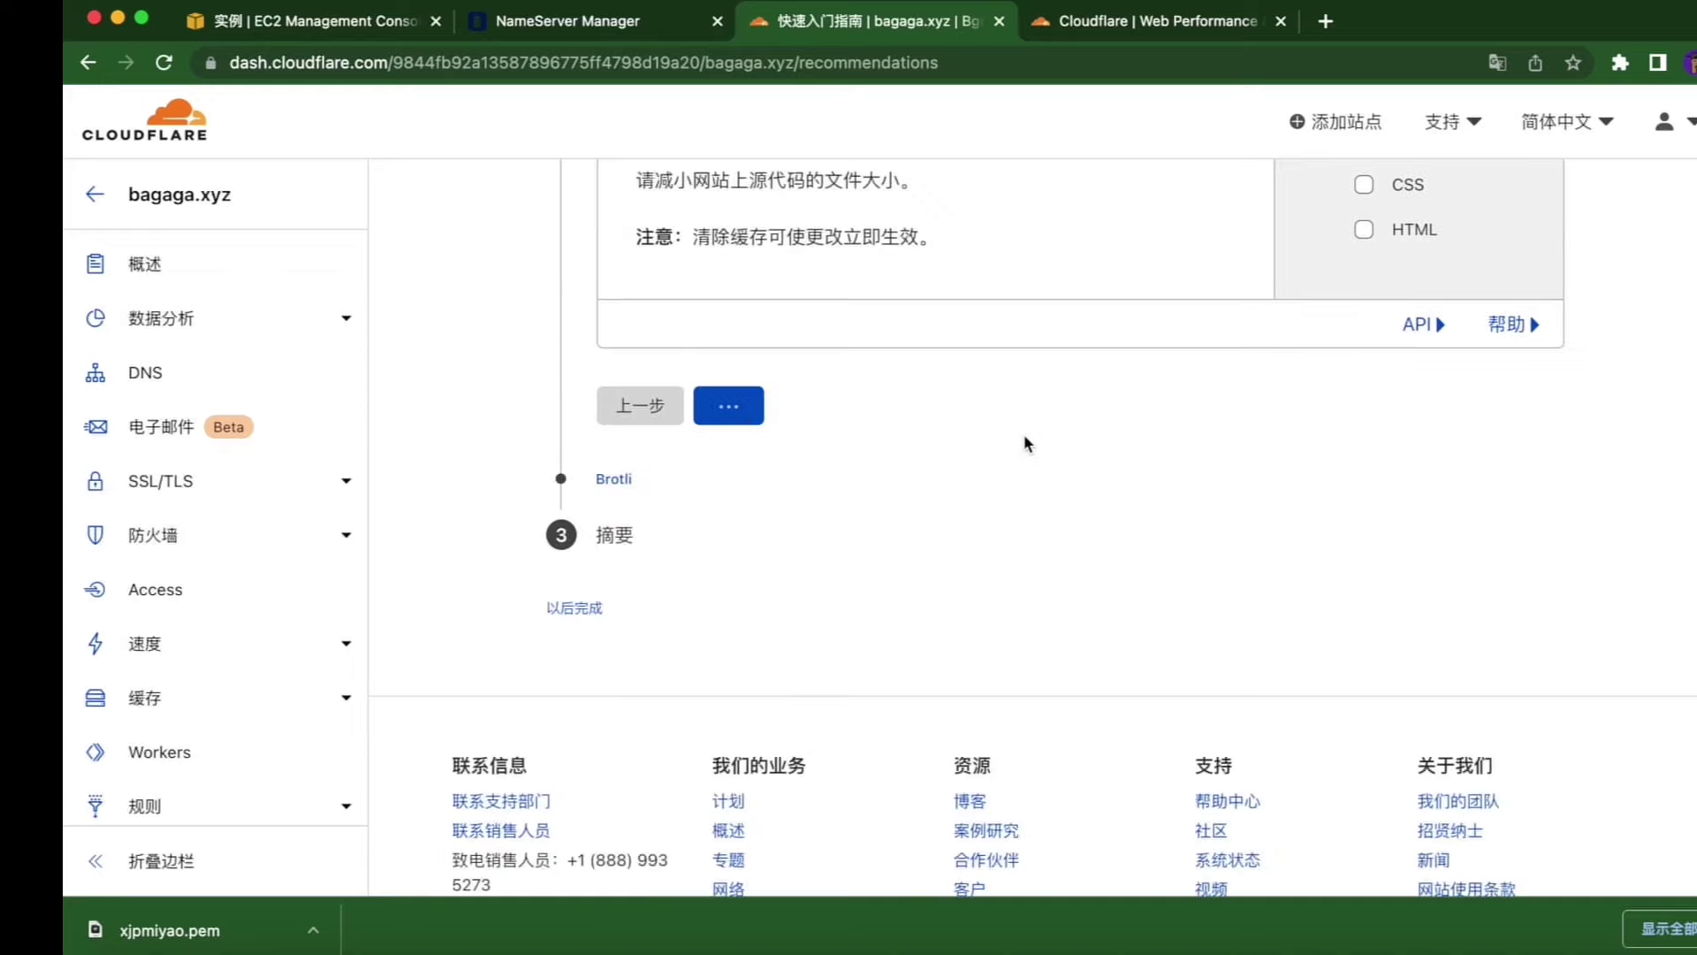
scroll(1020, 442, up, 3)
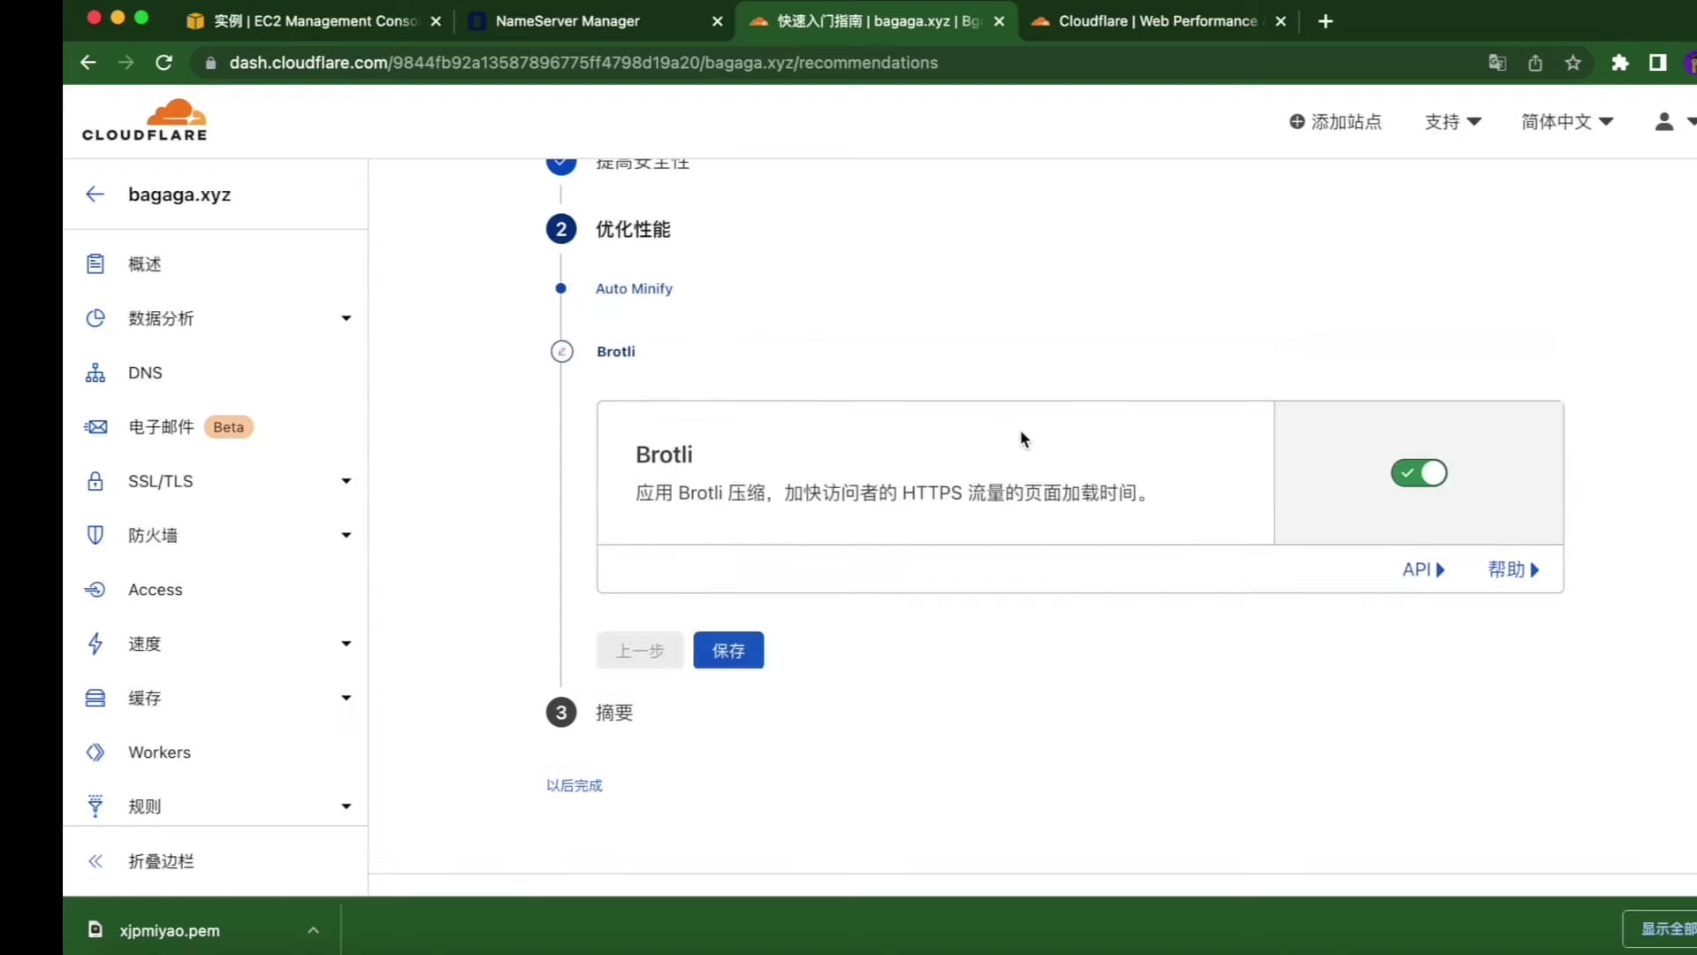
click(756, 630)
click(631, 583)
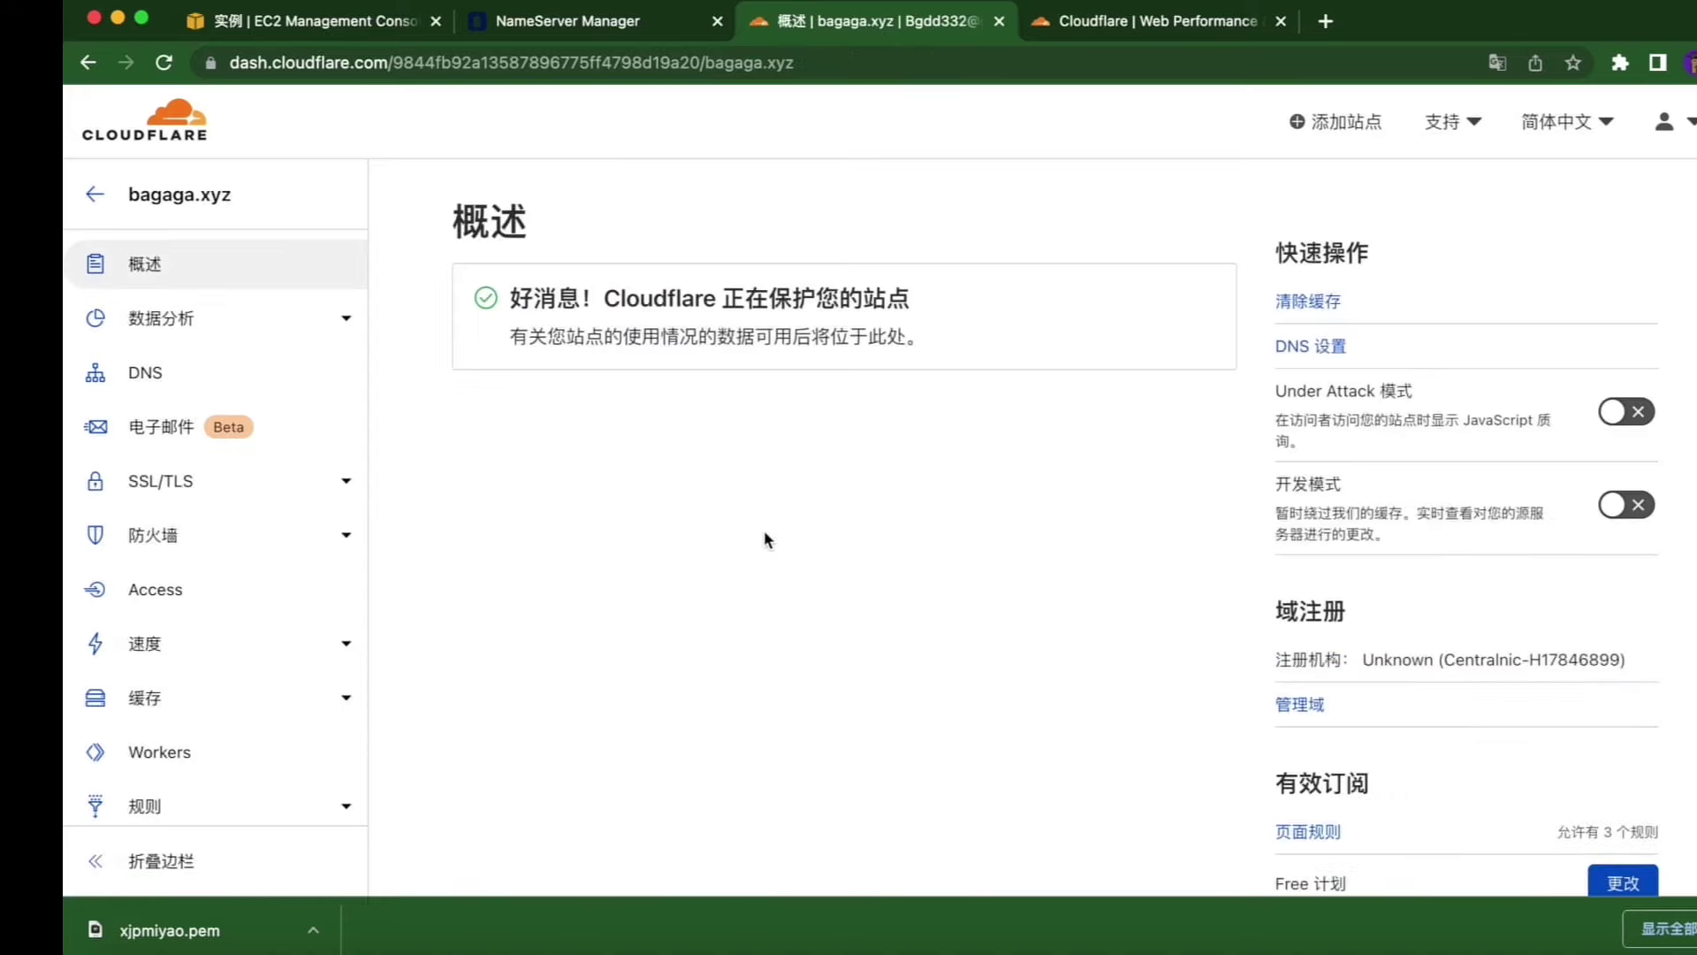
scroll(726, 314, down, 1)
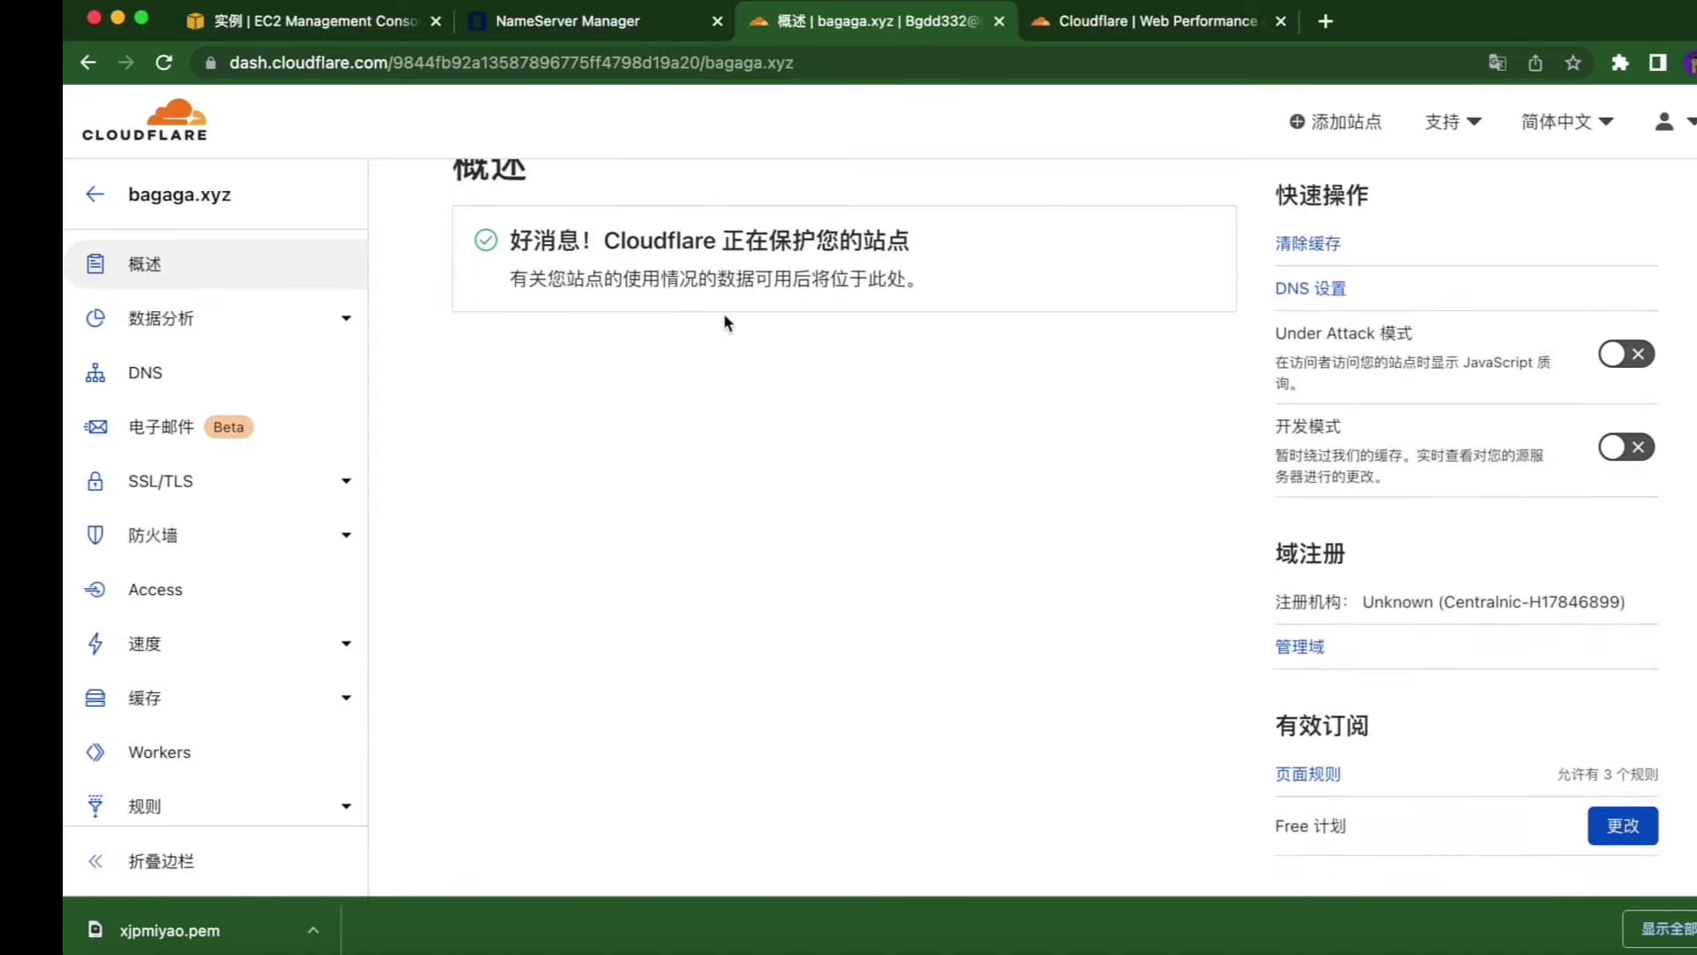
- Go to the DNS records page for bagaga.xyz
click(156, 379)
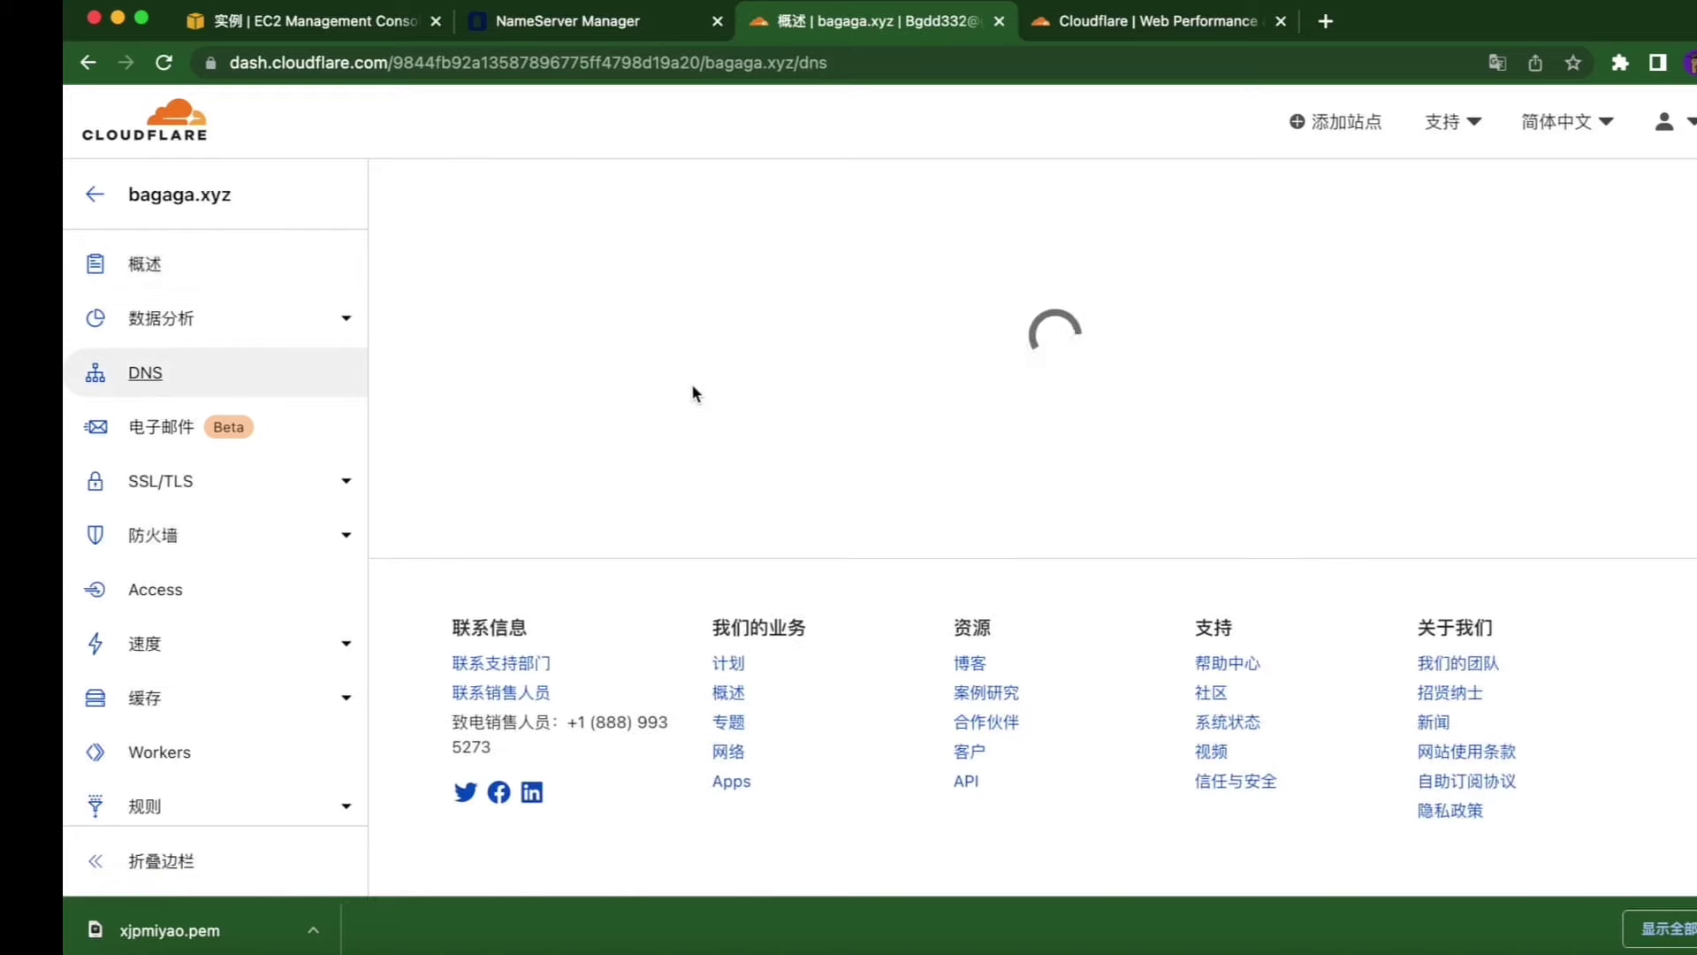
scroll(692, 389, down, 5)
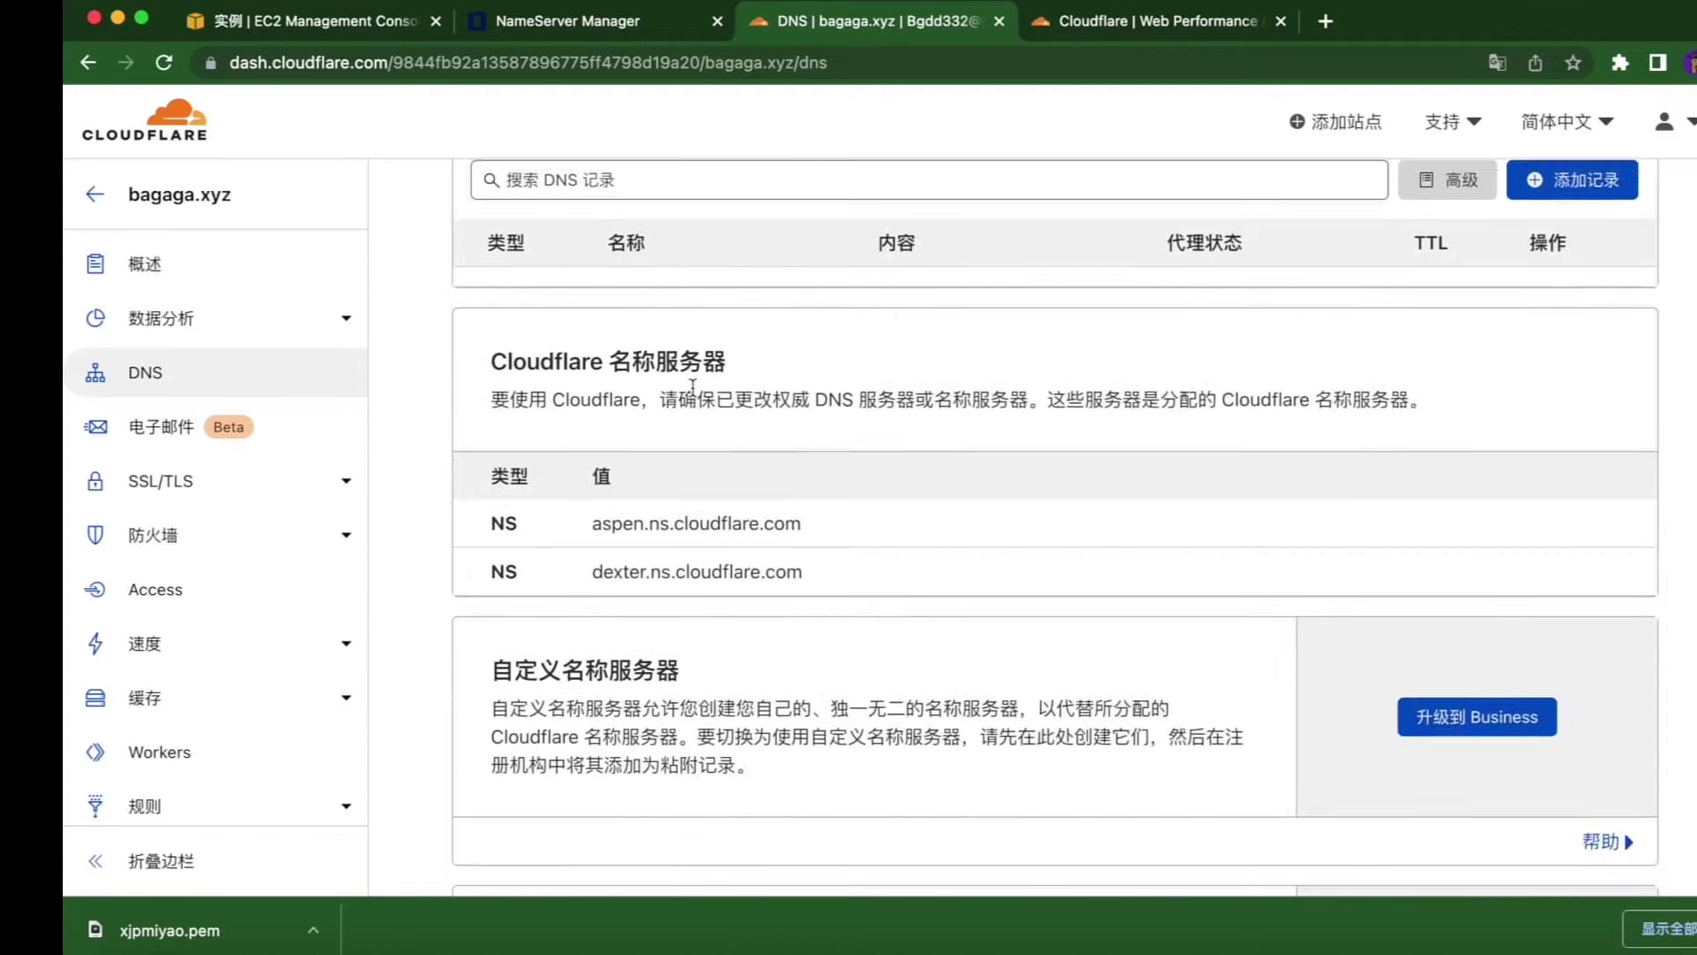
scroll(692, 389, up, 6)
scroll(692, 389, down, 3)
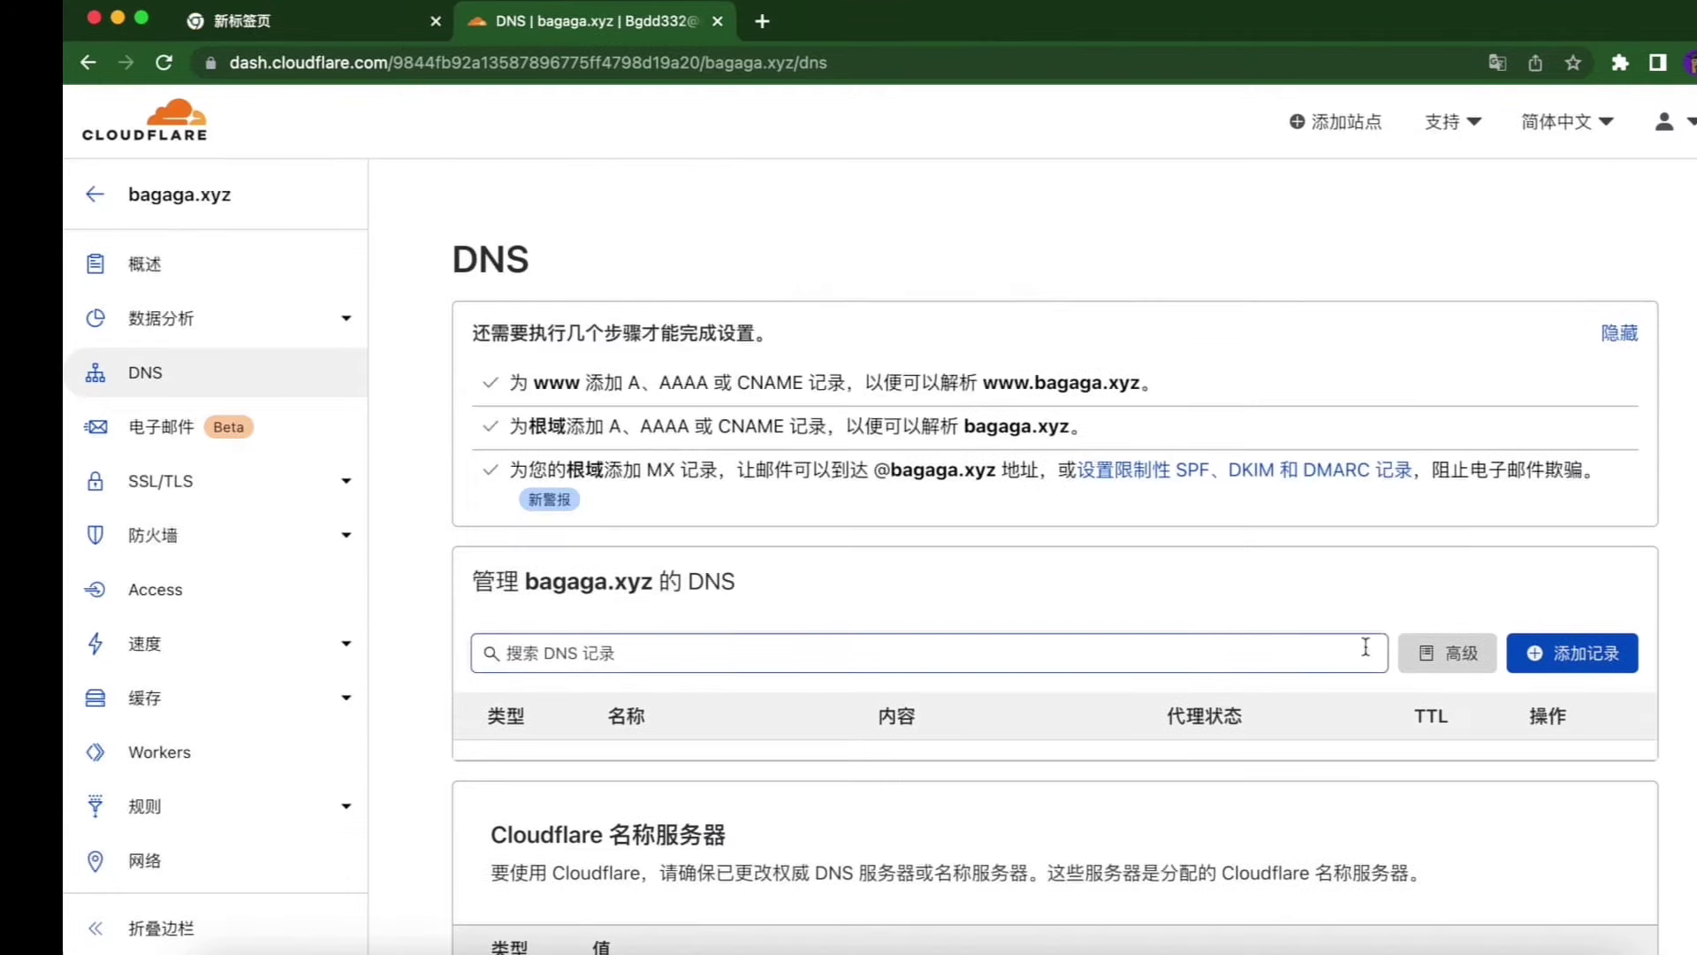
- Add a DNS-only A record @ to 54.151.198.145 with TTL 2 分钟
click(1602, 665)
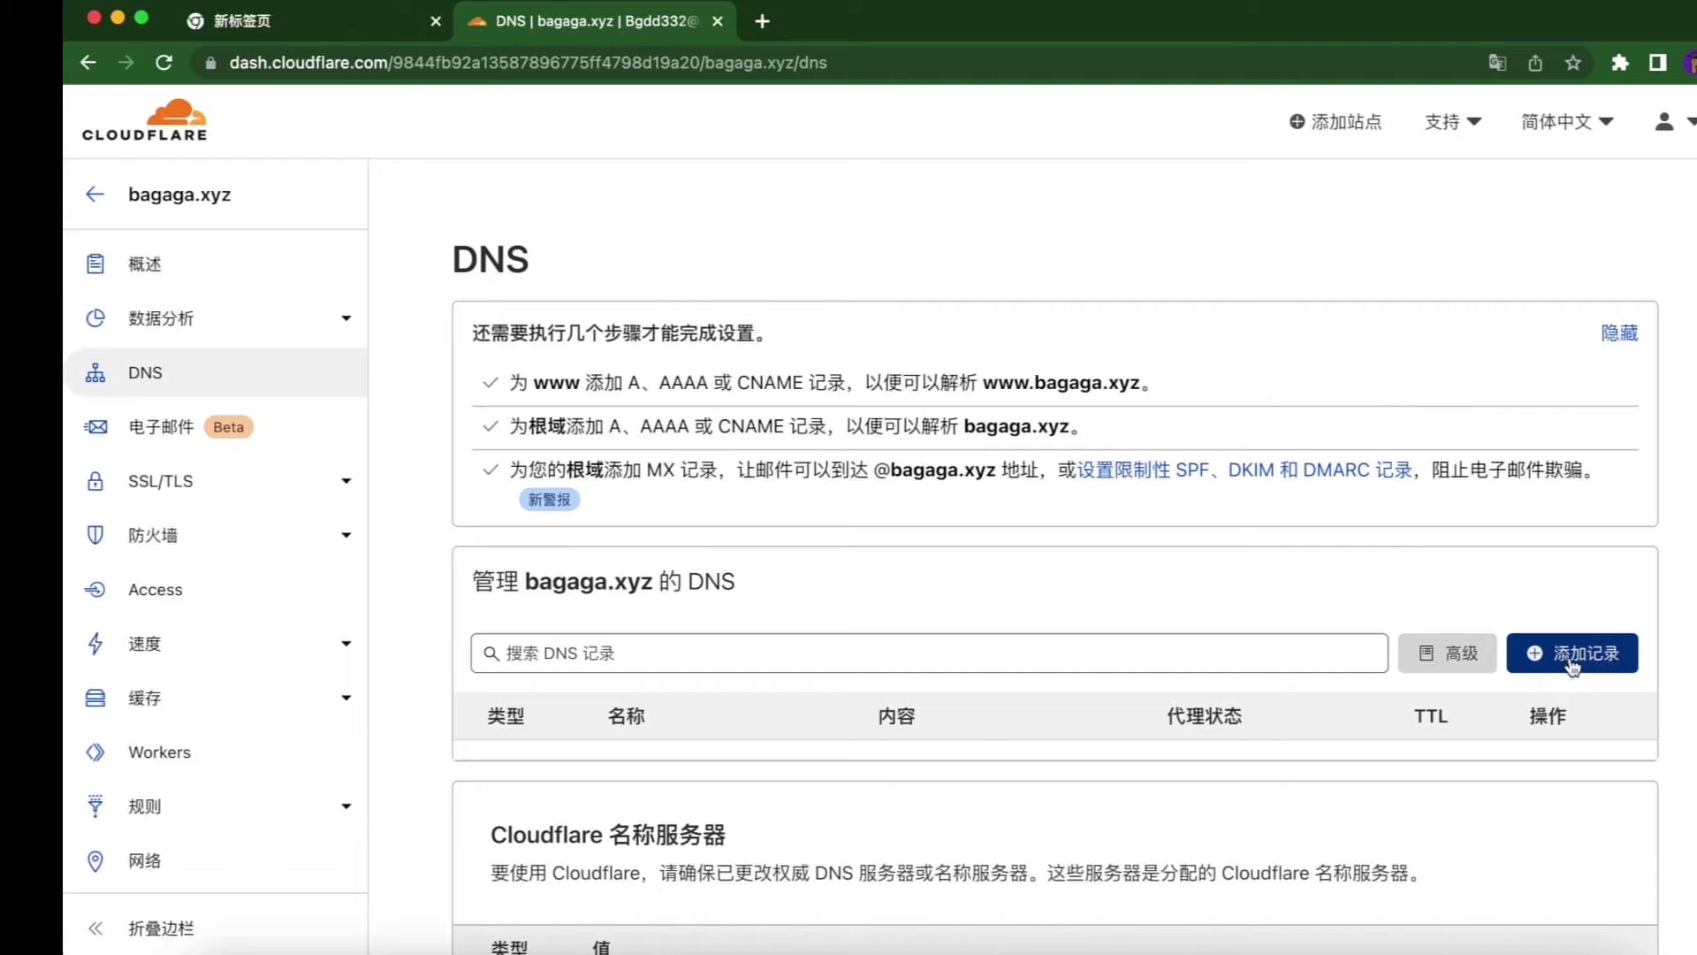
click(742, 778)
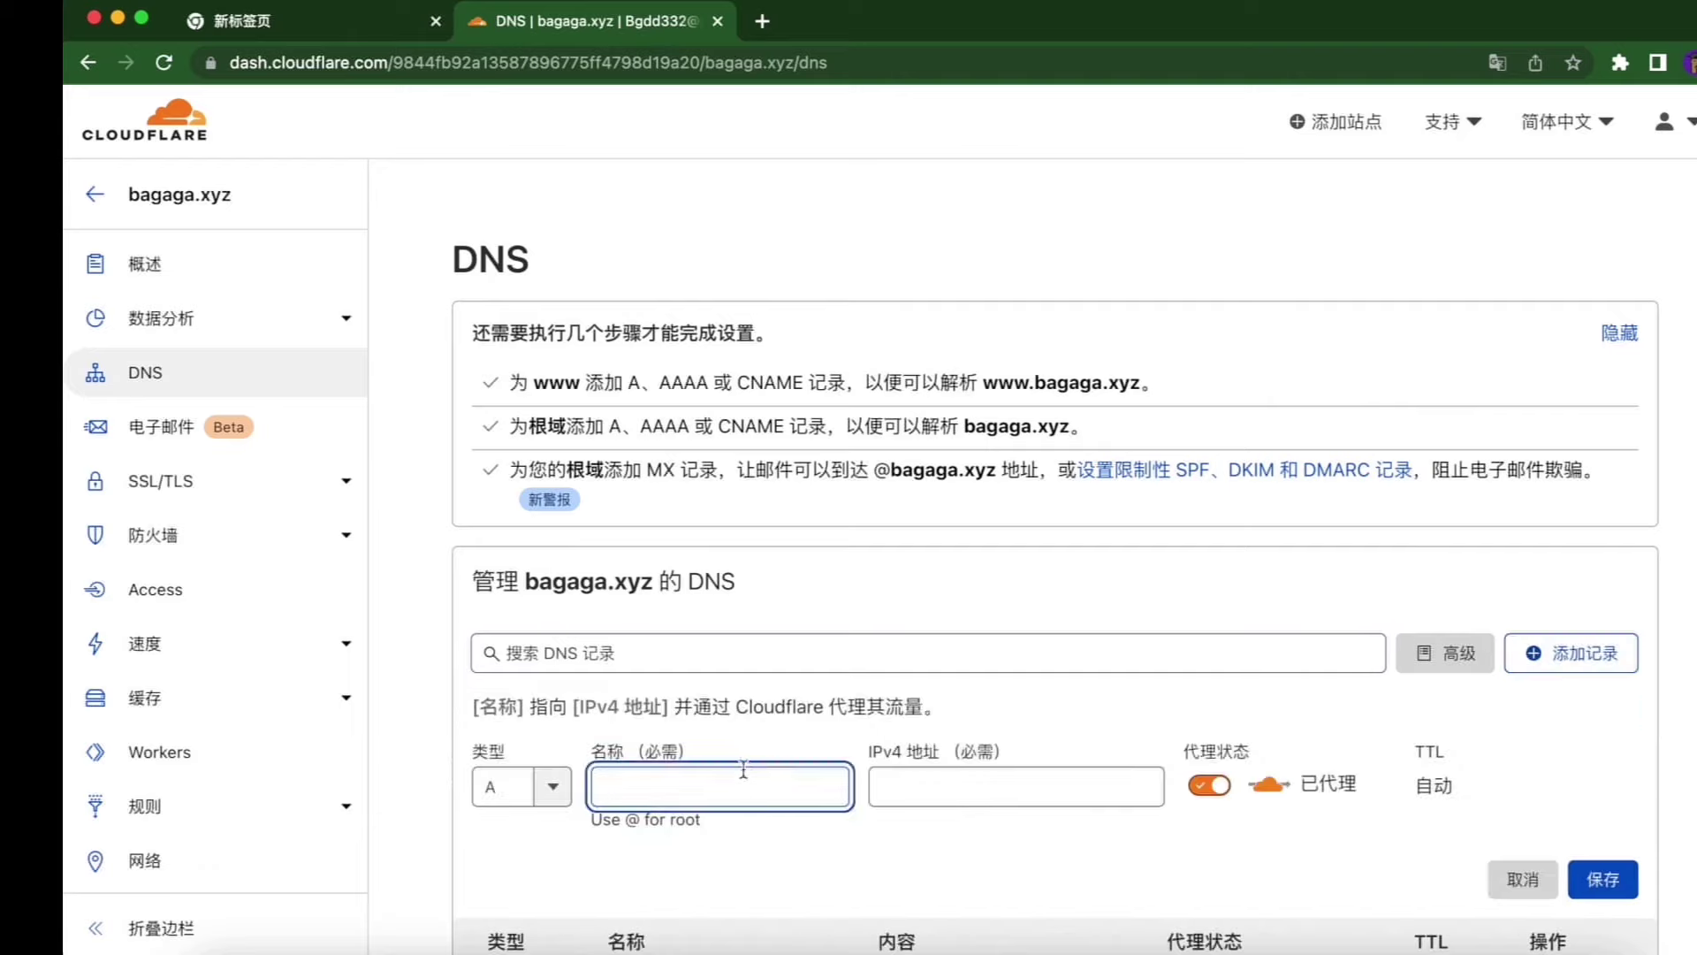
text(@)
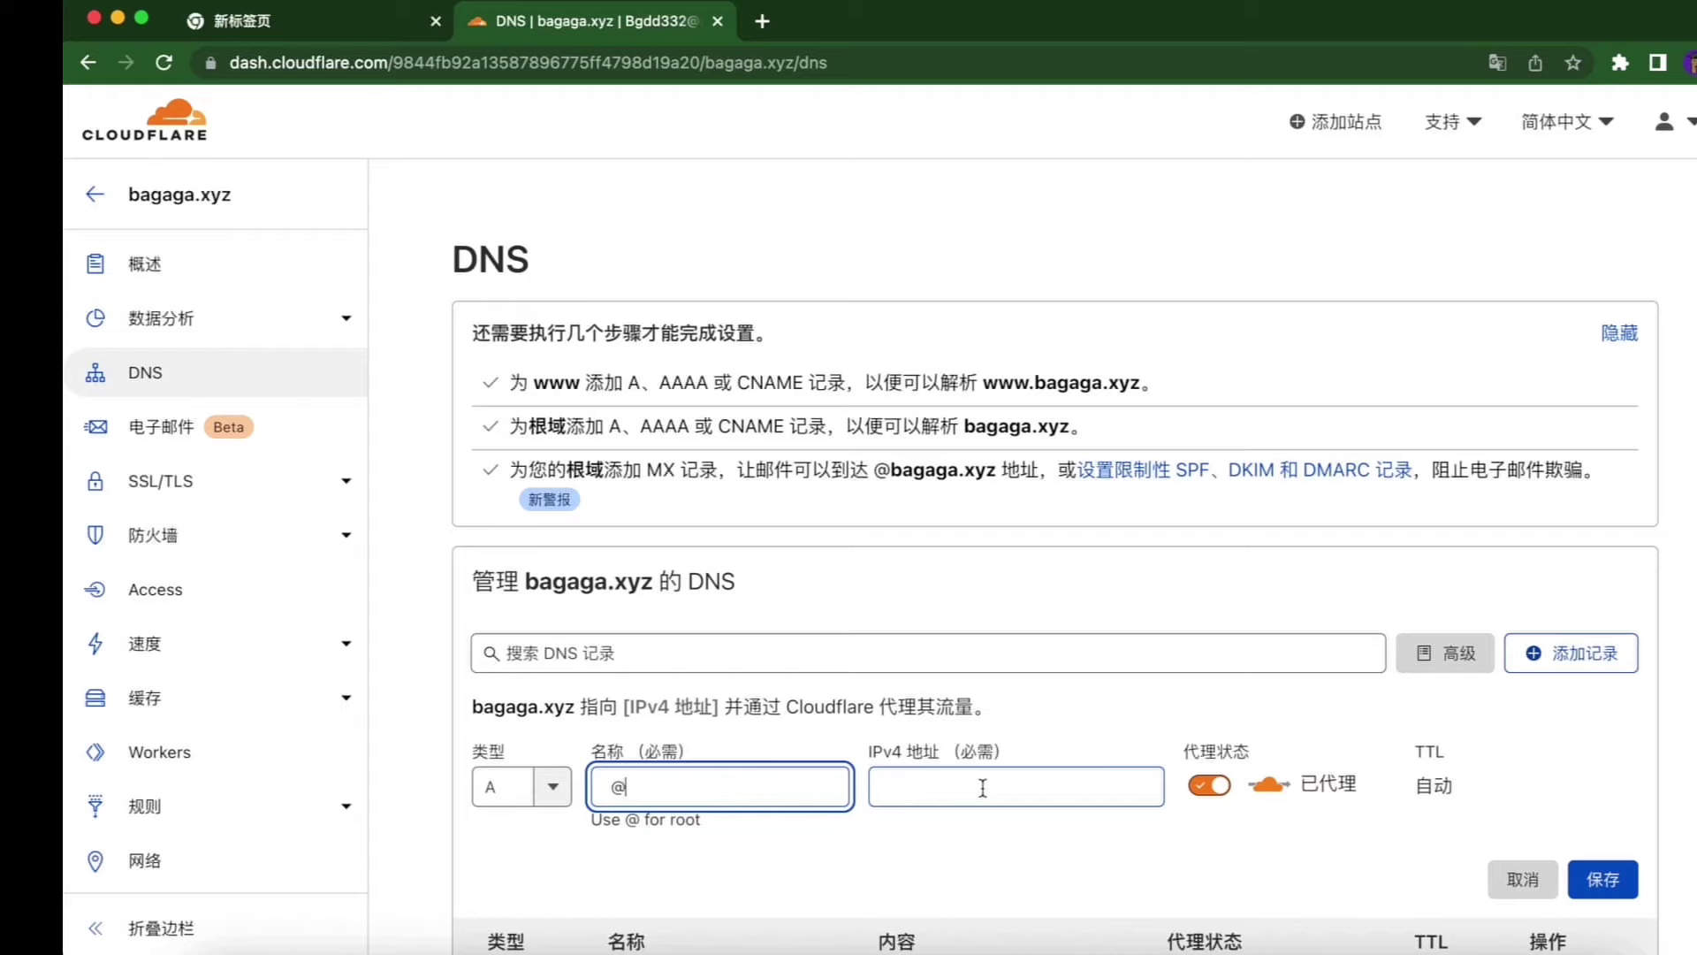
click(982, 788)
click(969, 838)
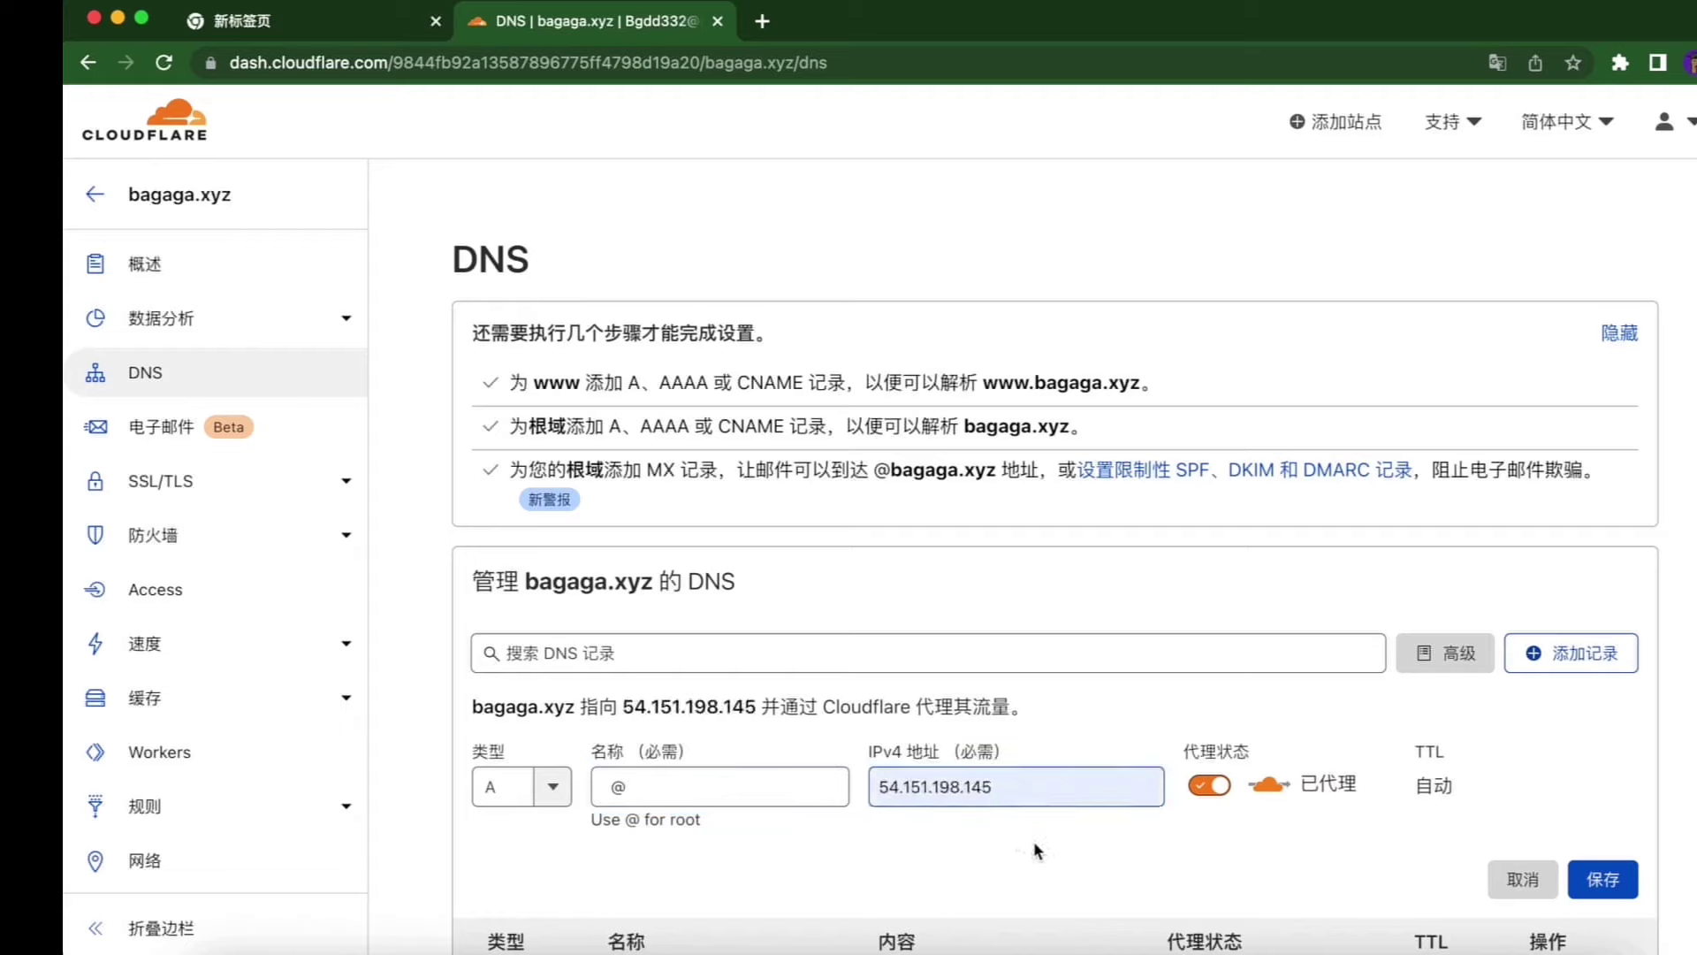
click(1209, 785)
click(1472, 789)
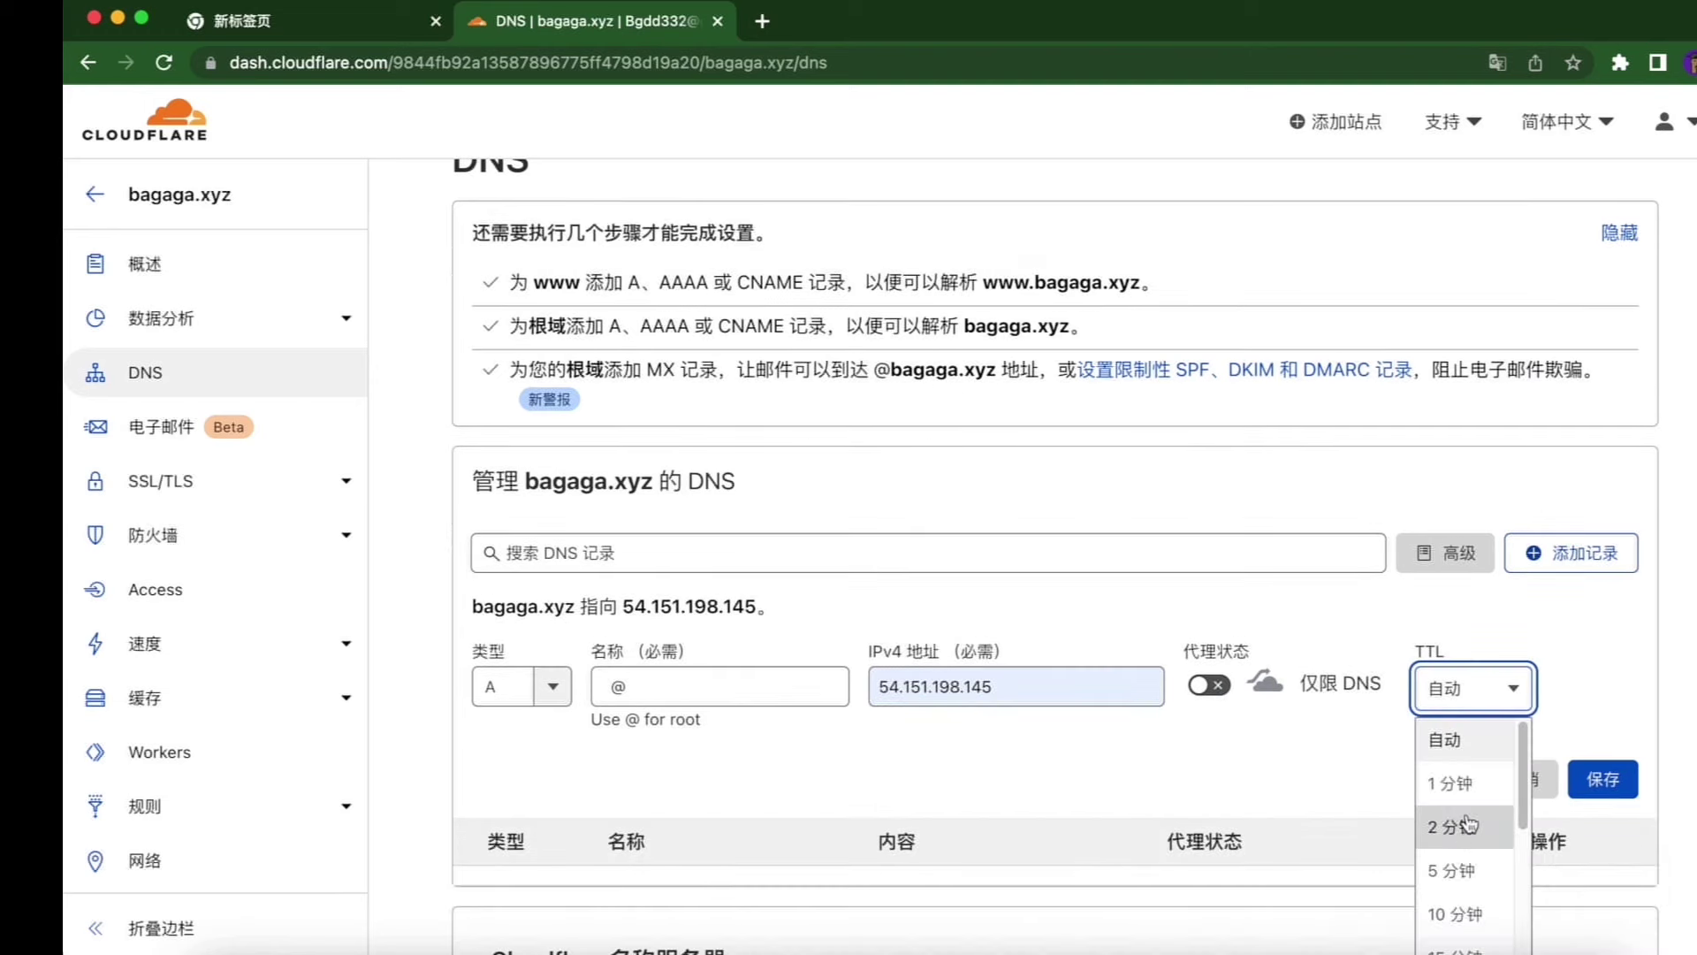
click(1469, 824)
click(1603, 779)
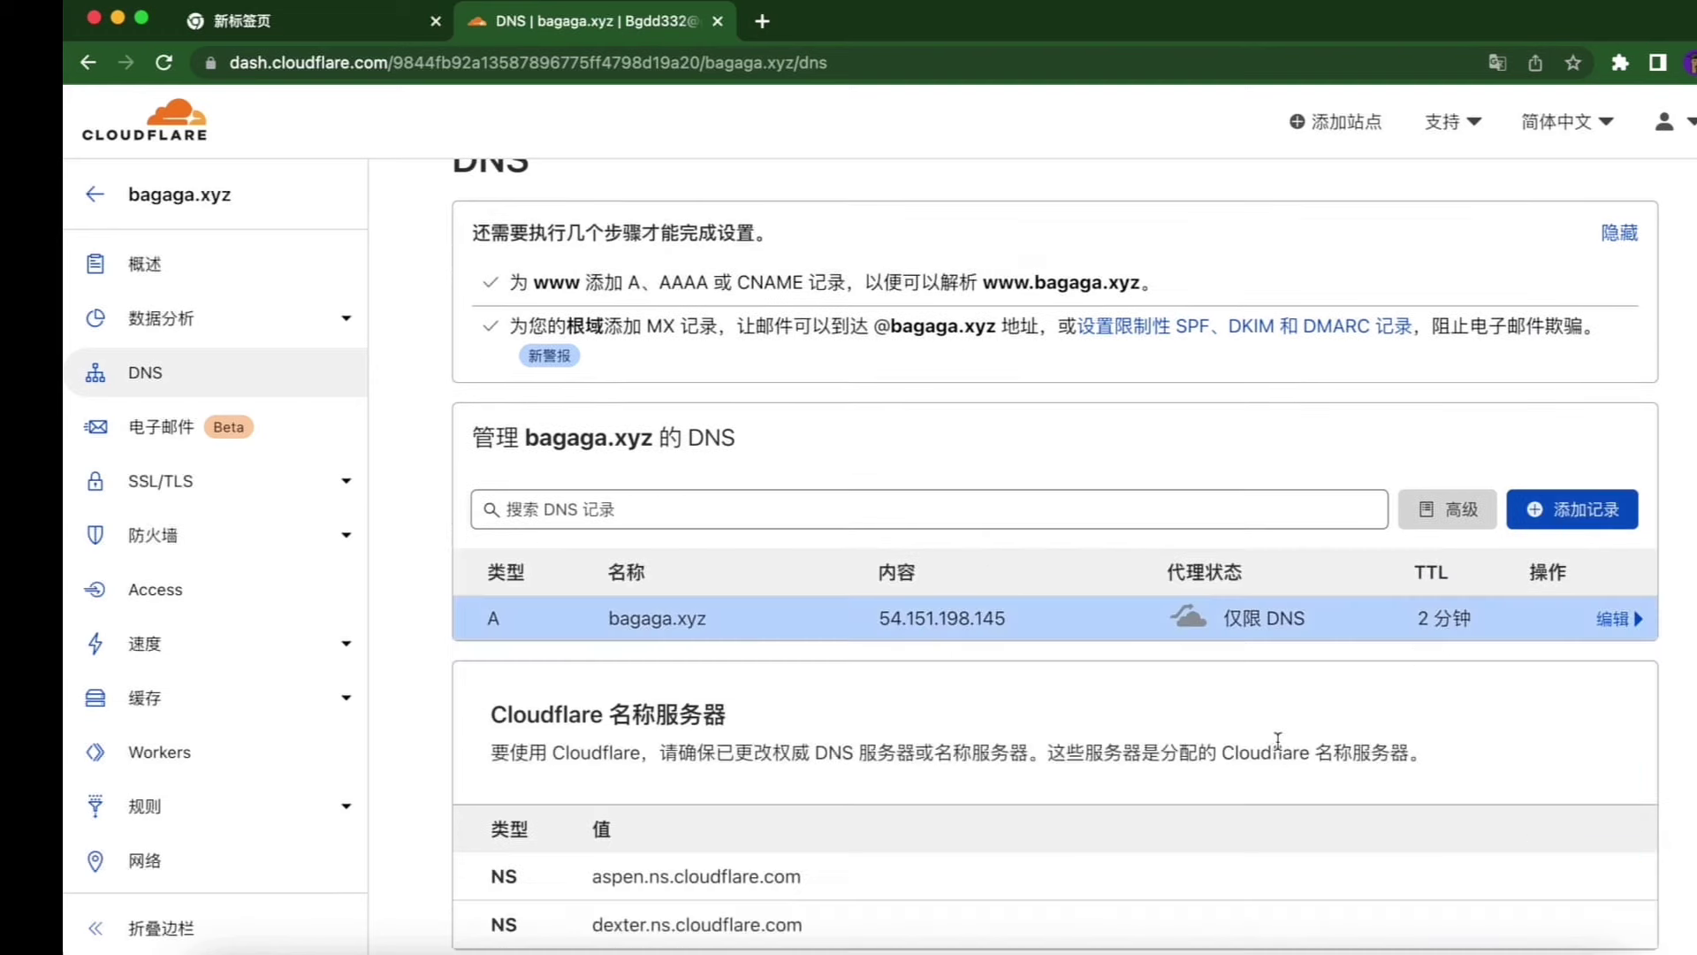
- Add a DNS-only A record www to 54.151.198.145 with TTL 2 分钟
click(1606, 521)
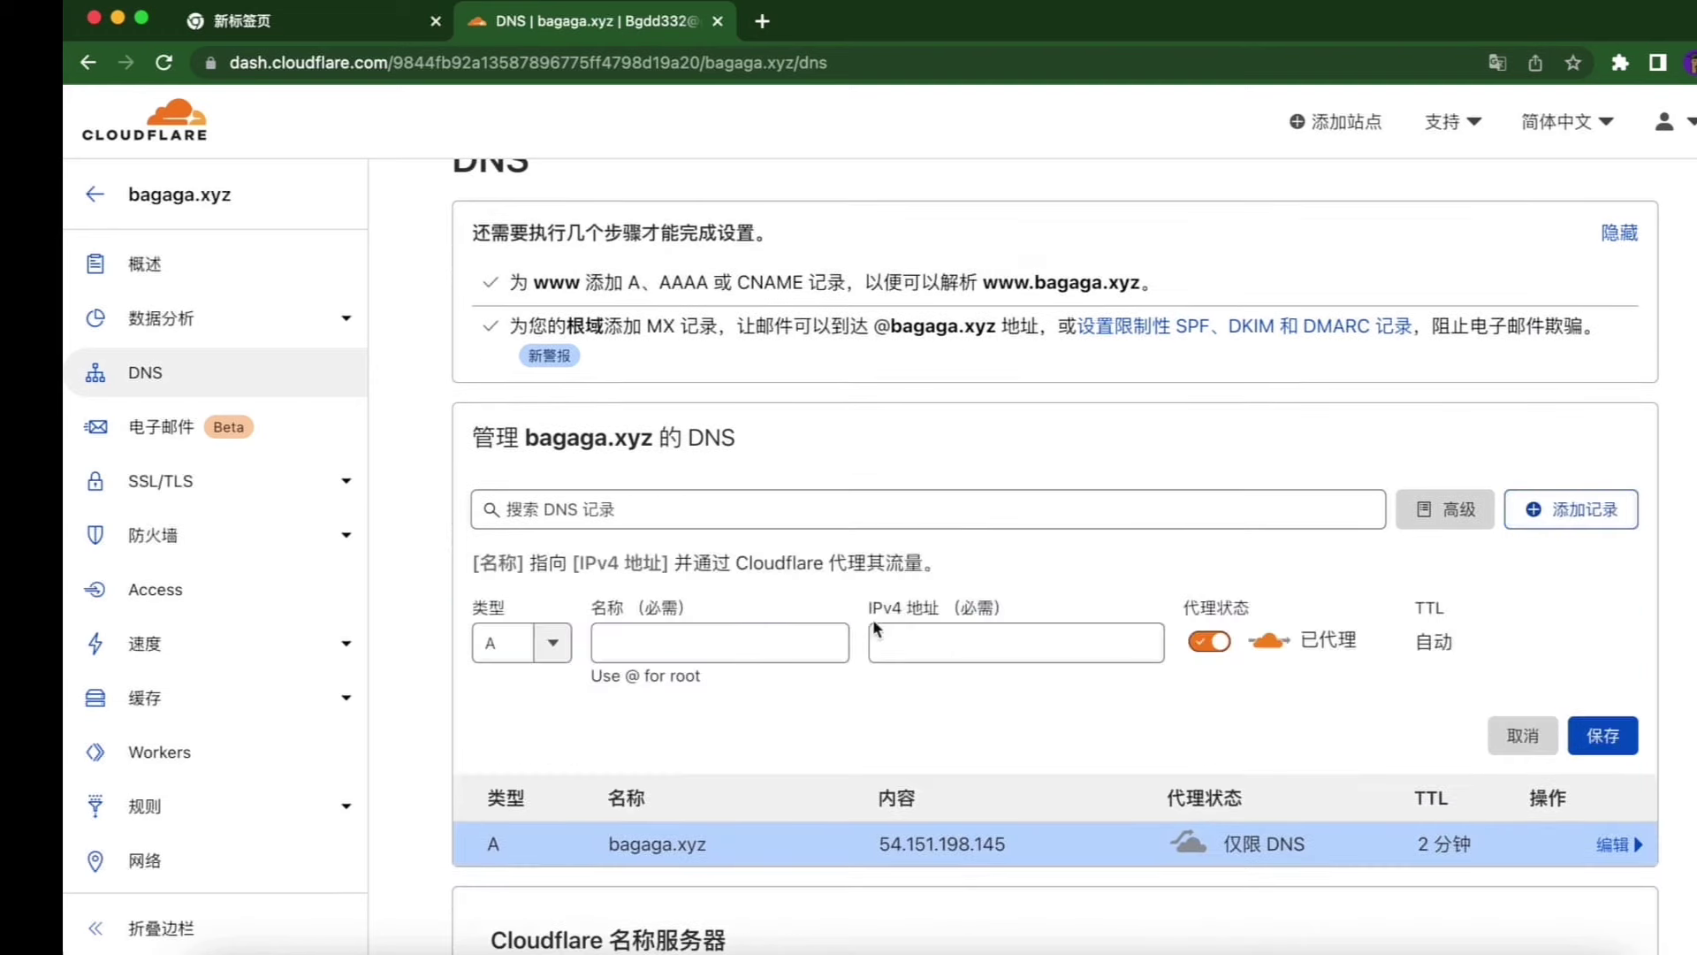
click(743, 637)
text(w)
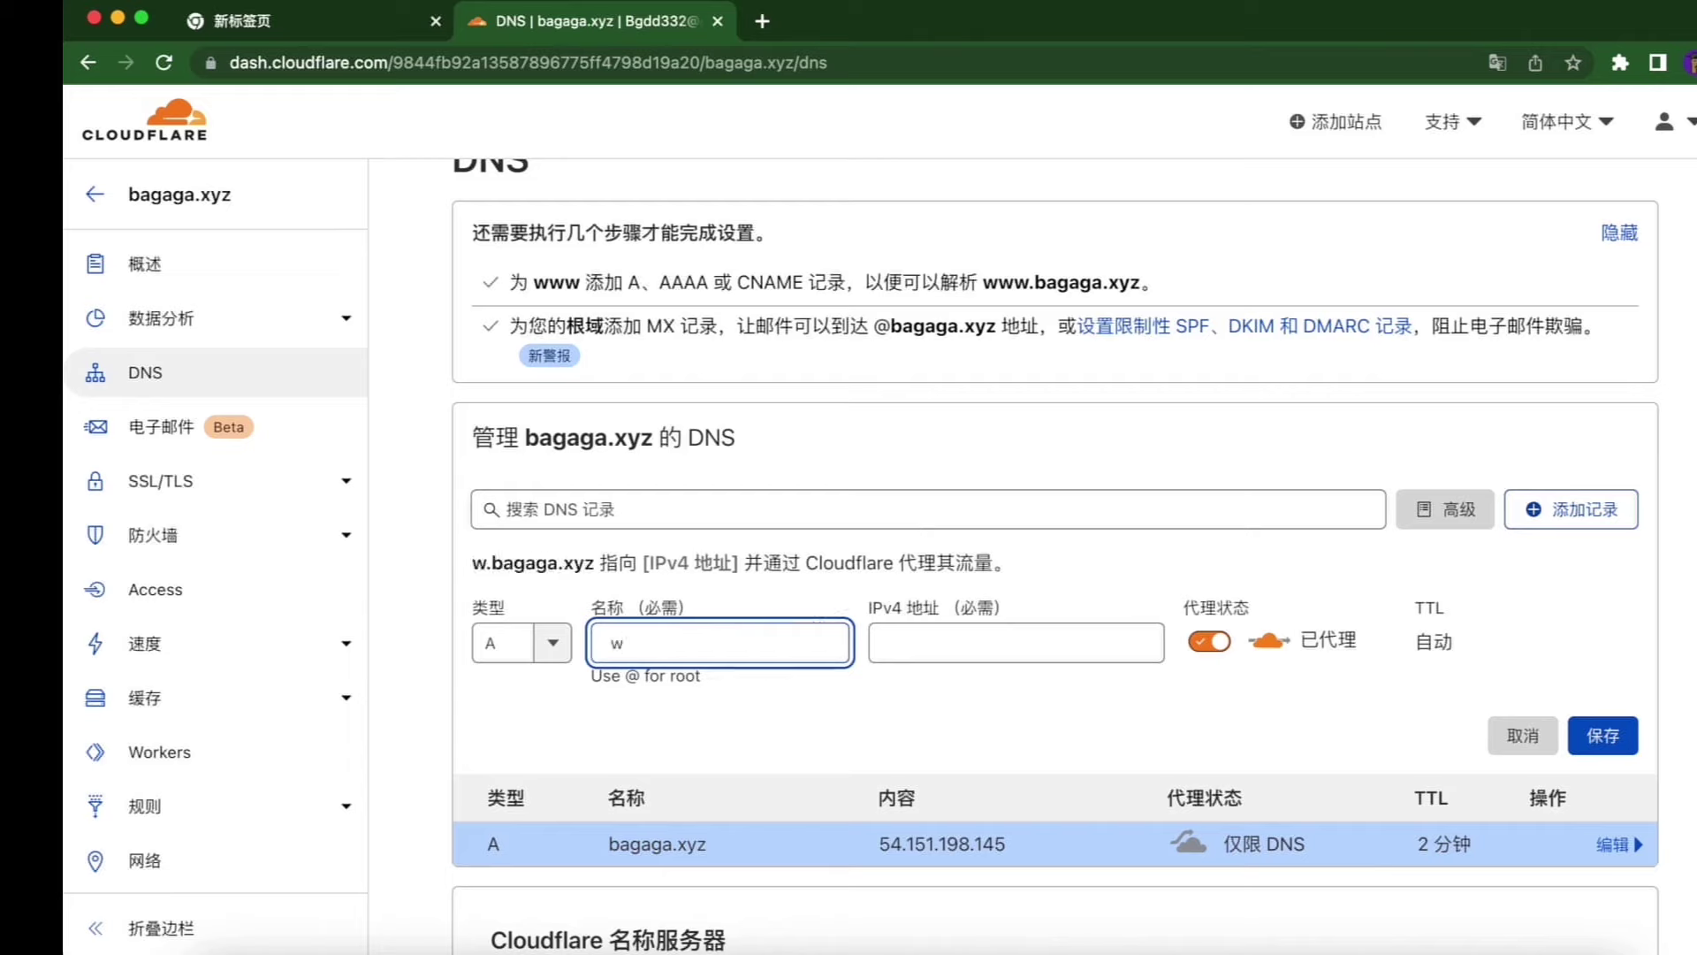
text(ww)
click(980, 650)
click(978, 693)
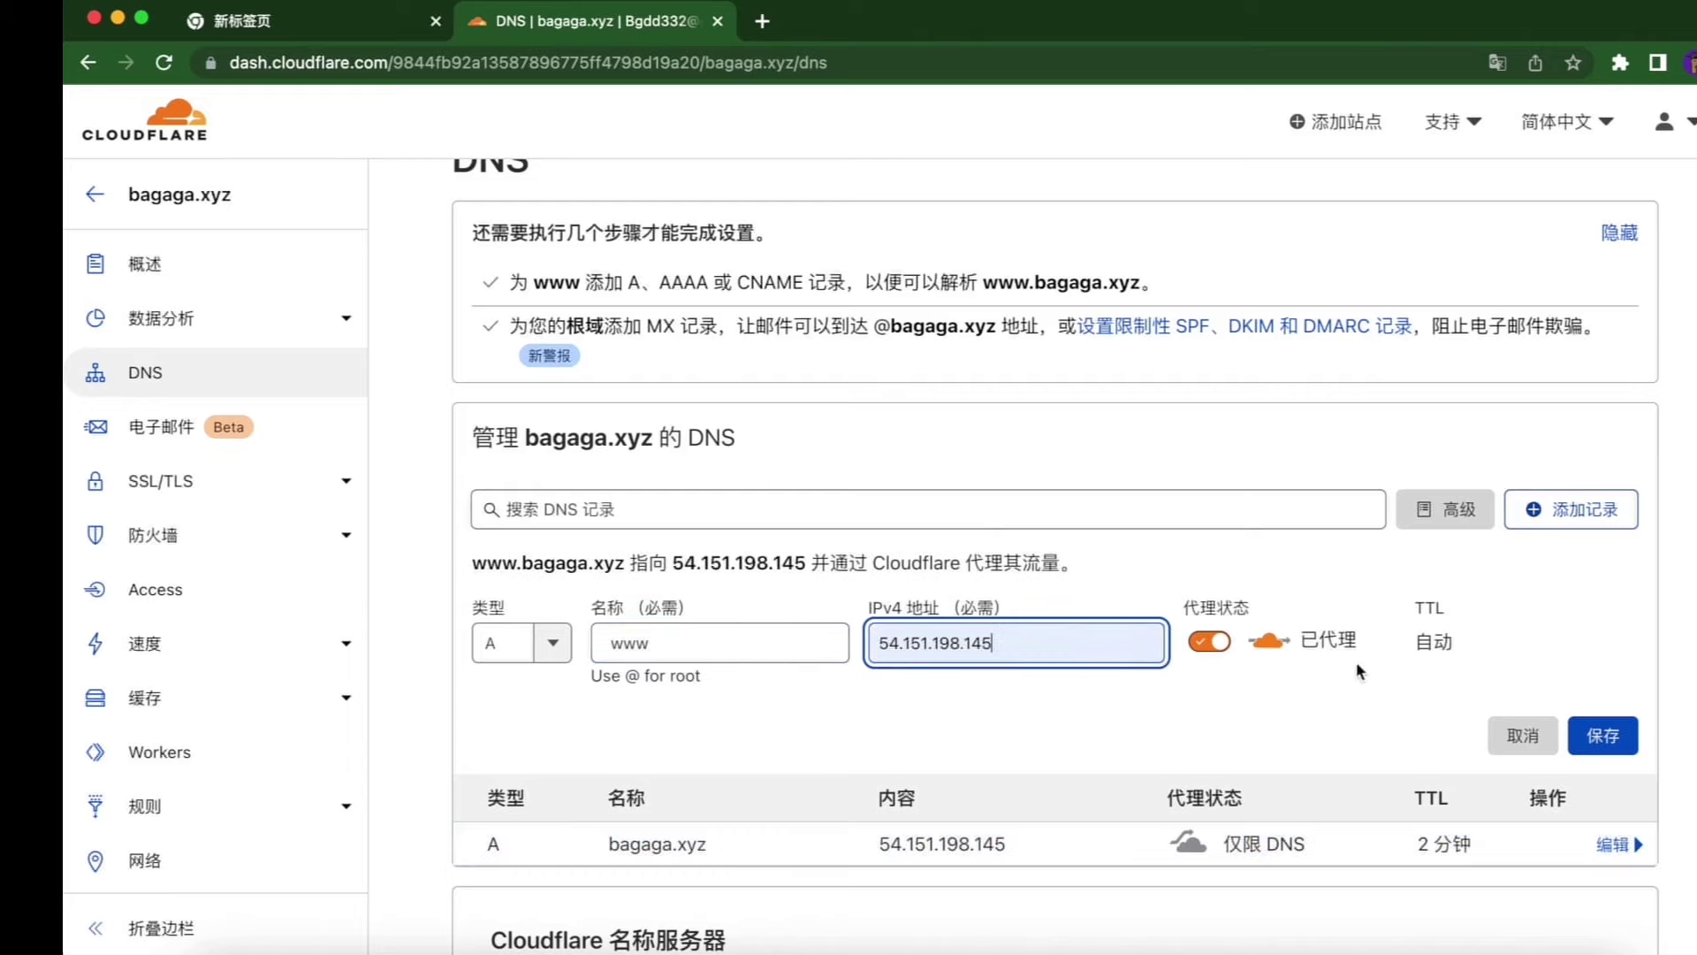
click(1209, 641)
click(1485, 645)
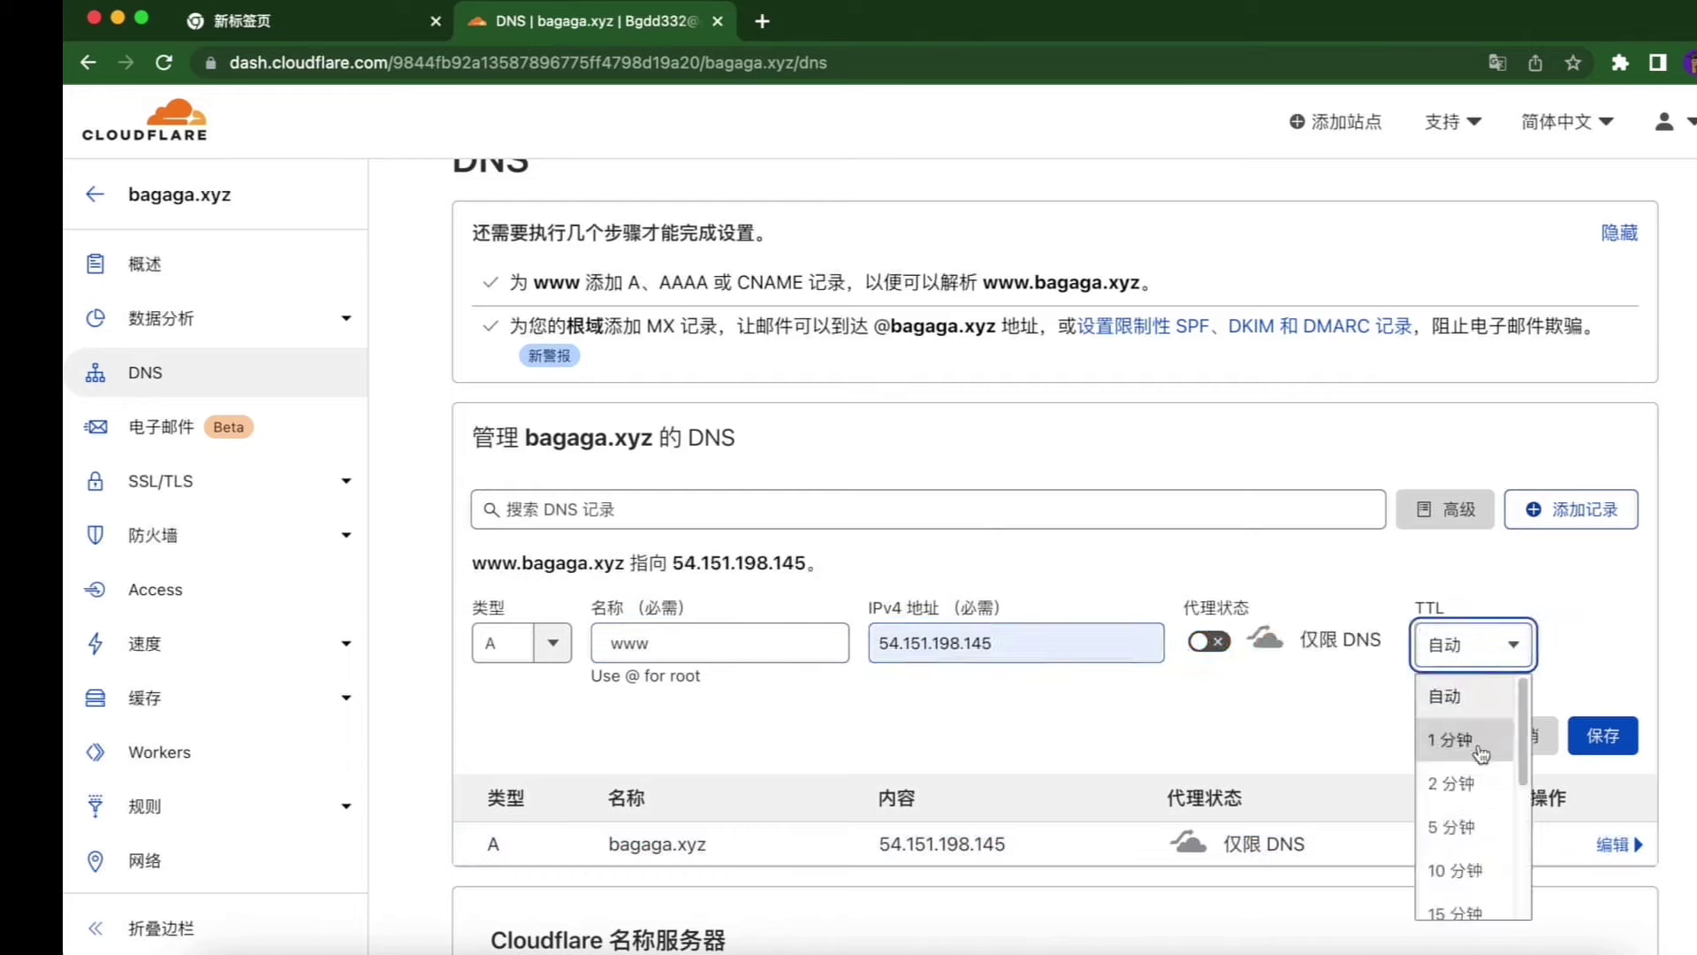
click(1467, 784)
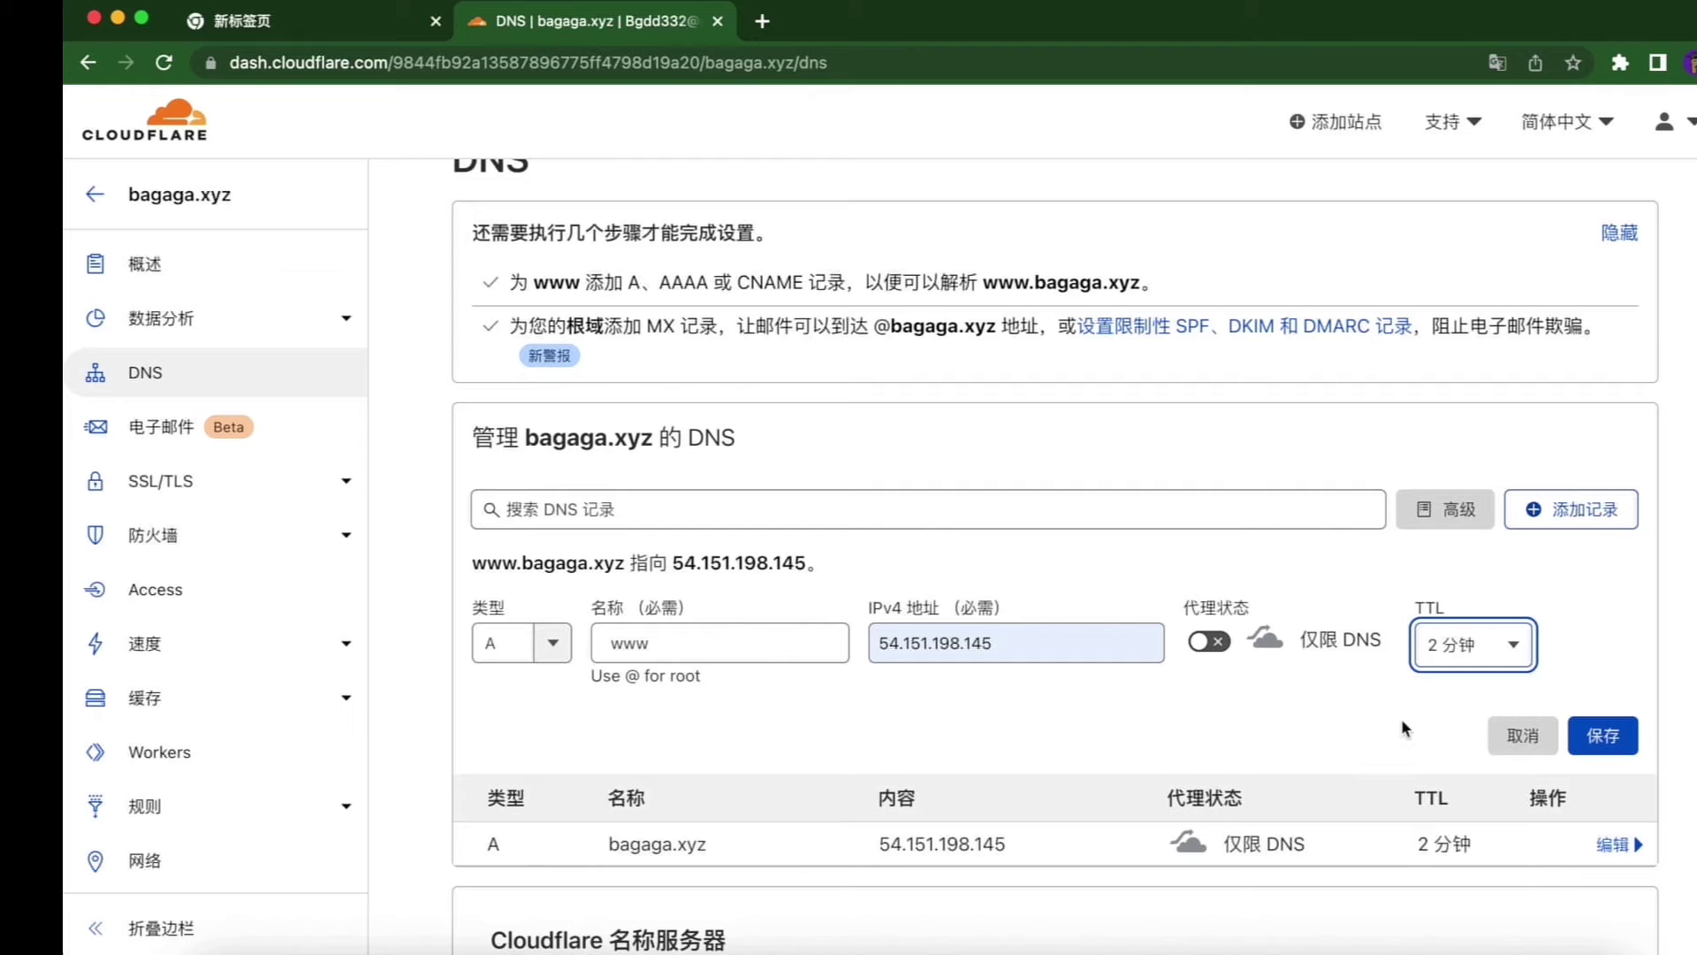
click(1602, 735)
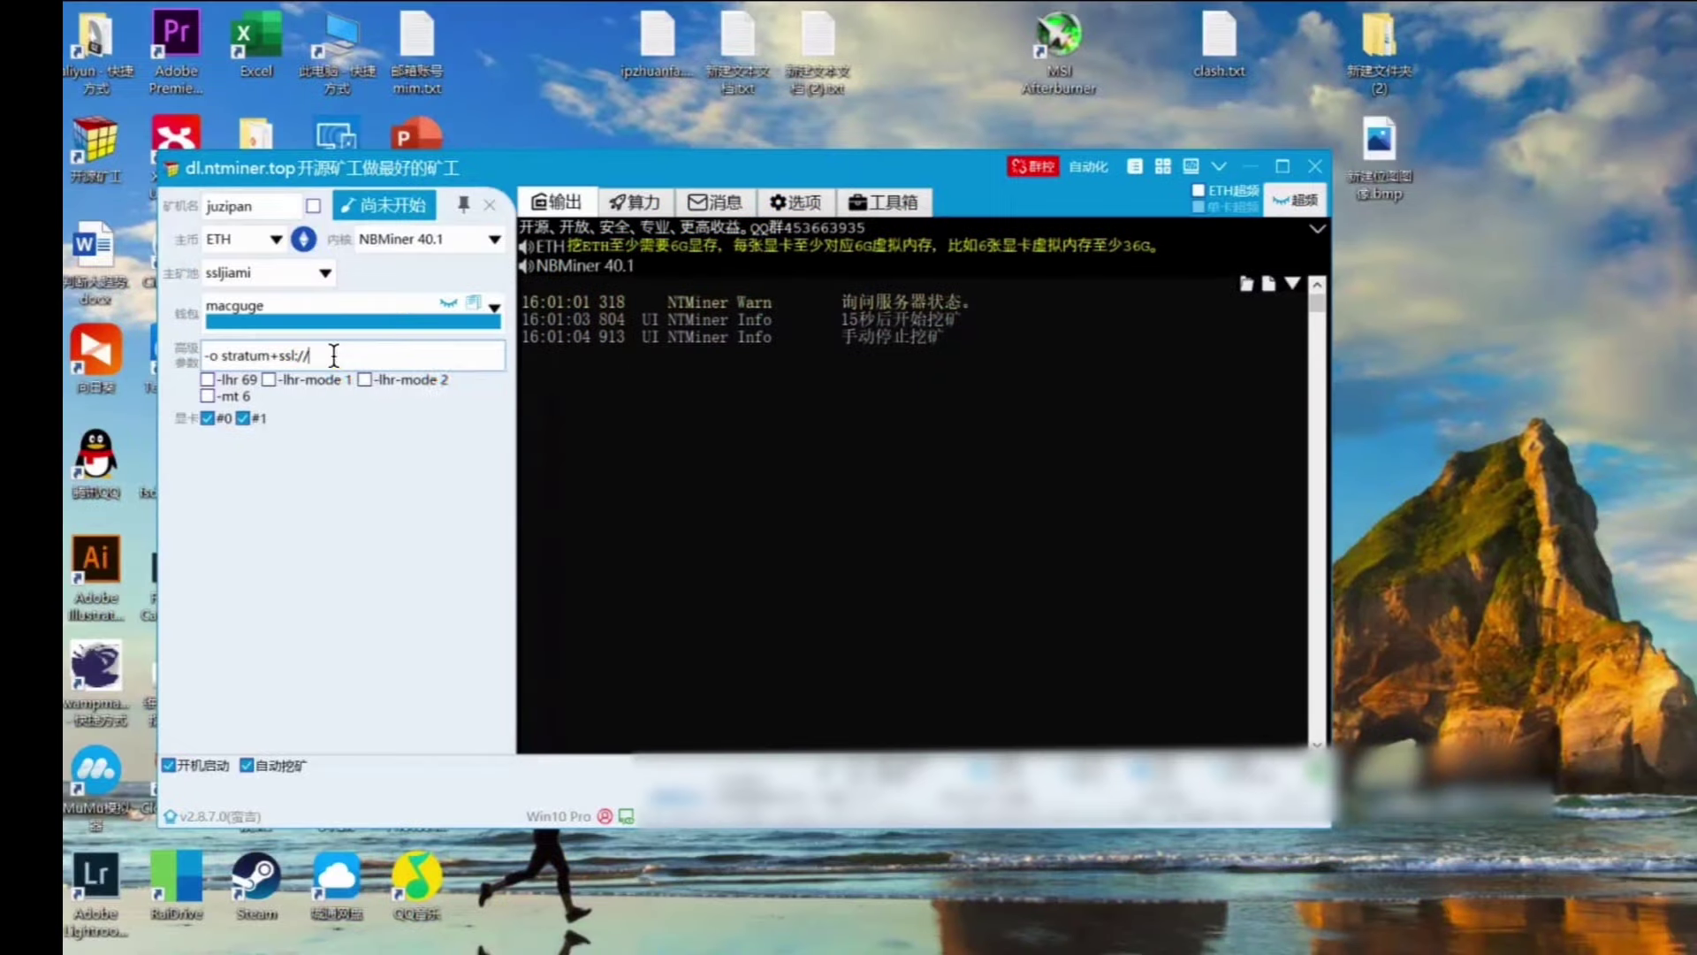
- Complete the advanced parameter as -o stratum+ssl://bagaga.xyz:5555 and start mining
text(ba)
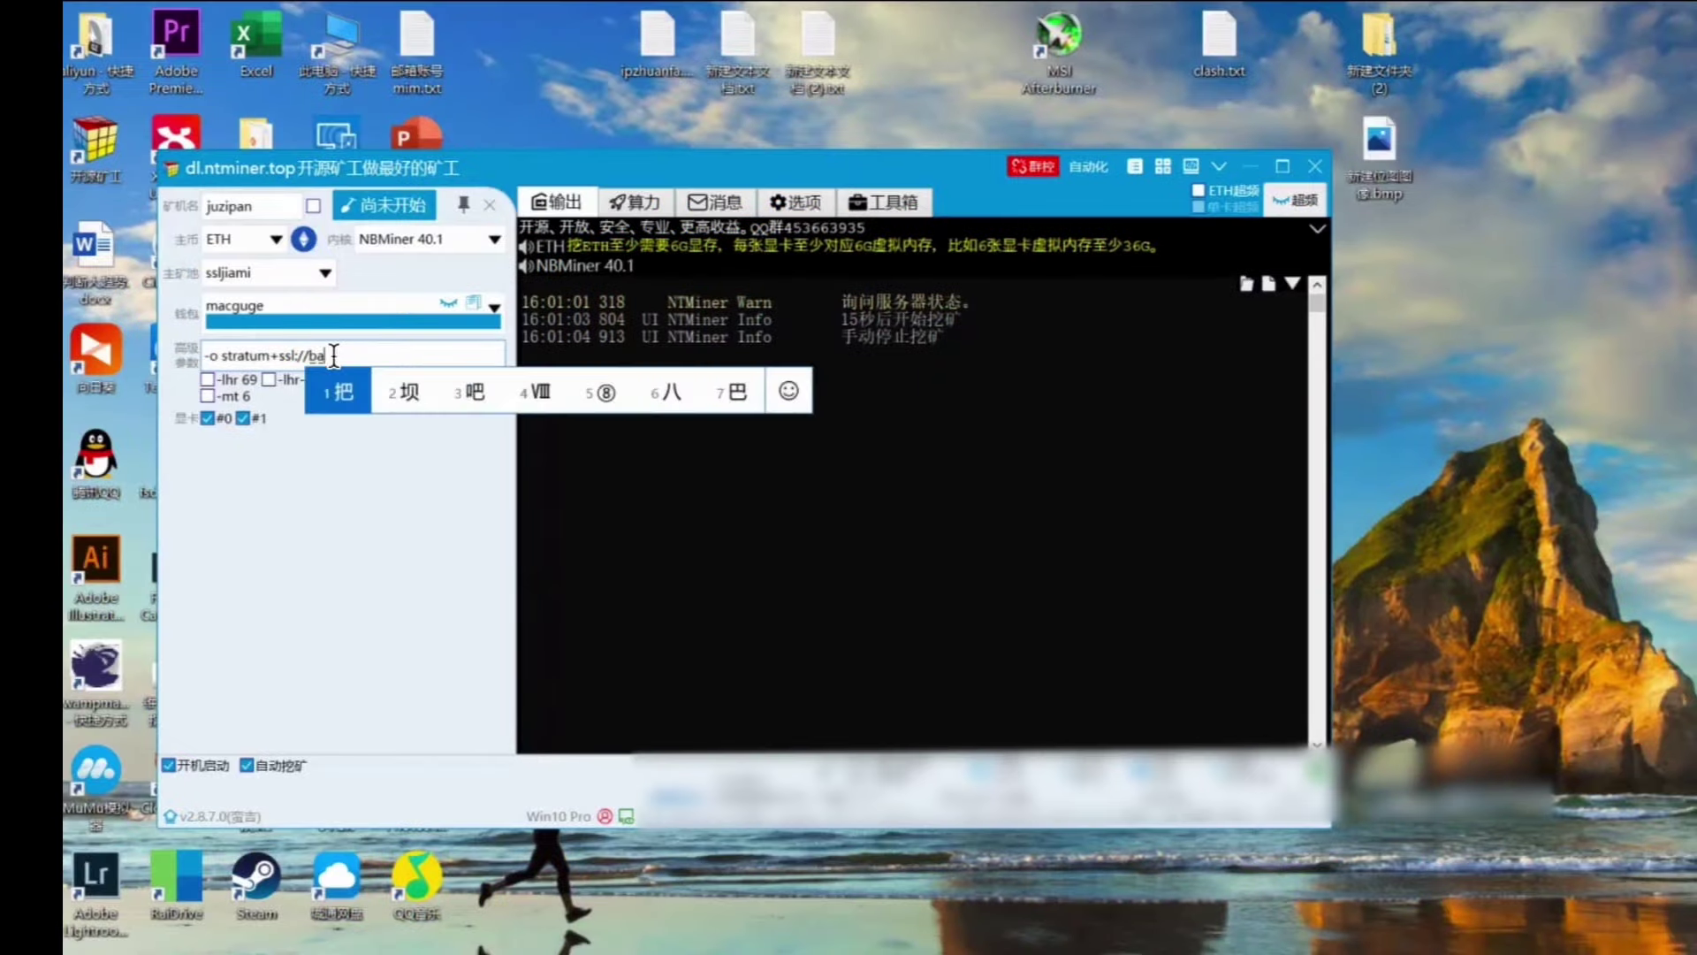
text('ga'ga)
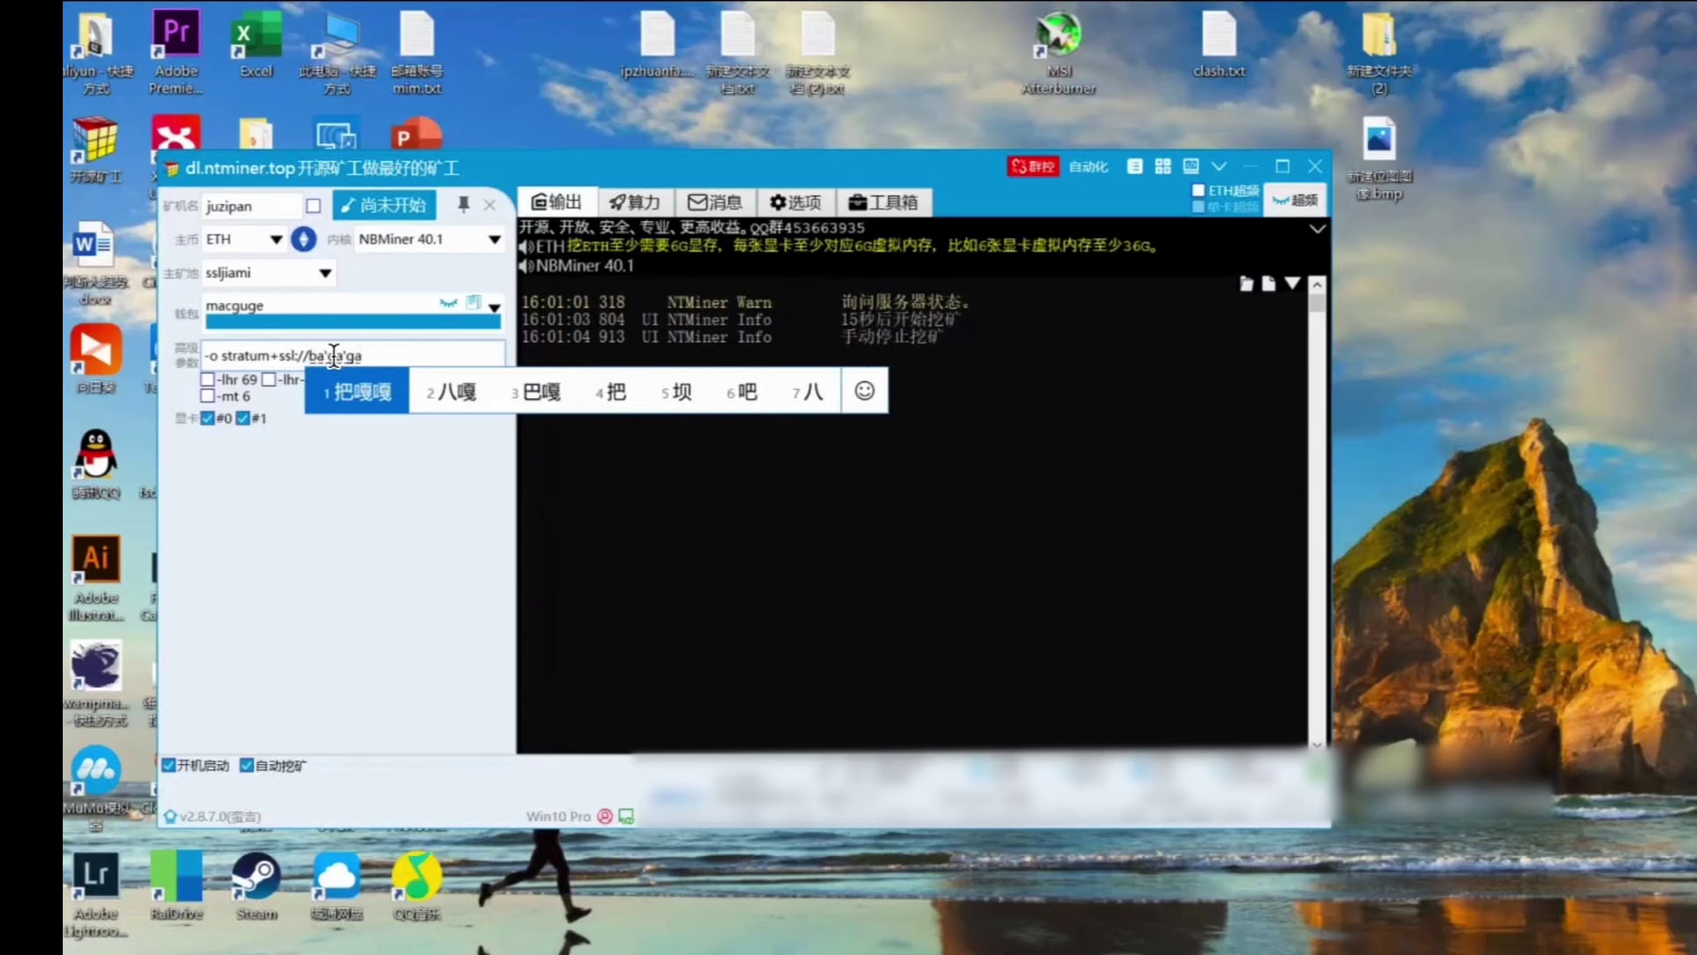
key(shift)
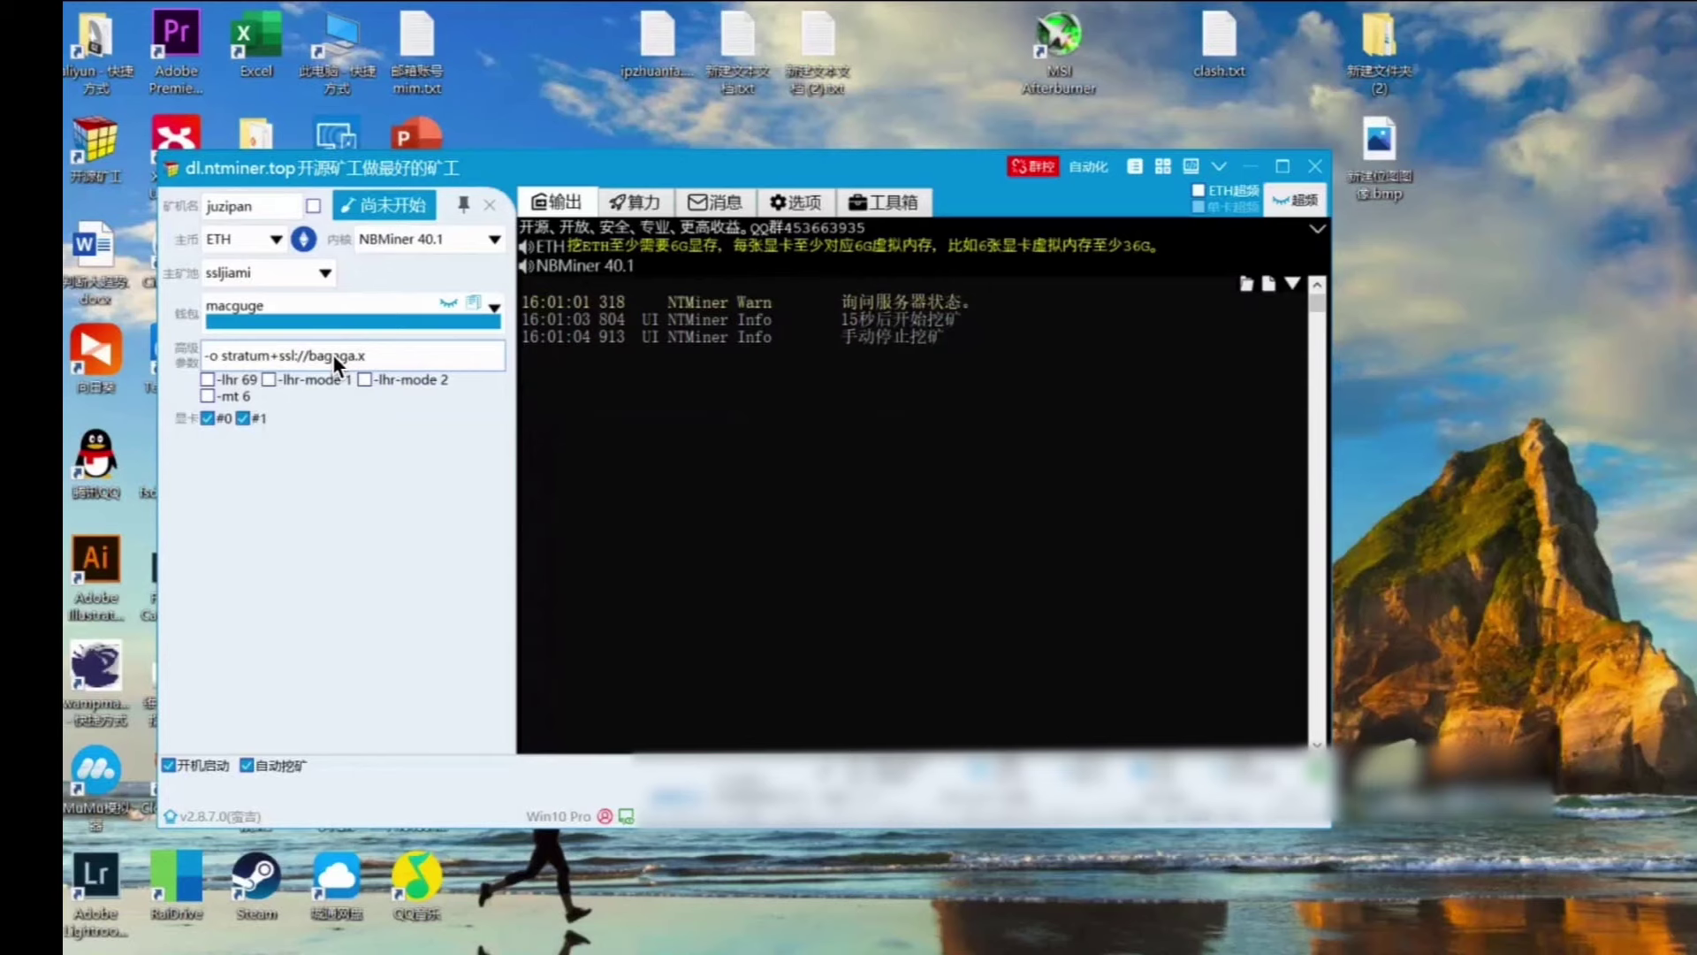
text(.xyz:5555)
click(366, 203)
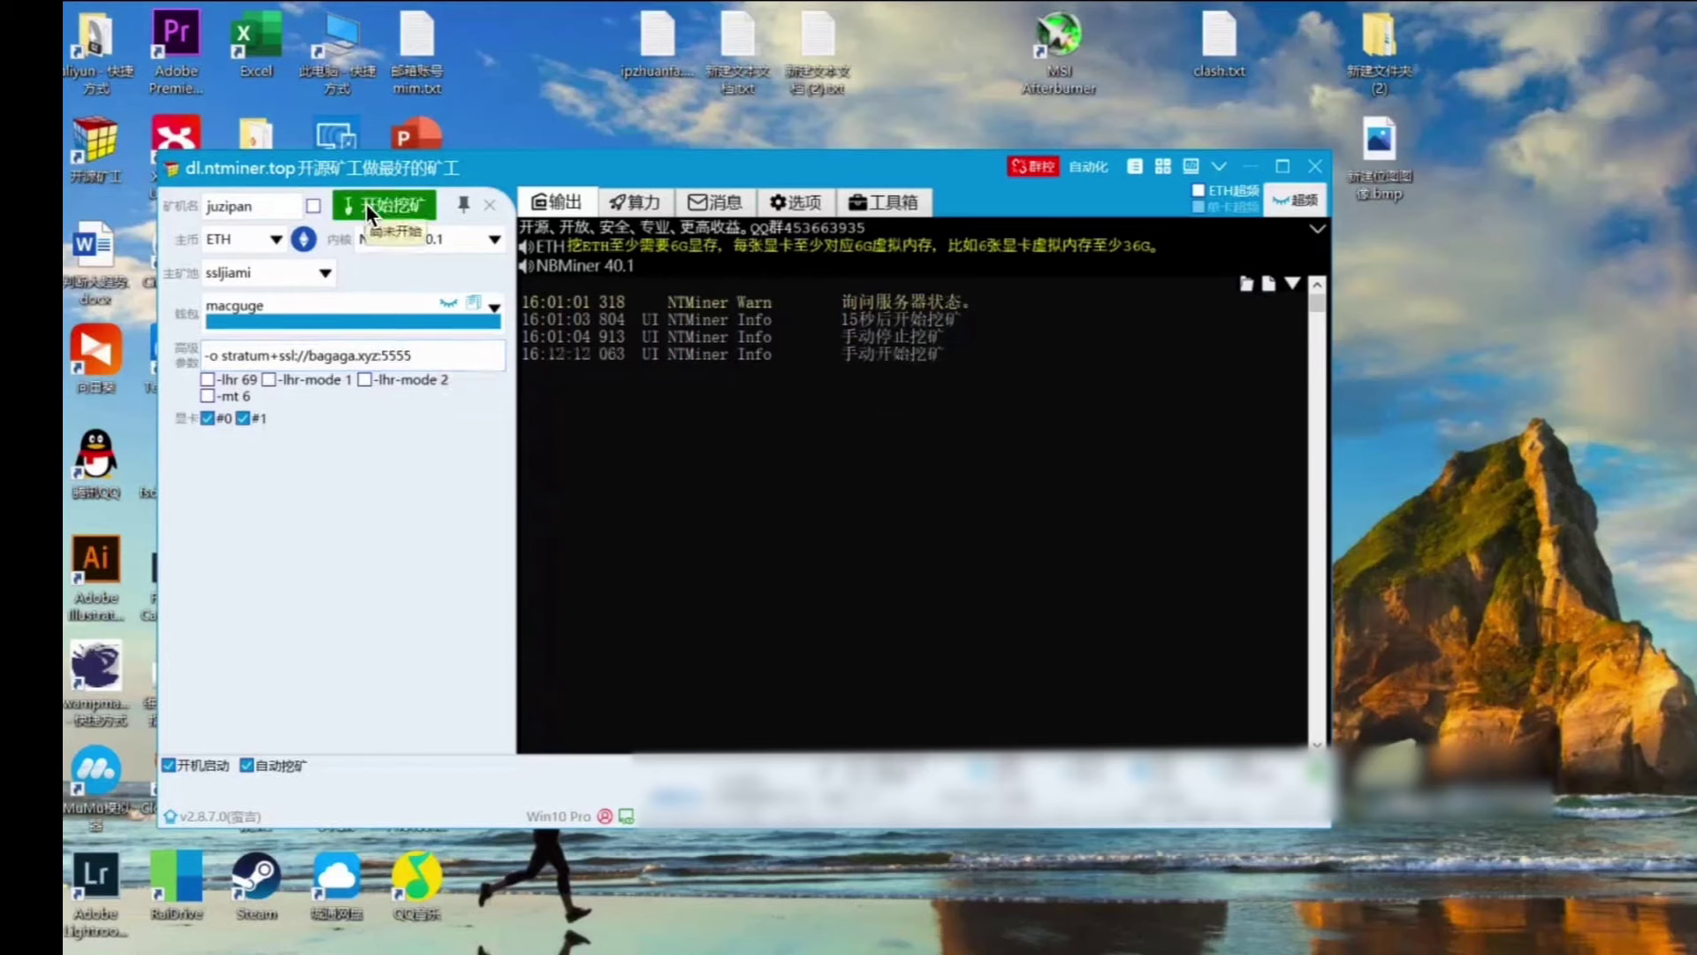